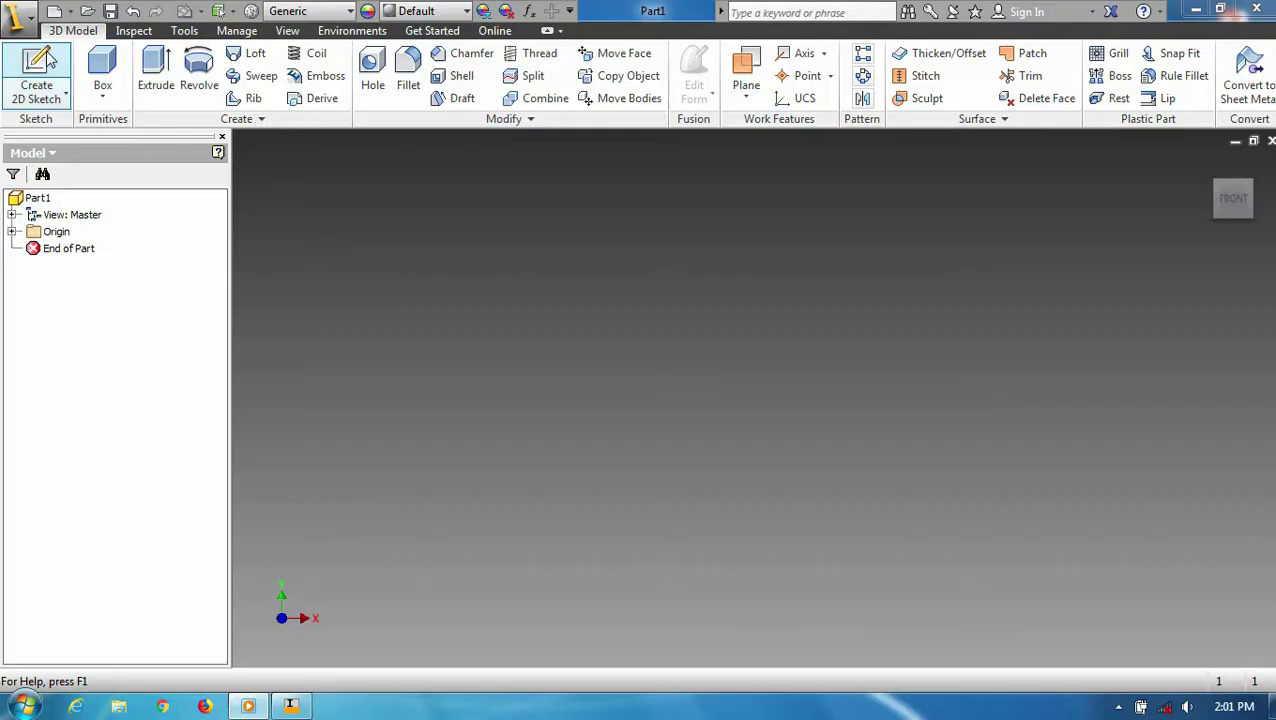
# Start a new blank part file, Part1, ready for sketching
pyautogui.click(36, 75)
# Sketch a 30 mm circle centred at the origin on the front plane
pyautogui.click(668, 220)
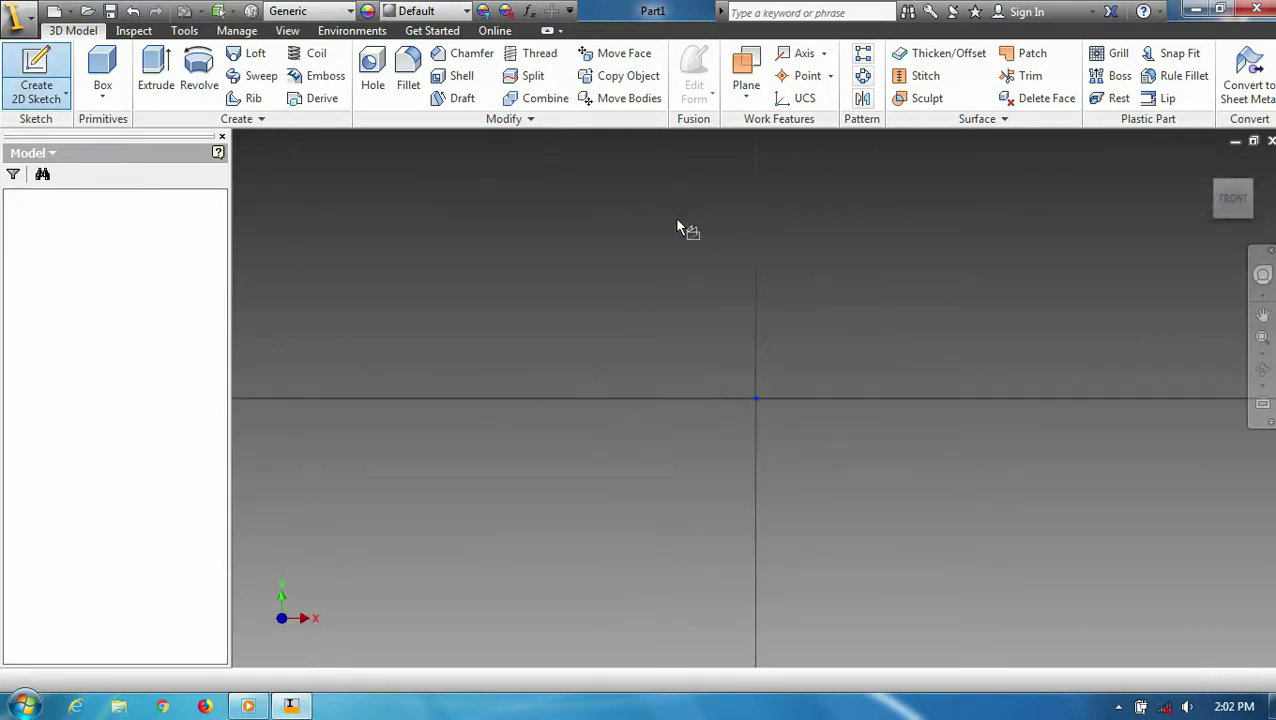
pyautogui.press('c')
pyautogui.click(755, 398)
pyautogui.press('Return')
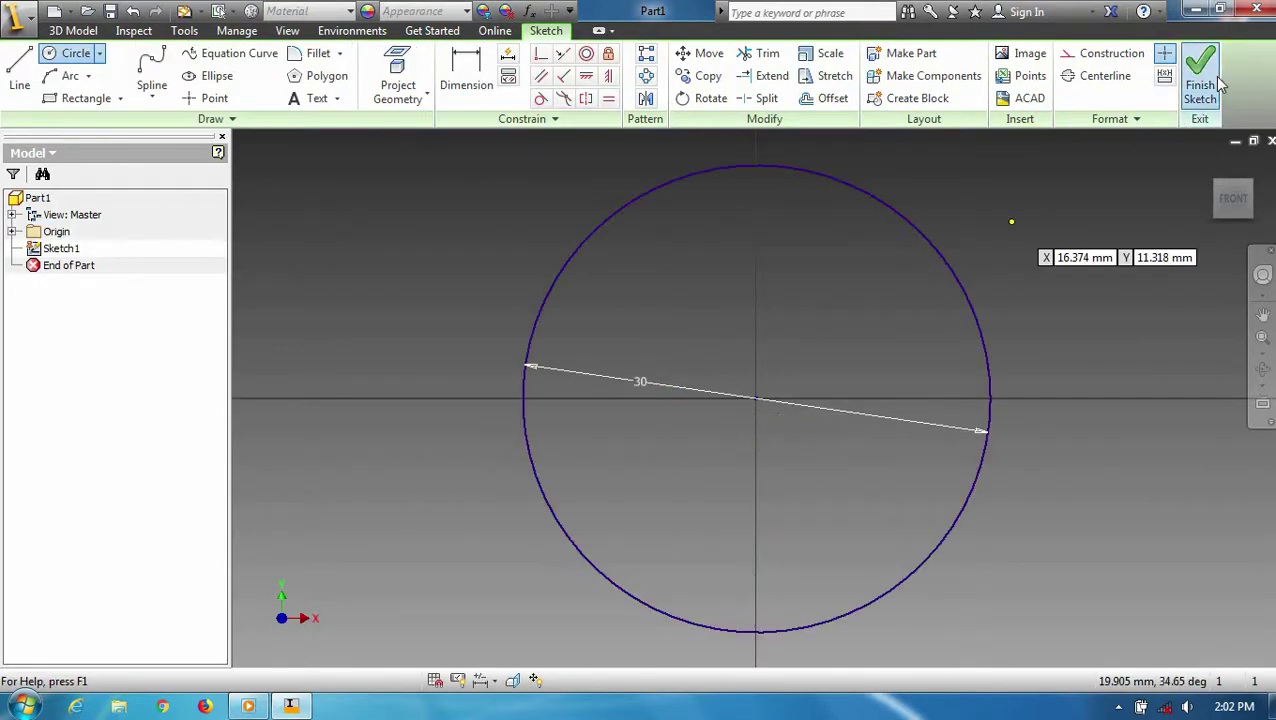
pyautogui.click(1200, 80)
# Extrude the circle asymmetrically 150 mm into a rod, then zoom to fit it
pyautogui.click(156, 75)
pyautogui.click(481, 228)
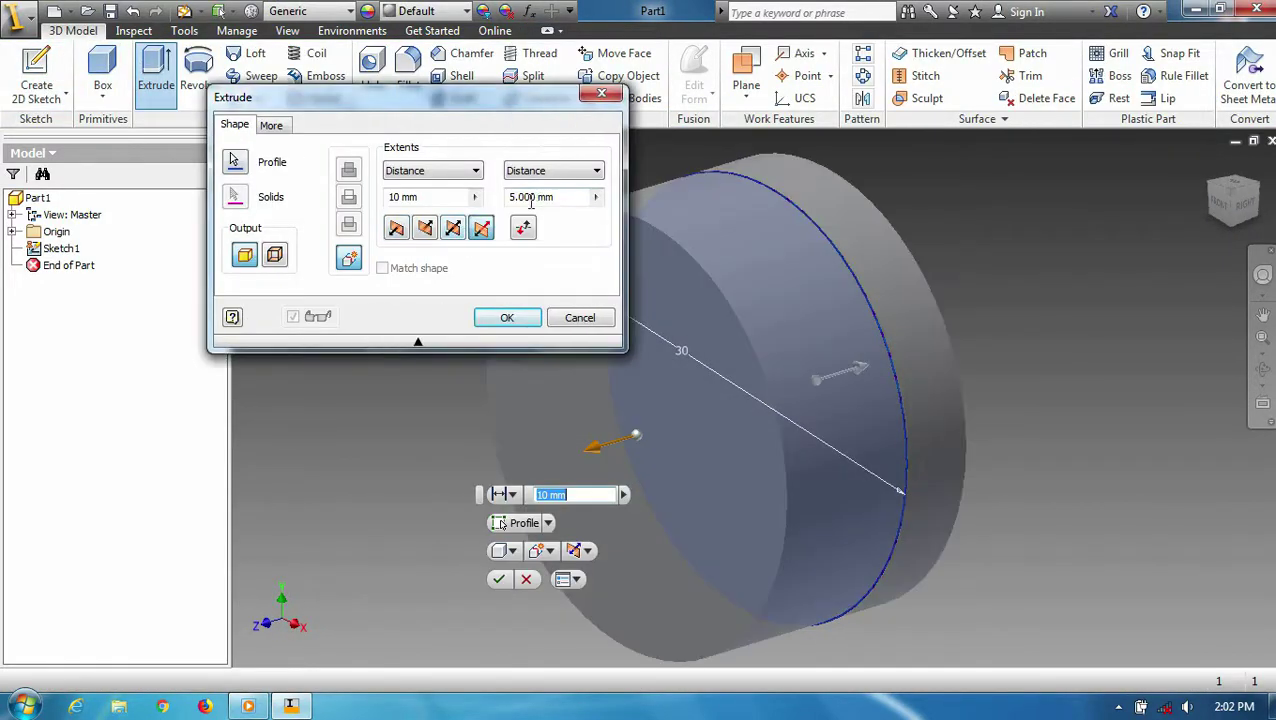
pyautogui.press('Tab')
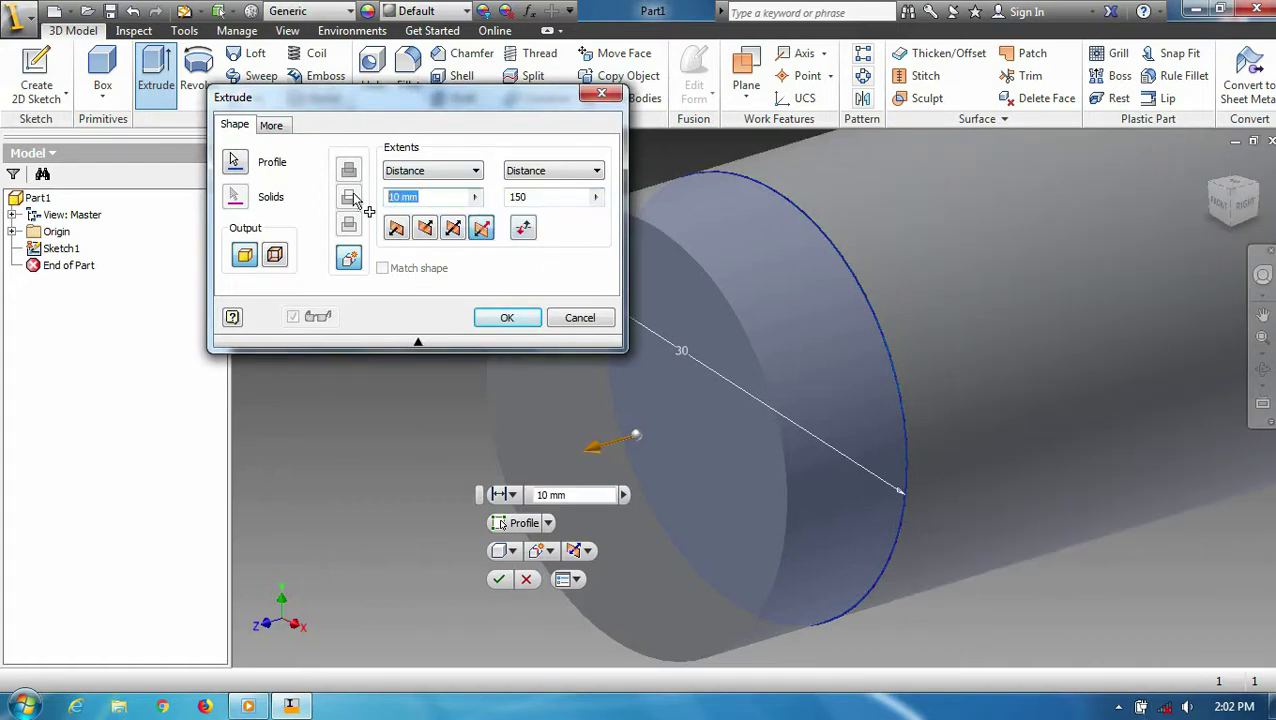
pyautogui.write('150')
pyautogui.click(495, 320)
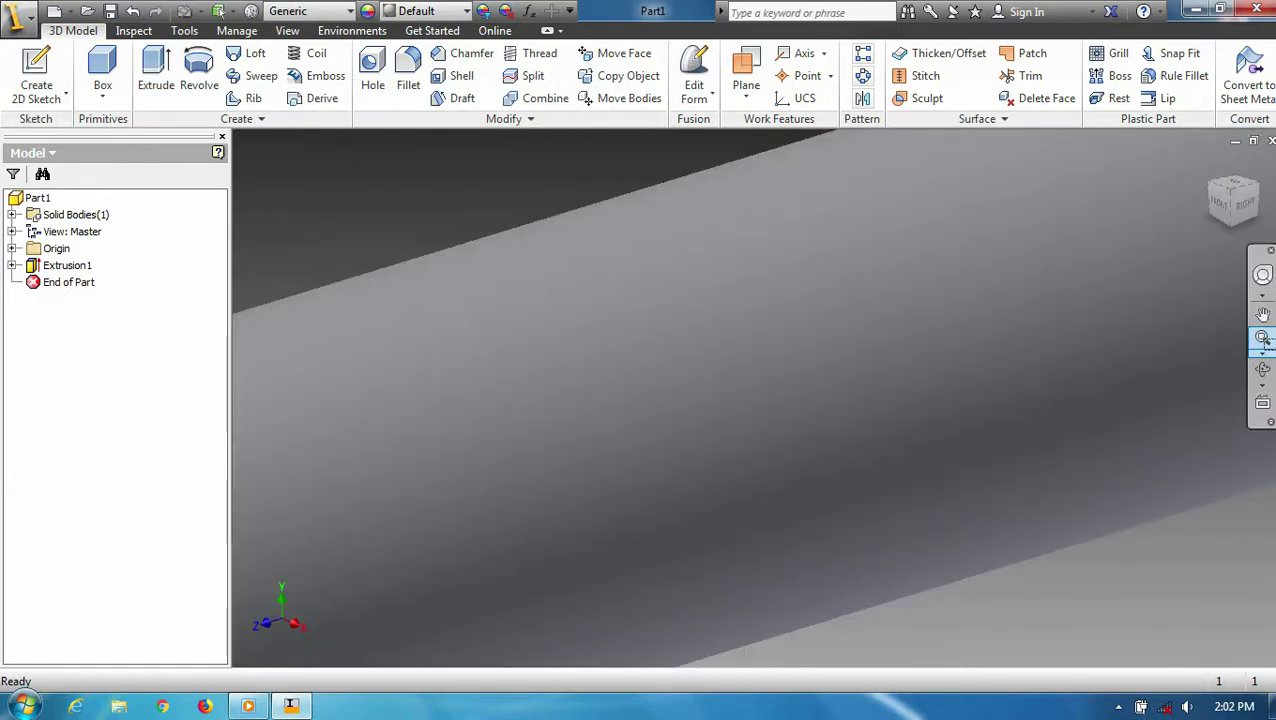
pyautogui.click(1263, 342)
pyautogui.click(1139, 390)
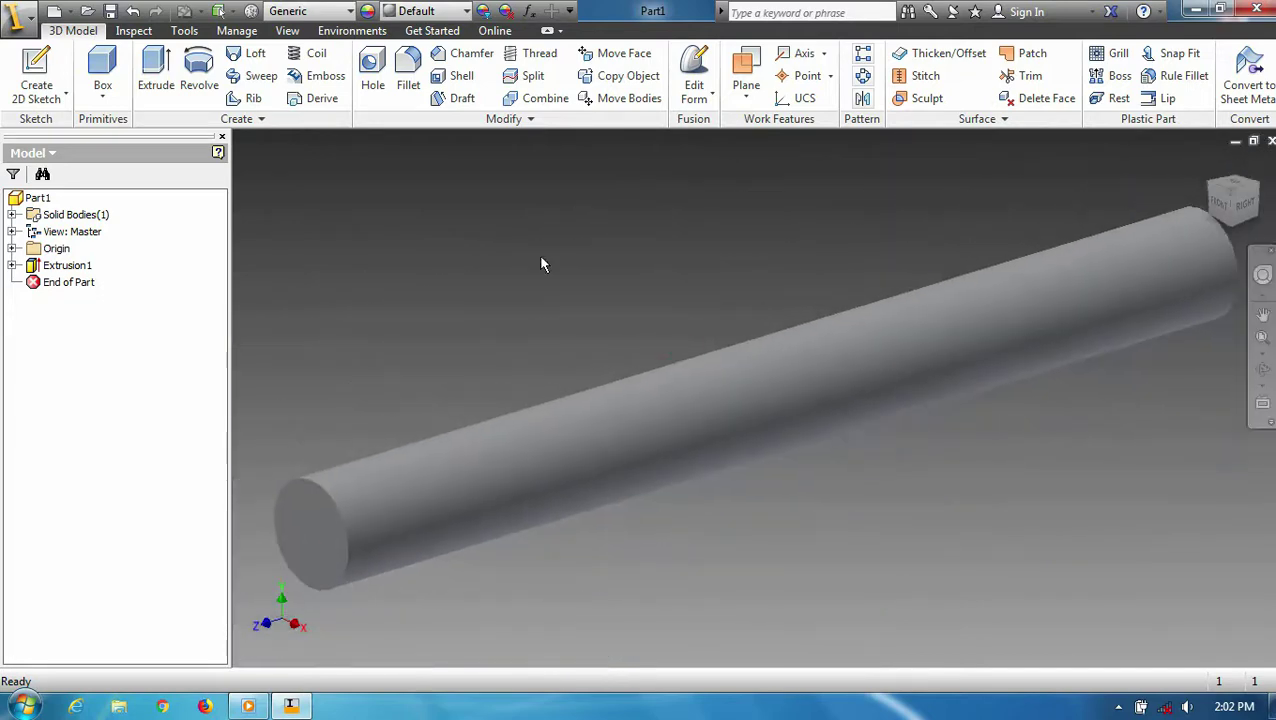
pyautogui.rightClick(1233, 200)
pyautogui.click(1152, 246)
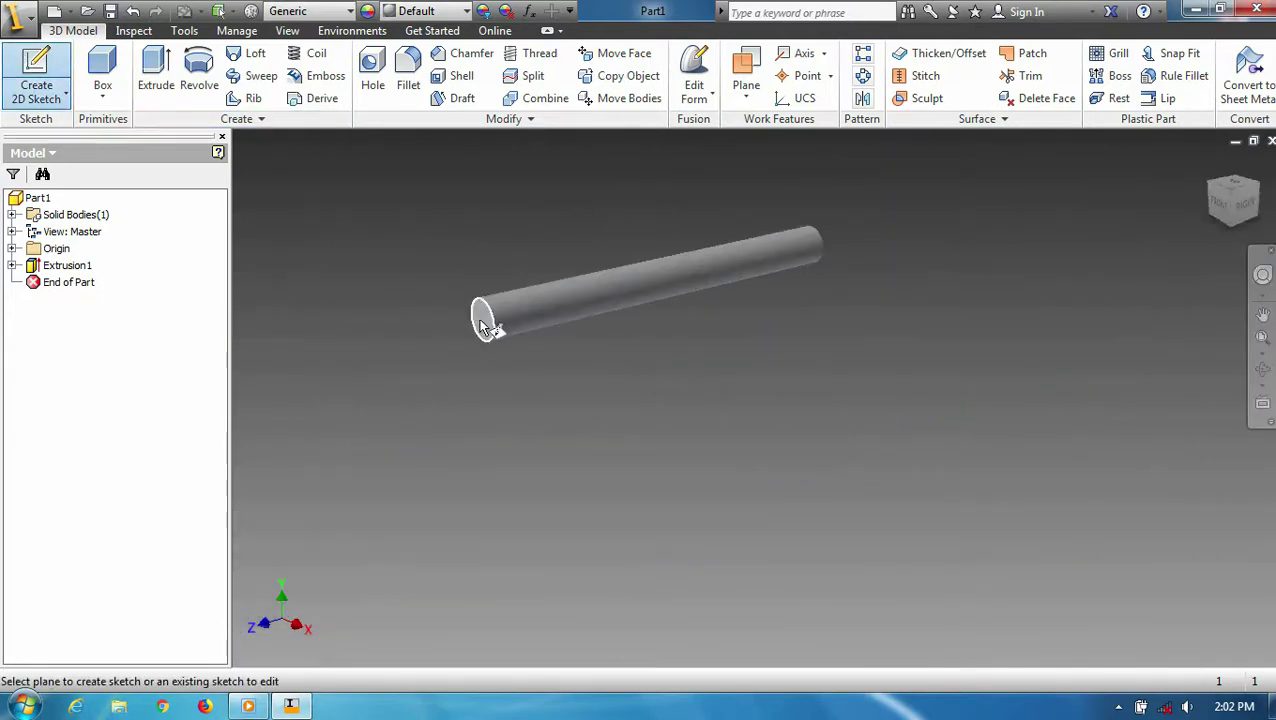
# Draw a centre rectangle at the origin on the rod's end face
pyautogui.click(483, 325)
pyautogui.click(120, 100)
pyautogui.click(94, 205)
pyautogui.scroll(5, 760, 410)
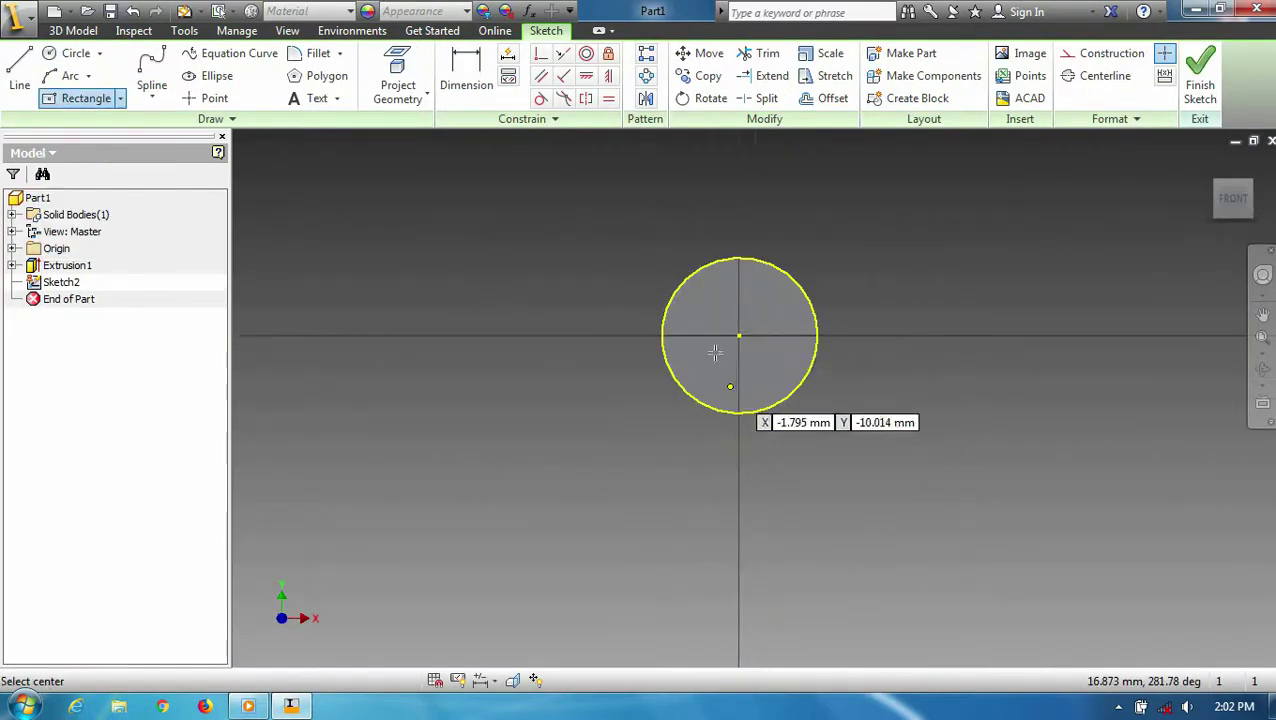
pyautogui.click(739, 335)
pyautogui.click(528, 257)
# Dimension the rectangle 40 mm high by 60 mm wide and finish the sketch
pyautogui.press('d')
pyautogui.click(528, 322)
pyautogui.click(443, 340)
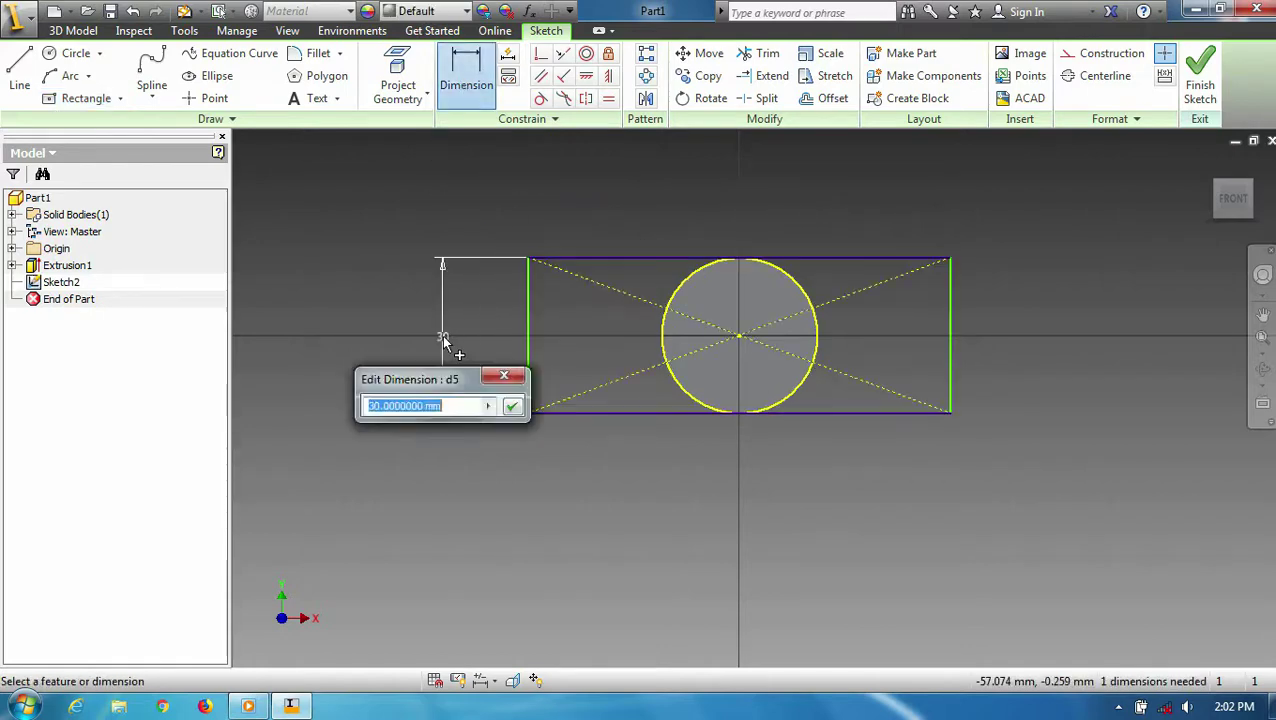
pyautogui.press('Return')
pyautogui.click(650, 438)
pyautogui.click(703, 541)
pyautogui.write('60')
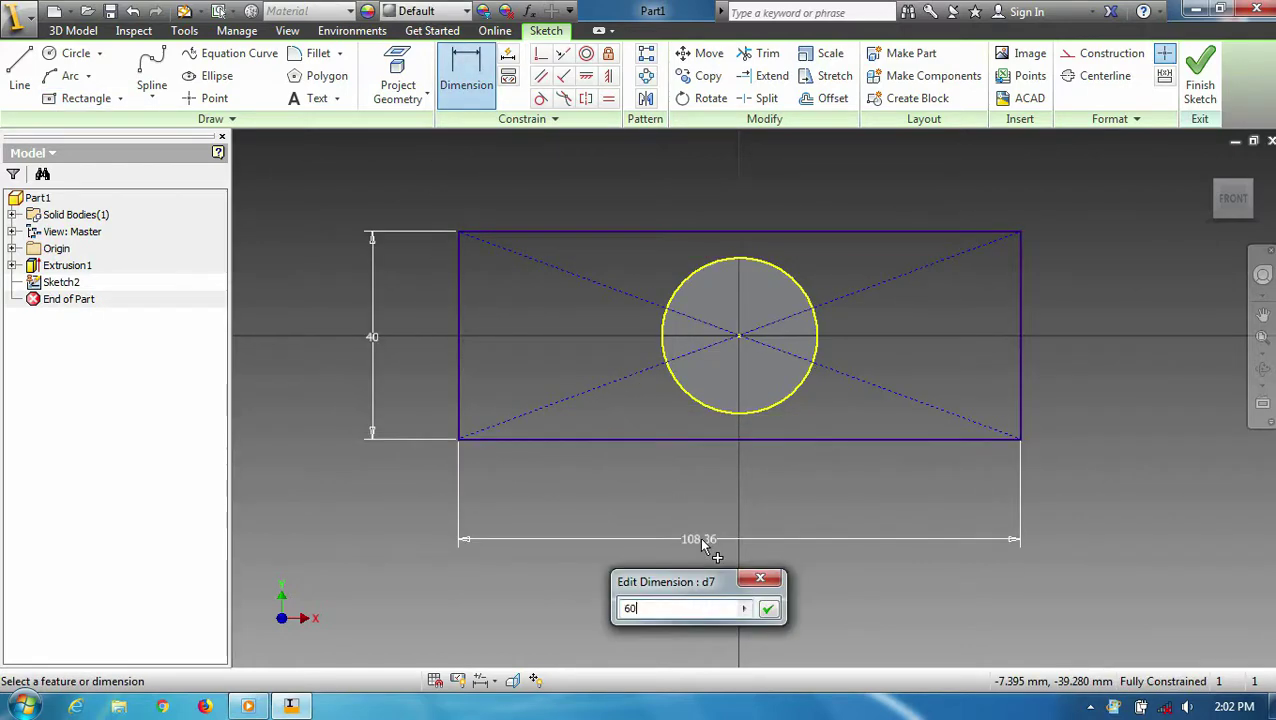
pyautogui.press('Return')
pyautogui.click(1200, 85)
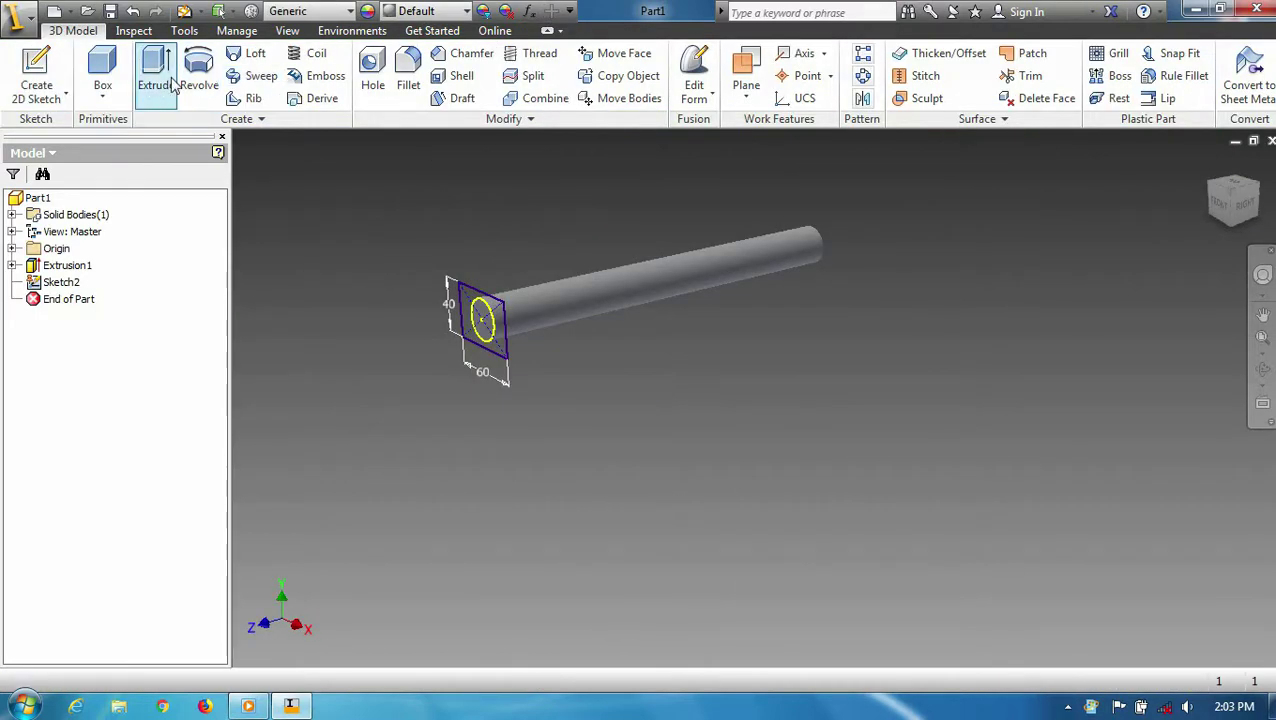
# Extrude the rectangle 50 mm into a block on the rod end
pyautogui.click(172, 85)
pyautogui.scroll(3, 490, 312)
pyautogui.scroll(-2, 620, 380)
pyautogui.click(640, 430)
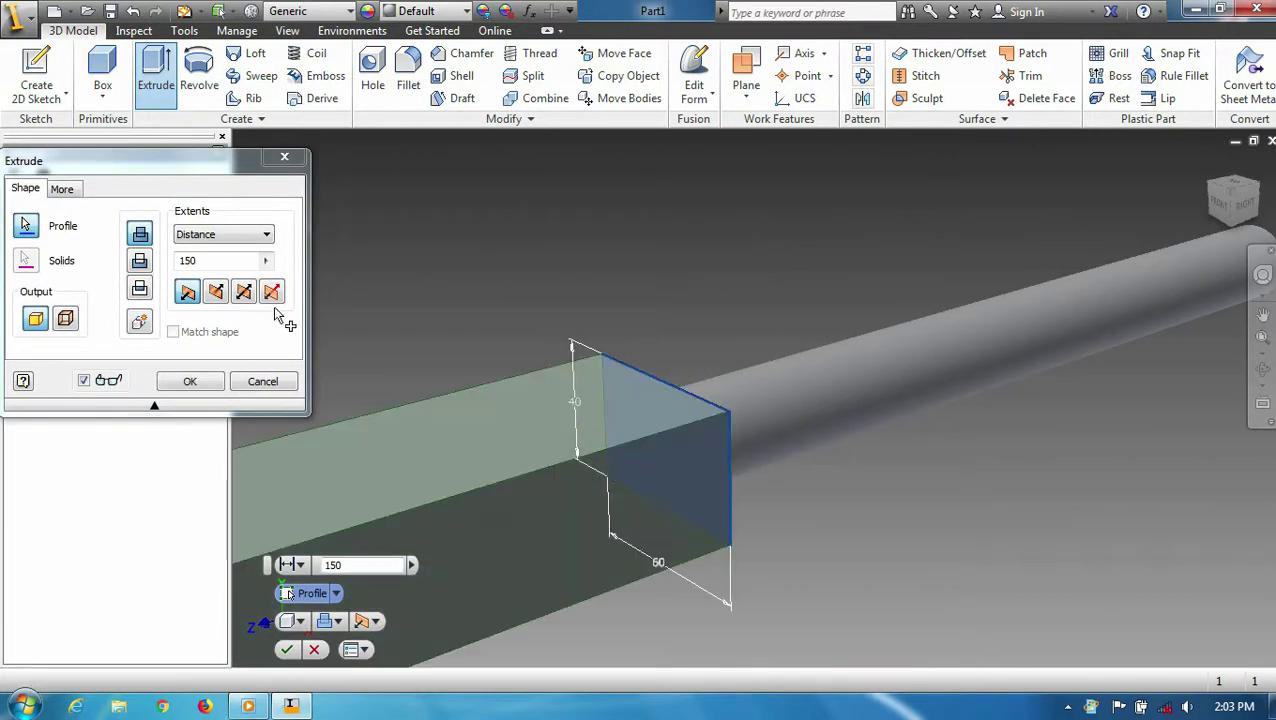
pyautogui.doubleClick(195, 260)
pyautogui.write('50')
pyautogui.click(190, 381)
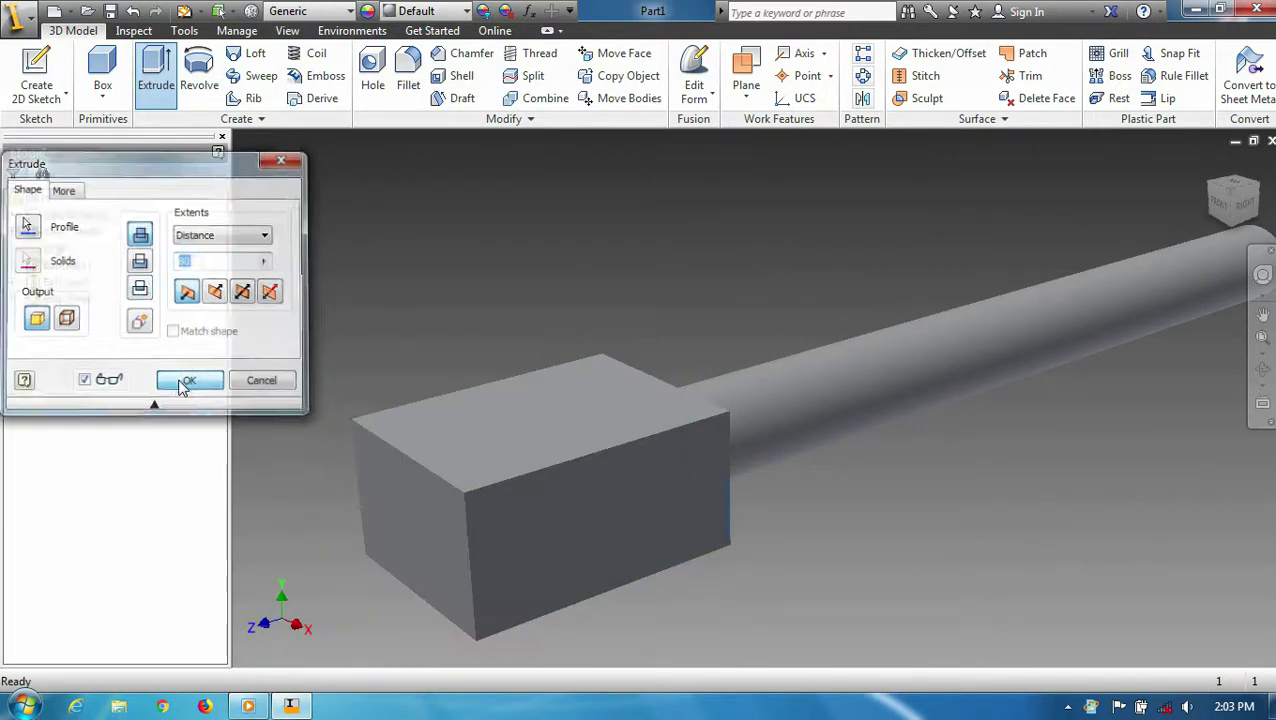
pyautogui.click(33, 66)
# Draw a two-corner rectangle on the block top, centred symmetrically
pyautogui.click(541, 459)
pyautogui.click(119, 98)
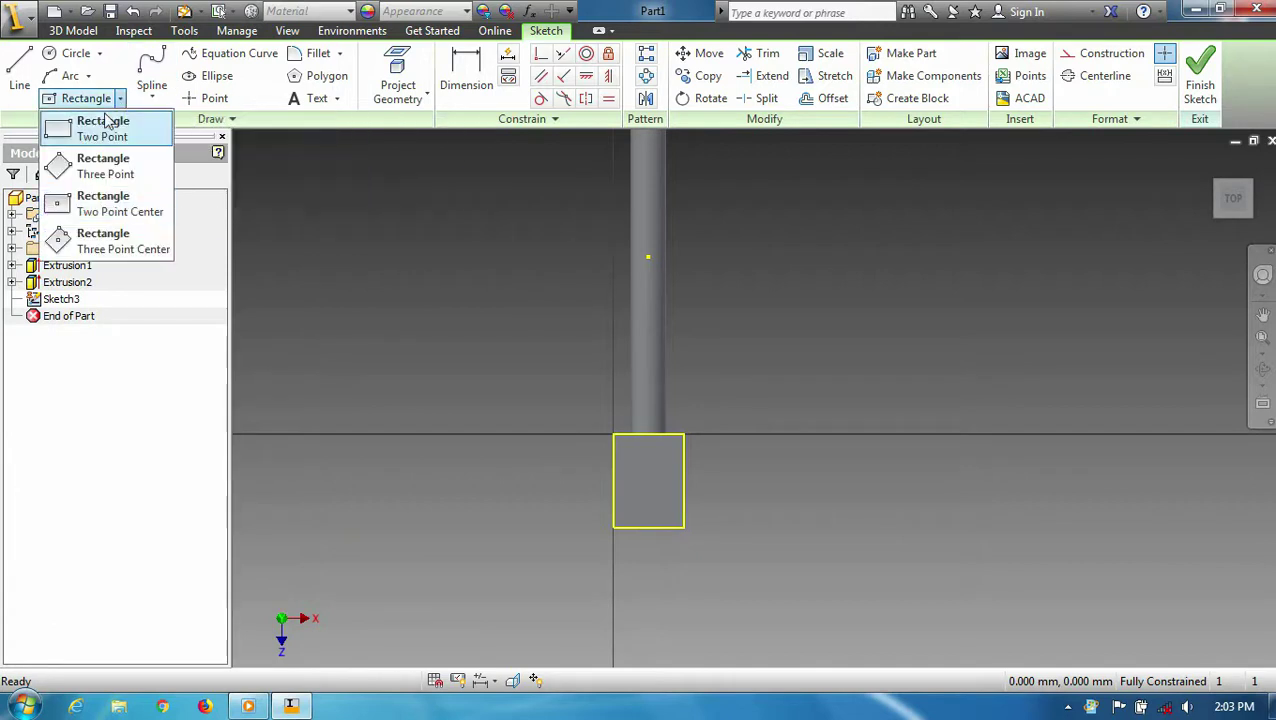
pyautogui.click(108, 120)
pyautogui.scroll(5, 650, 510)
pyautogui.click(533, 587)
pyautogui.click(654, 373)
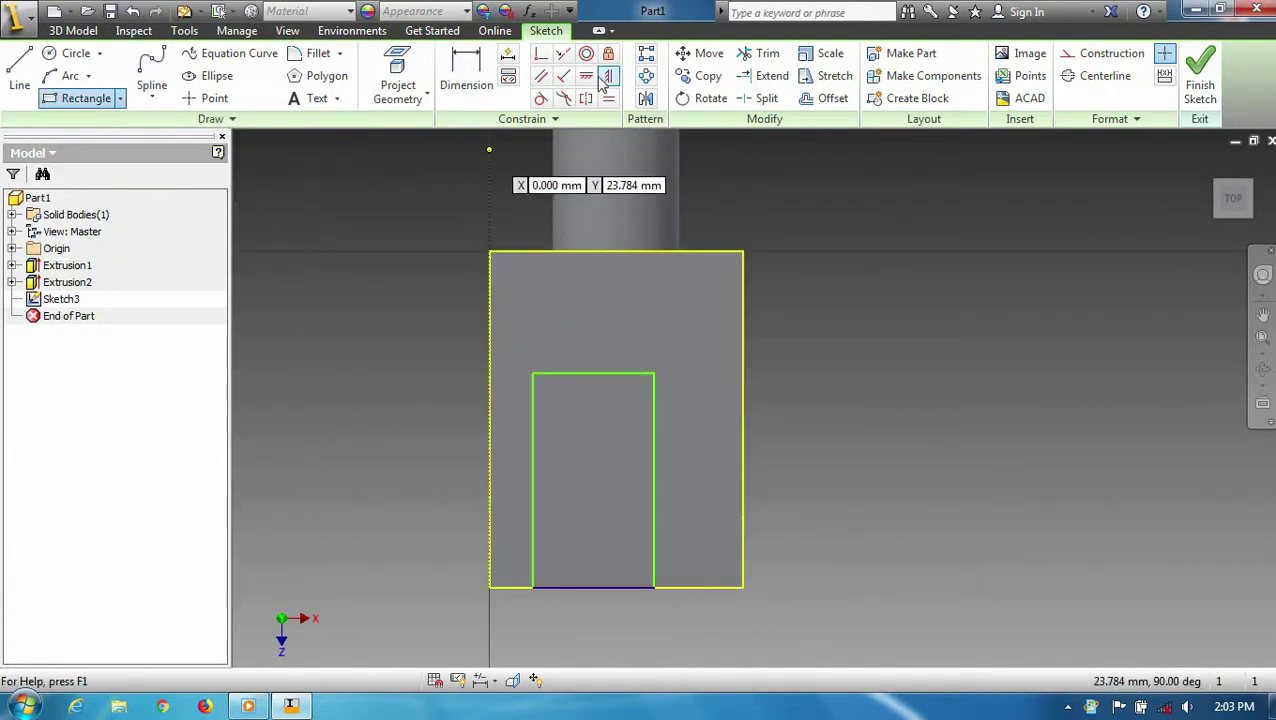
pyautogui.click(602, 78)
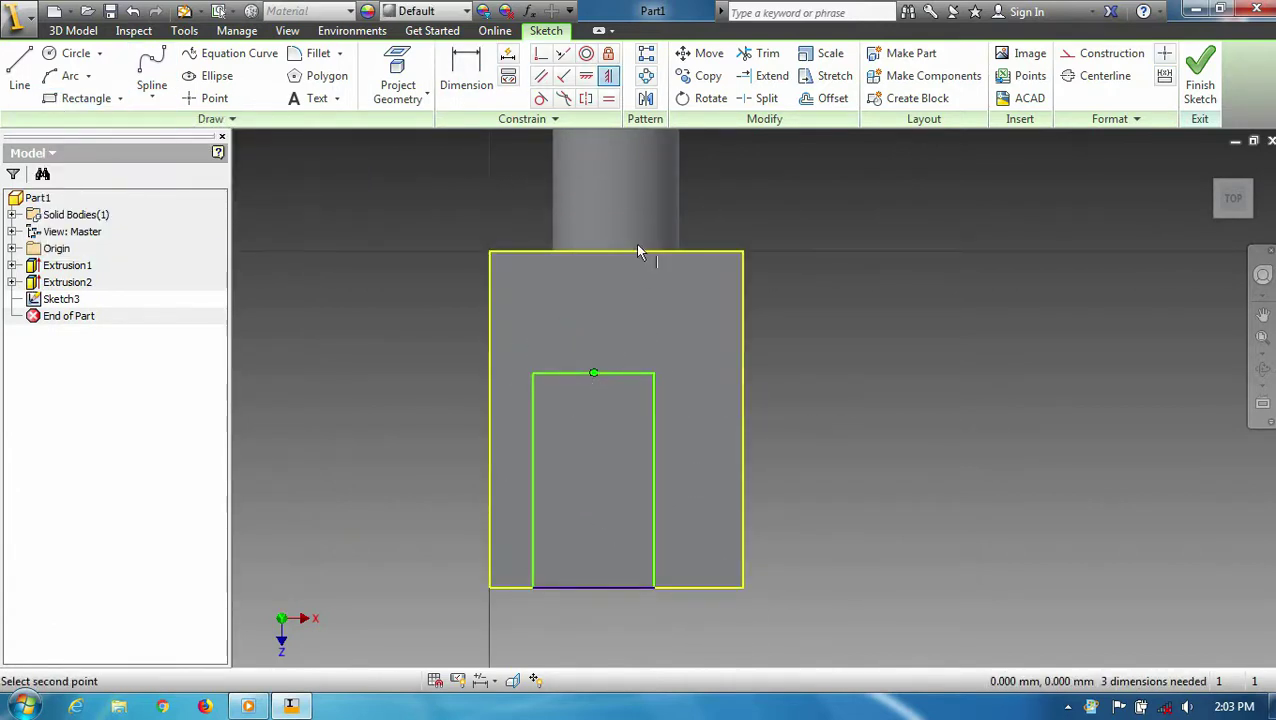
# Dimension the slot rectangle 32 mm wide and 65 mm long
pyautogui.press('d')
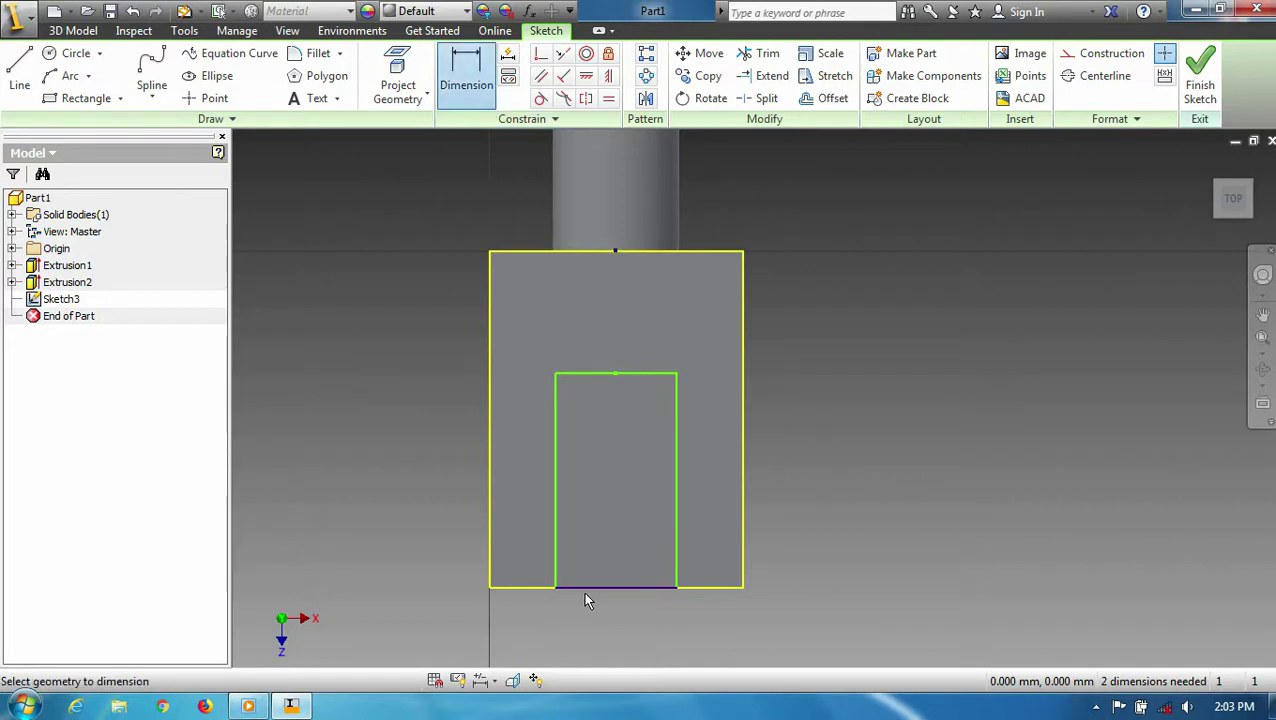
pyautogui.click(618, 336)
pyautogui.write('32')
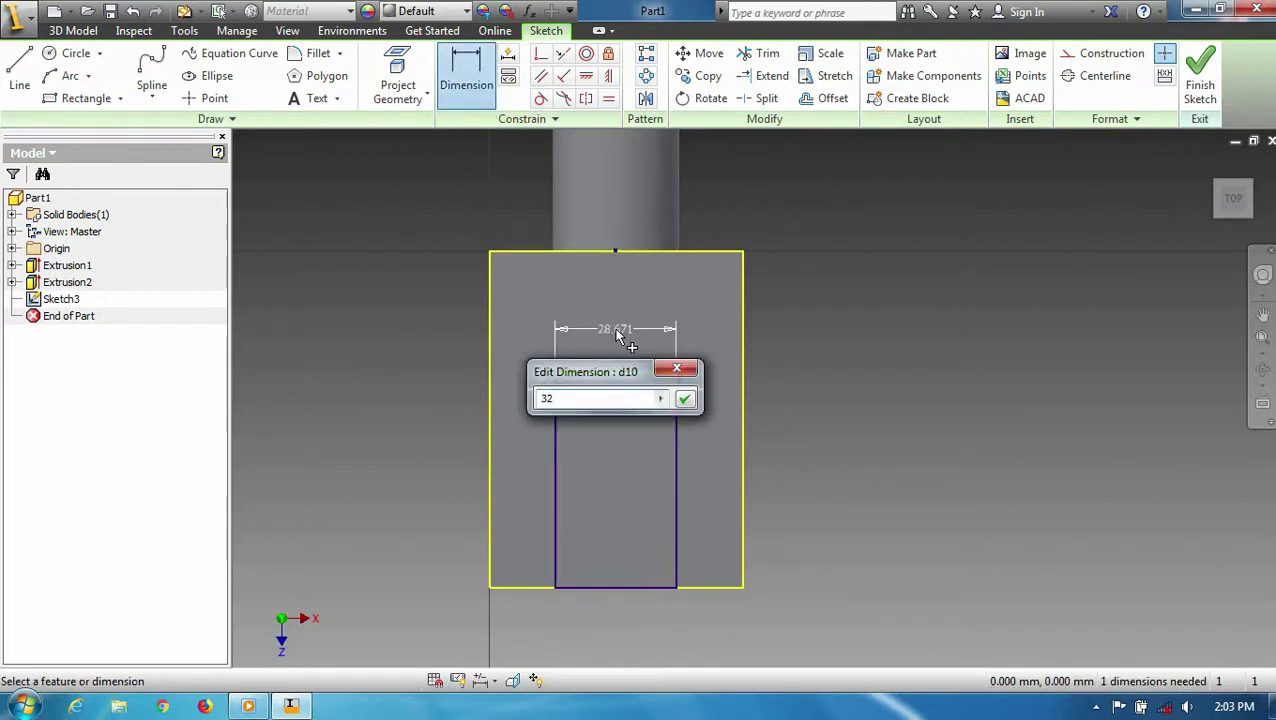
pyautogui.click(692, 401)
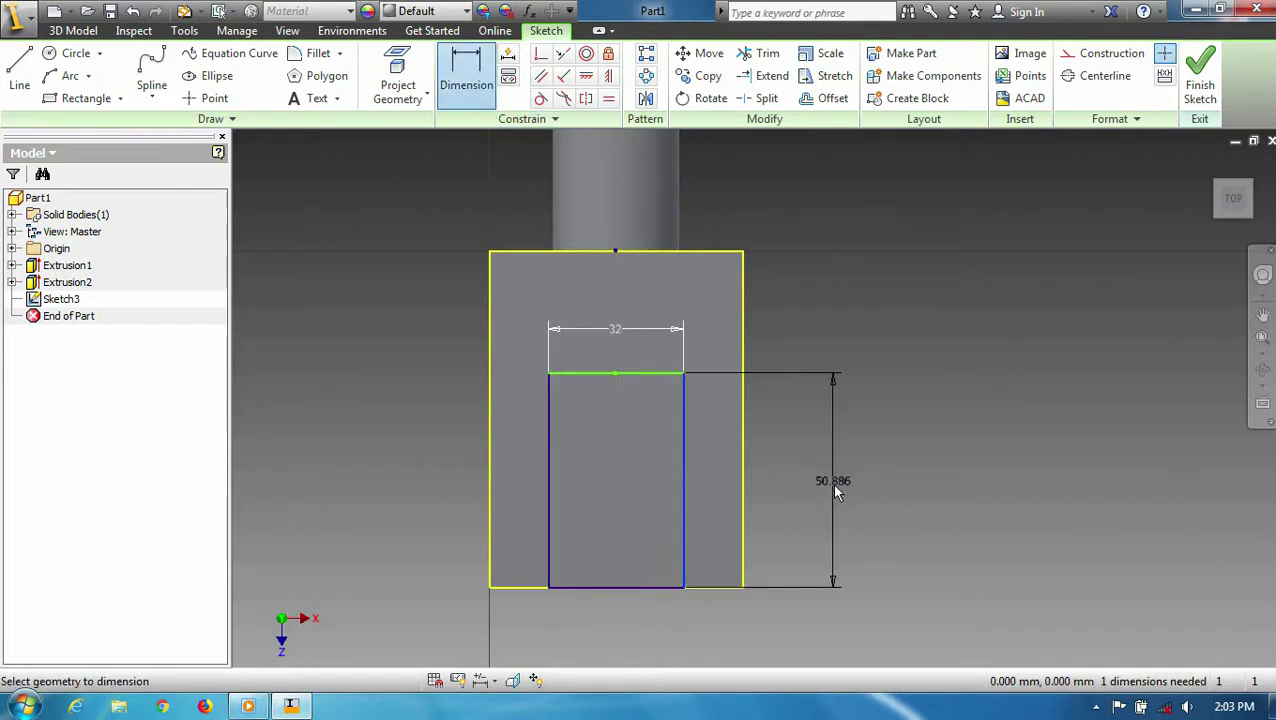
pyautogui.click(835, 488)
pyautogui.write('65')
pyautogui.press('Return')
# Round the slot's two top corners with 10 mm fillets and finish the sketch
pyautogui.click(312, 54)
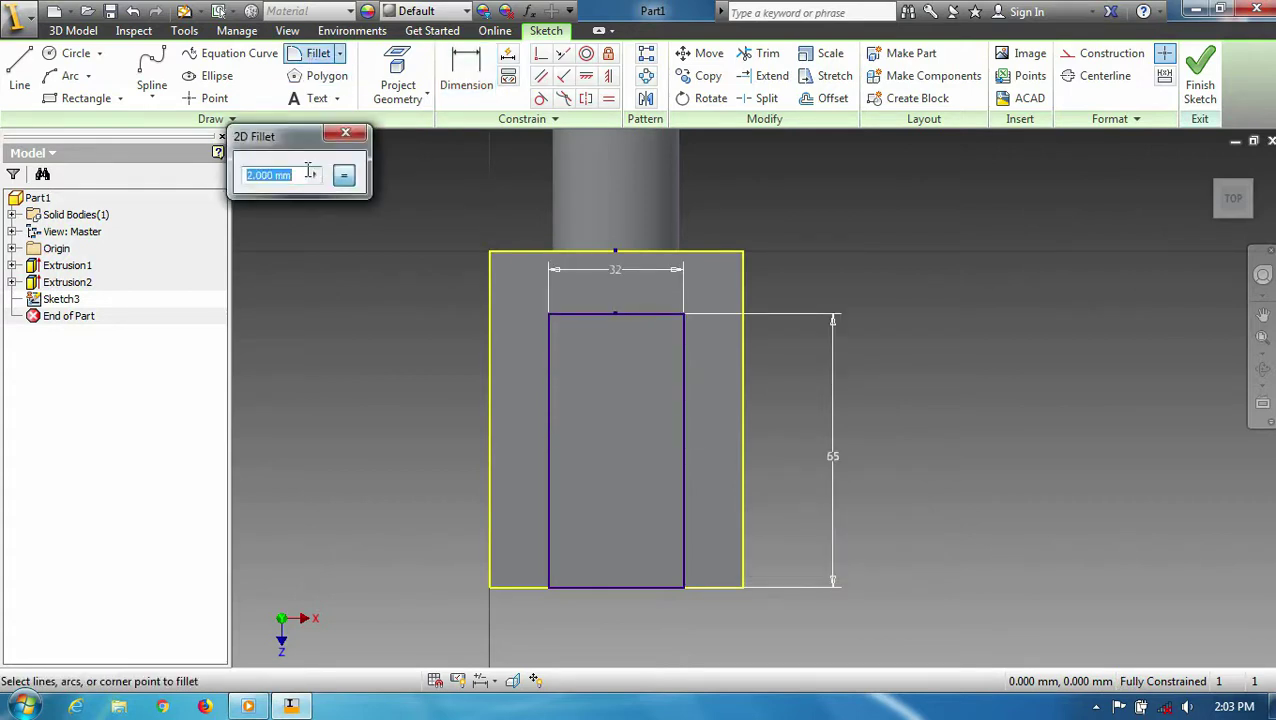
pyautogui.write('10.000')
pyautogui.click(703, 345)
pyautogui.hotkey('ctrl', 'z')
pyautogui.click(318, 54)
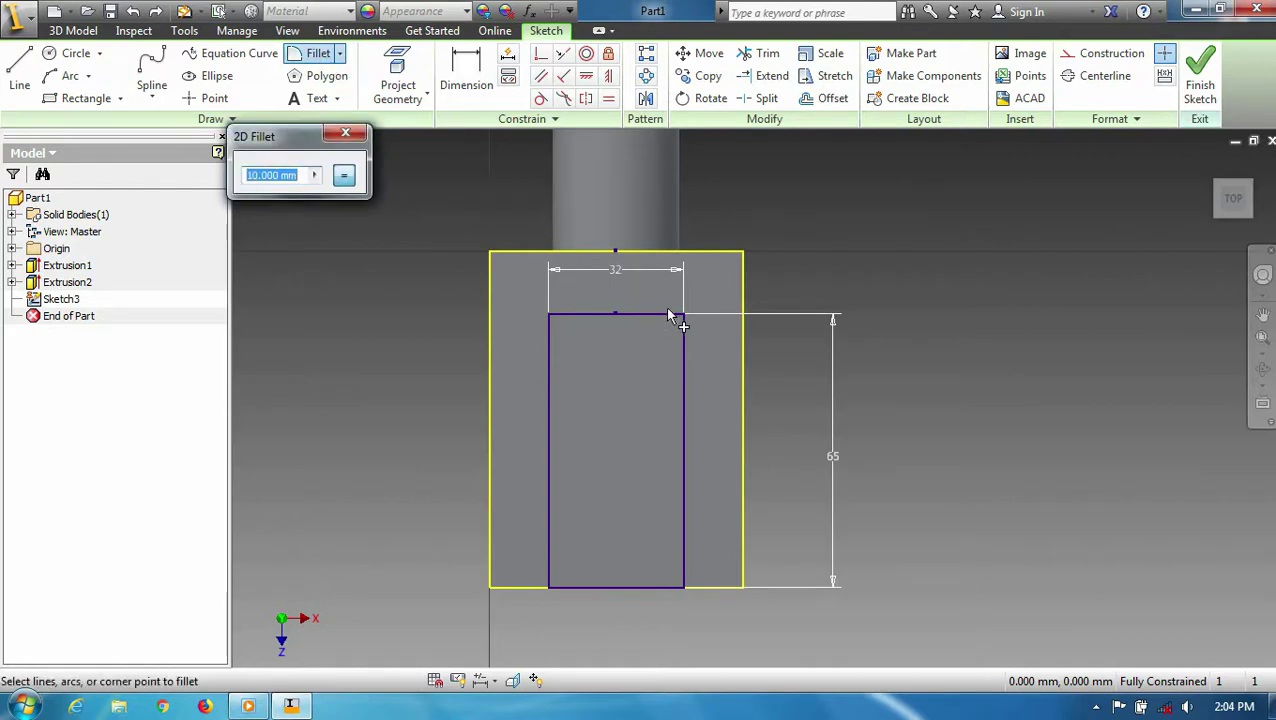
pyautogui.click(676, 330)
pyautogui.click(556, 335)
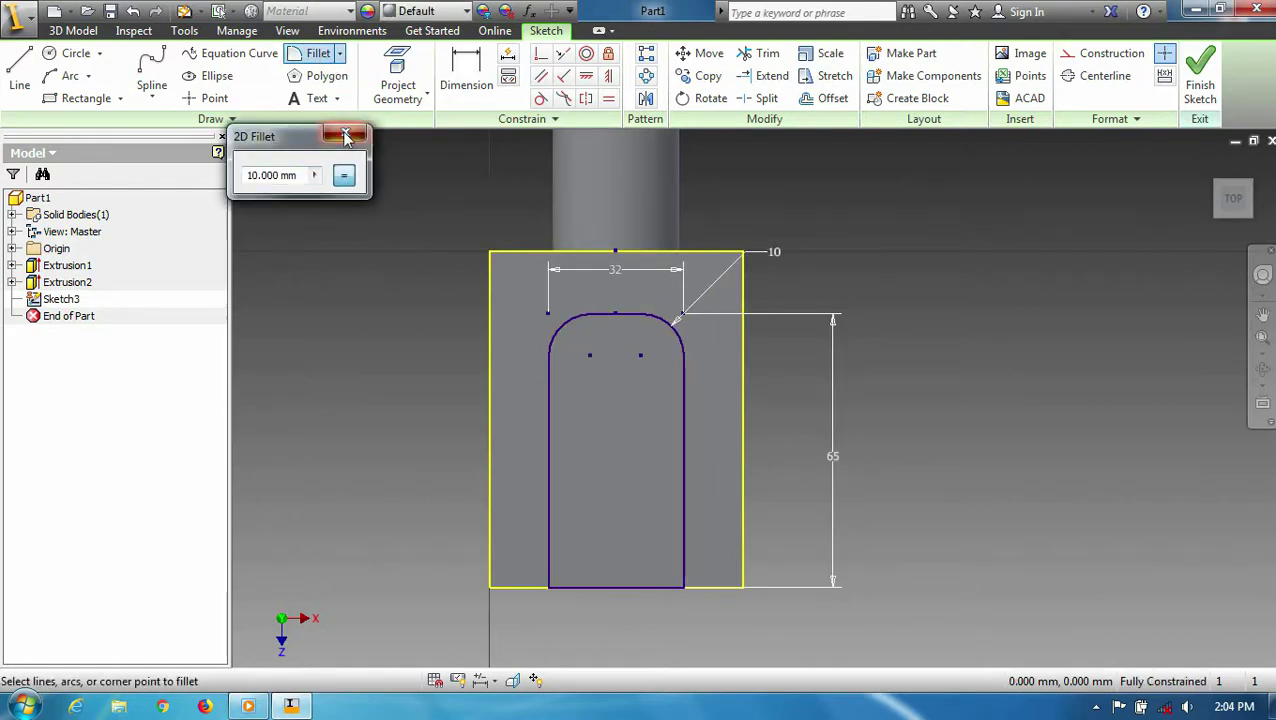
pyautogui.press('Escape')
pyautogui.click(1198, 88)
# Extrude-cut the slot profile through the block to form the fork
pyautogui.click(148, 62)
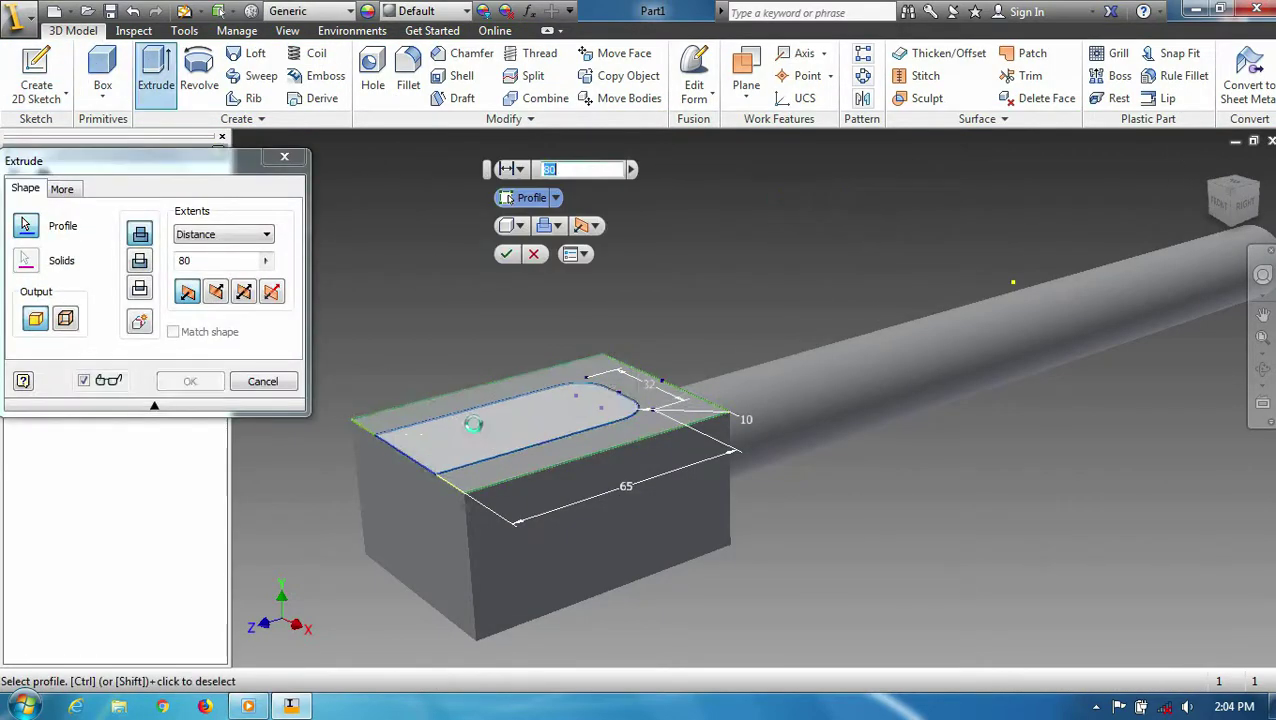
pyautogui.click(207, 293)
pyautogui.click(182, 380)
pyautogui.scroll(-3, 922, 283)
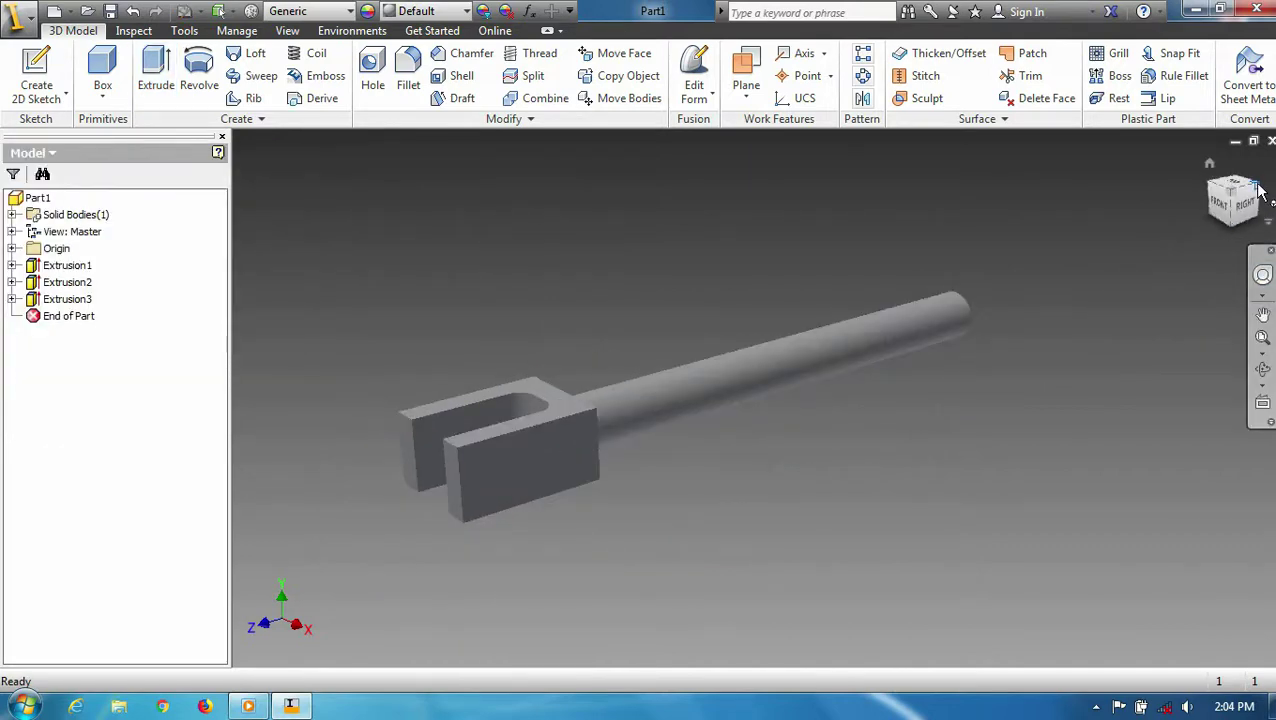
pyautogui.keyDown('shift'); pyautogui.moveTo(922, 283); pyautogui.dragTo(948, 592, button='middle'); pyautogui.keyUp('shift')
# Draw a centre rectangle at the origin on the rod's far end face
pyautogui.click(36, 75)
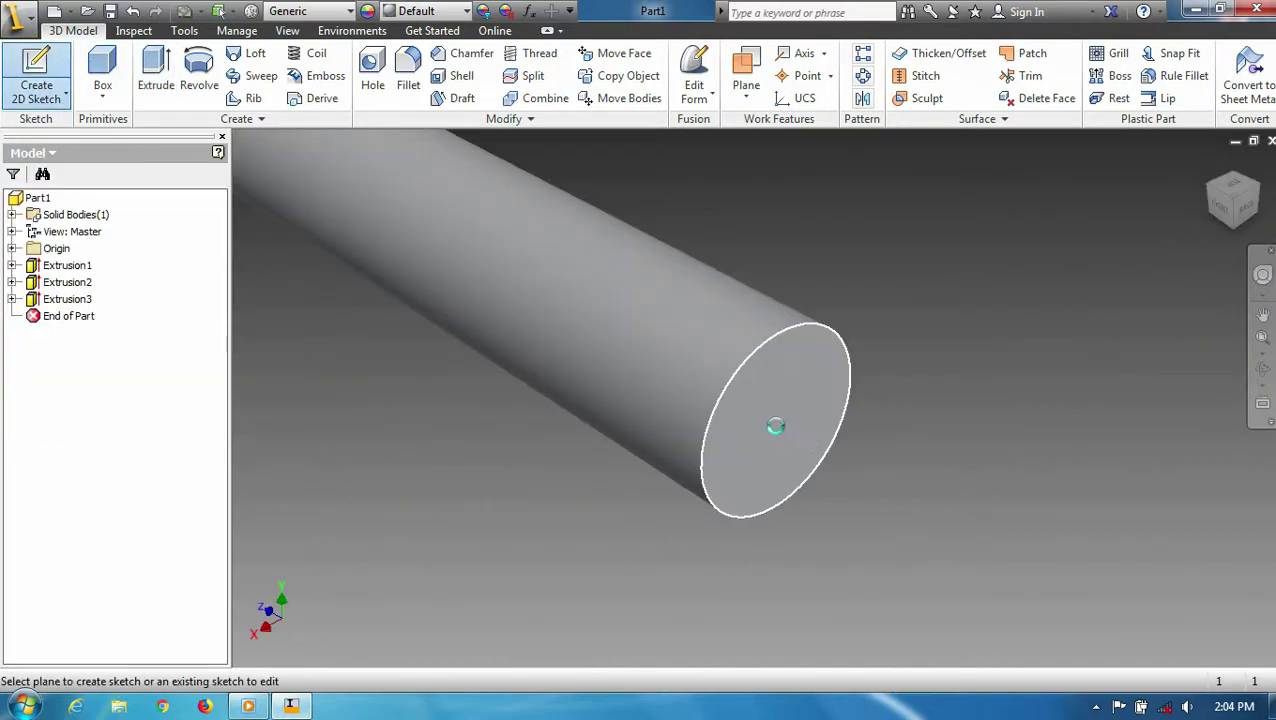
pyautogui.click(770, 425)
pyautogui.click(120, 98)
pyautogui.click(100, 205)
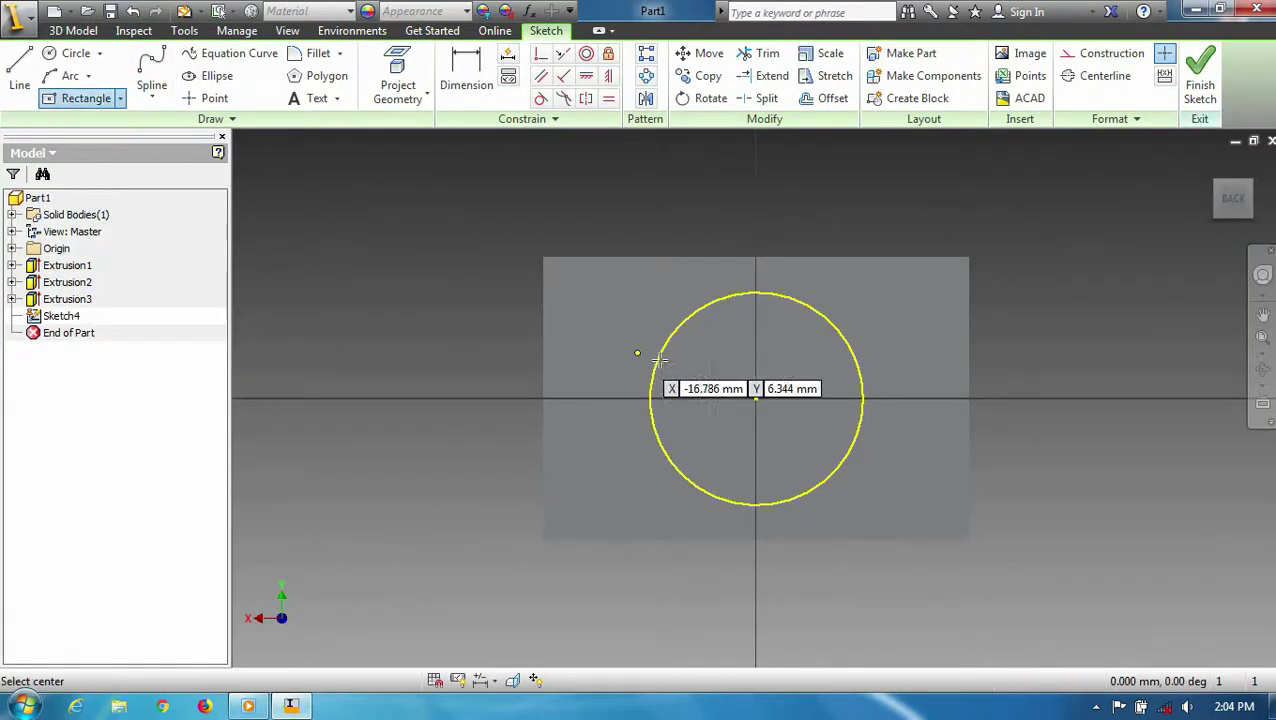
pyautogui.click(755, 398)
pyautogui.click(493, 247)
# Dimension the rectangle to a 40 × 40 mm square and finish the sketch
pyautogui.press('d')
pyautogui.click(547, 248)
pyautogui.click(545, 205)
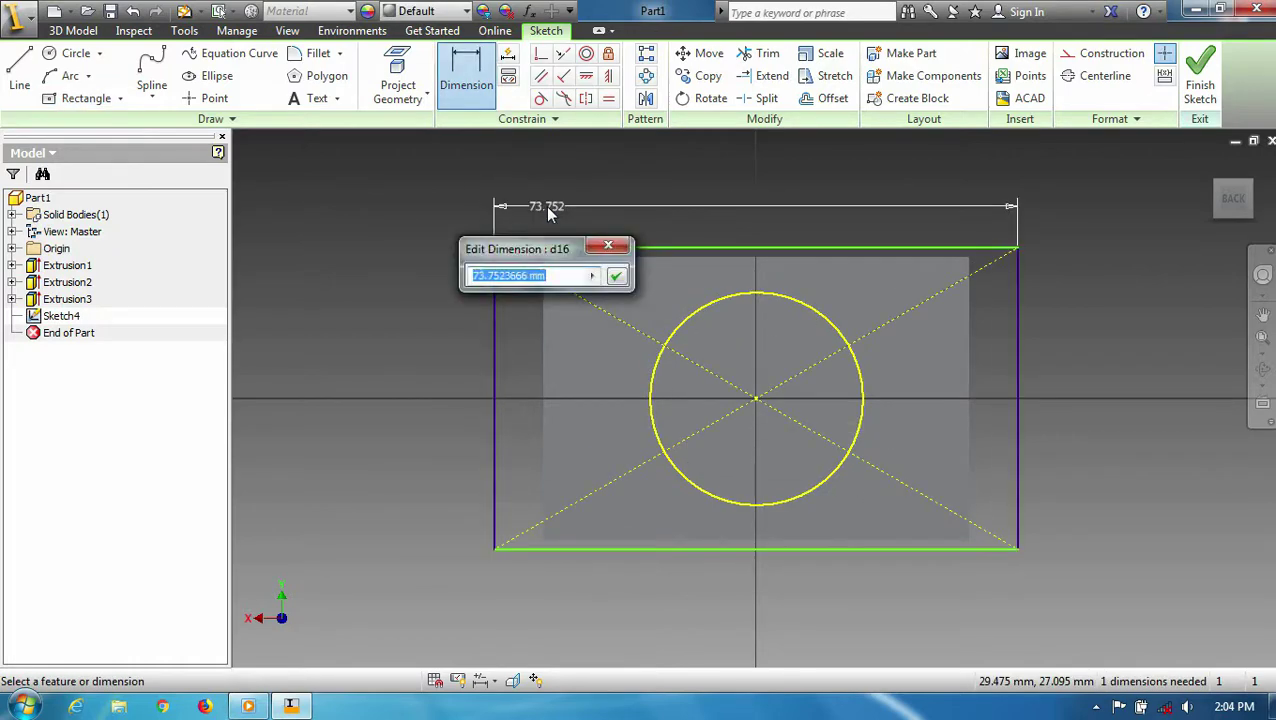
pyautogui.write('40')
pyautogui.press('Return')
pyautogui.click(614, 390)
pyautogui.click(398, 409)
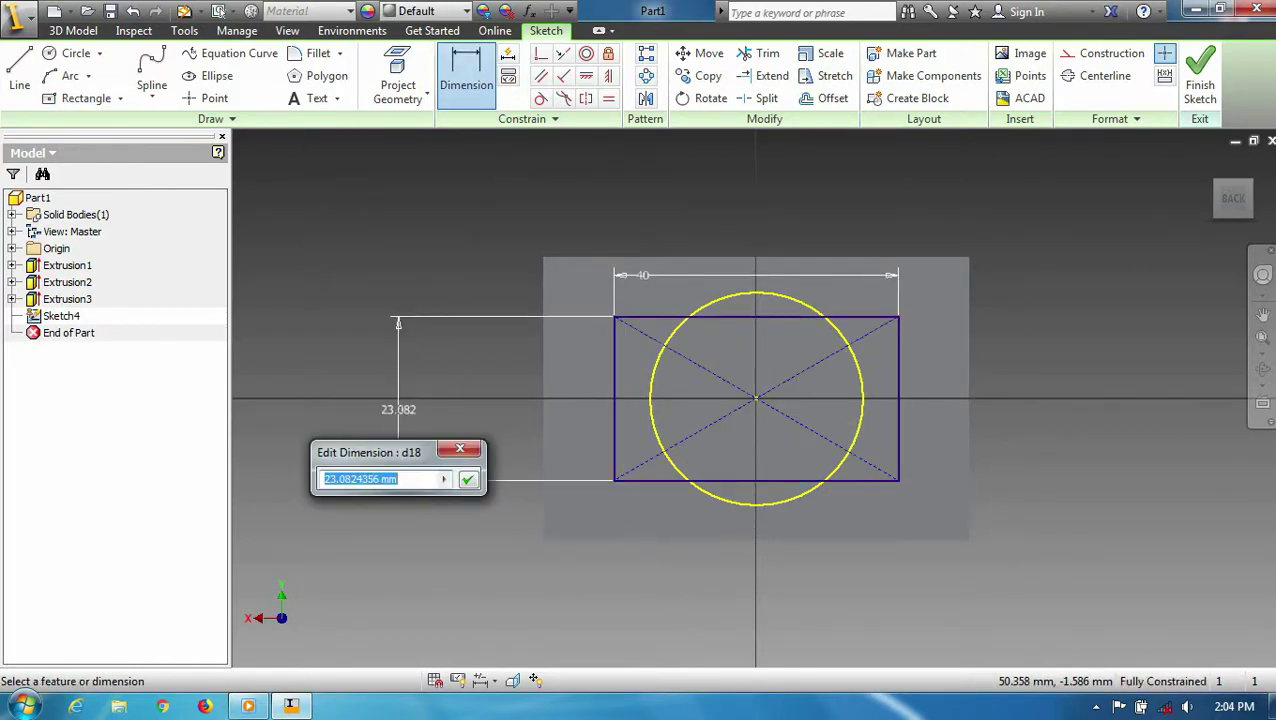
pyautogui.write('40')
pyautogui.press('Return')
pyautogui.click(1199, 97)
# Extrude the square profile into a block on the rod's free end
pyautogui.click(156, 85)
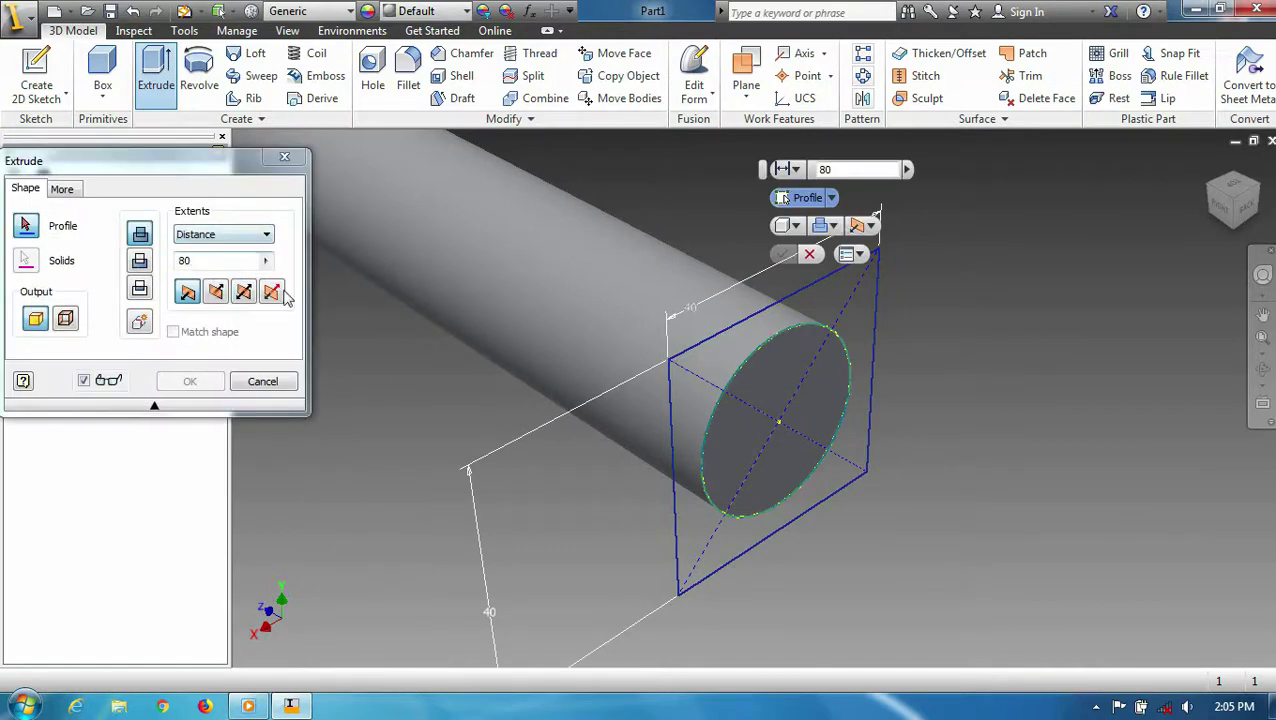
pyautogui.click(795, 464)
pyautogui.click(680, 447)
pyautogui.click(190, 381)
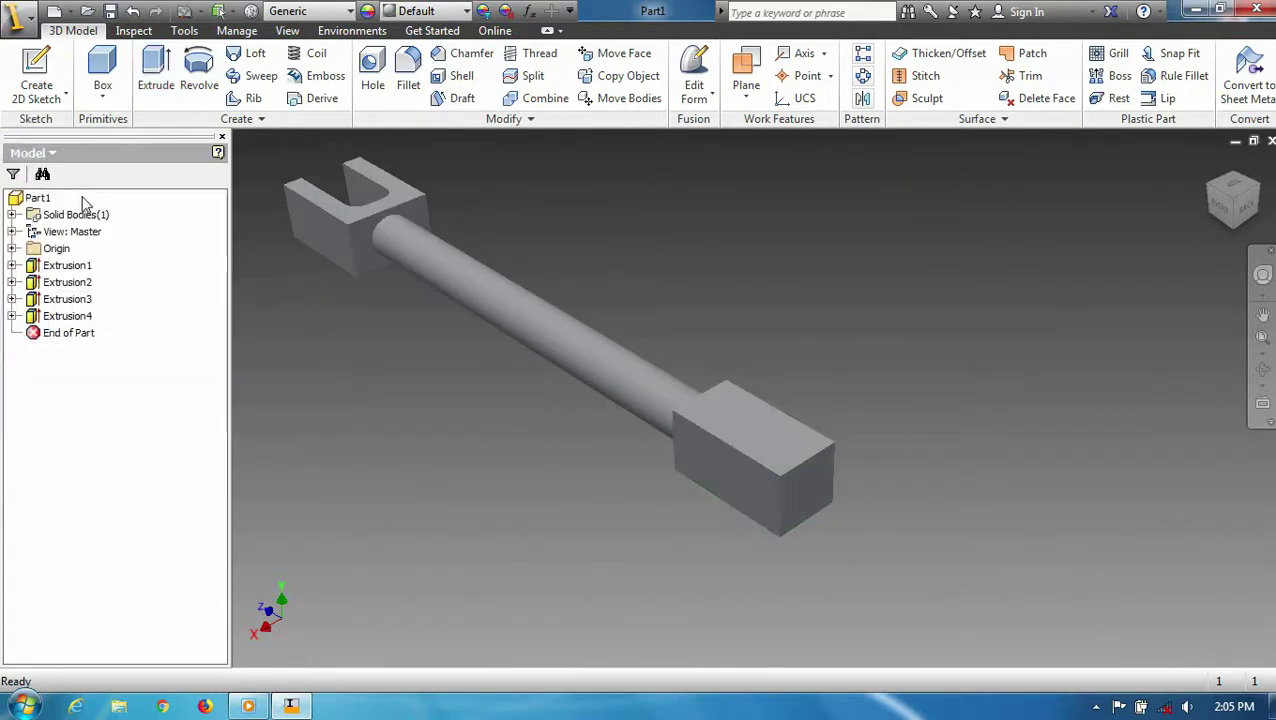
# Draw a two-corner rectangle on the block face, vertically centred on the block
pyautogui.click(779, 431)
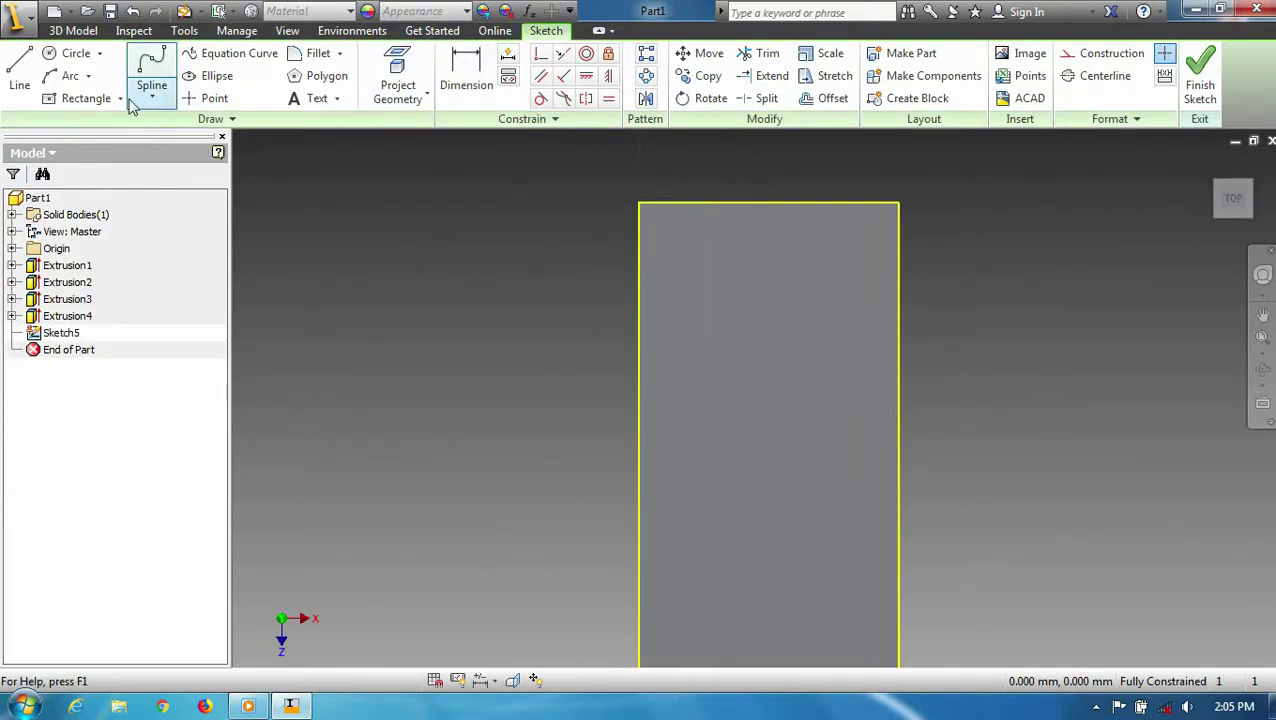
pyautogui.click(119, 98)
pyautogui.click(110, 124)
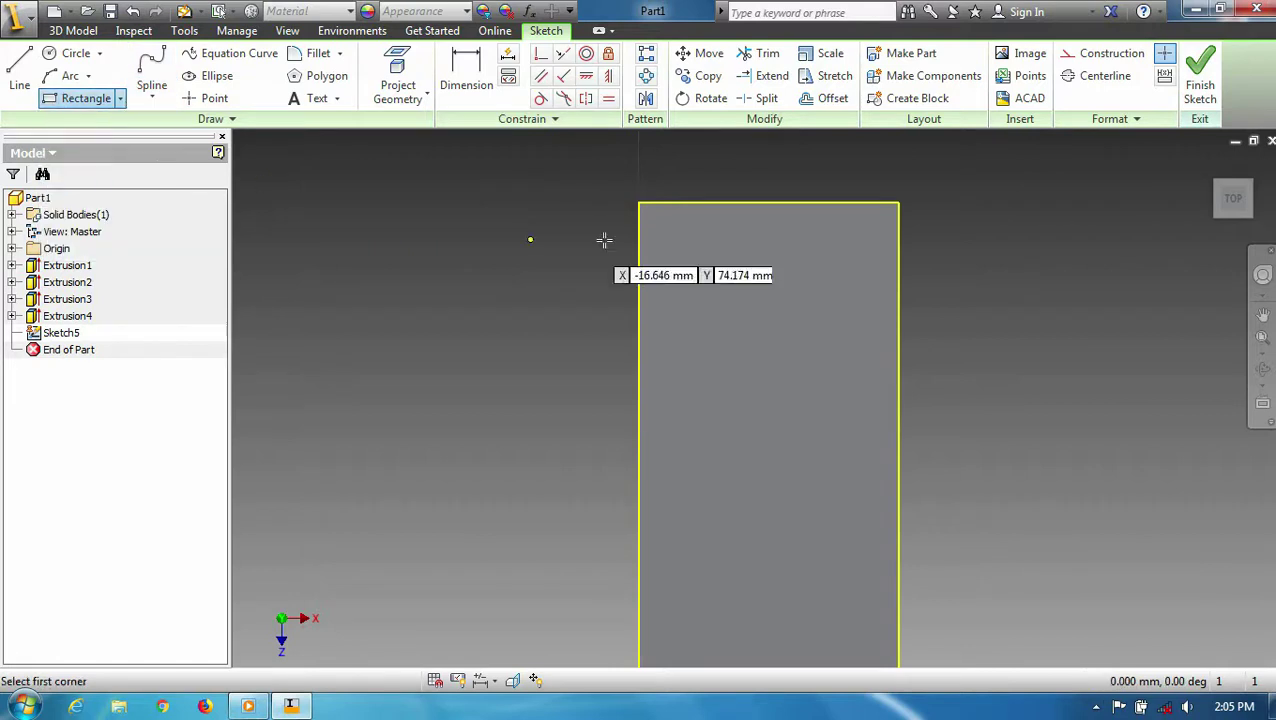
pyautogui.click(668, 203)
pyautogui.click(832, 416)
pyautogui.click(608, 76)
pyautogui.click(746, 419)
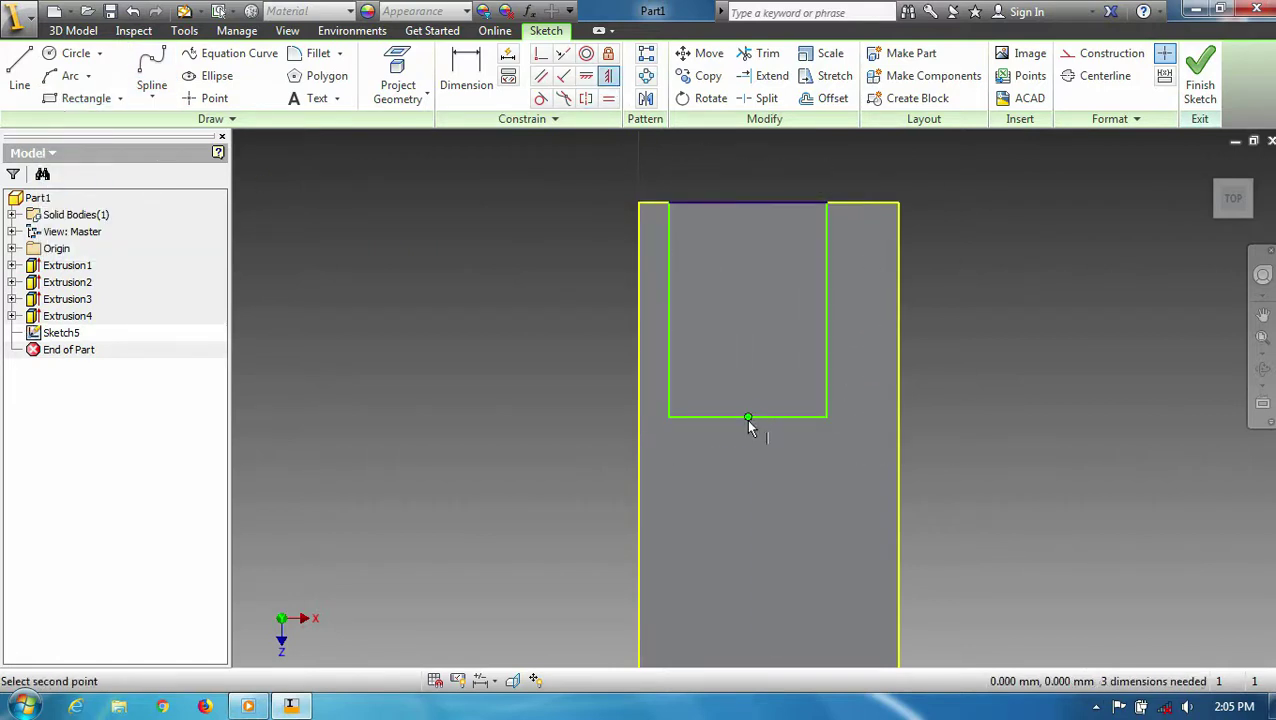
pyautogui.scroll(2, 746, 419)
pyautogui.click(760, 598)
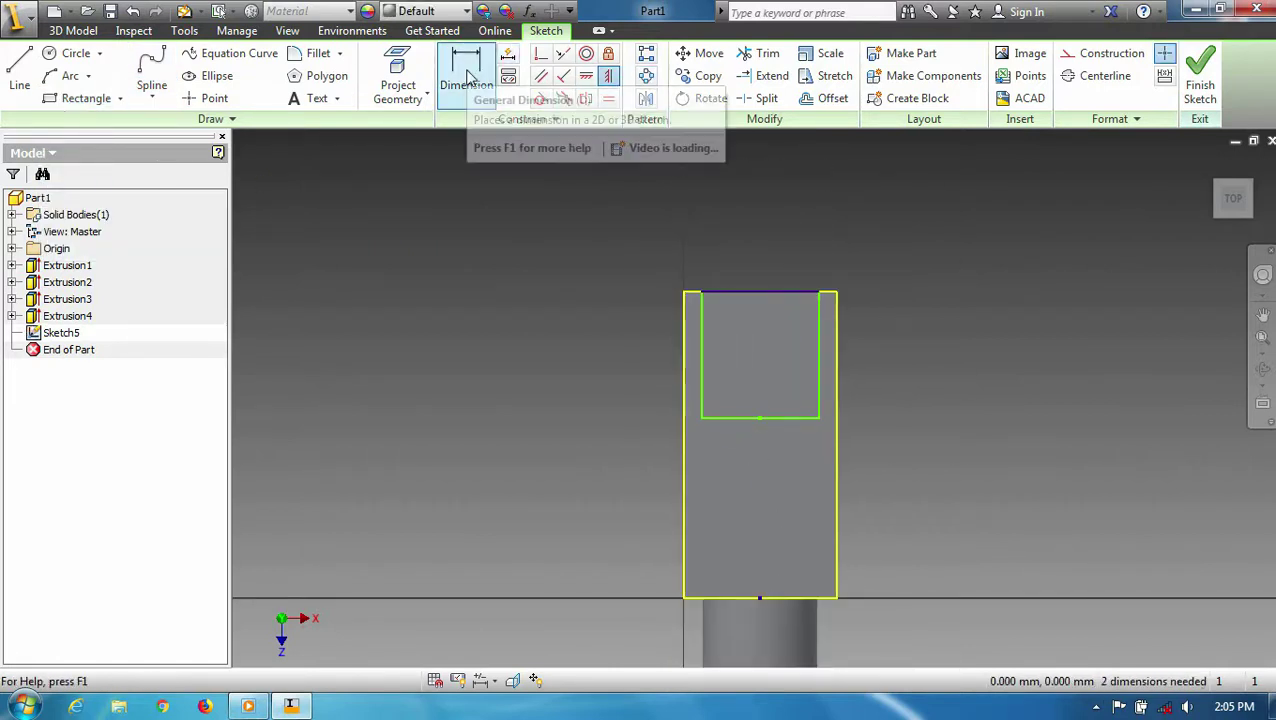
# Round the slot rectangle's two bottom corners with 10 mm fillets
pyautogui.click(318, 53)
pyautogui.click(712, 418)
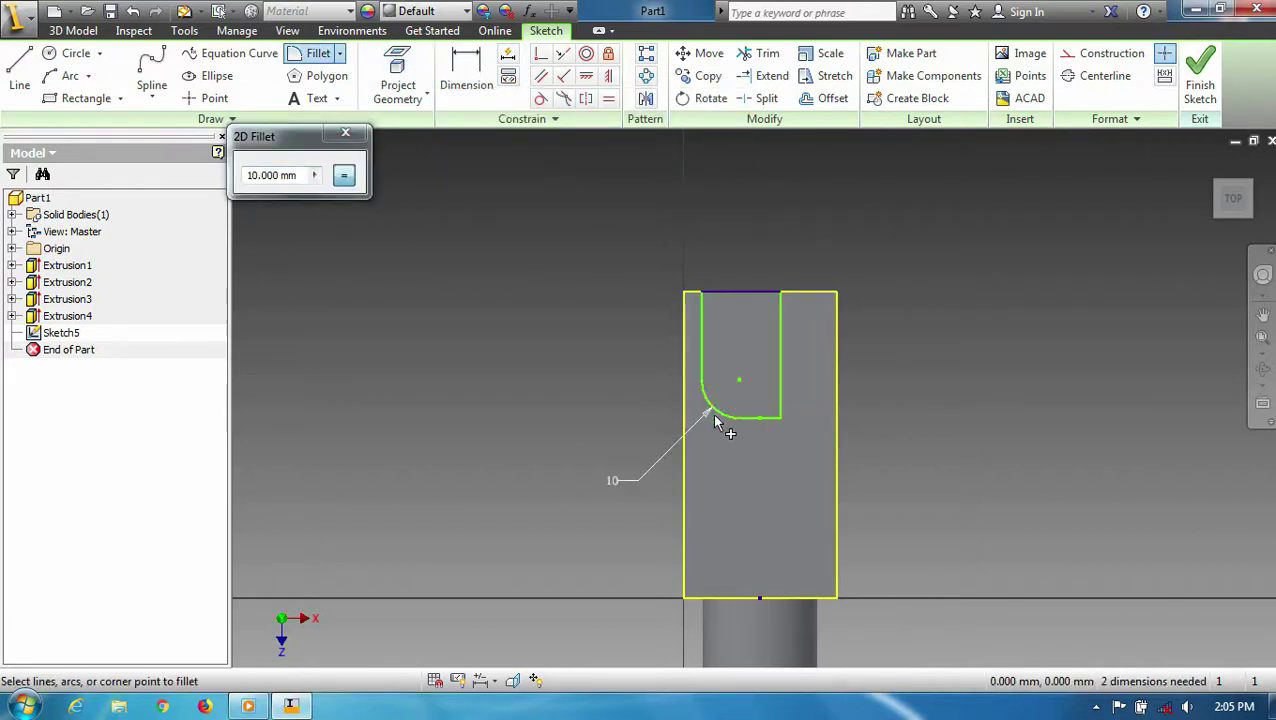
pyautogui.click(780, 395)
pyautogui.scroll(-3, 780, 414)
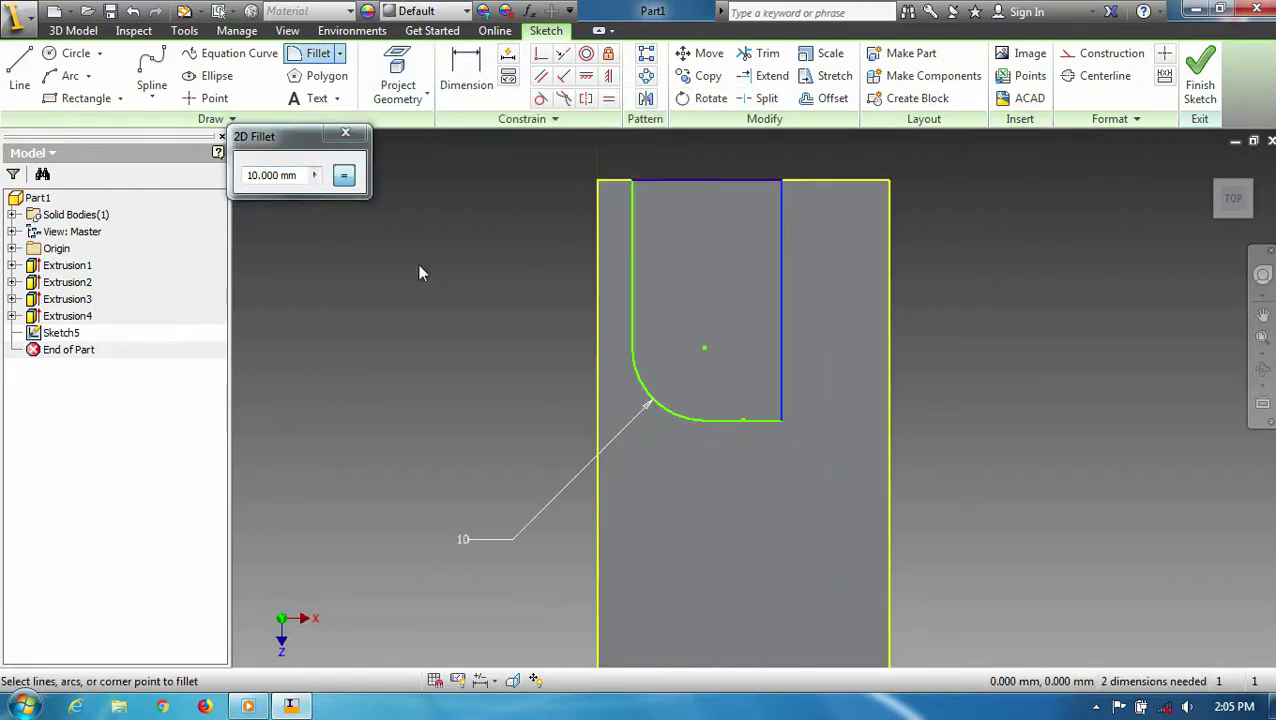
pyautogui.press('Escape')
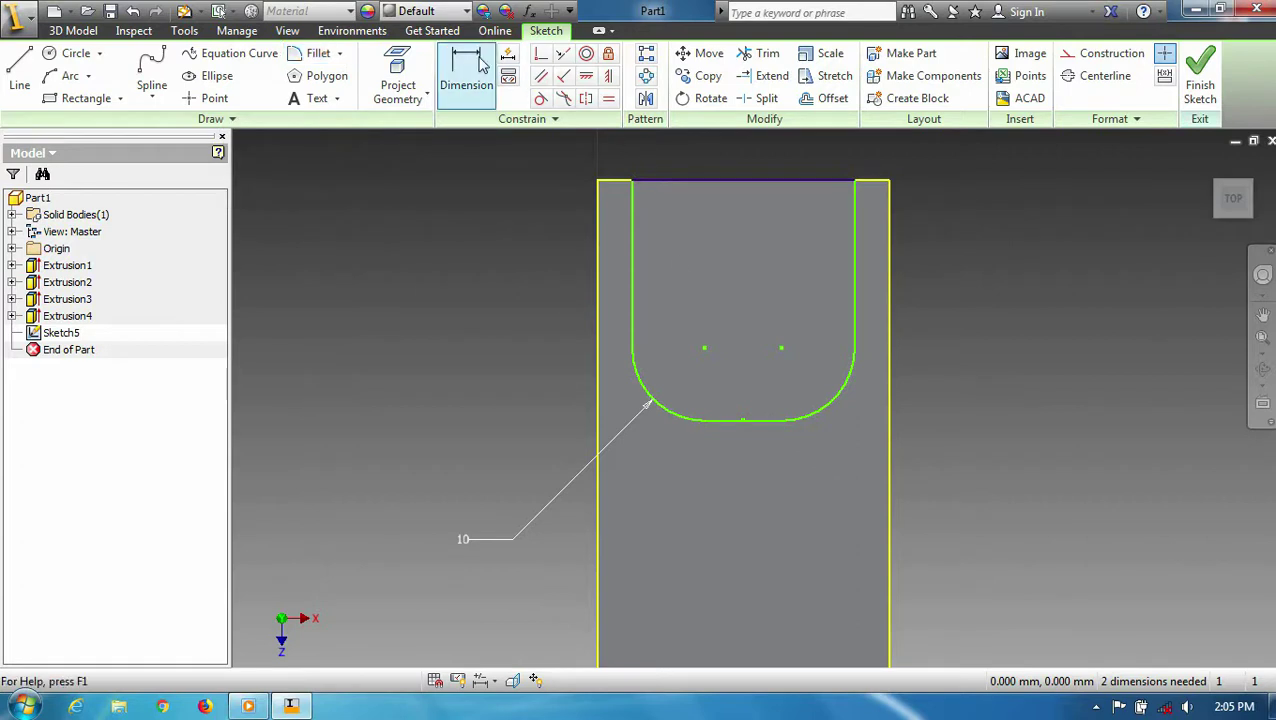
# Dimension the slot 22 wide and 65 long
pyautogui.click(746, 276)
pyautogui.write('22')
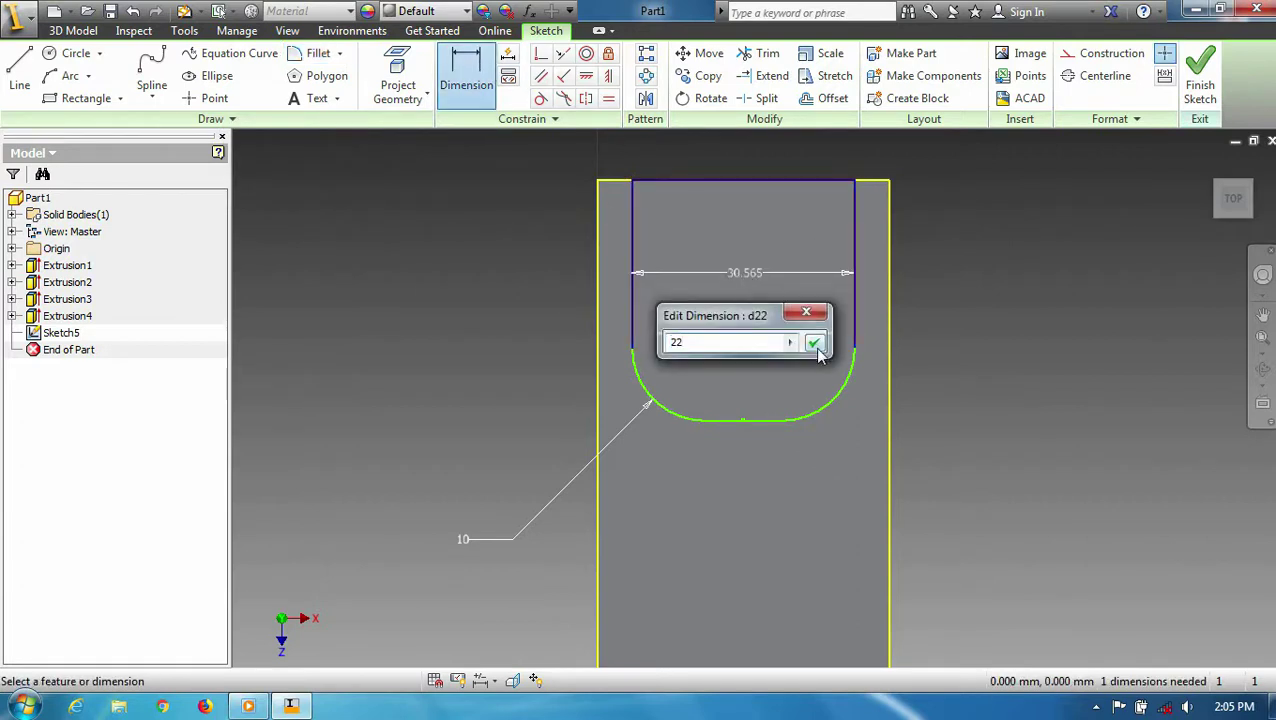
pyautogui.click(815, 344)
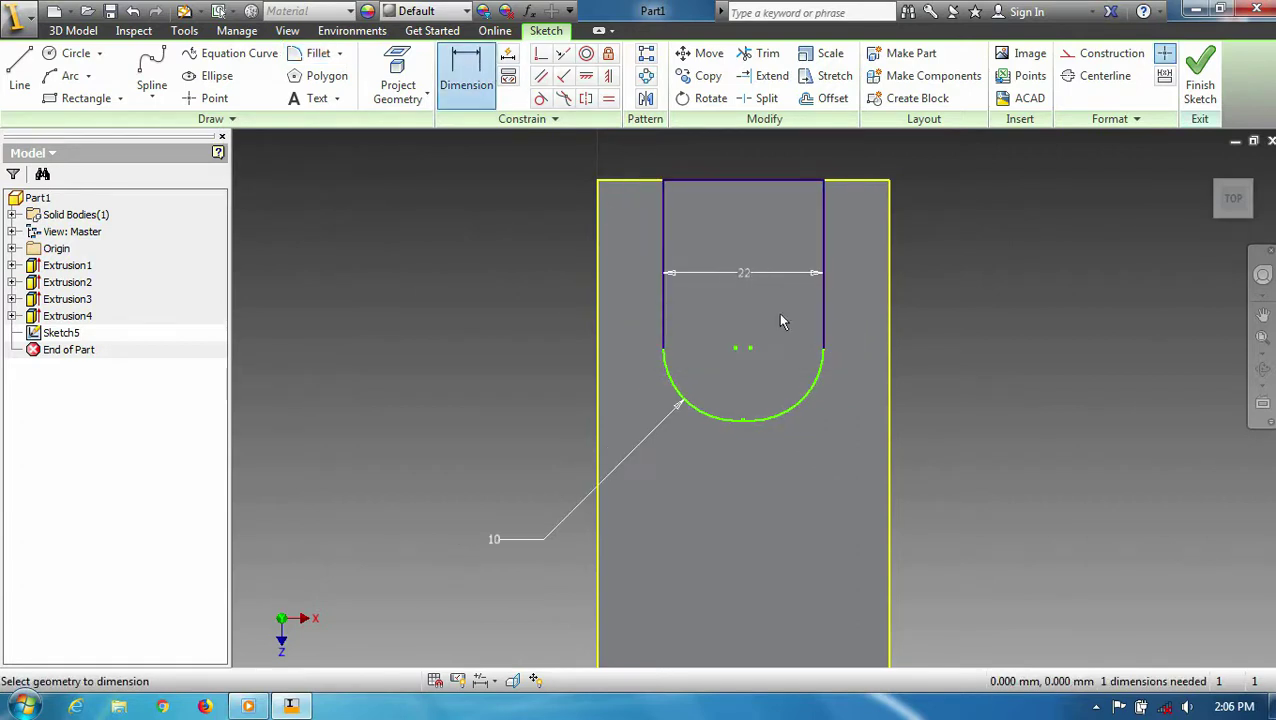
pyautogui.click(678, 185)
pyautogui.click(740, 419)
pyautogui.click(448, 365)
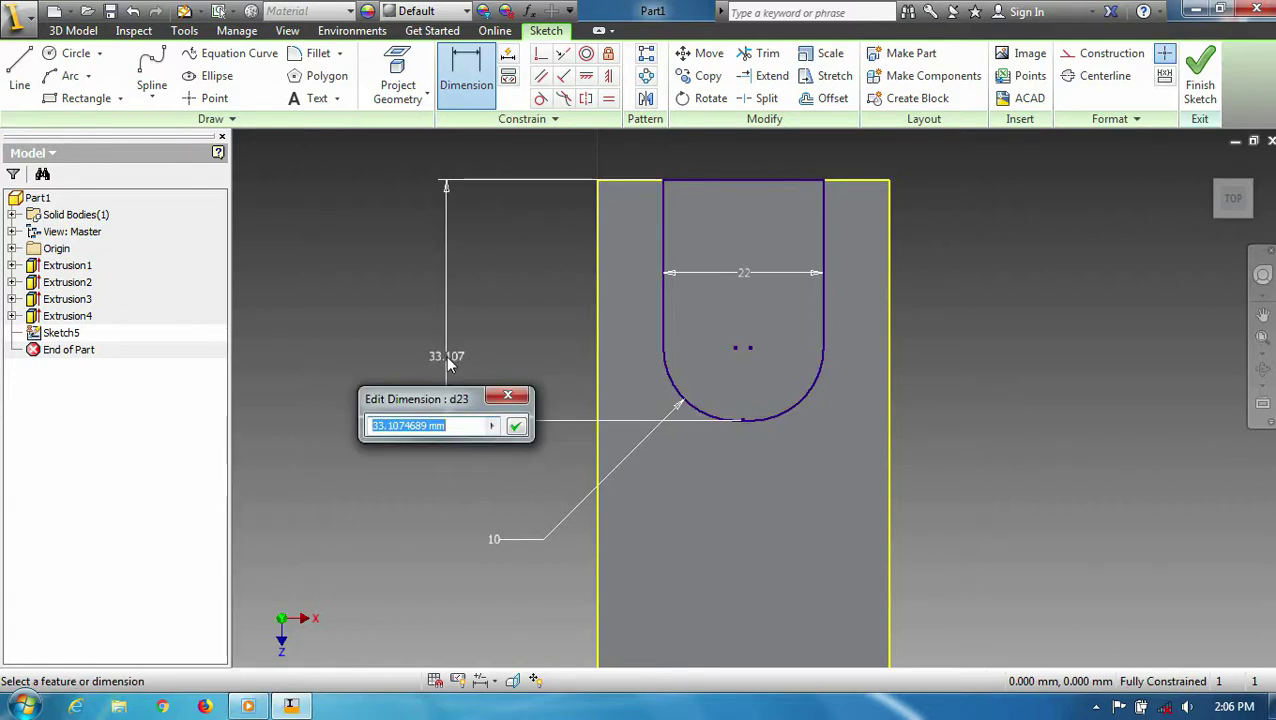
pyautogui.press('Return')
# Extrude-cut the slot profile through the second block
pyautogui.click(1200, 88)
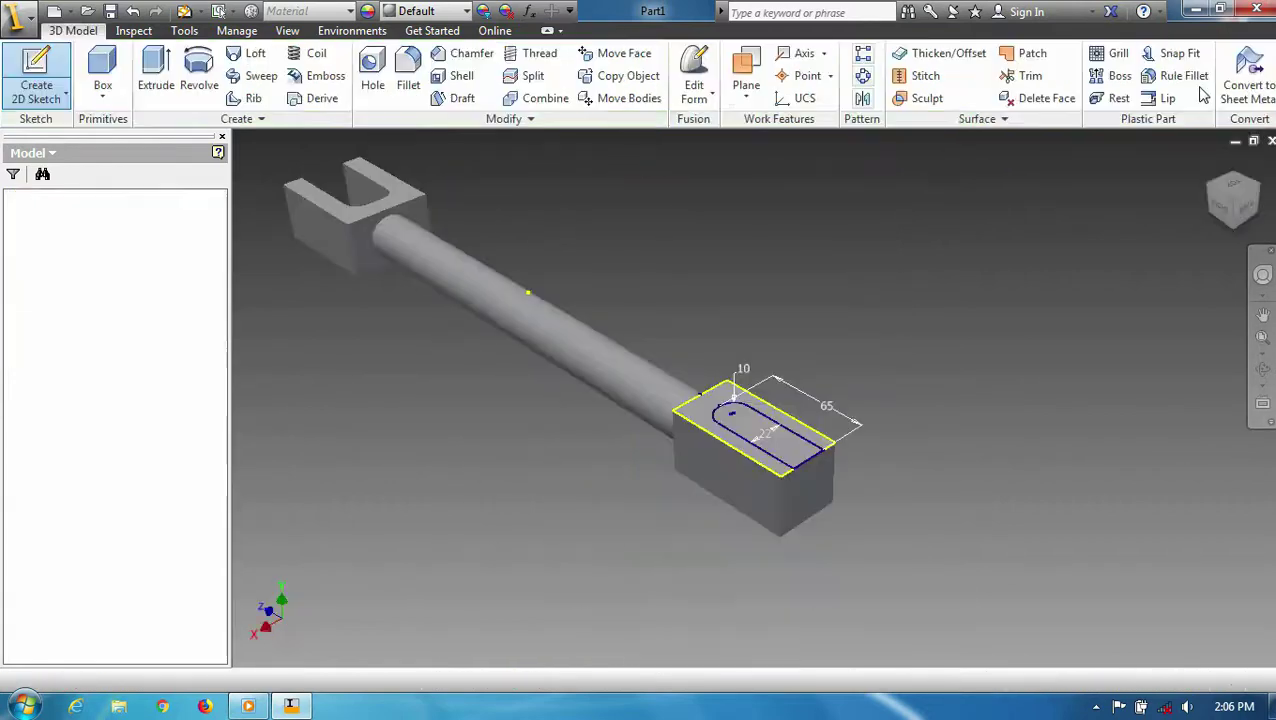
pyautogui.click(156, 75)
pyautogui.click(216, 291)
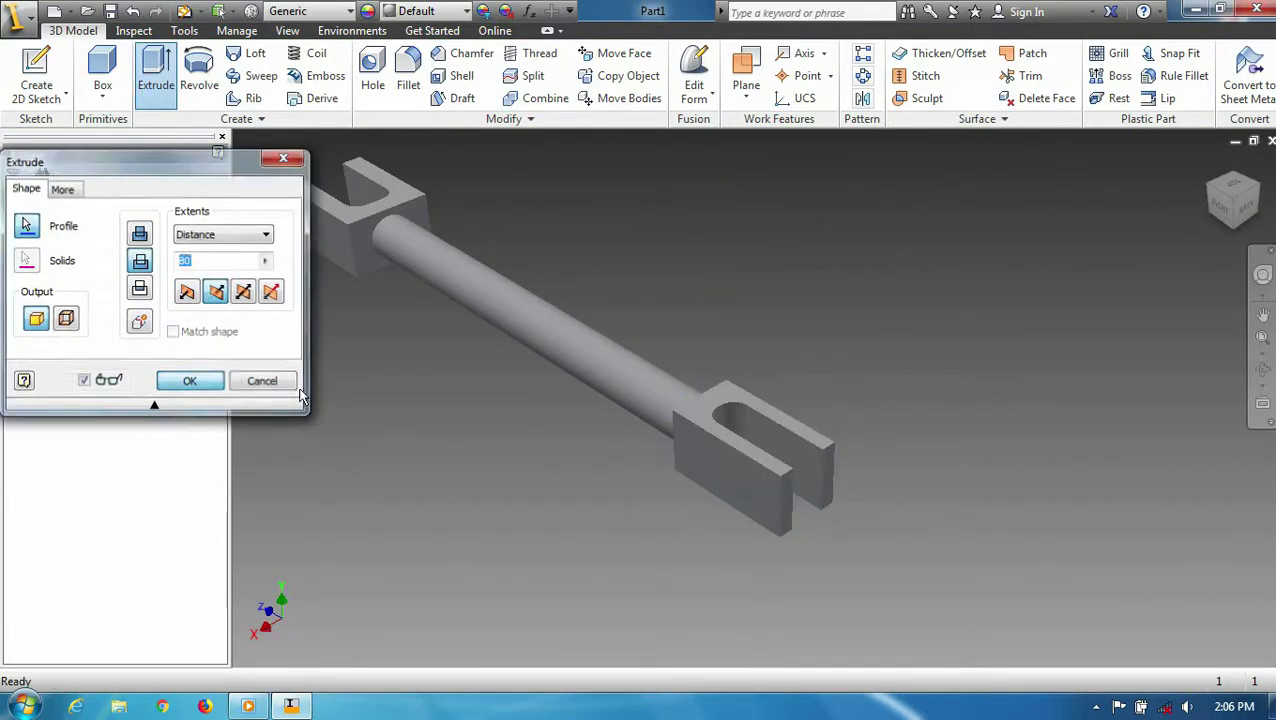
pyautogui.click(190, 381)
pyautogui.click(408, 85)
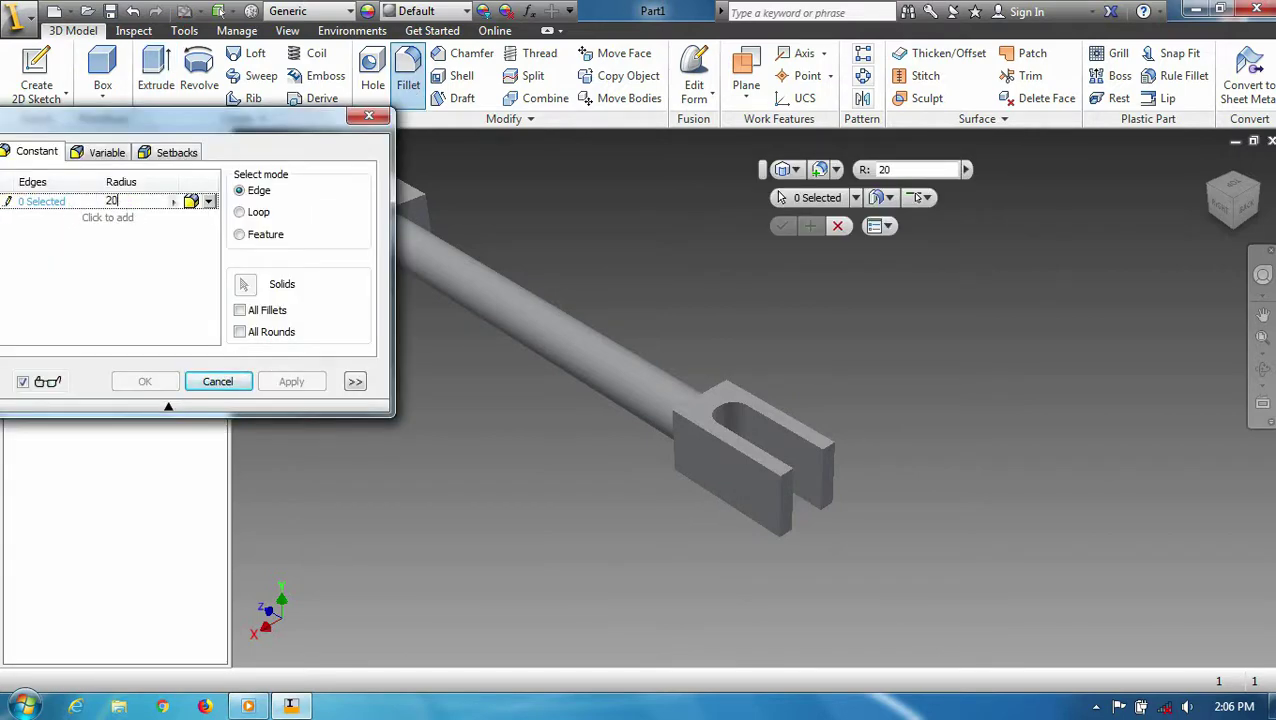
# Select the near fork's prong end edges for a 20 mm fillet
pyautogui.scroll(-5, 832, 470)
pyautogui.click(830, 421)
pyautogui.click(720, 482)
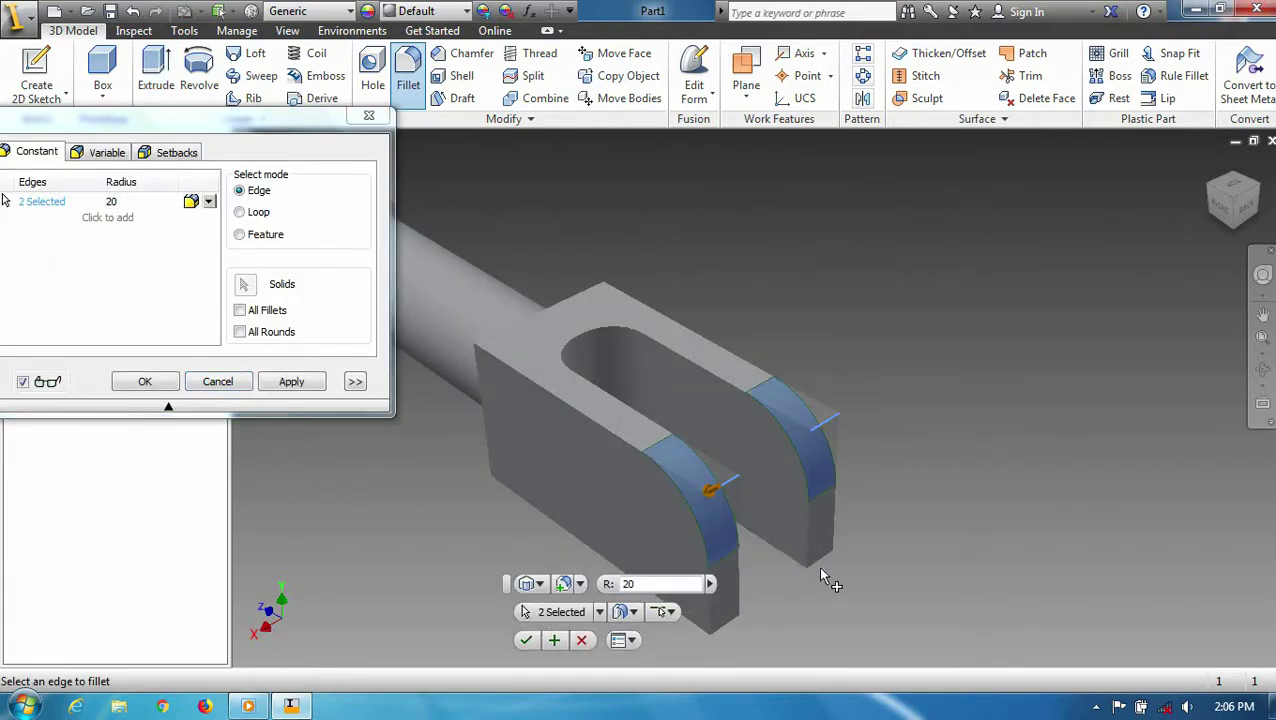
pyautogui.click(820, 573)
pyautogui.click(742, 630)
pyautogui.scroll(4, 520, 375)
pyautogui.scroll(2, 517, 382)
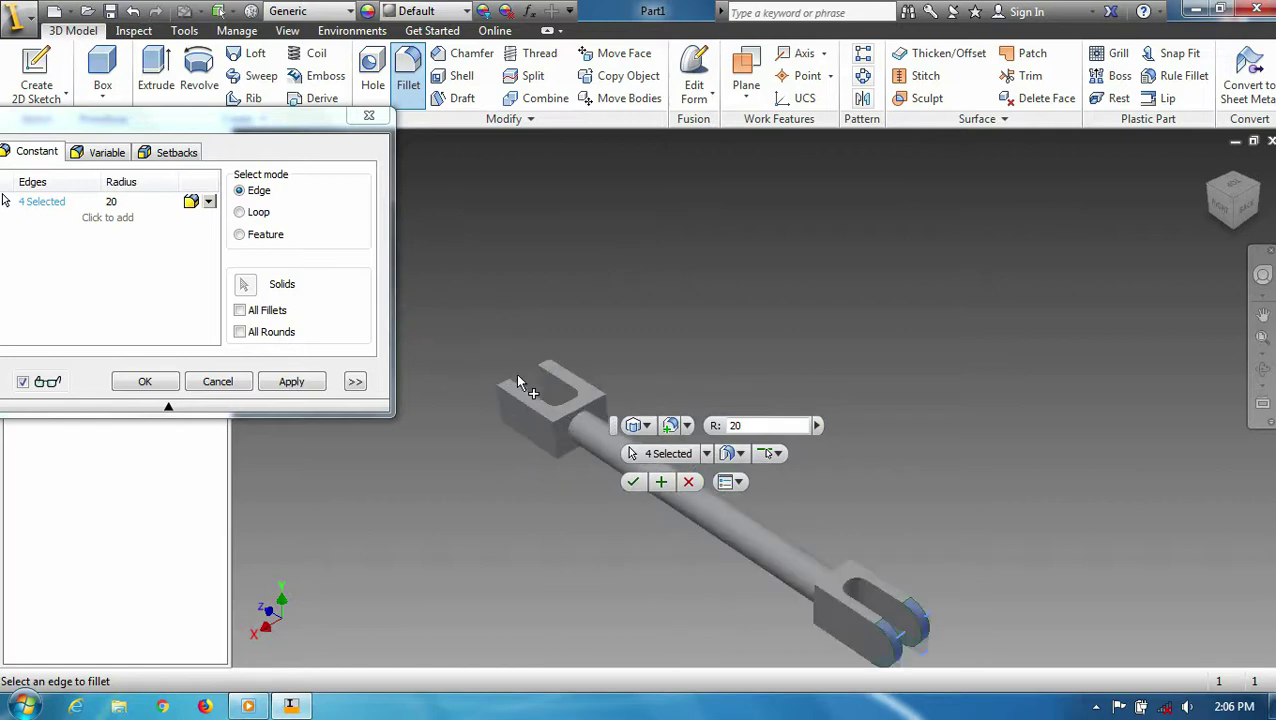
pyautogui.scroll(-5, 517, 382)
# Add the far fork's prong edges and apply the 20 mm fillet
pyautogui.click(505, 392)
pyautogui.click(487, 580)
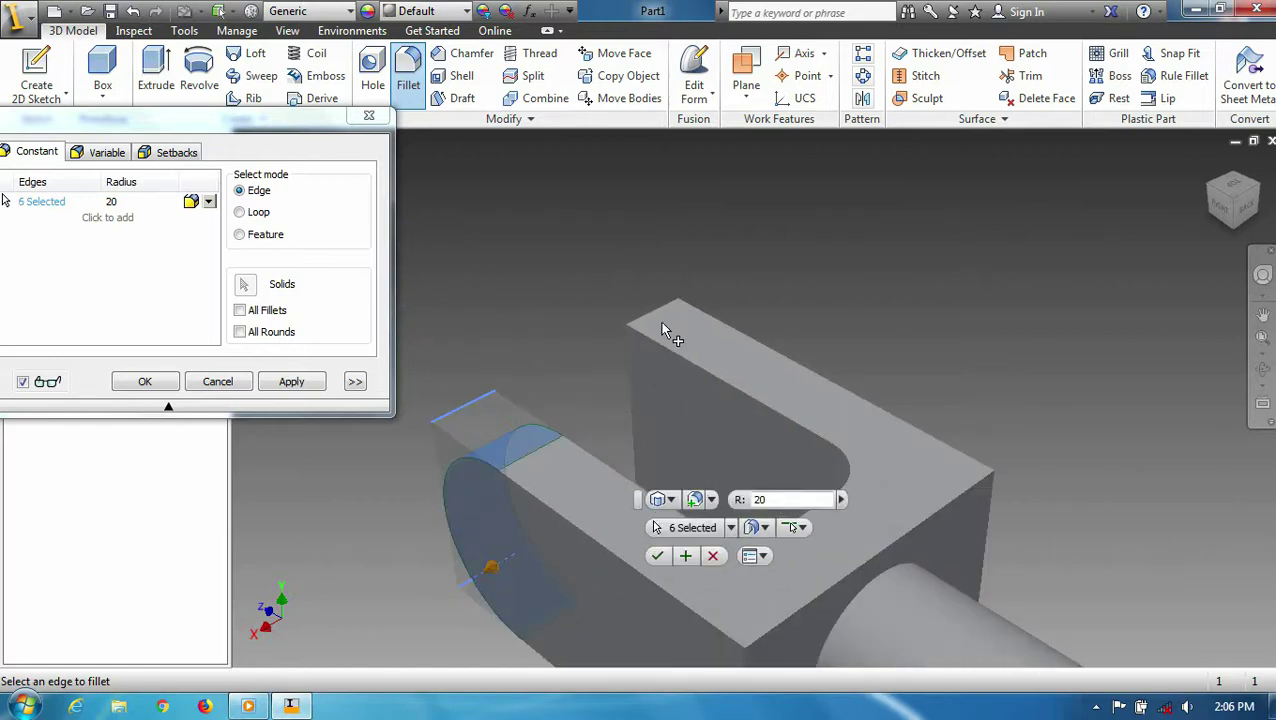
pyautogui.click(669, 327)
pyautogui.click(675, 468)
pyautogui.click(291, 381)
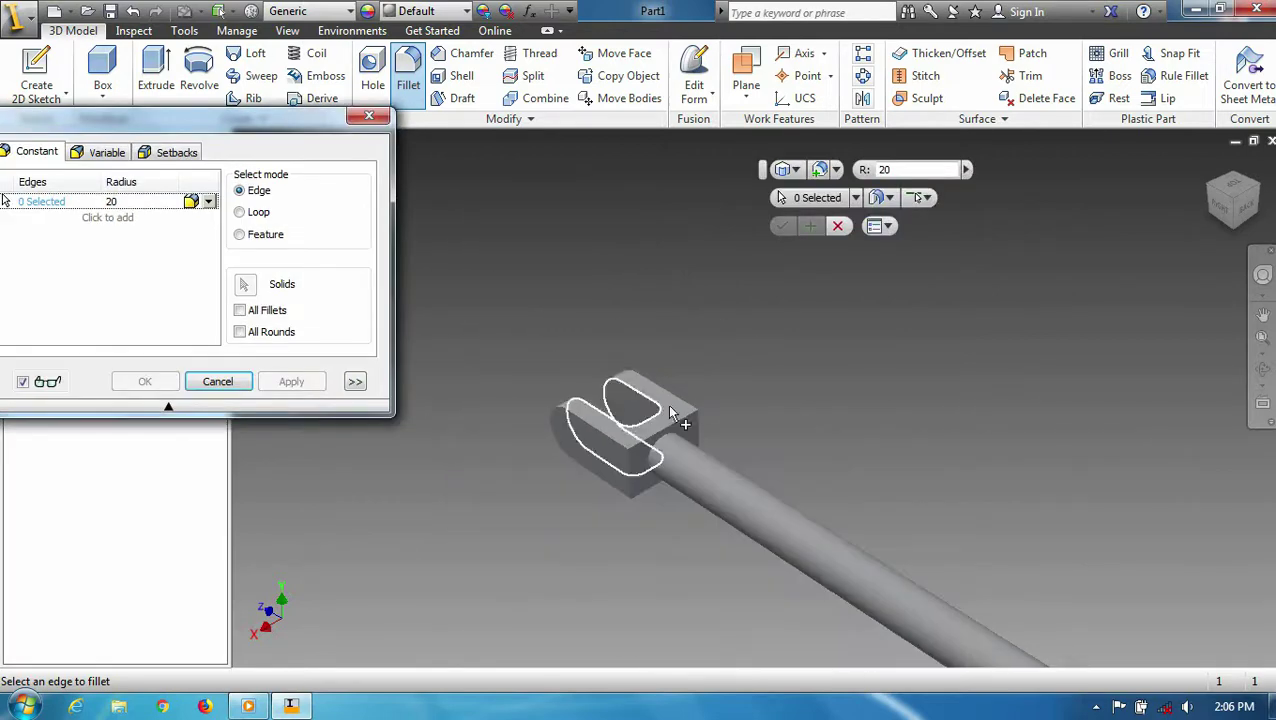
pyautogui.scroll(5, 968, 407)
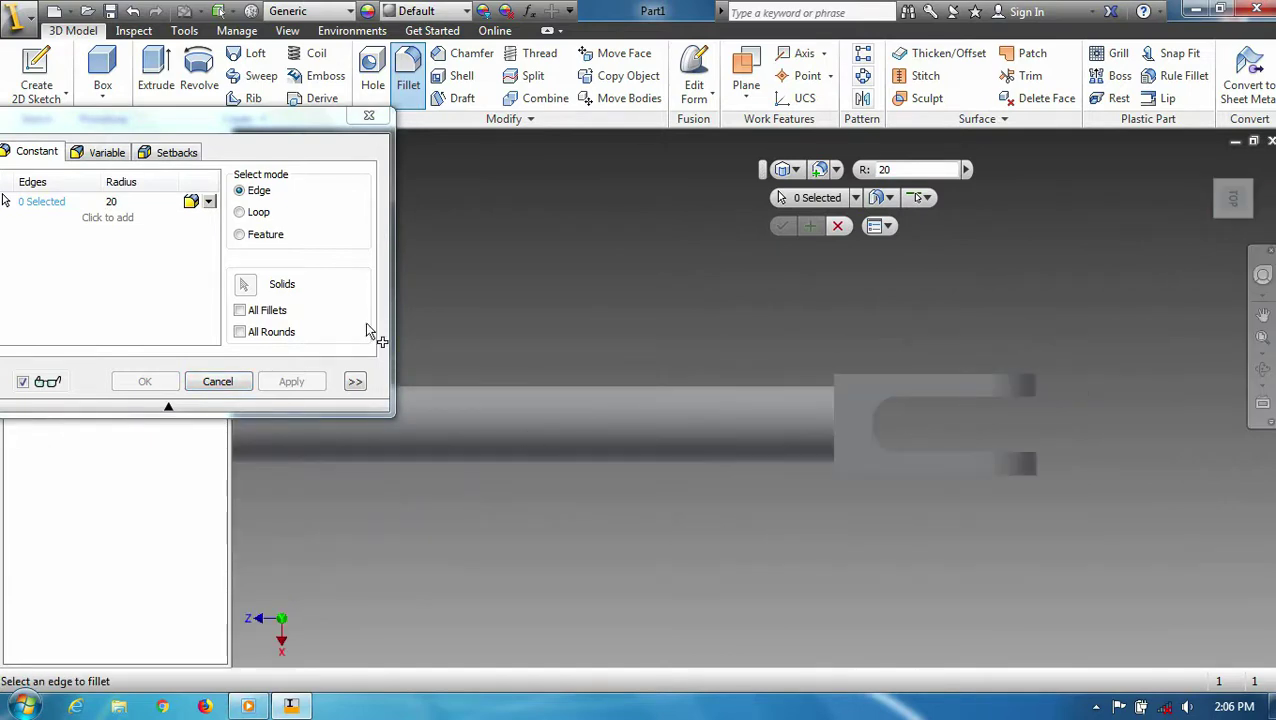
pyautogui.click(370, 117)
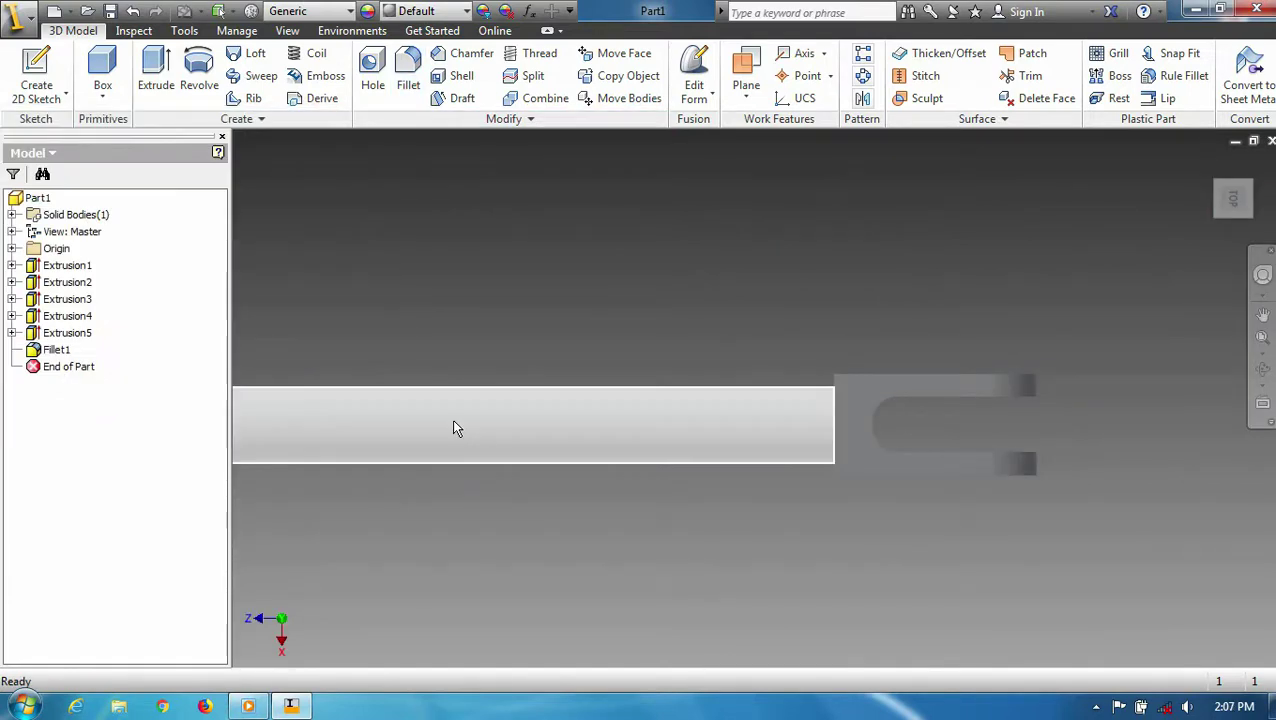
# Edit Extrusion4's sketch to change the block dimension to 50
pyautogui.rightClick(73, 318)
pyautogui.click(117, 439)
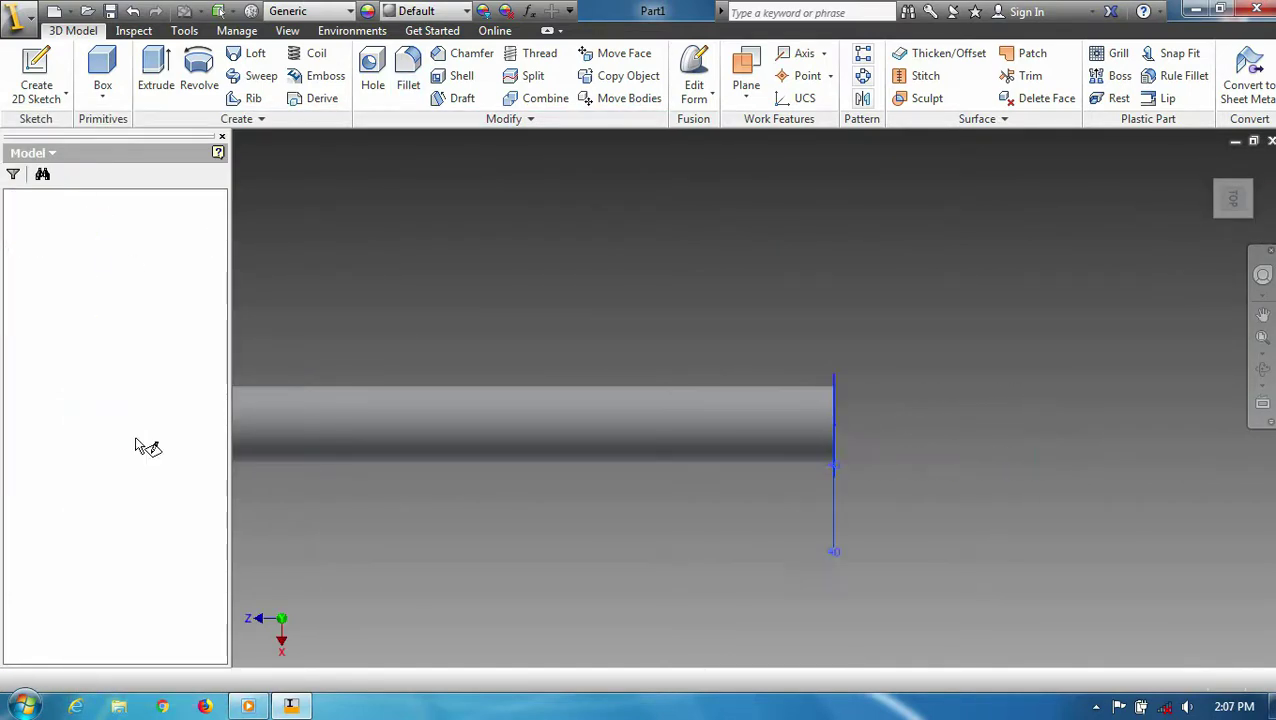
pyautogui.doubleClick(762, 344)
pyautogui.write('50')
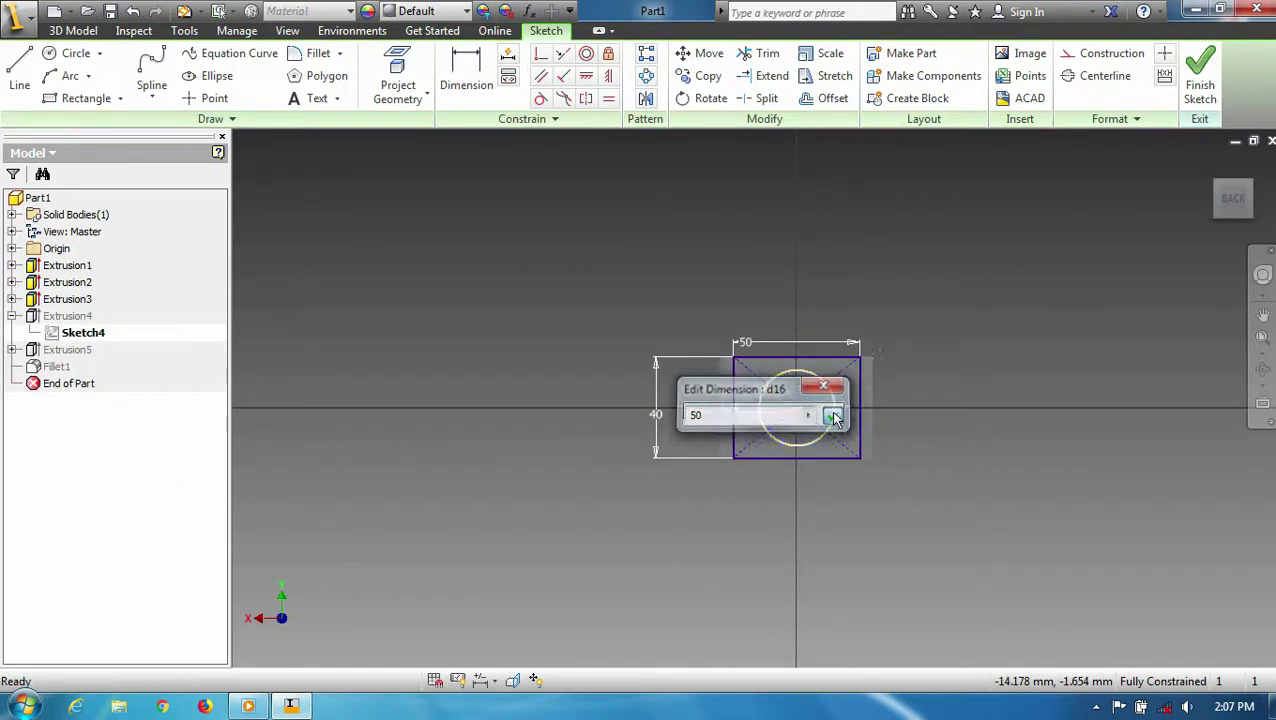
pyautogui.click(832, 415)
pyautogui.click(1200, 80)
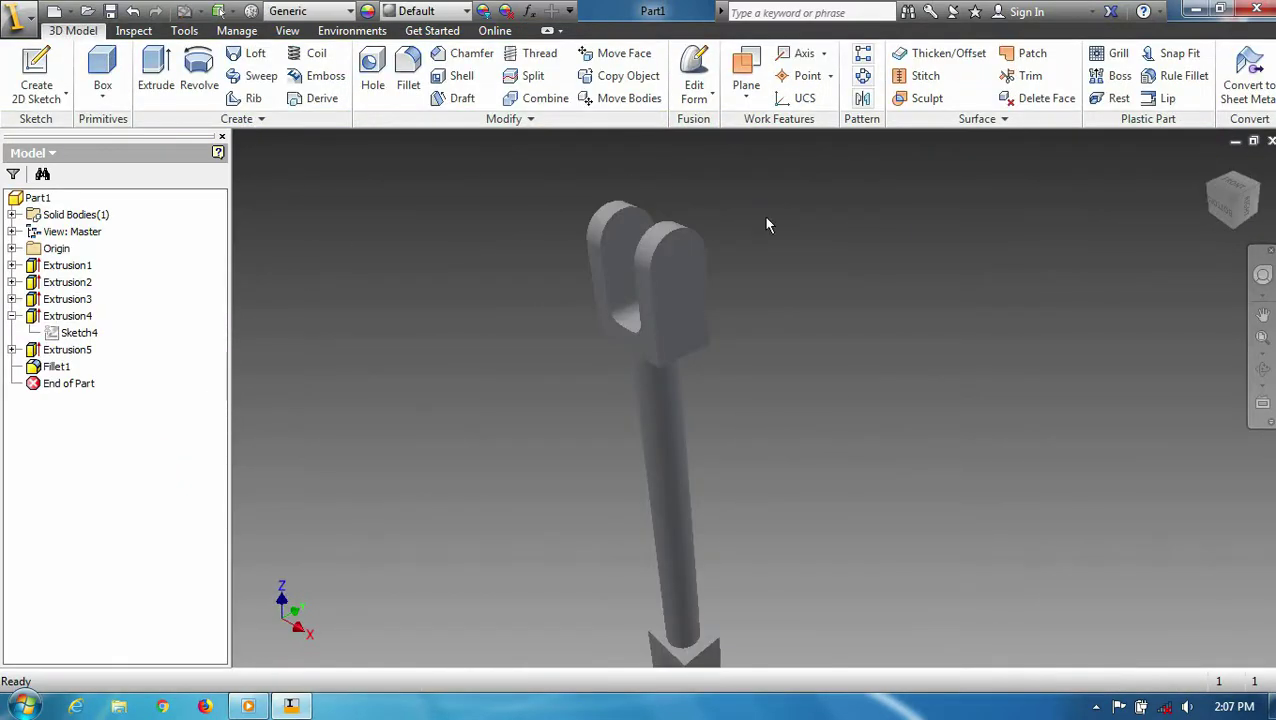
# Drill 10 mm through-all holes concentric with the rounded prong ends on both forks
pyautogui.press('h')
pyautogui.click(669, 270)
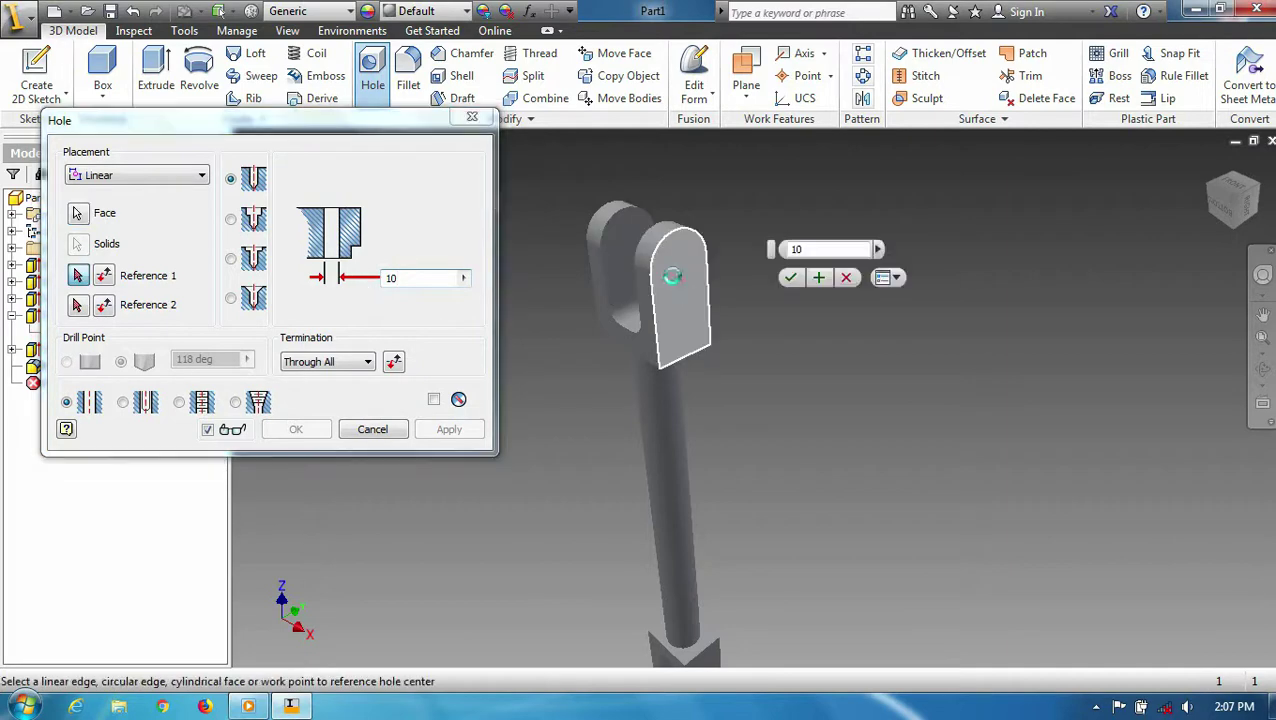
pyautogui.click(661, 240)
pyautogui.click(448, 430)
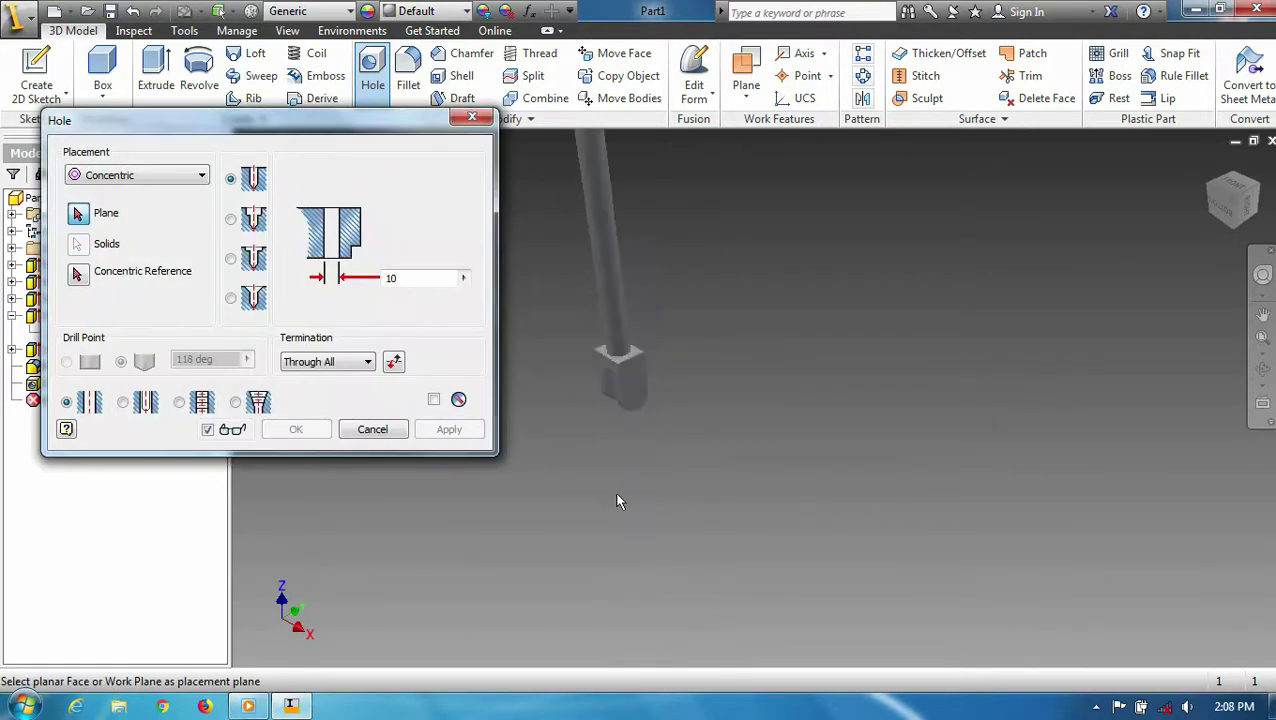
pyautogui.click(658, 360)
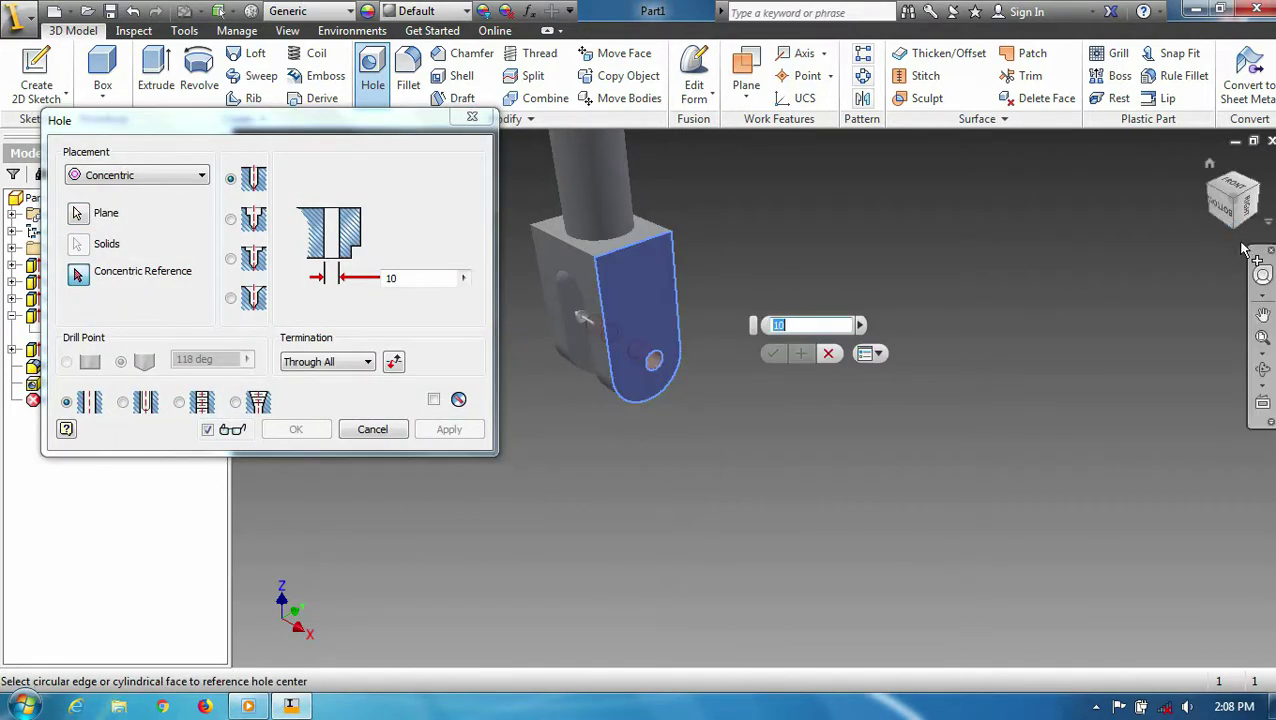
pyautogui.keyDown('shift'); pyautogui.moveTo(817, 427); pyautogui.dragTo(770, 465, button='middle'); pyautogui.keyUp('shift')
pyautogui.scroll(-5, 770, 465)
pyautogui.click(606, 358)
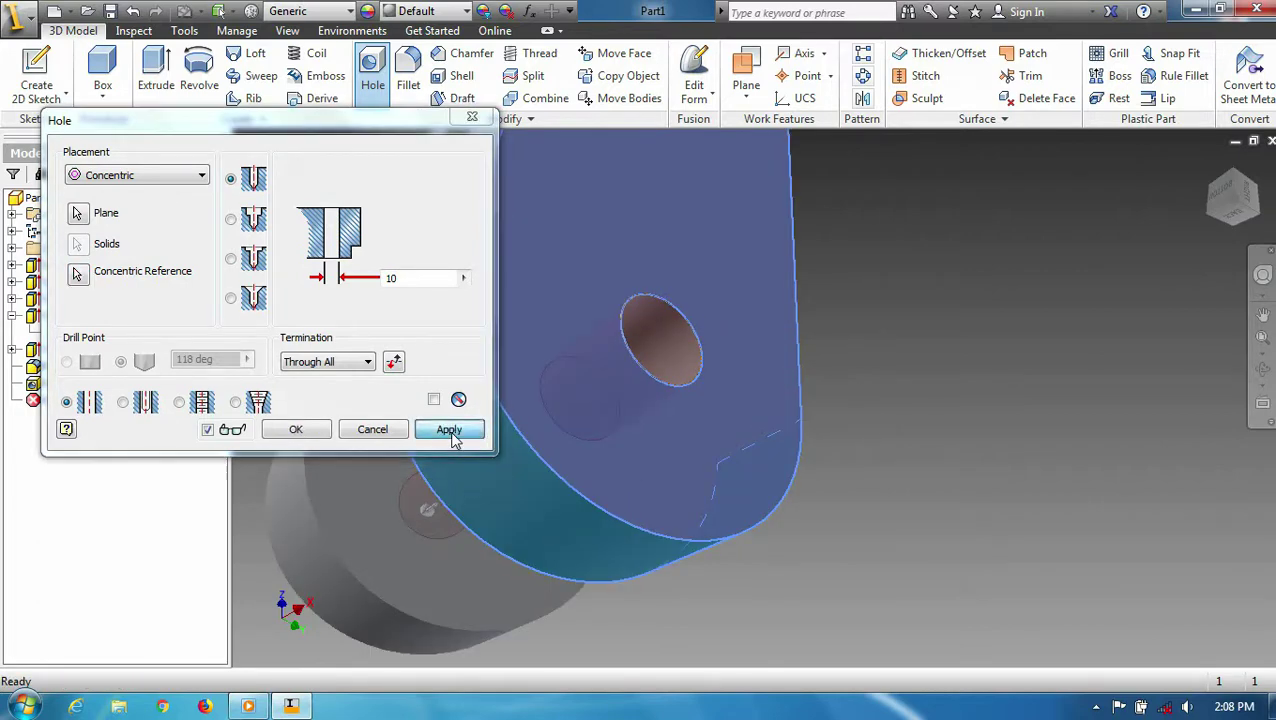
pyautogui.click(448, 430)
pyautogui.click(372, 429)
pyautogui.click(1209, 166)
# Fillet four edges on the lower and upper fork blocks
pyautogui.click(408, 75)
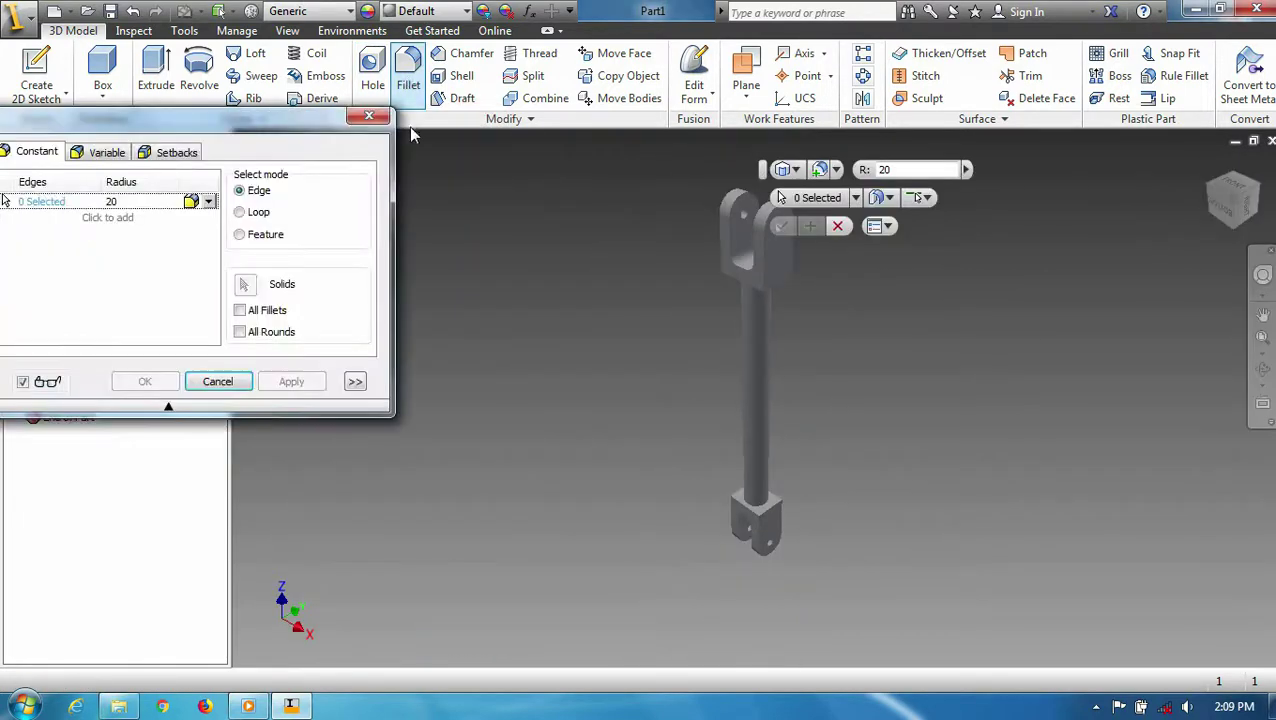
pyautogui.scroll(-5, 803, 515)
pyautogui.click(640, 474)
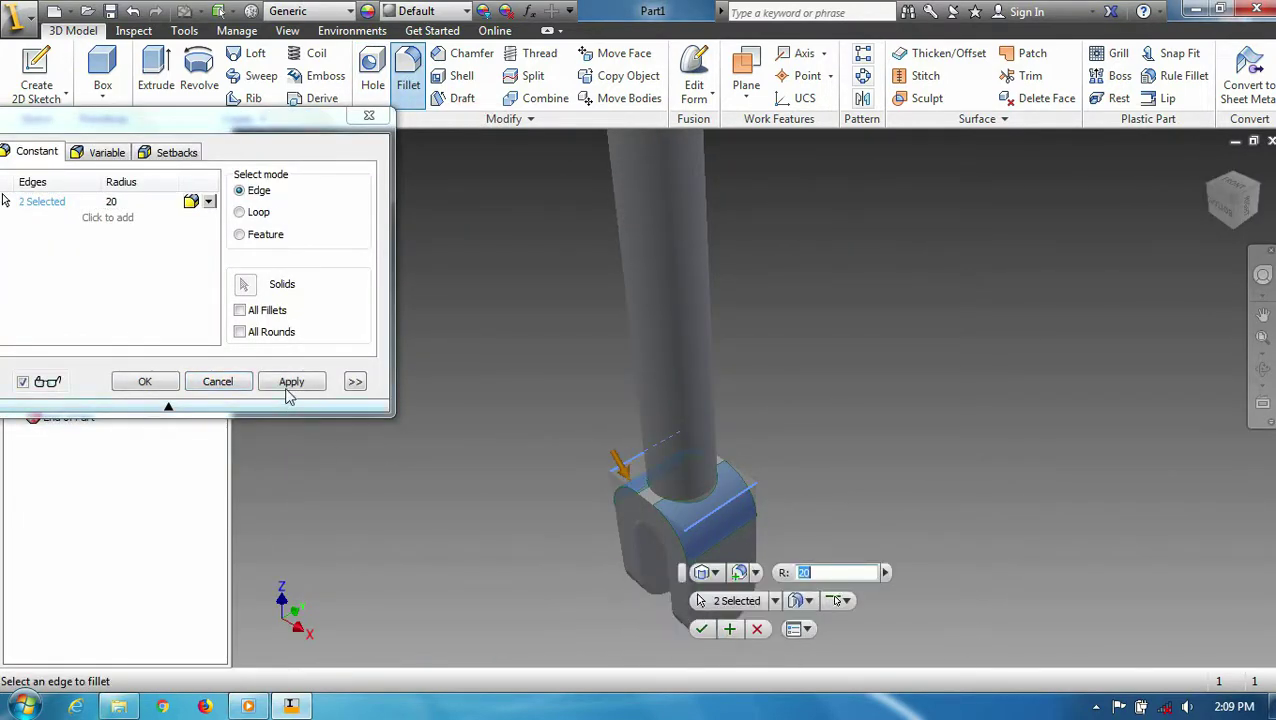
pyautogui.click(1209, 166)
pyautogui.scroll(-5, 787, 325)
pyautogui.click(575, 458)
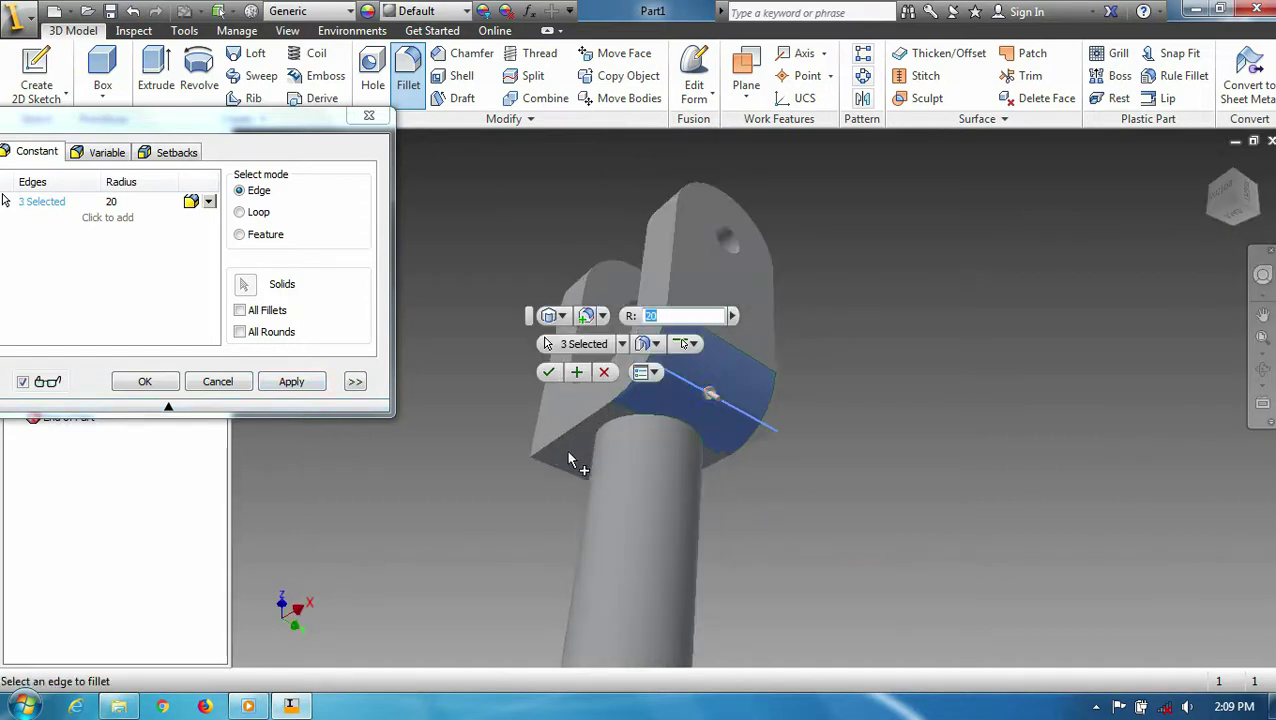
pyautogui.click(568, 468)
pyautogui.click(291, 382)
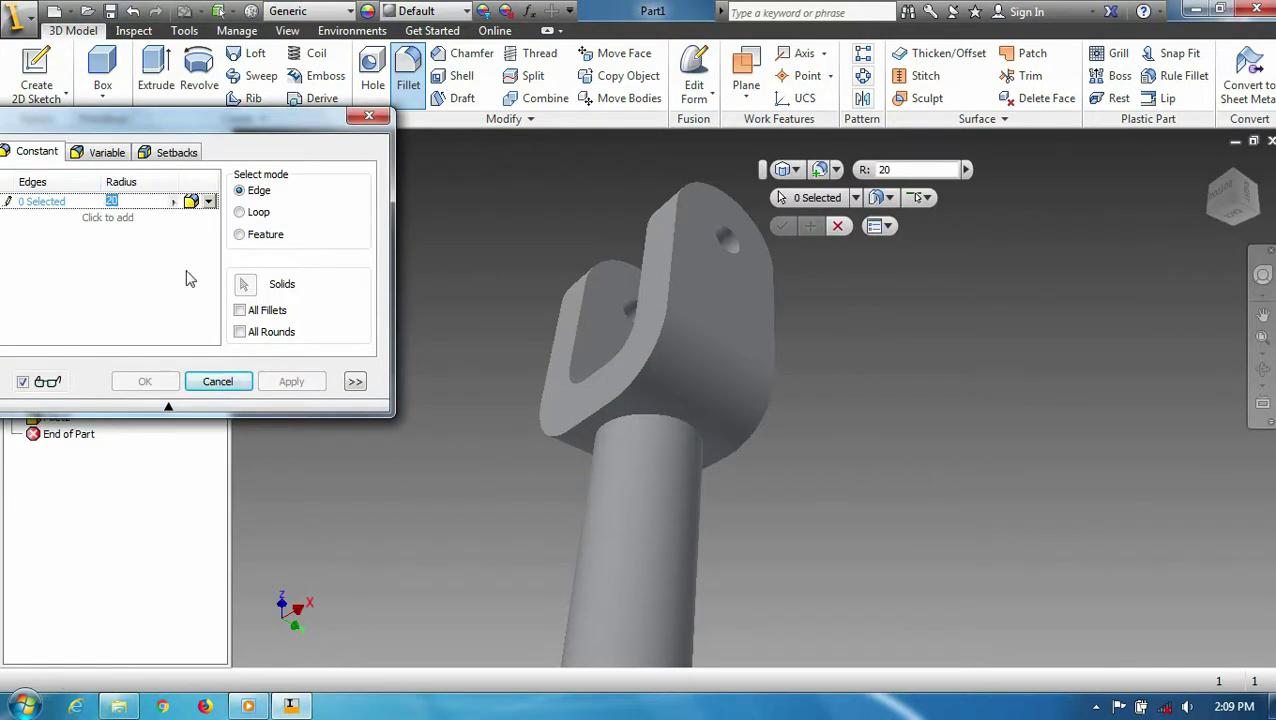
pyautogui.click(143, 201)
pyautogui.write('0.5')
# Round the clevis edge chains: 24 edges at 5 mm and 12 edges at 4 mm
pyautogui.click(677, 255)
pyautogui.write('5')
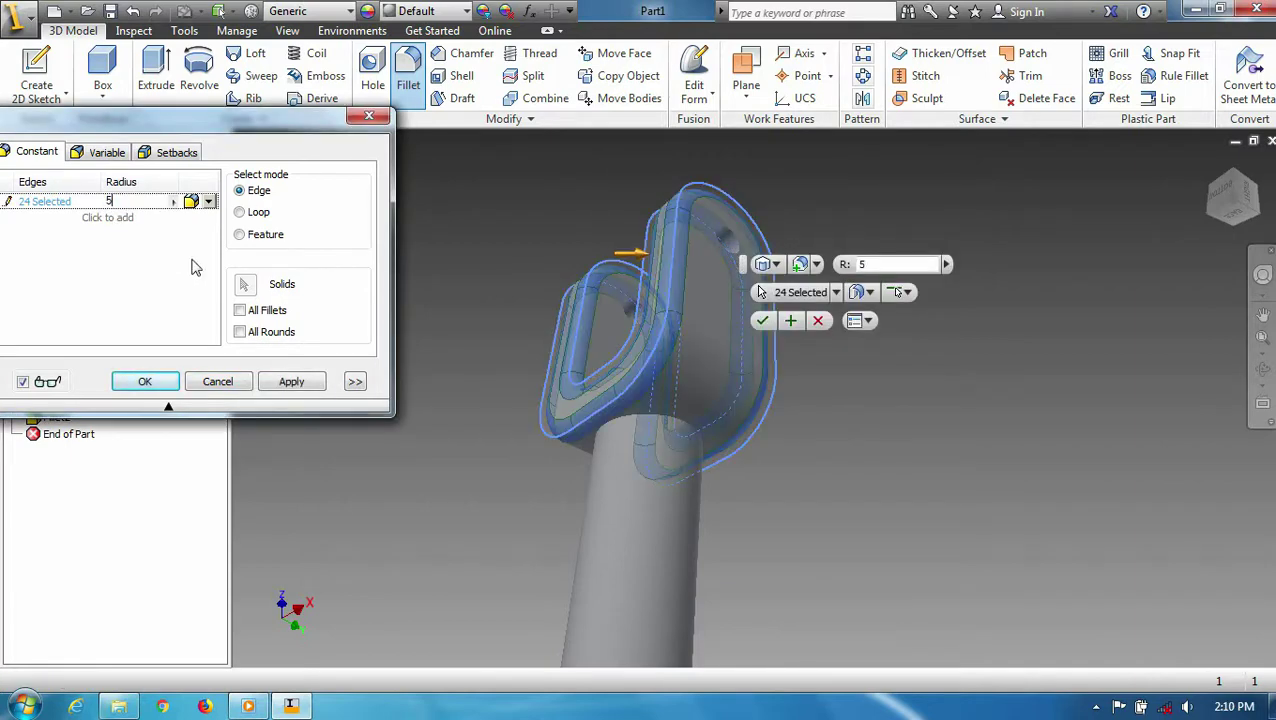
pyautogui.click(291, 382)
pyautogui.write('4')
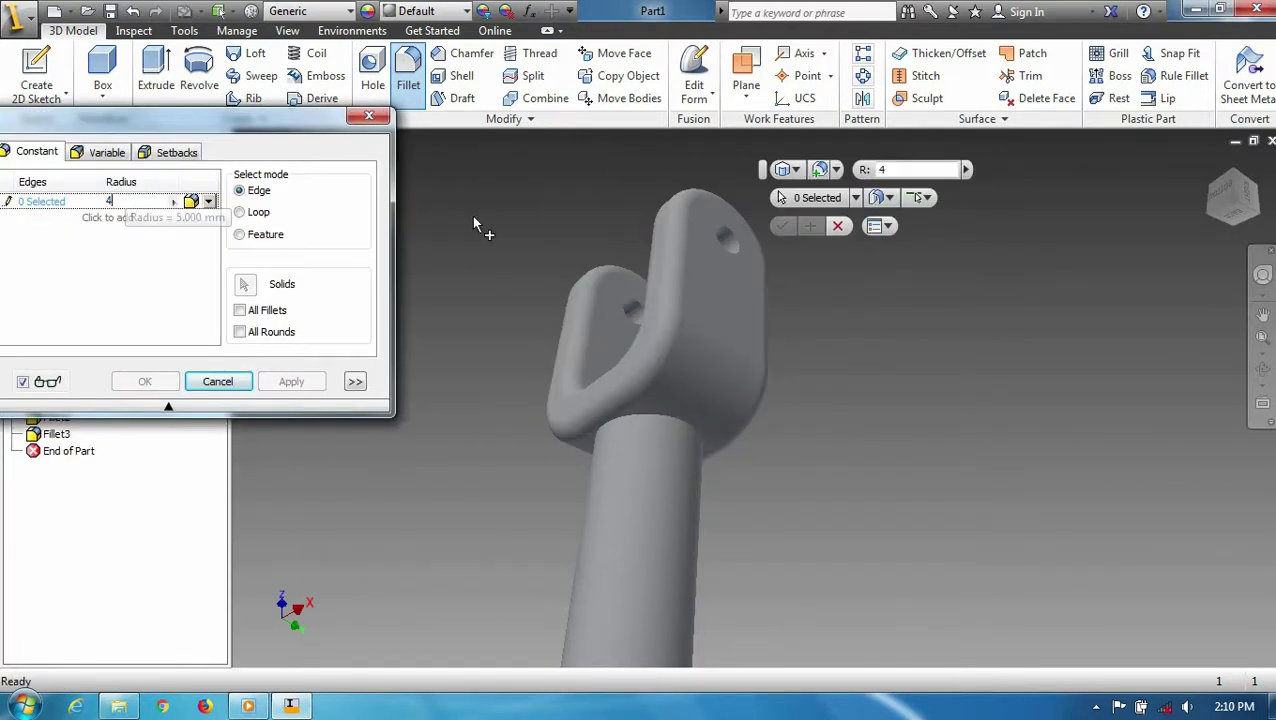
pyautogui.press('F6')
pyautogui.scroll(5, 604, 333)
pyautogui.click(495, 382)
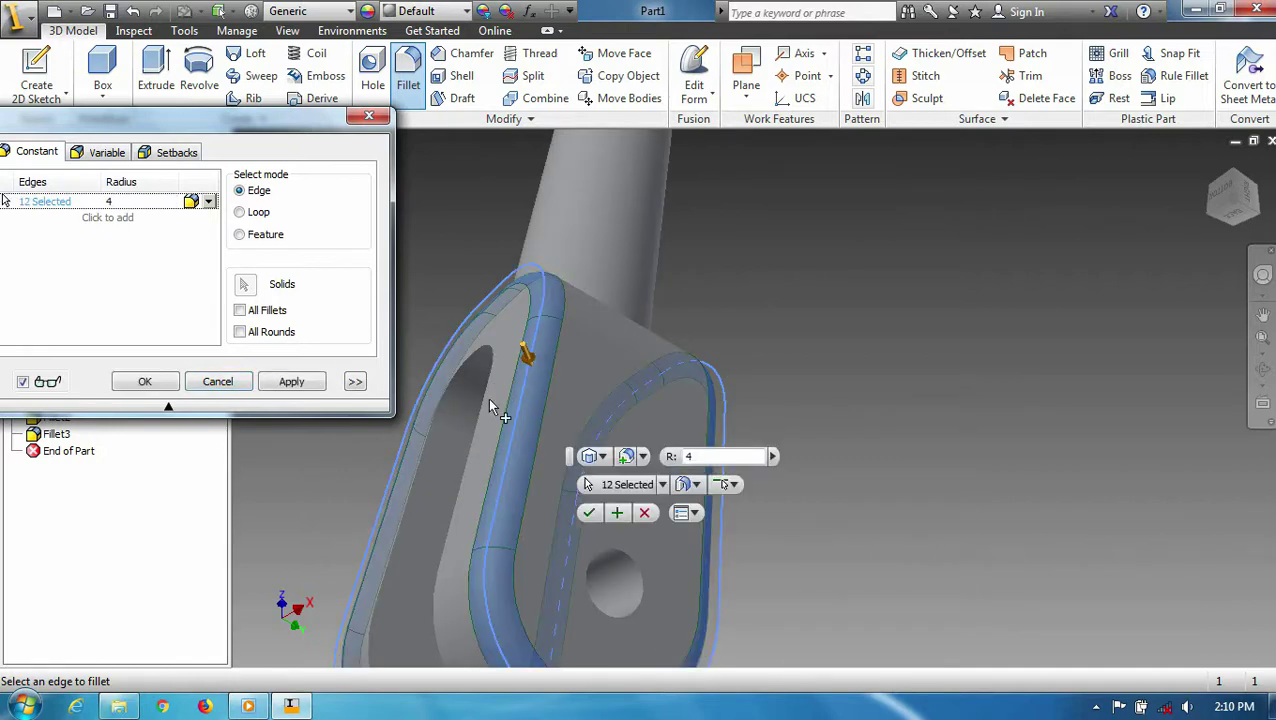
pyautogui.click(291, 381)
# Fillet the rod-to-clevis junction and blend the rod flare with a 500 mm fillet
pyautogui.press('F6')
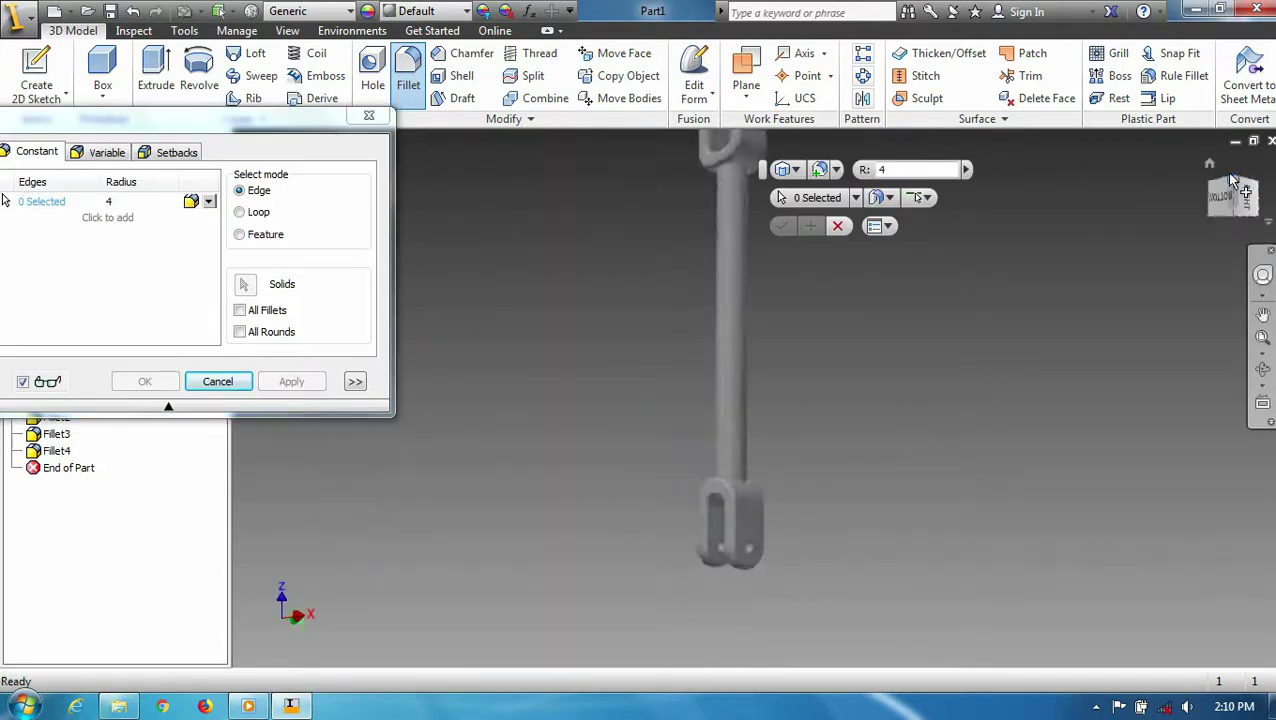
pyautogui.scroll(5, 762, 455)
pyautogui.click(728, 560)
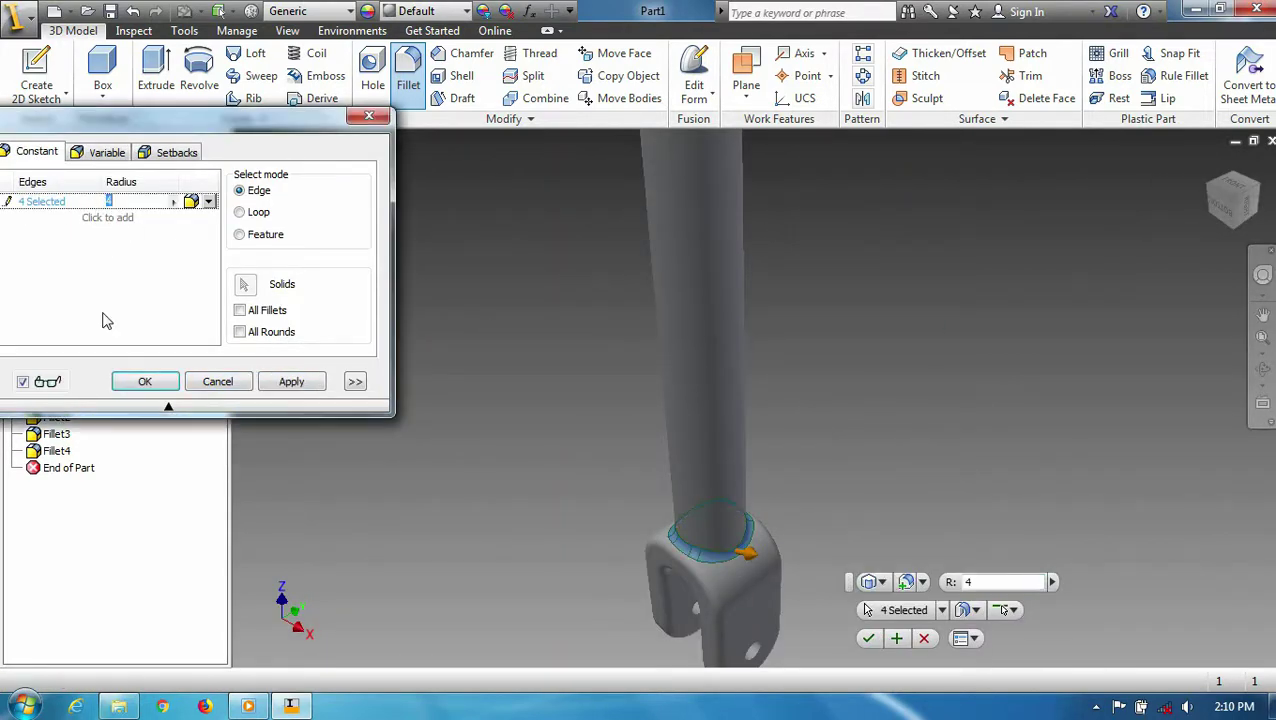
pyautogui.write('500')
pyautogui.click(288, 380)
pyautogui.press('F6')
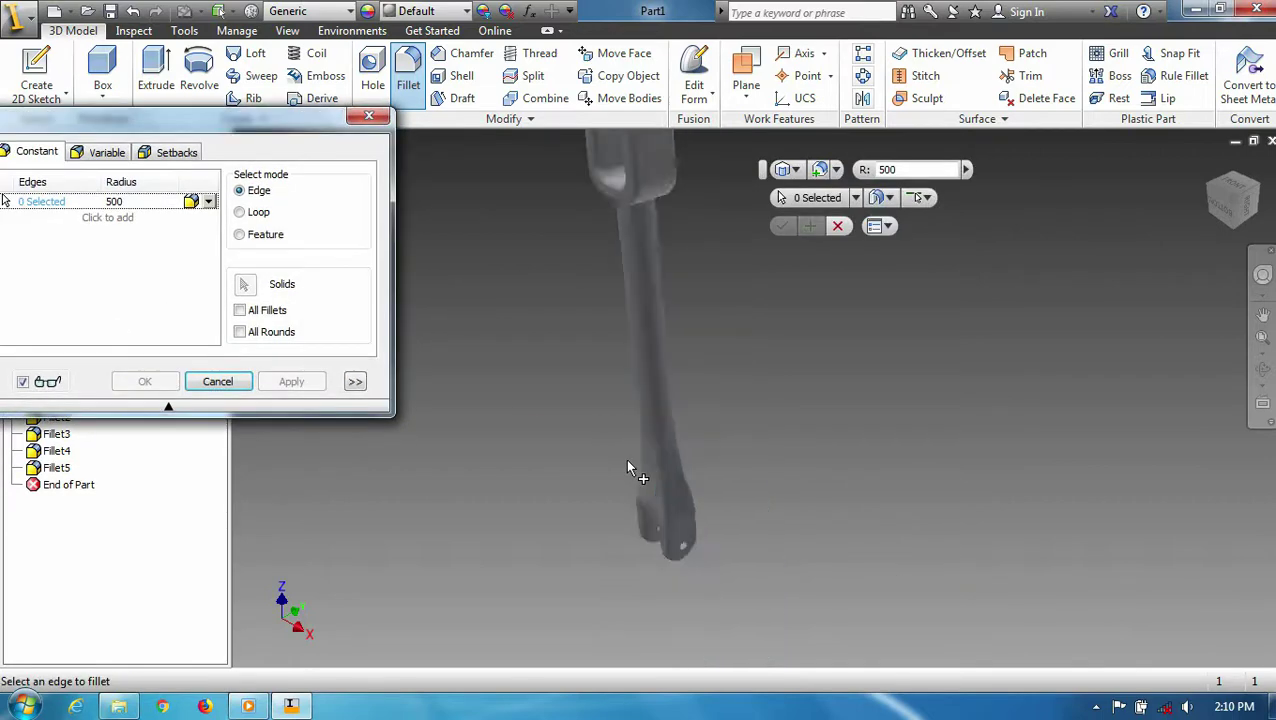
pyautogui.scroll(3, 786, 322)
pyautogui.scroll(3, 762, 325)
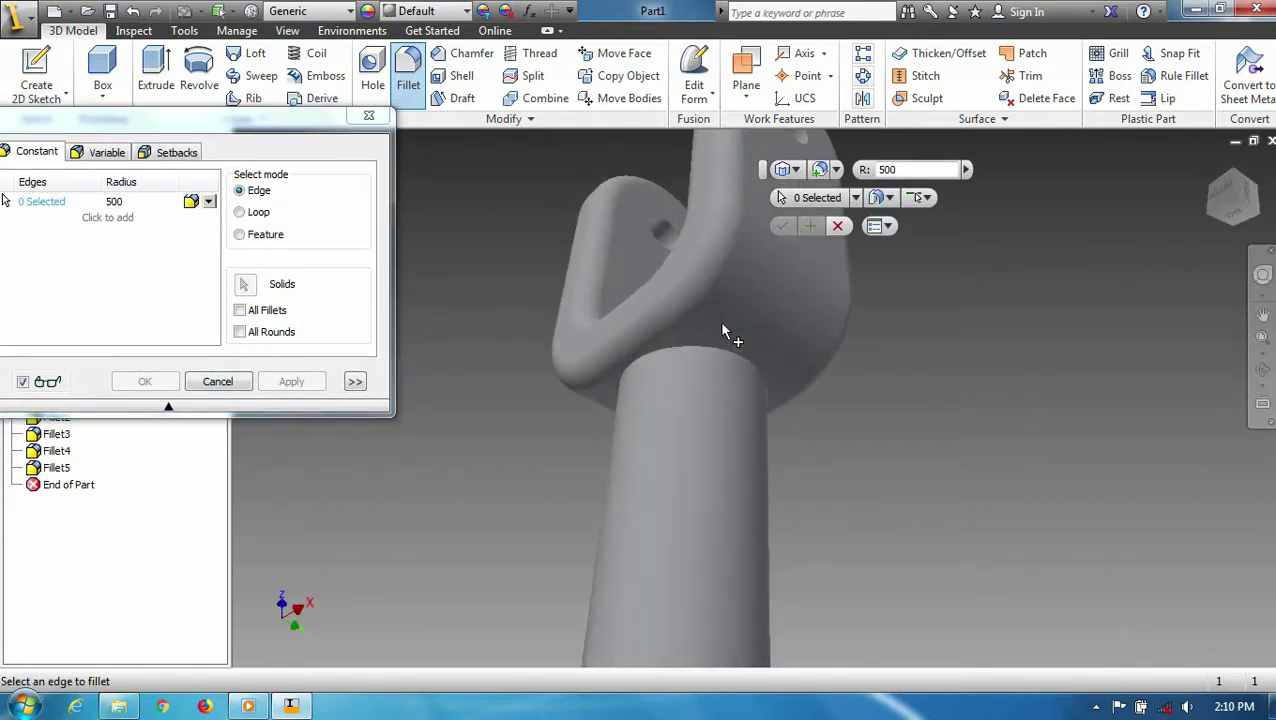
pyautogui.scroll(3, 719, 320)
pyautogui.click(699, 355)
pyautogui.scroll(-5, 630, 355)
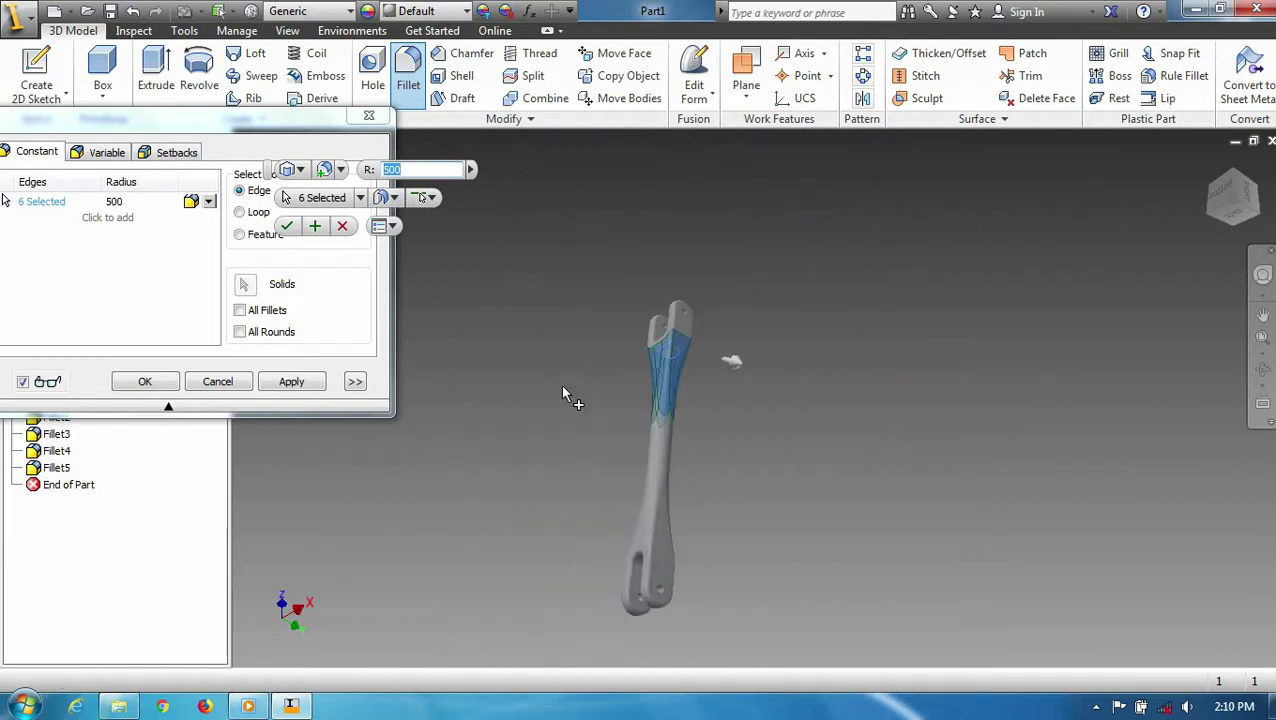
pyautogui.click(290, 381)
pyautogui.press('Escape')
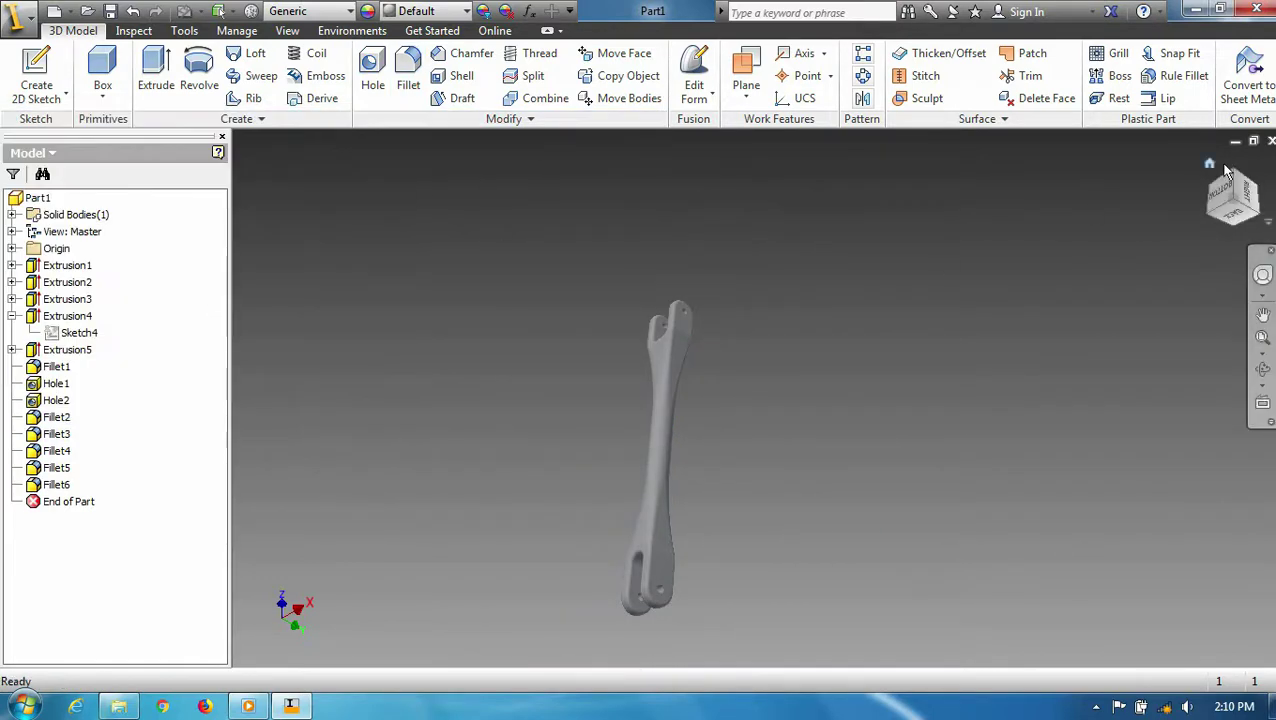
pyautogui.click(1212, 175)
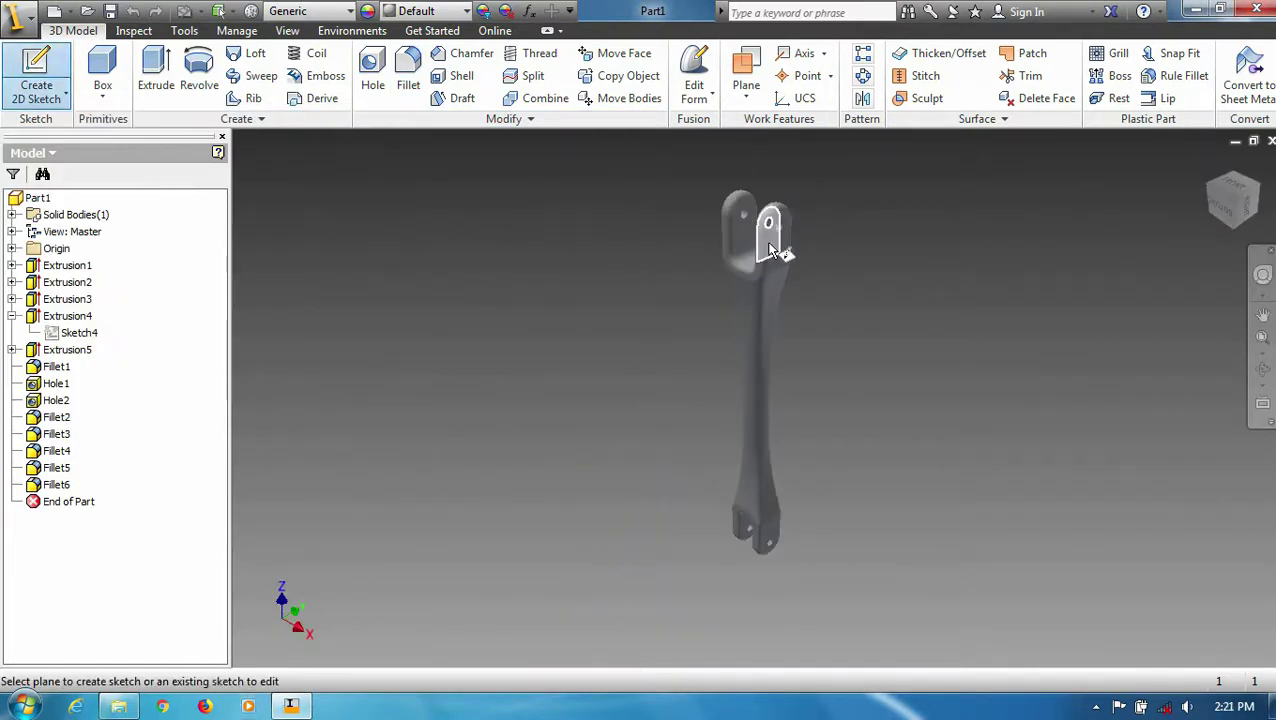
# Sketch a 16 mm circle on the hole of the first fork end face
pyautogui.click(771, 250)
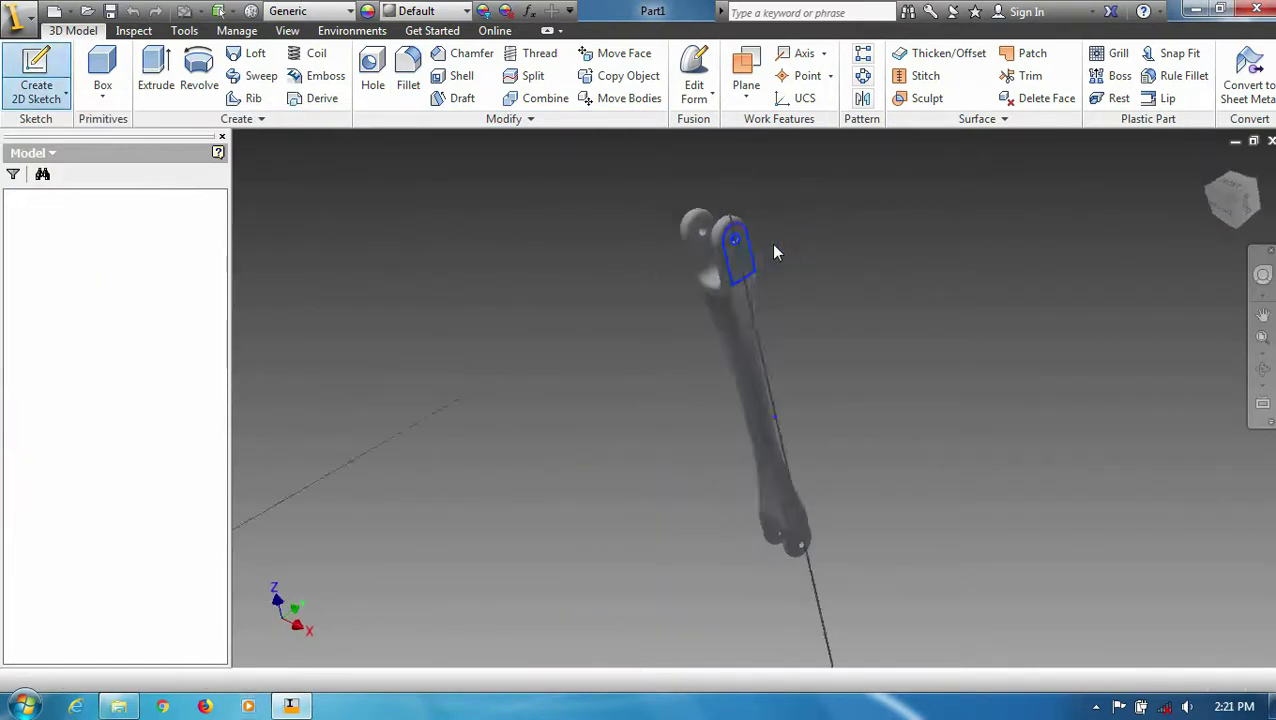
pyautogui.press('c')
pyautogui.click(707, 393)
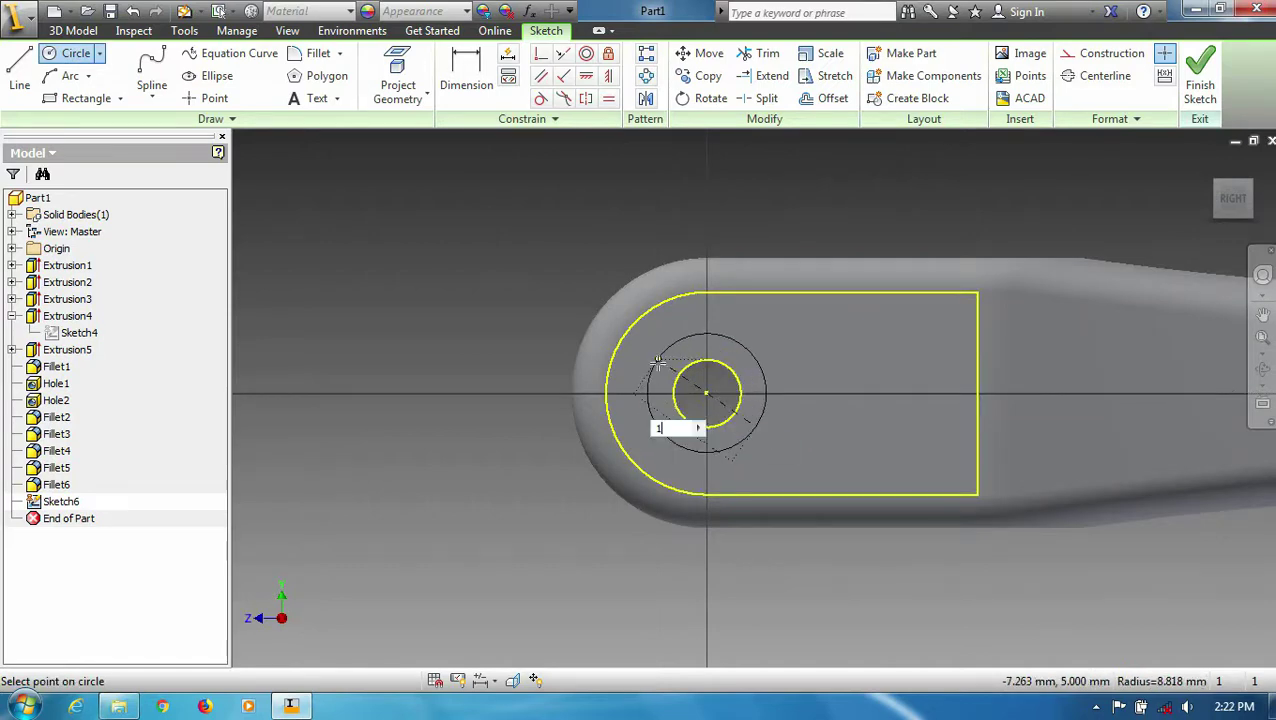
pyautogui.write('6')
pyautogui.press('Return')
pyautogui.click(1200, 85)
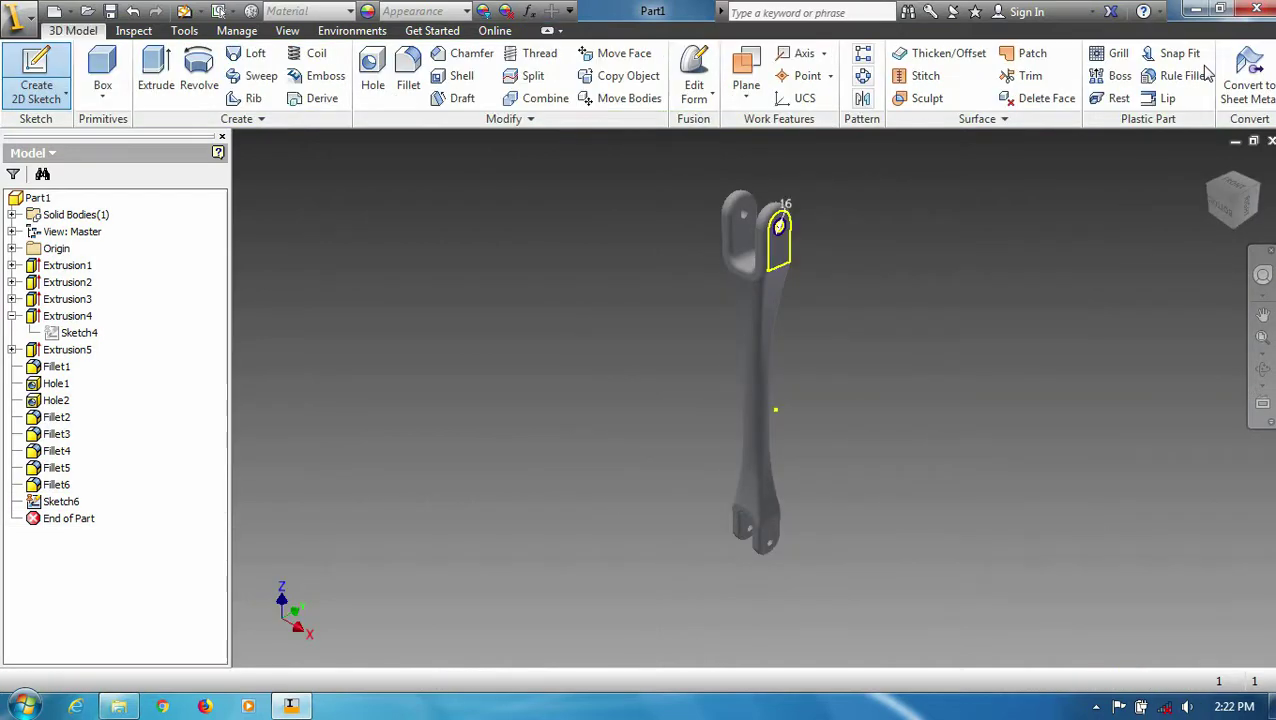
# Sketch a matching 16 mm circle on the opposite fork end face
pyautogui.click(785, 535)
pyautogui.press('c')
pyautogui.scroll(-5, 784, 332)
pyautogui.click(788, 332)
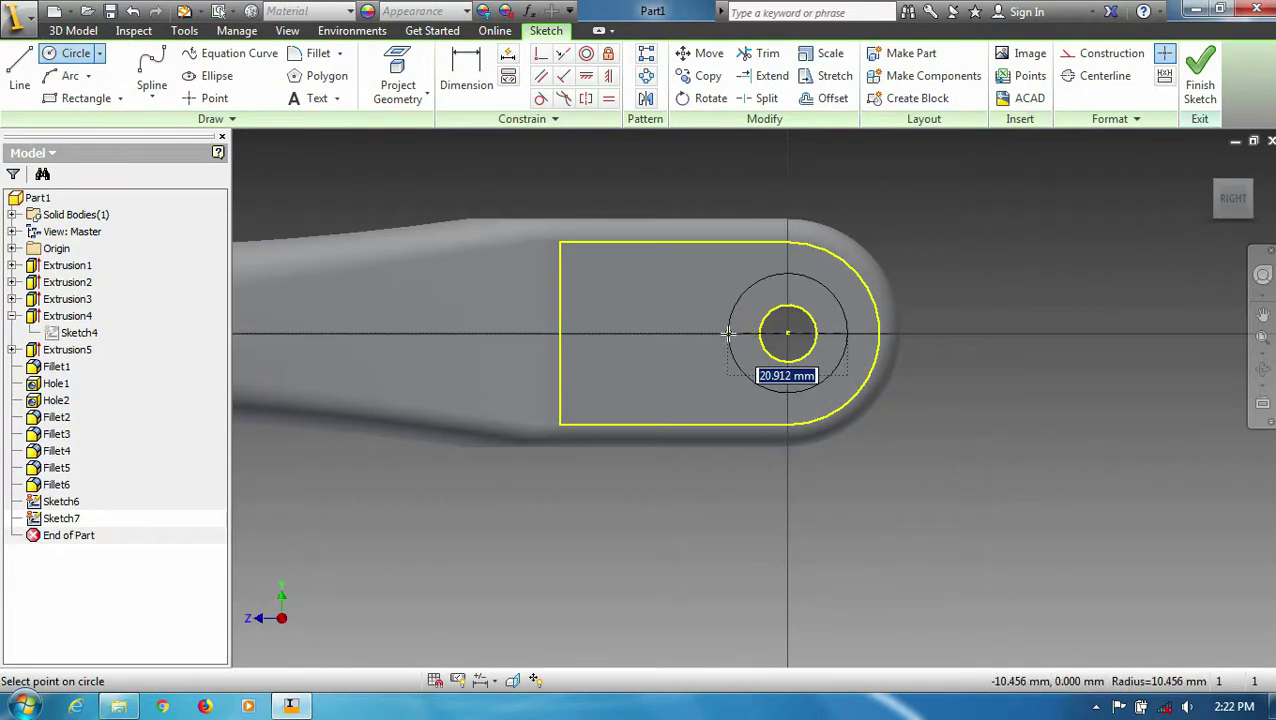
pyautogui.press('Return')
pyautogui.click(1200, 85)
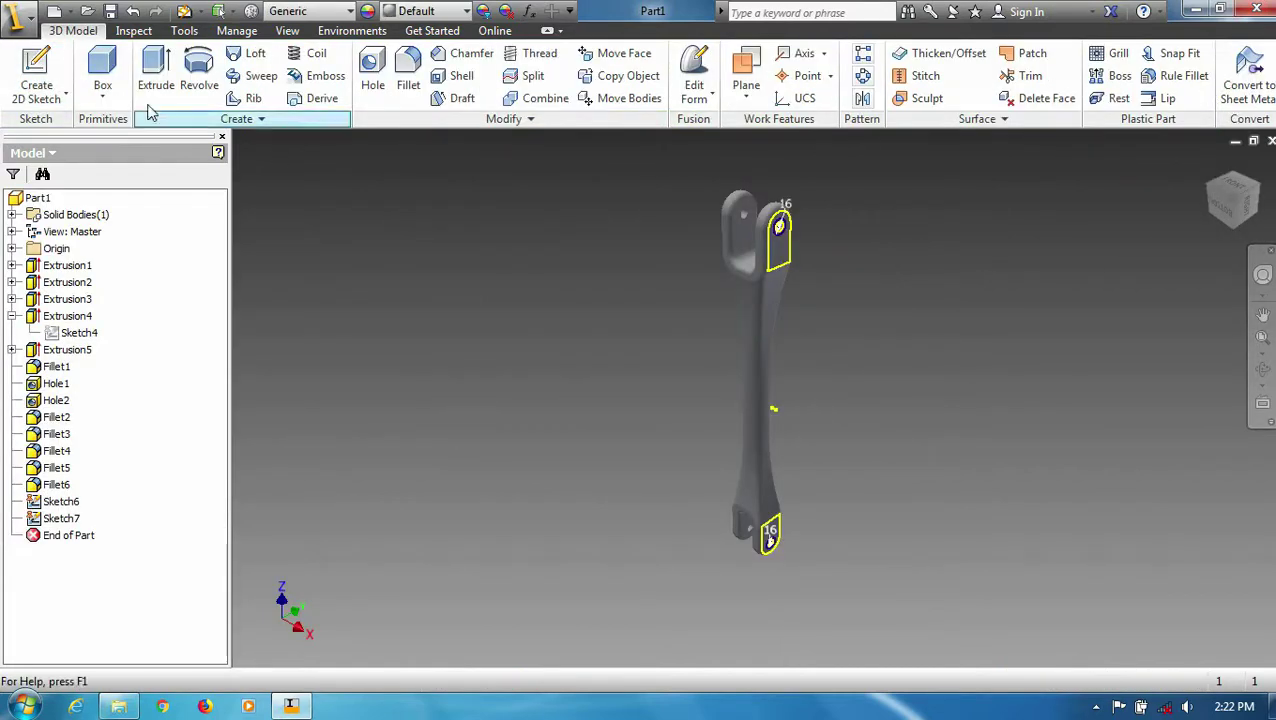
# Extrude both 16 mm circles 10 mm
pyautogui.press('e')
pyautogui.scroll(-5, 930, 218)
pyautogui.click(520, 178)
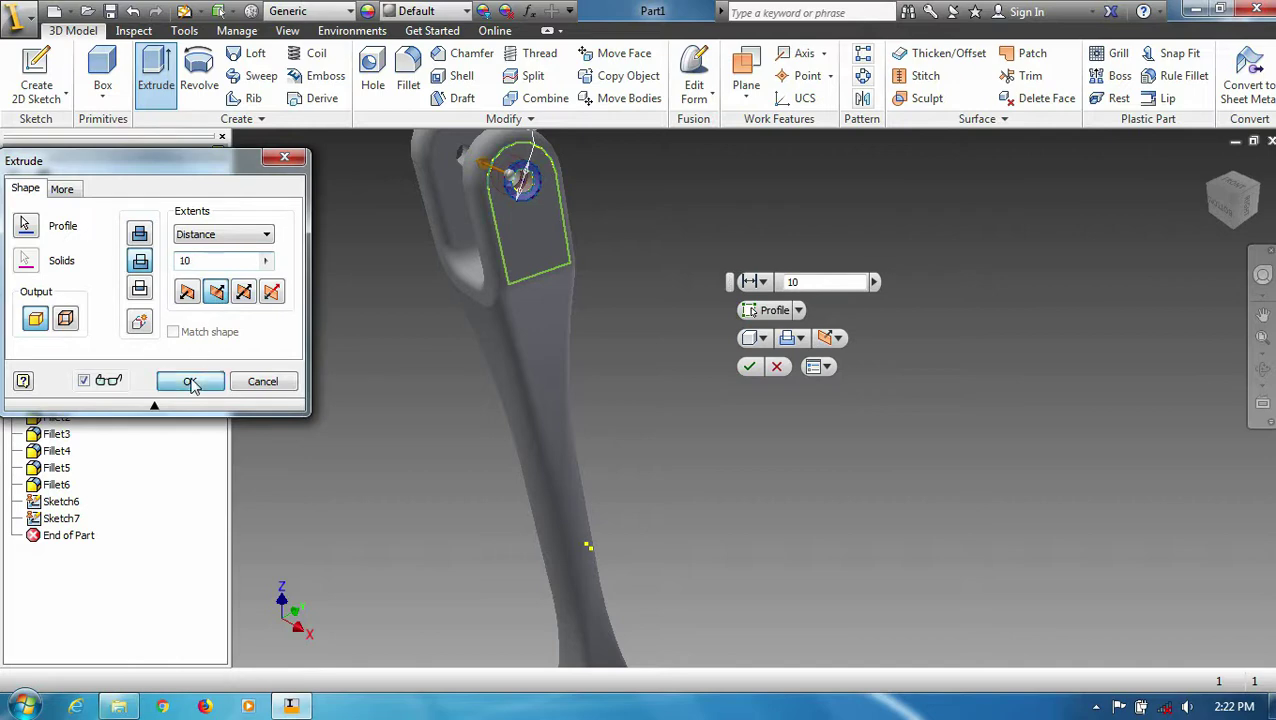
pyautogui.click(191, 383)
pyautogui.click(150, 80)
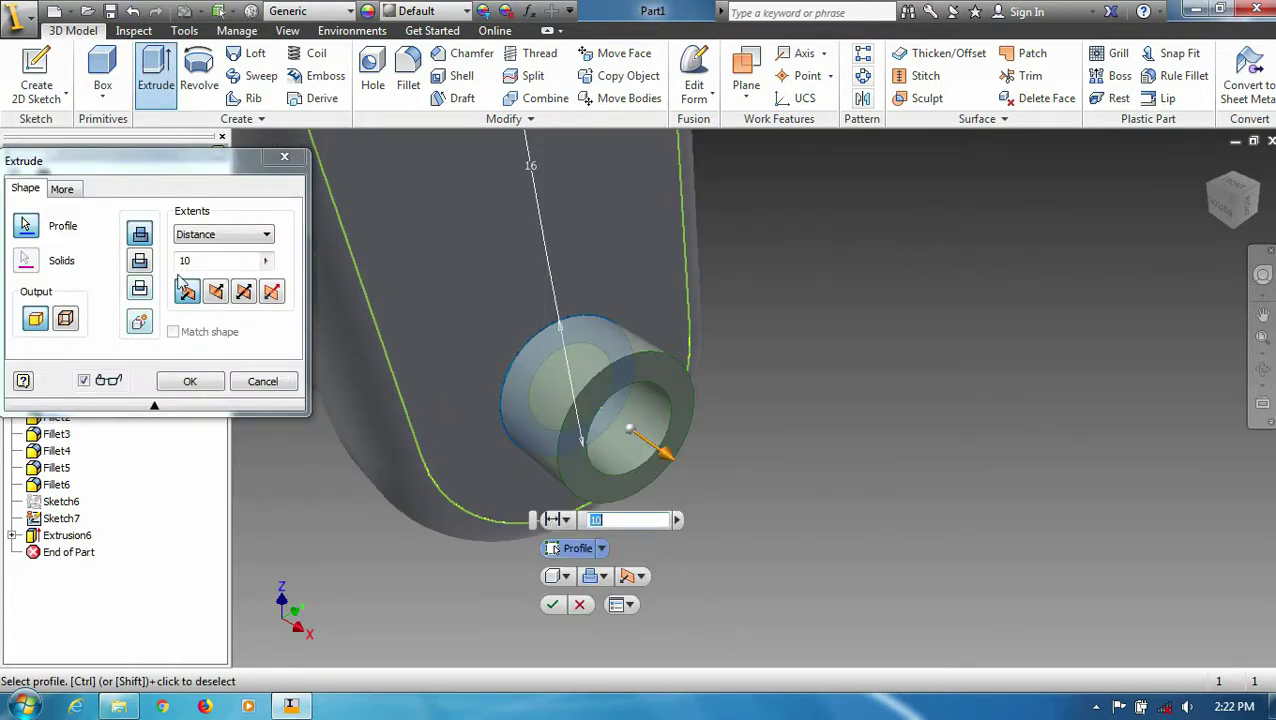
pyautogui.click(190, 381)
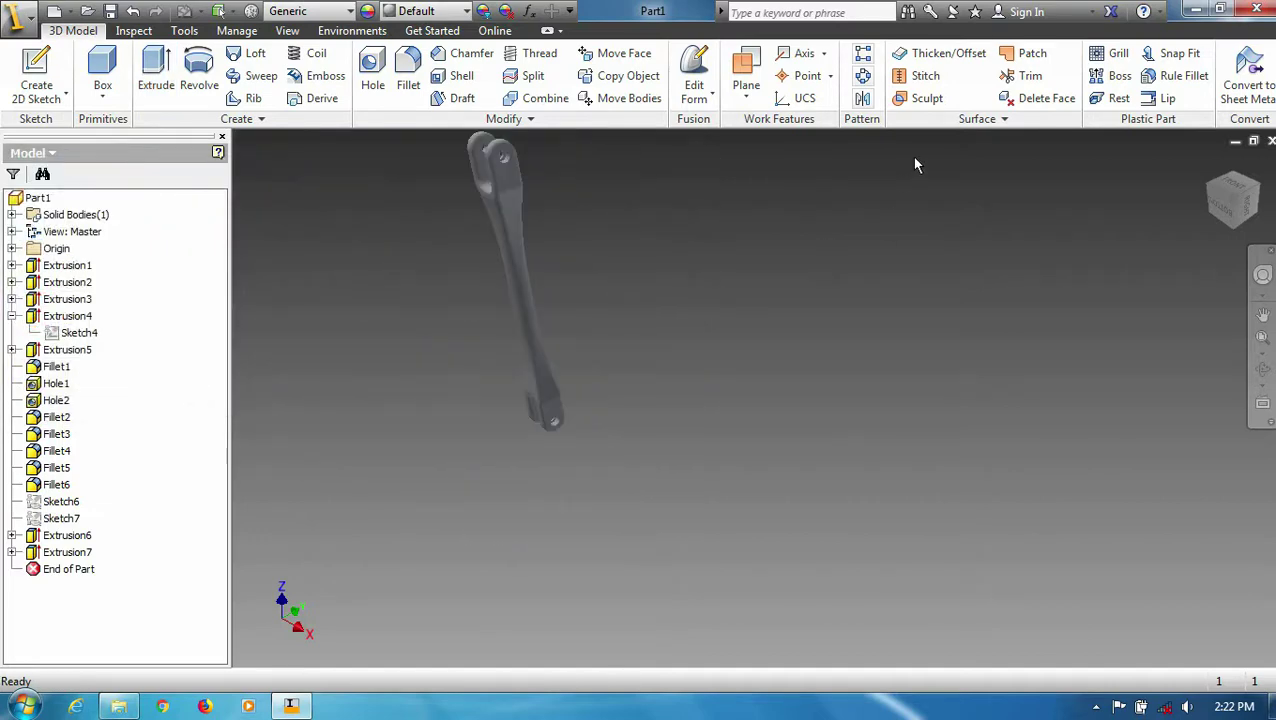
pyautogui.scroll(-5, 683, 398)
pyautogui.scroll(-2, 515, 201)
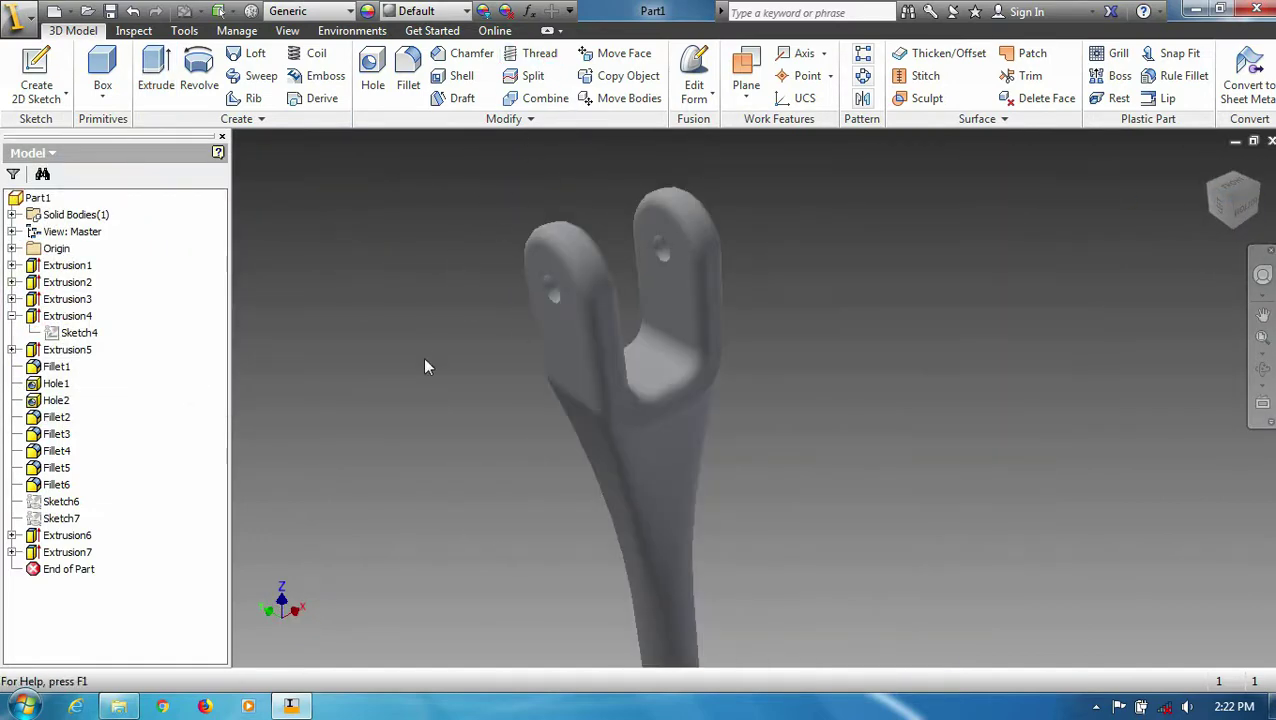
pyautogui.click(539, 53)
# Add threads to the holes at both fork ends
pyautogui.click(465, 355)
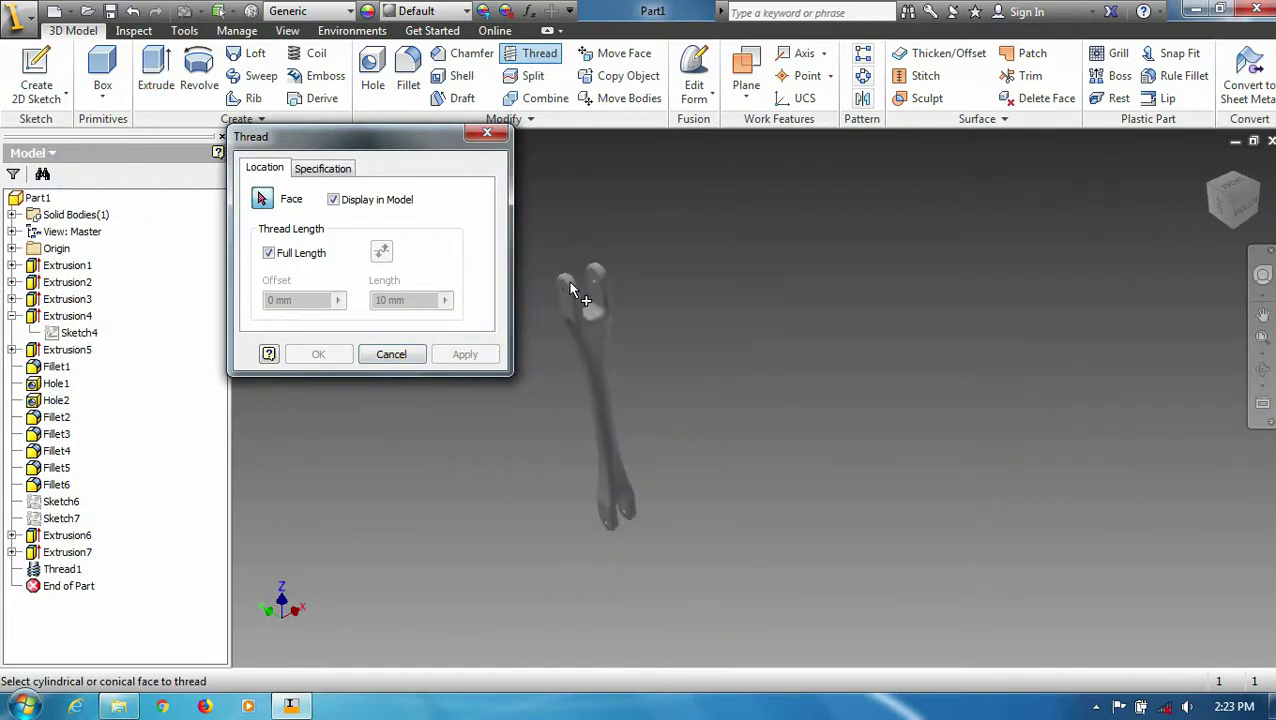
pyautogui.scroll(-5, 474, 503)
pyautogui.scroll(5, 470, 500)
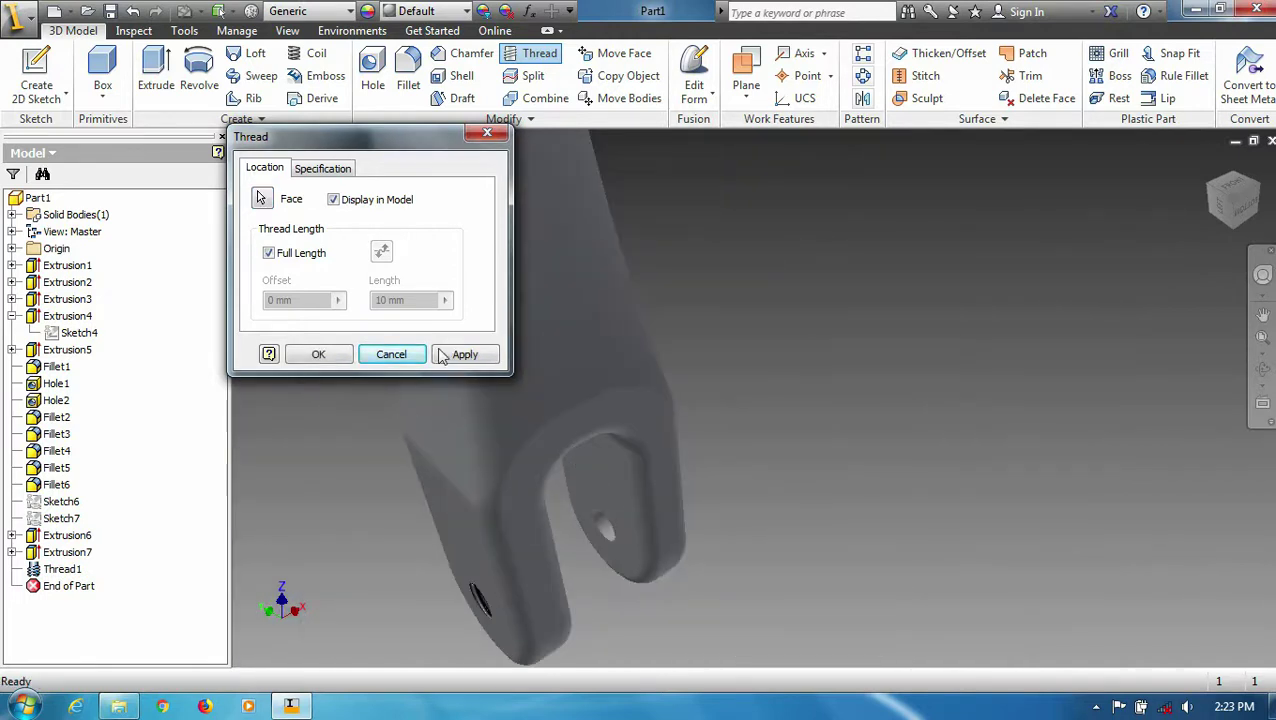
pyautogui.click(487, 133)
pyautogui.scroll(5, 1240, 205)
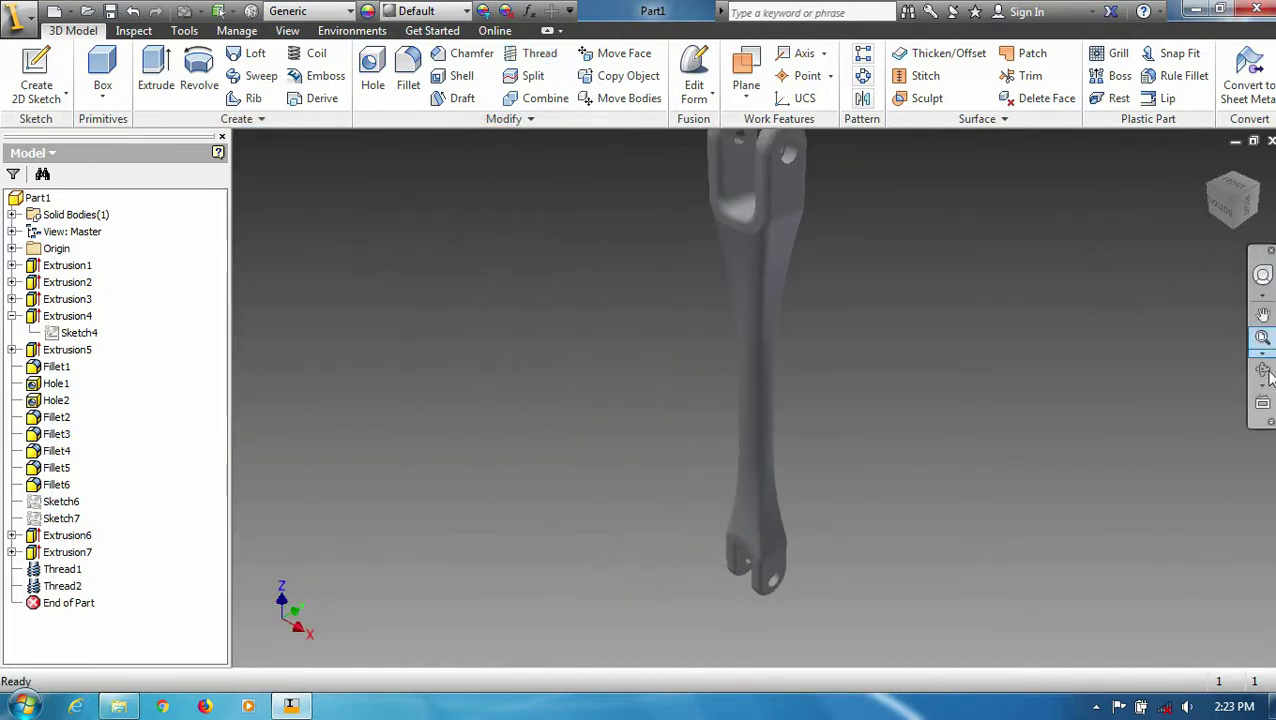
pyautogui.click(1263, 337)
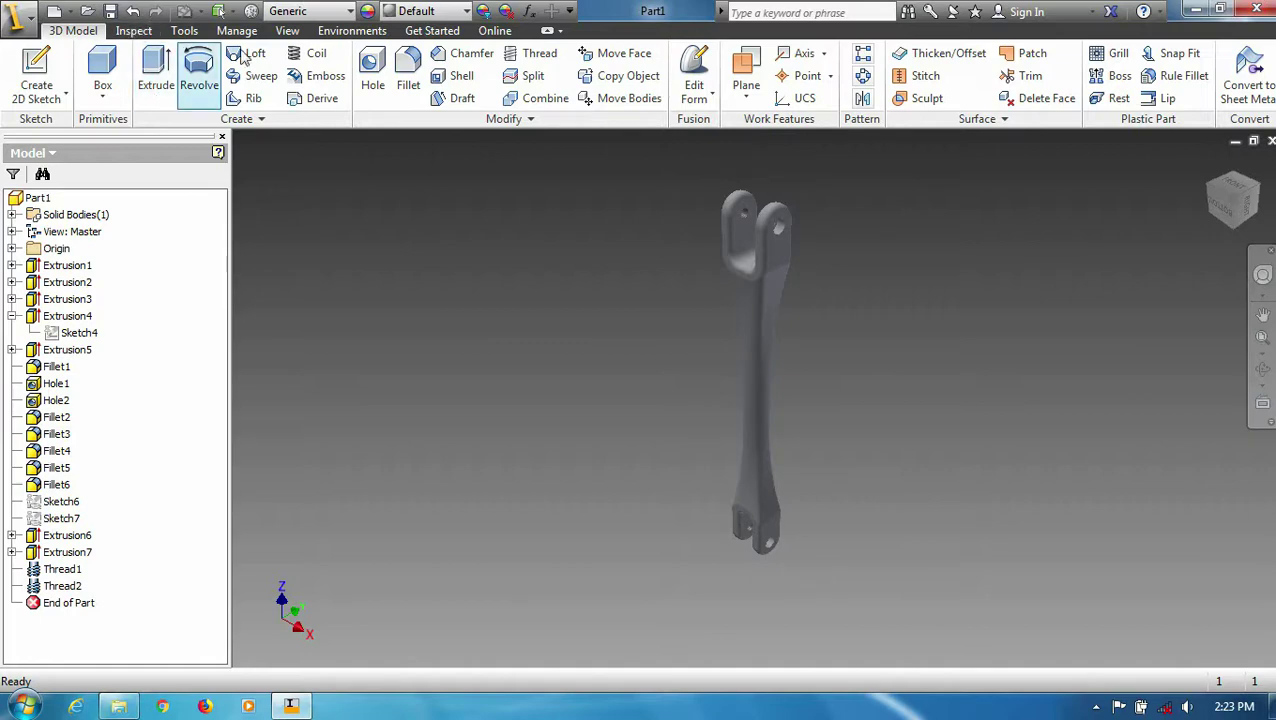
# Apply the Chrome appearance to the whole part
pyautogui.click(463, 10)
pyautogui.scroll(3, 480, 200)
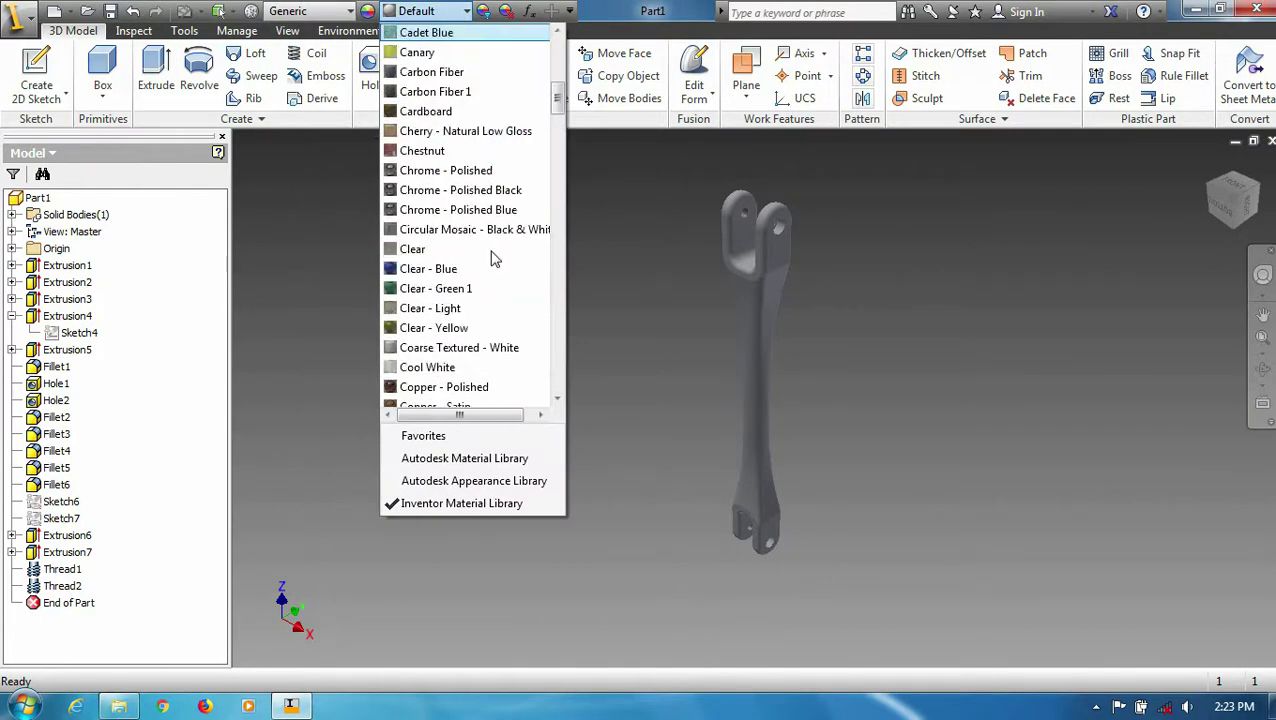
pyautogui.scroll(-1, 421, 340)
pyautogui.scroll(4, 421, 330)
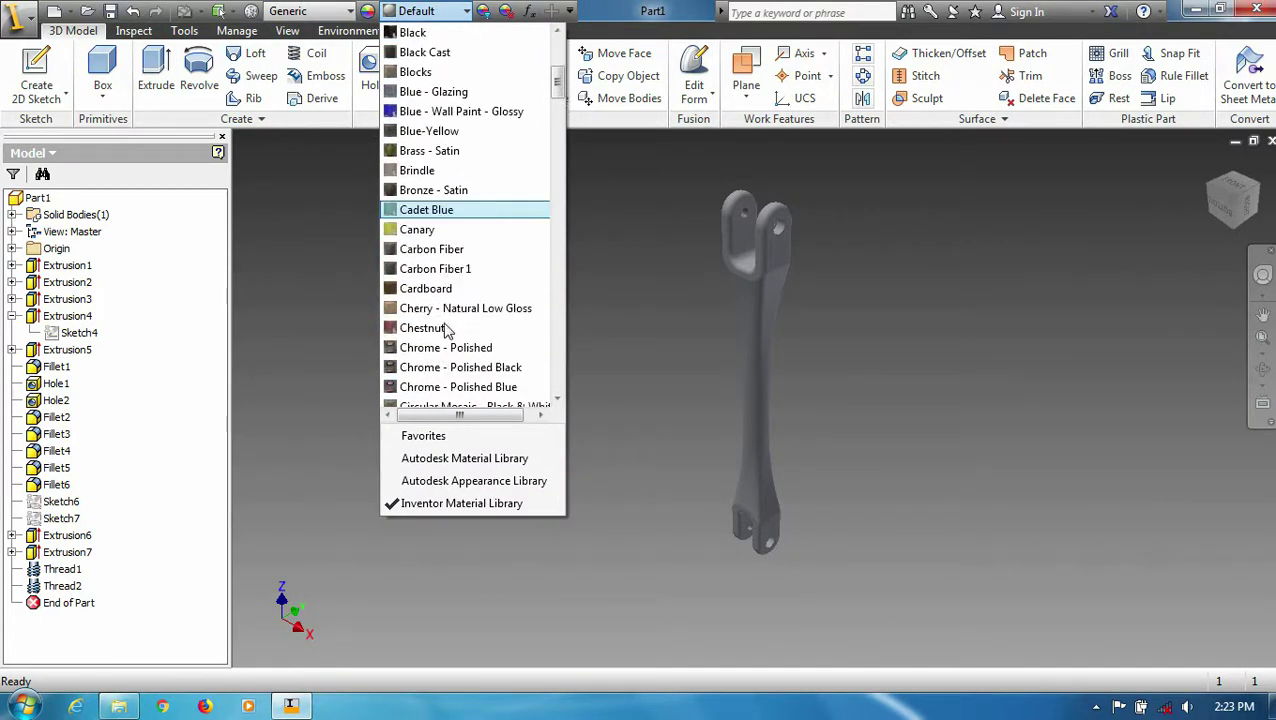
pyautogui.click(430, 348)
pyautogui.click(1238, 204)
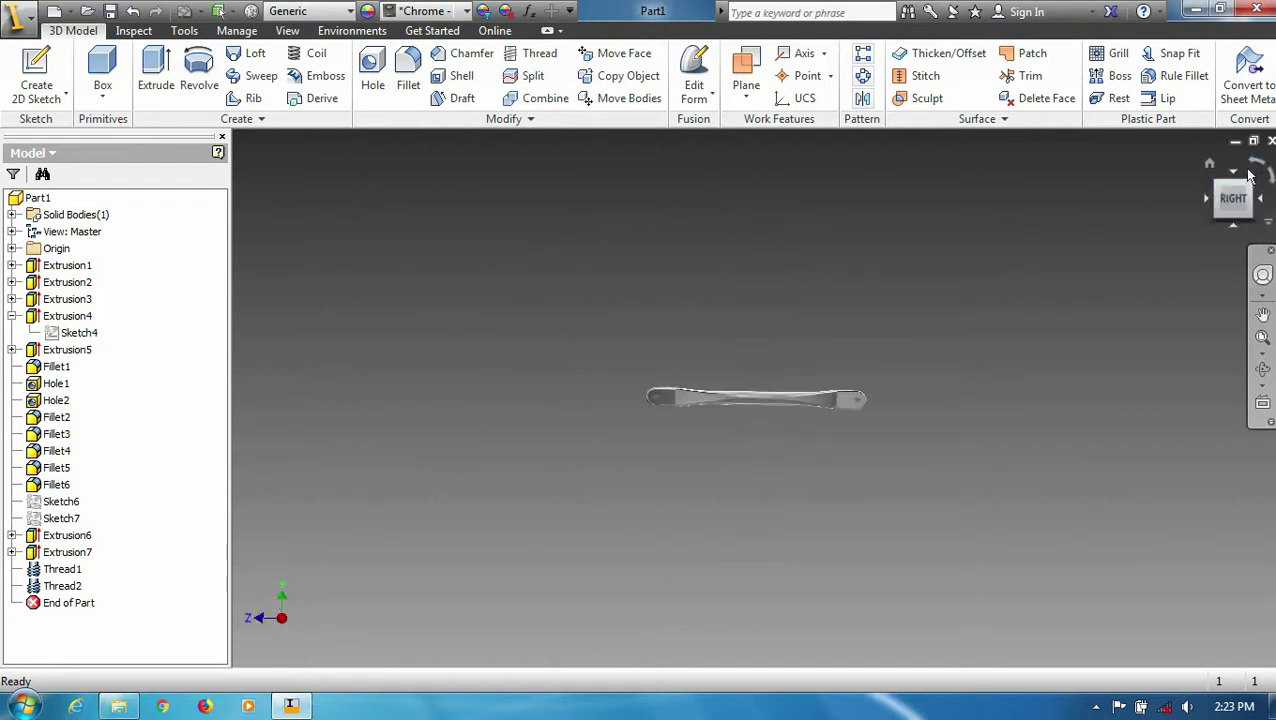
pyautogui.press('F6')
pyautogui.scroll(4, 727, 452)
# Render the chrome part with ray tracing, then display origin planes in a new part
pyautogui.scroll(3, 612, 361)
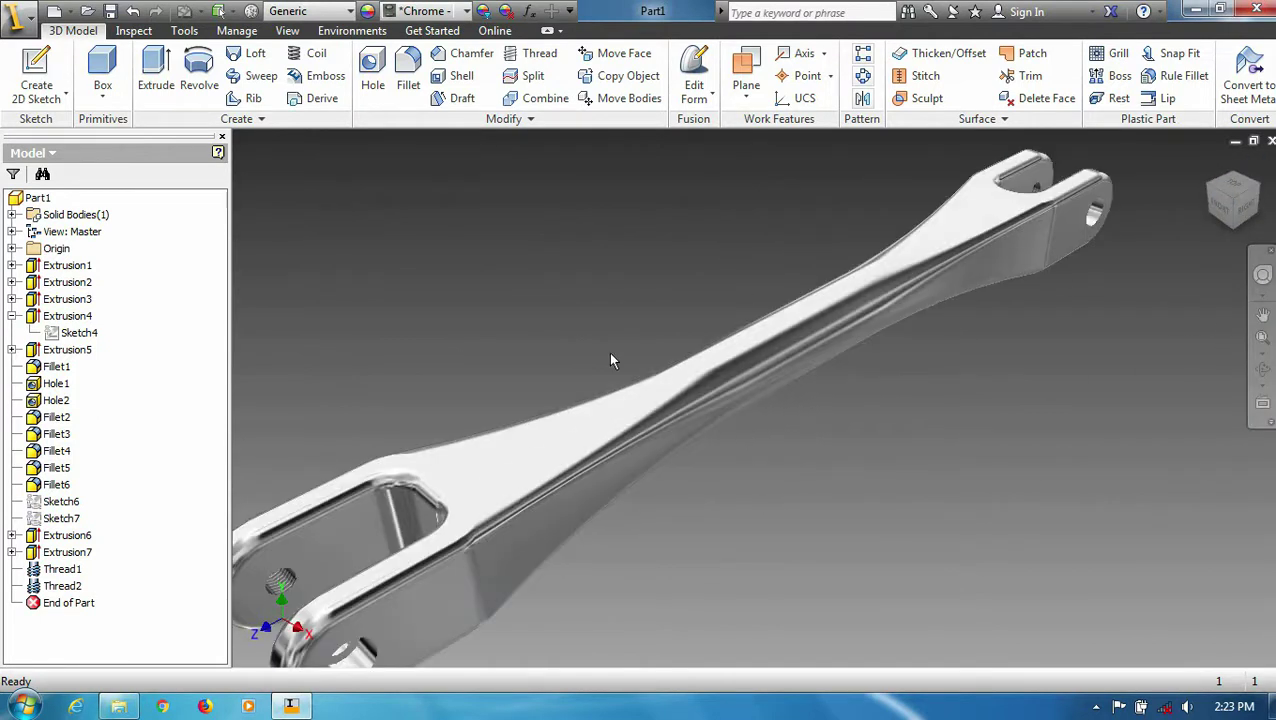
pyautogui.click(286, 31)
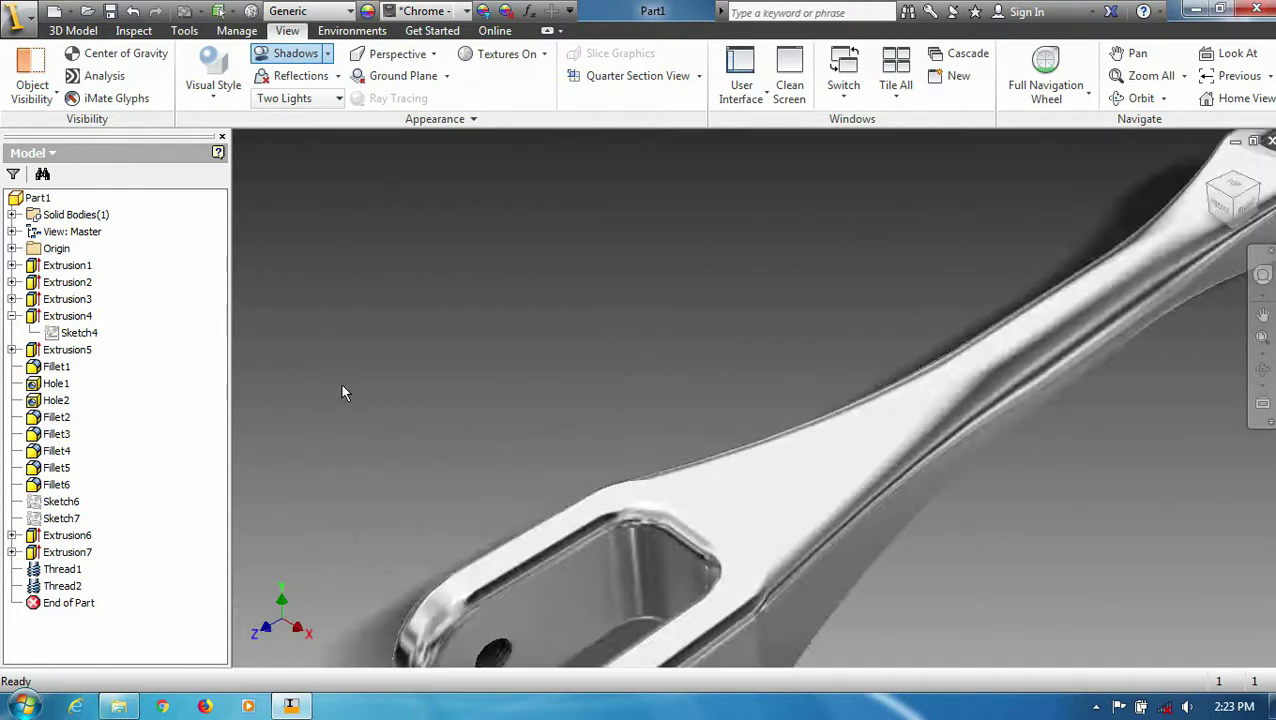
pyautogui.click(213, 85)
pyautogui.click(238, 127)
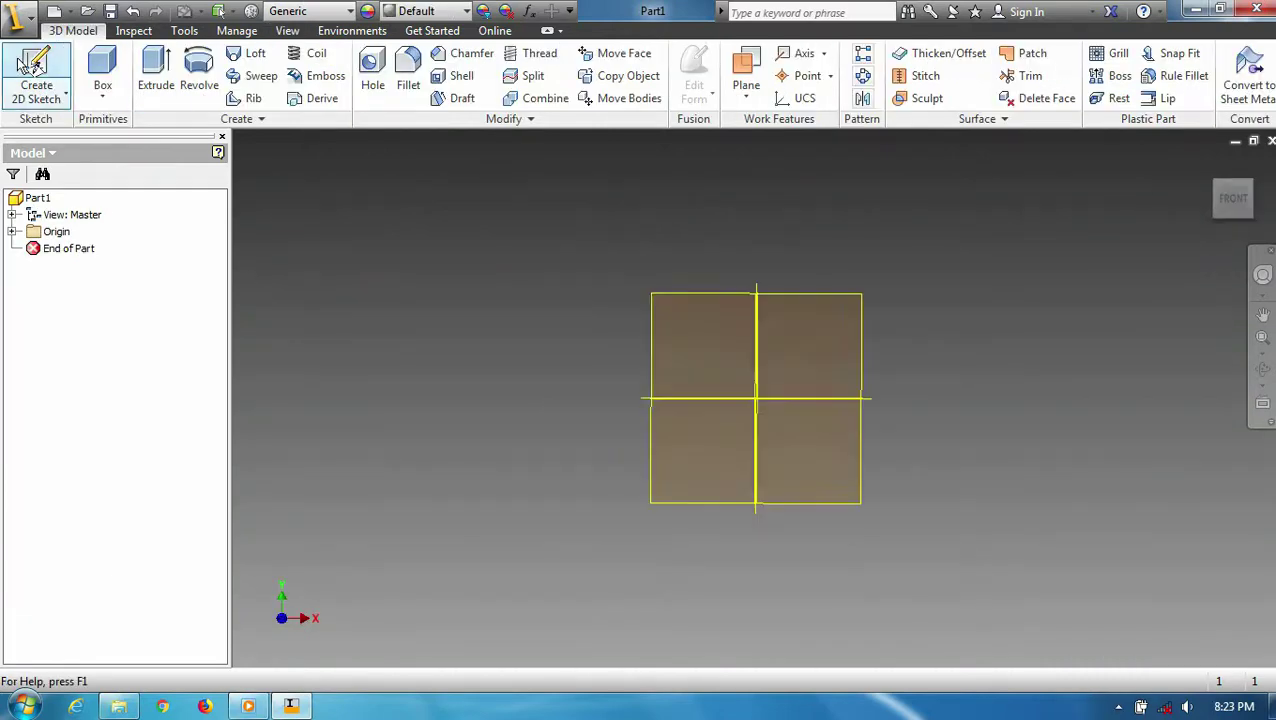
pyautogui.click(30, 70)
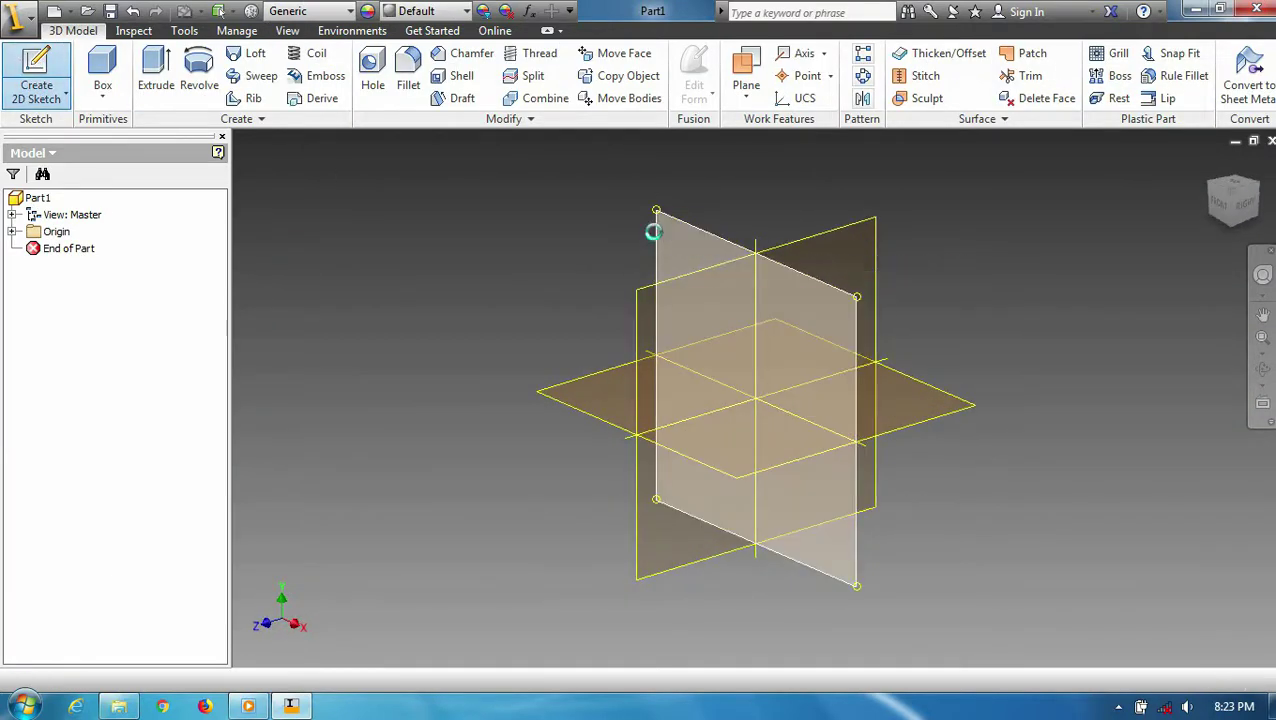
# Sketch a 12 mm origin-centred circle on the first origin plane
pyautogui.click(655, 228)
pyautogui.press('c')
pyautogui.click(755, 399)
pyautogui.write('12')
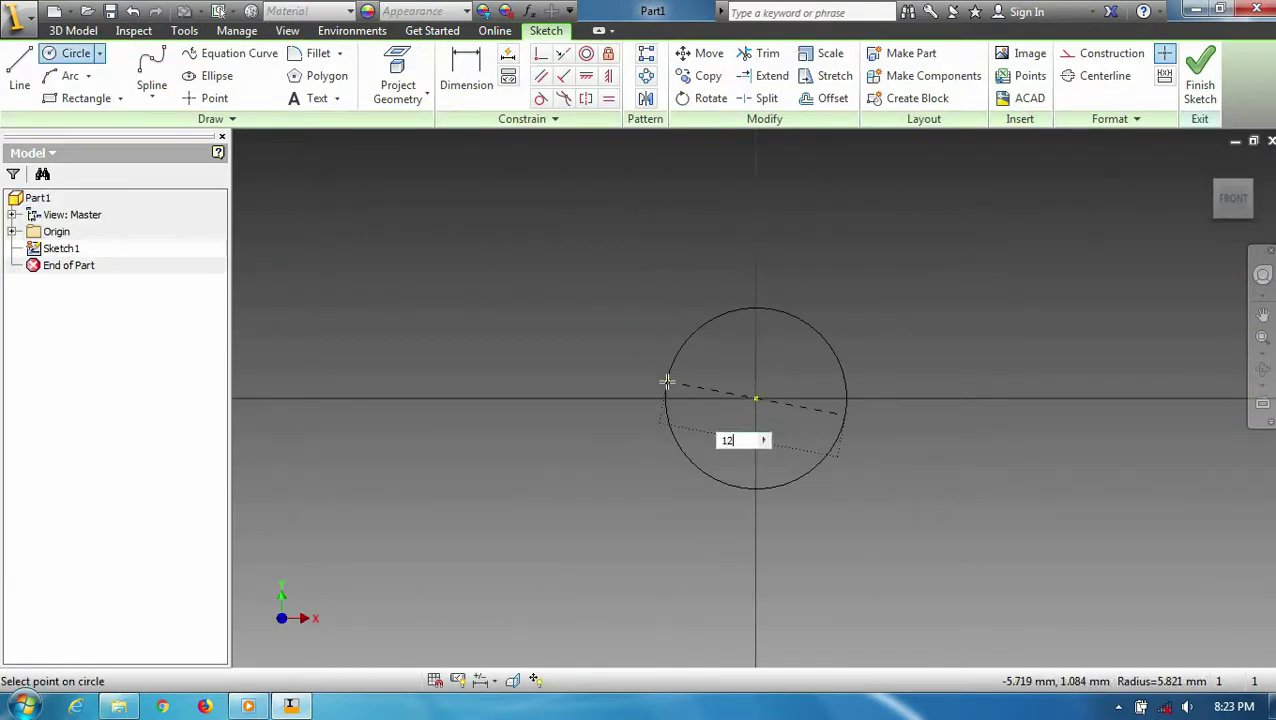
pyautogui.press('Return')
pyautogui.click(1200, 78)
# Sketch a 13 mm circle on the front plane
pyautogui.click(30, 70)
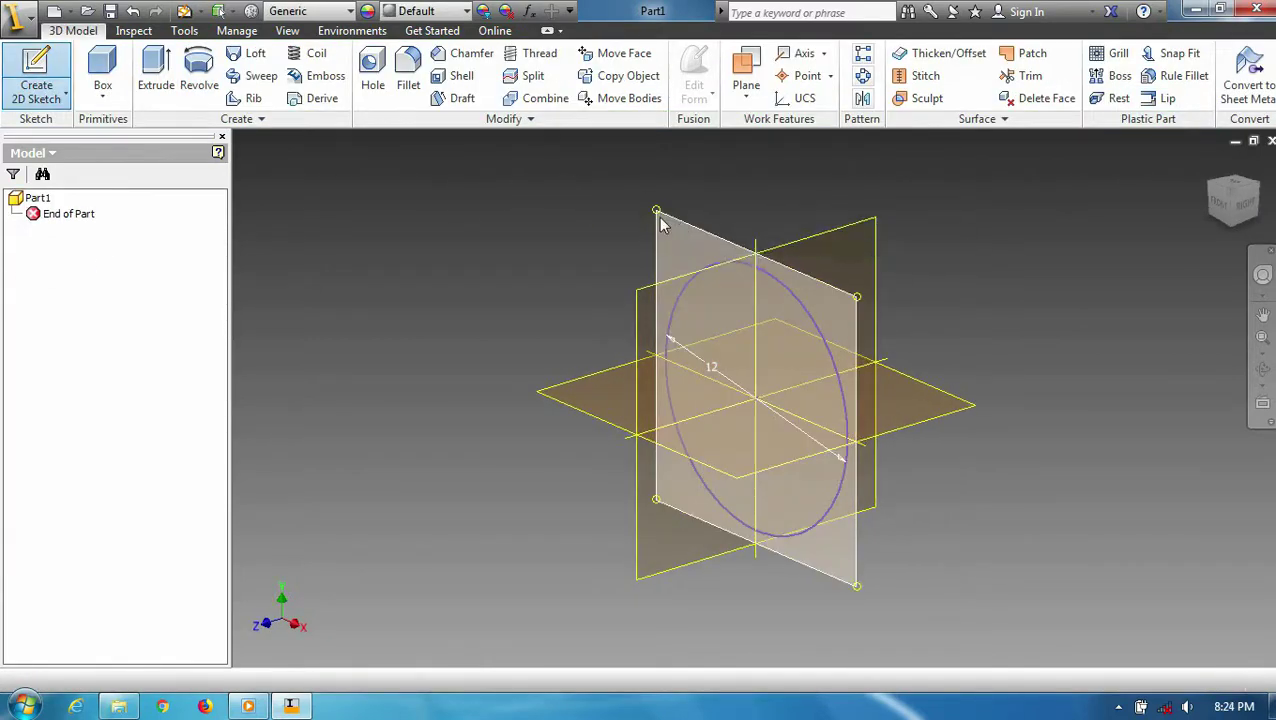
pyautogui.click(661, 219)
pyautogui.press('c')
pyautogui.click(576, 324)
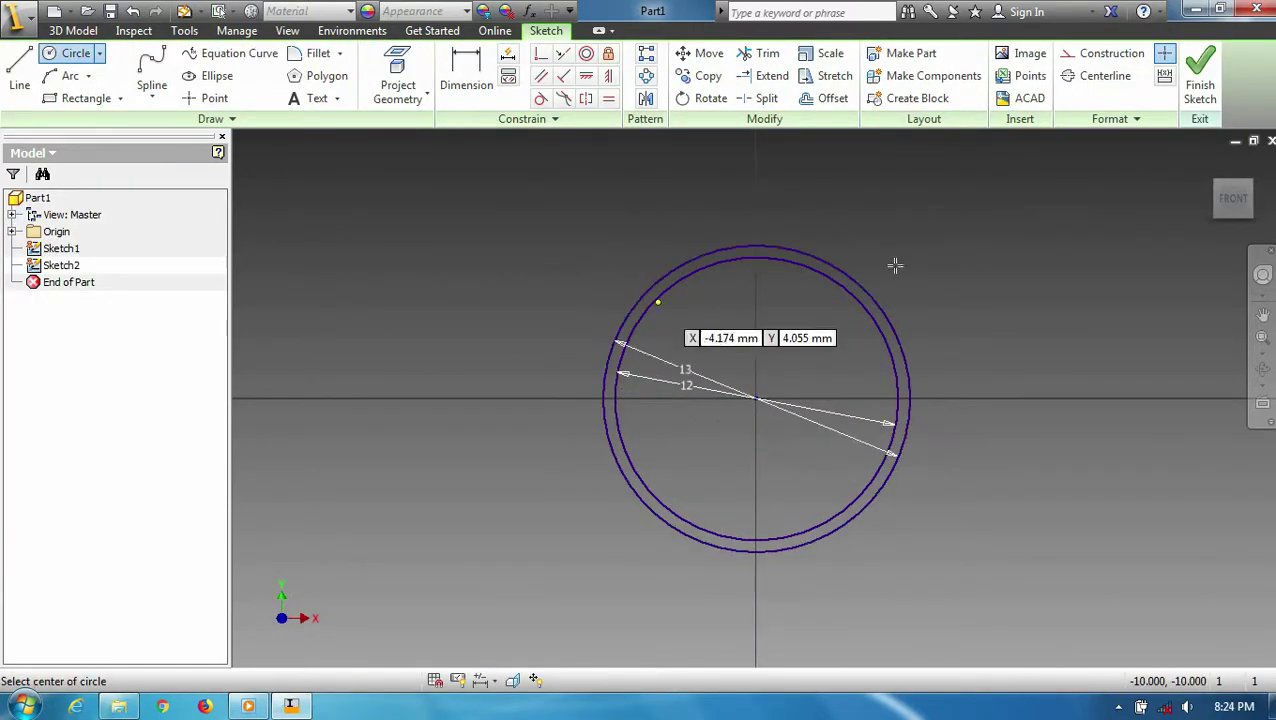
pyautogui.click(1199, 88)
pyautogui.press('s')
# Sketch a 14 mm origin-centred circle on the side plane
pyautogui.click(833, 328)
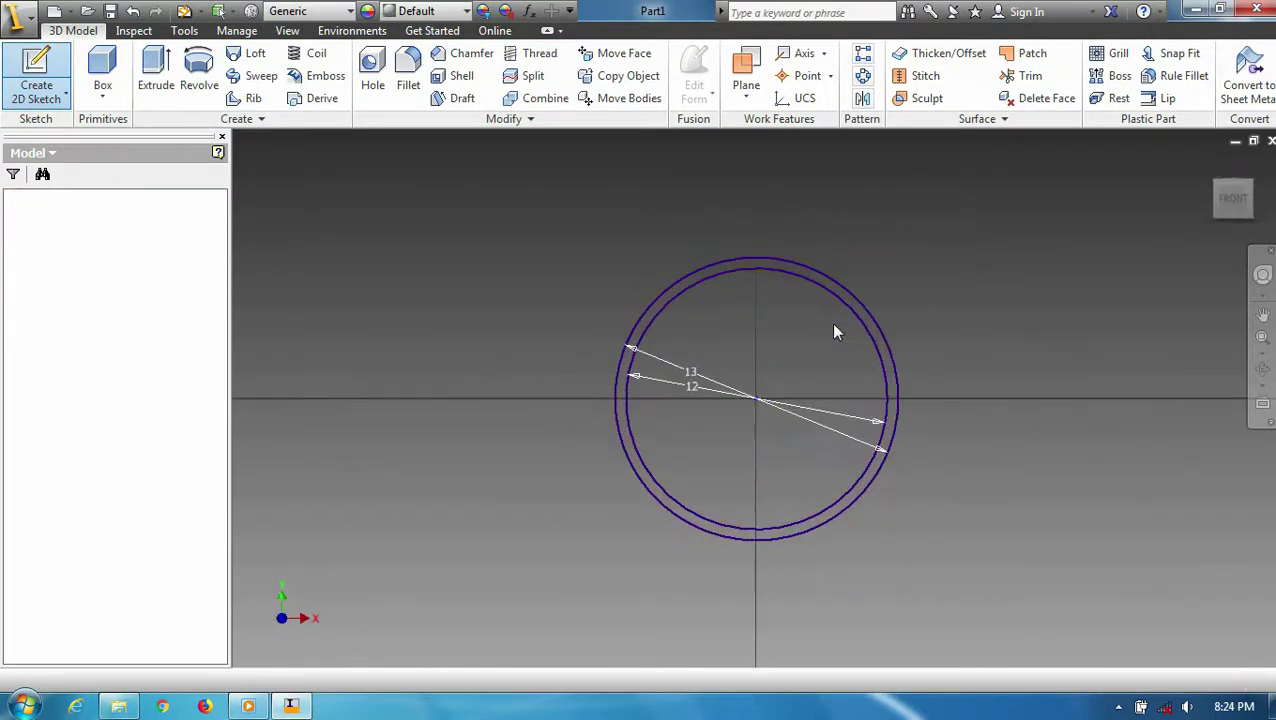
pyautogui.click(133, 13)
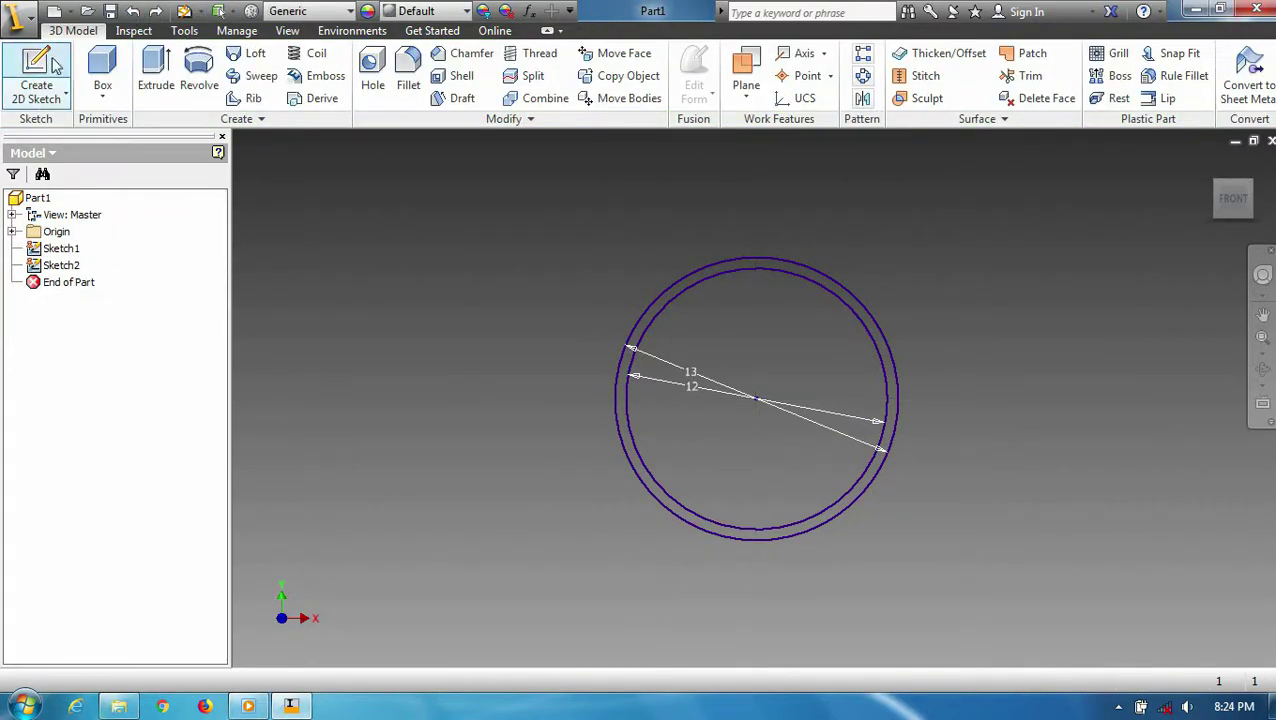
pyautogui.press('s')
pyautogui.click(741, 262)
pyautogui.press('c')
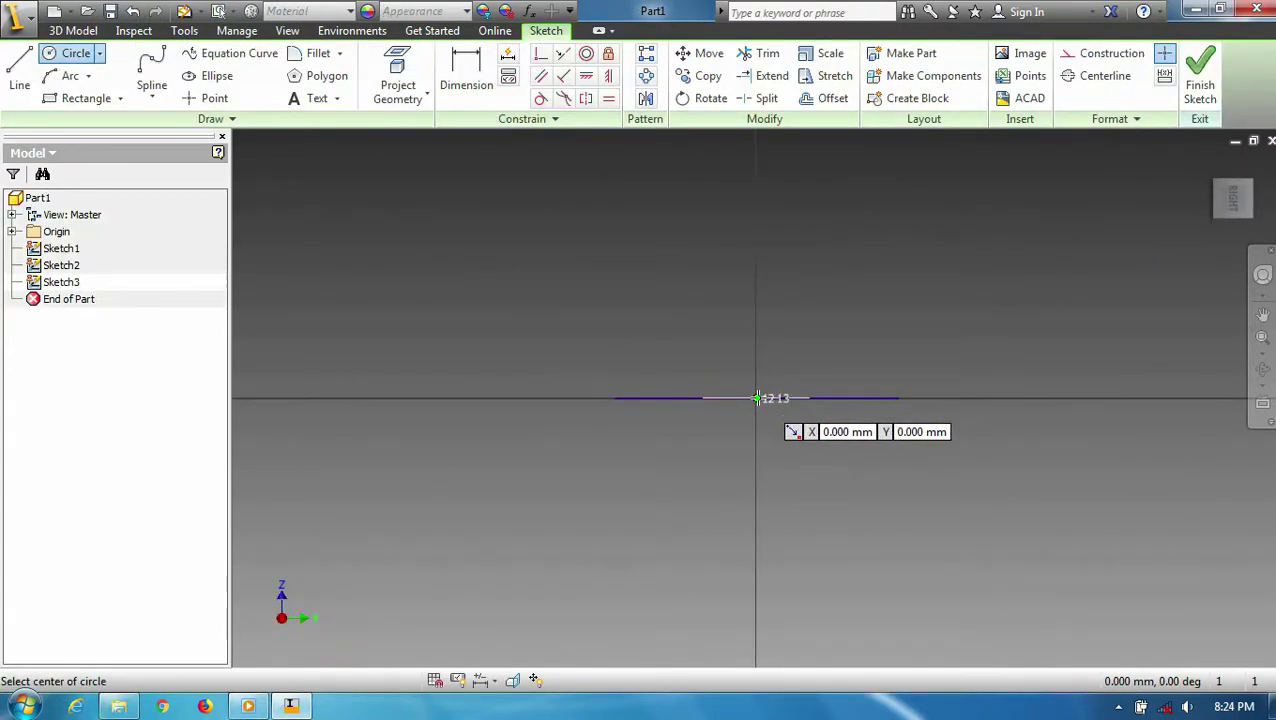
pyautogui.click(755, 398)
pyautogui.write('14')
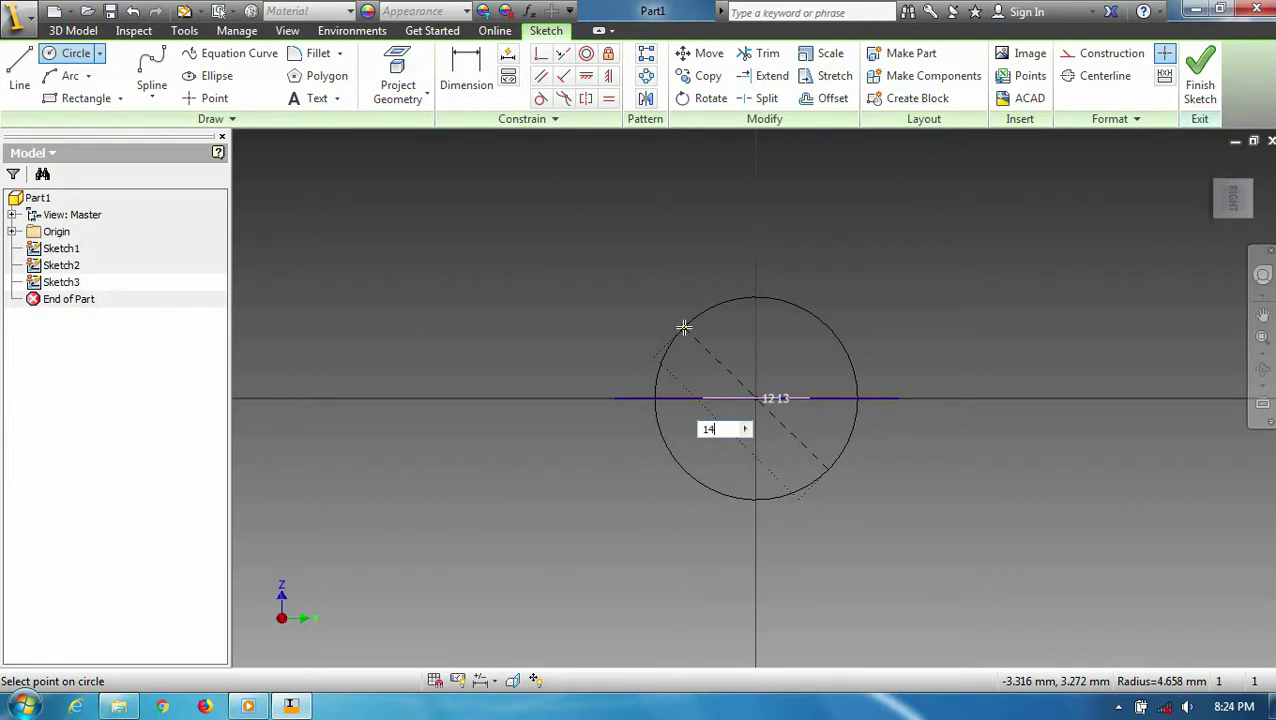
pyautogui.press('Return')
pyautogui.click(1200, 78)
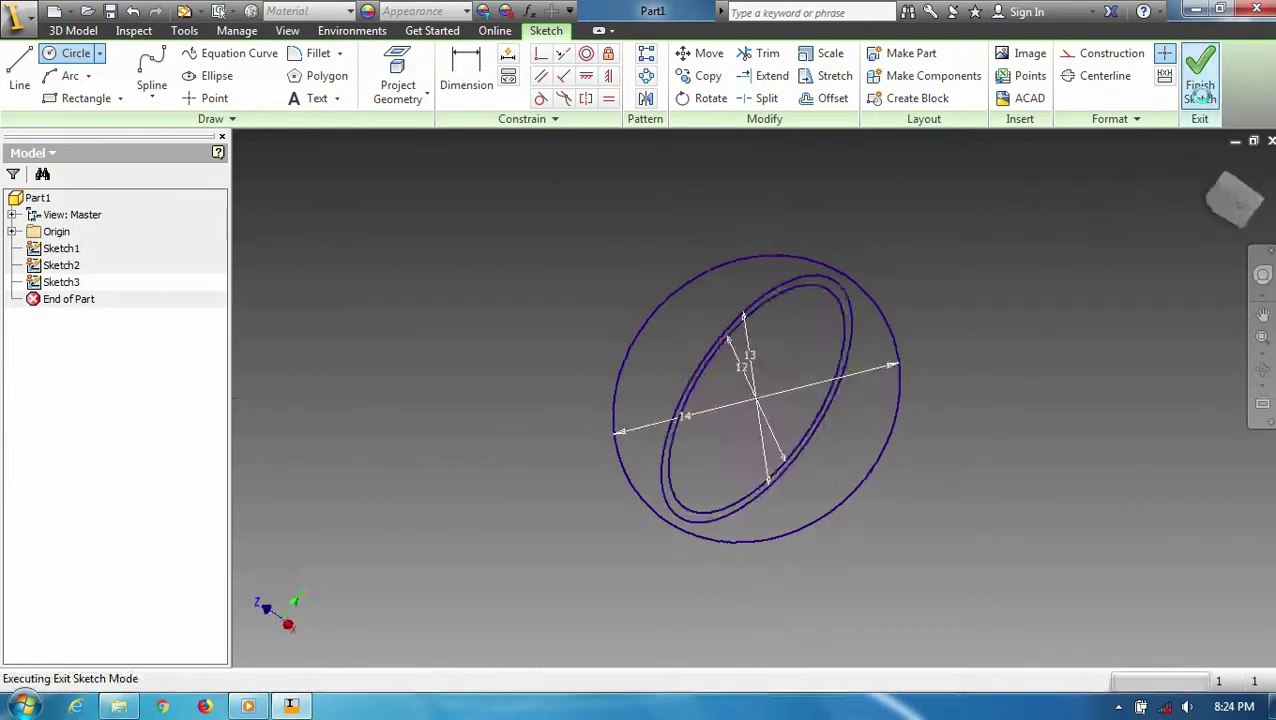
# Sketch a 16 mm origin-centred circle on the side plane
pyautogui.click(825, 240)
pyautogui.press('c')
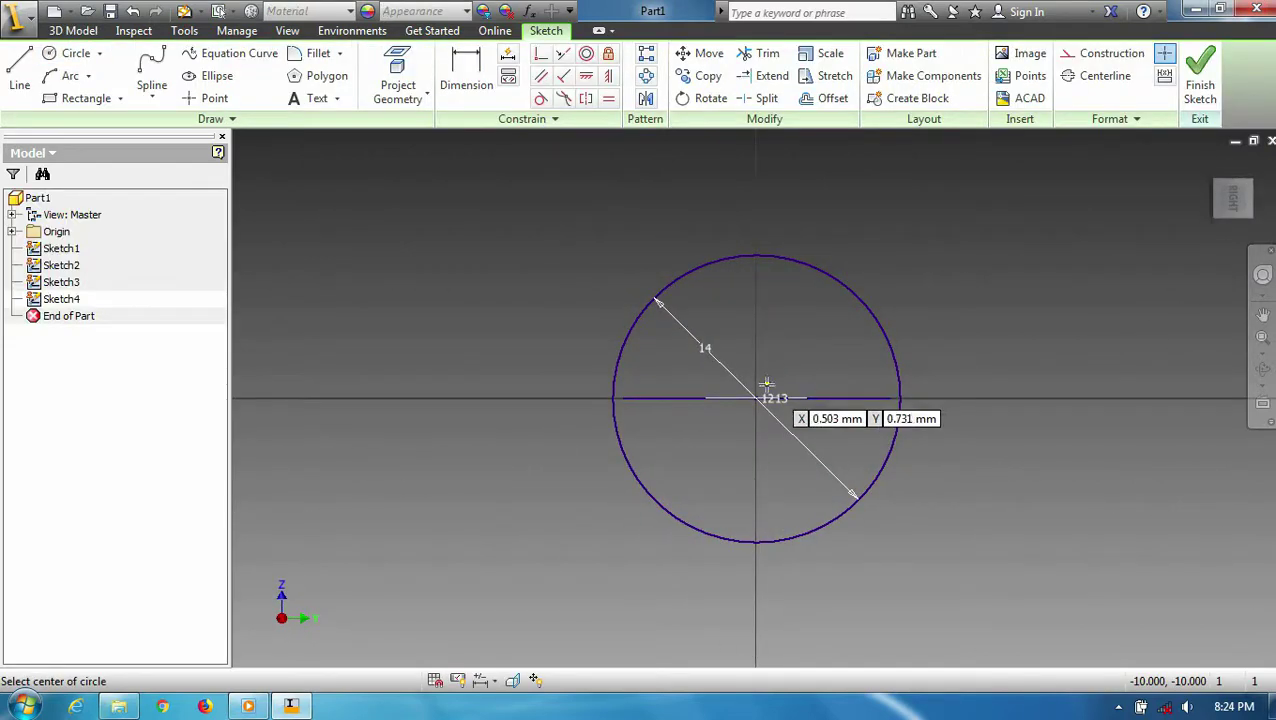
pyautogui.click(755, 398)
pyautogui.write('16')
pyautogui.press('Return')
pyautogui.click(1200, 78)
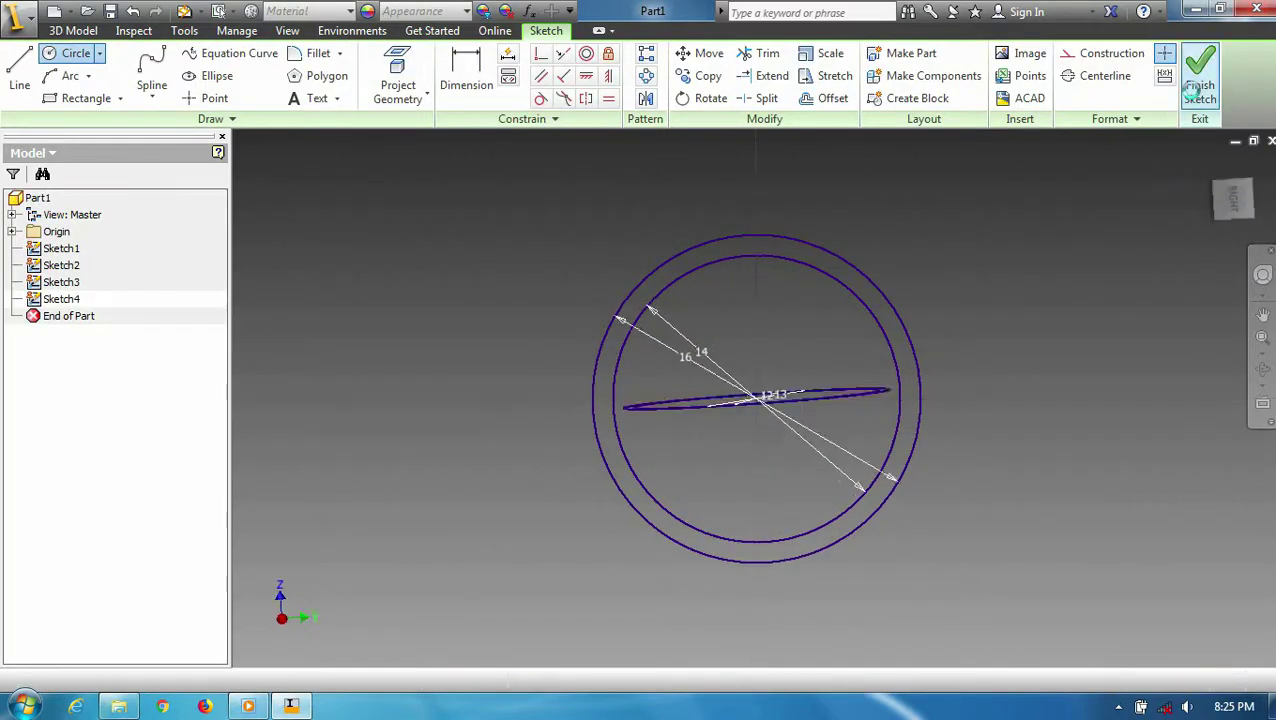
# Sketch a 20 mm origin-centred circle on the top plane
pyautogui.click(45, 85)
pyautogui.click(578, 420)
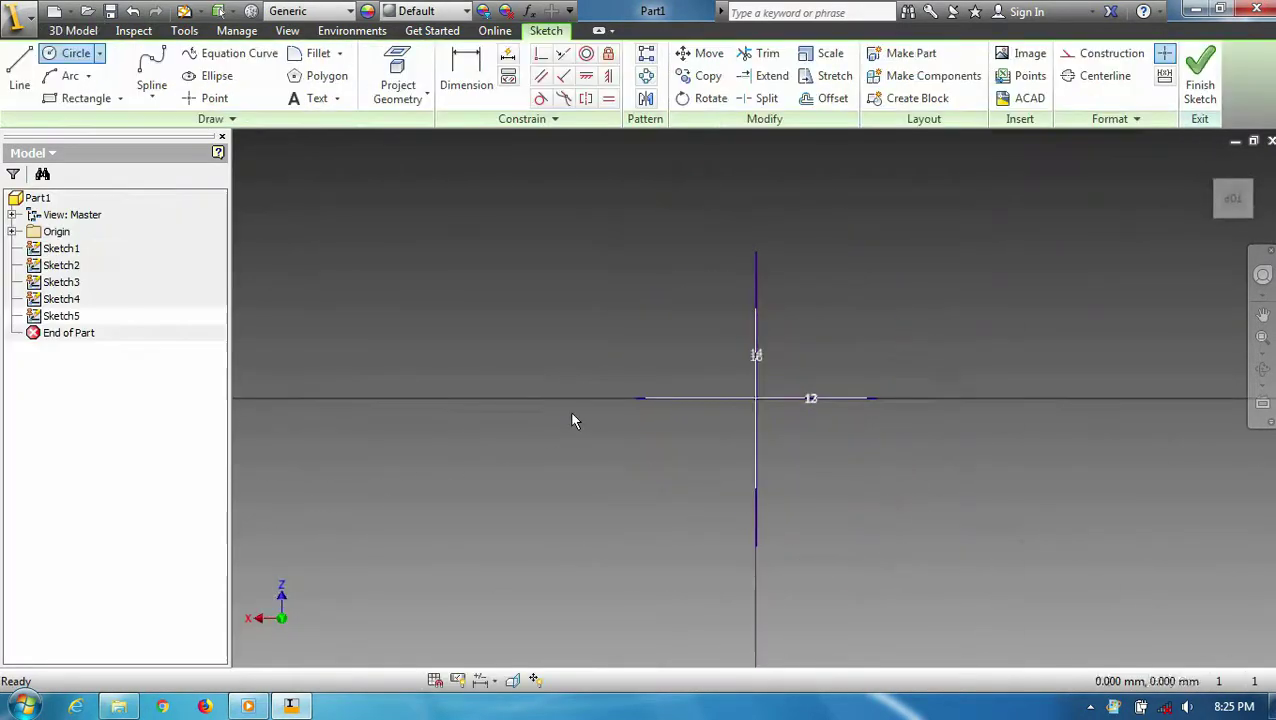
pyautogui.press('c')
pyautogui.click(755, 398)
pyautogui.press('Return')
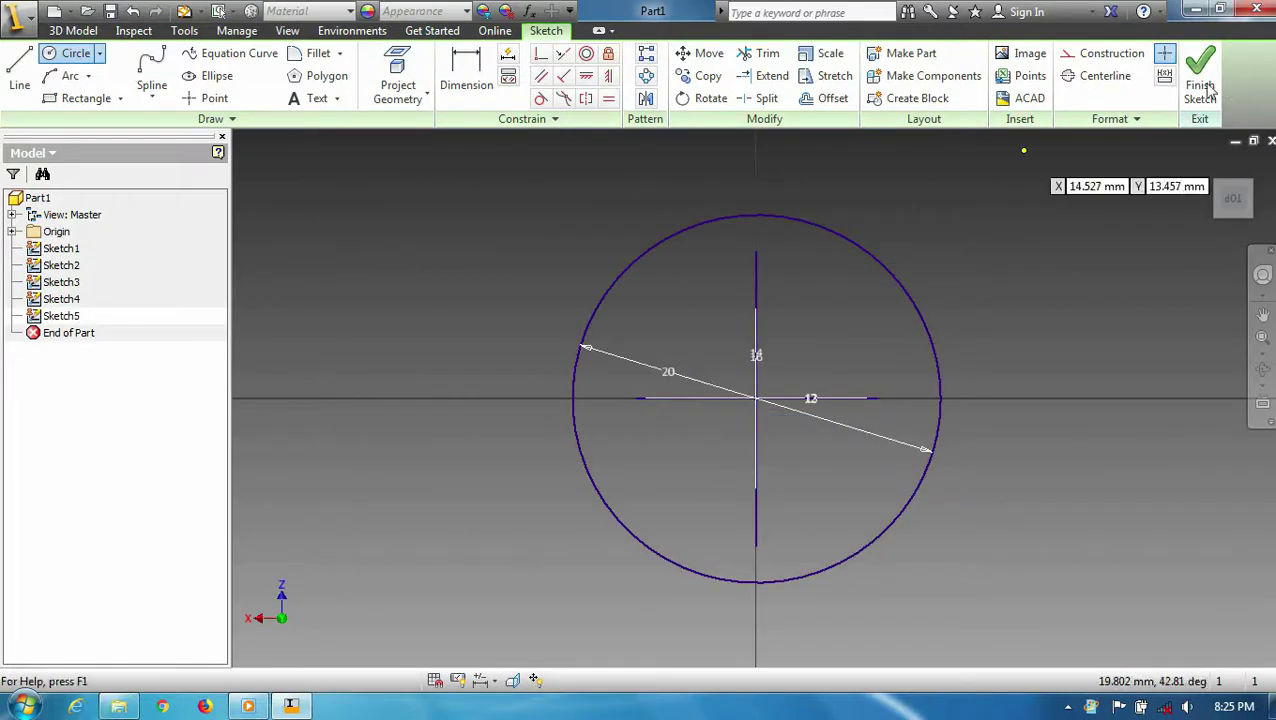
pyautogui.click(1200, 78)
# Extrude the 20 mm circle into a vertical hub, 10 mm each way
pyautogui.press('e')
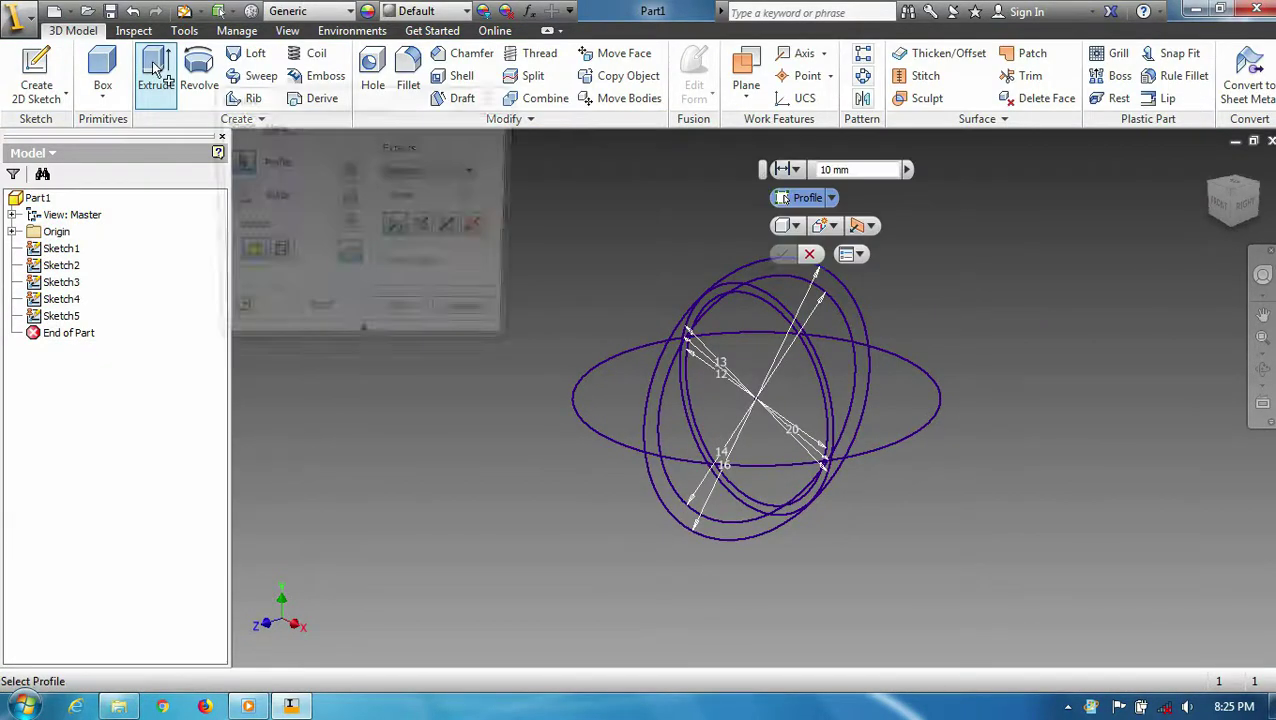
pyautogui.click(475, 197)
pyautogui.click(482, 229)
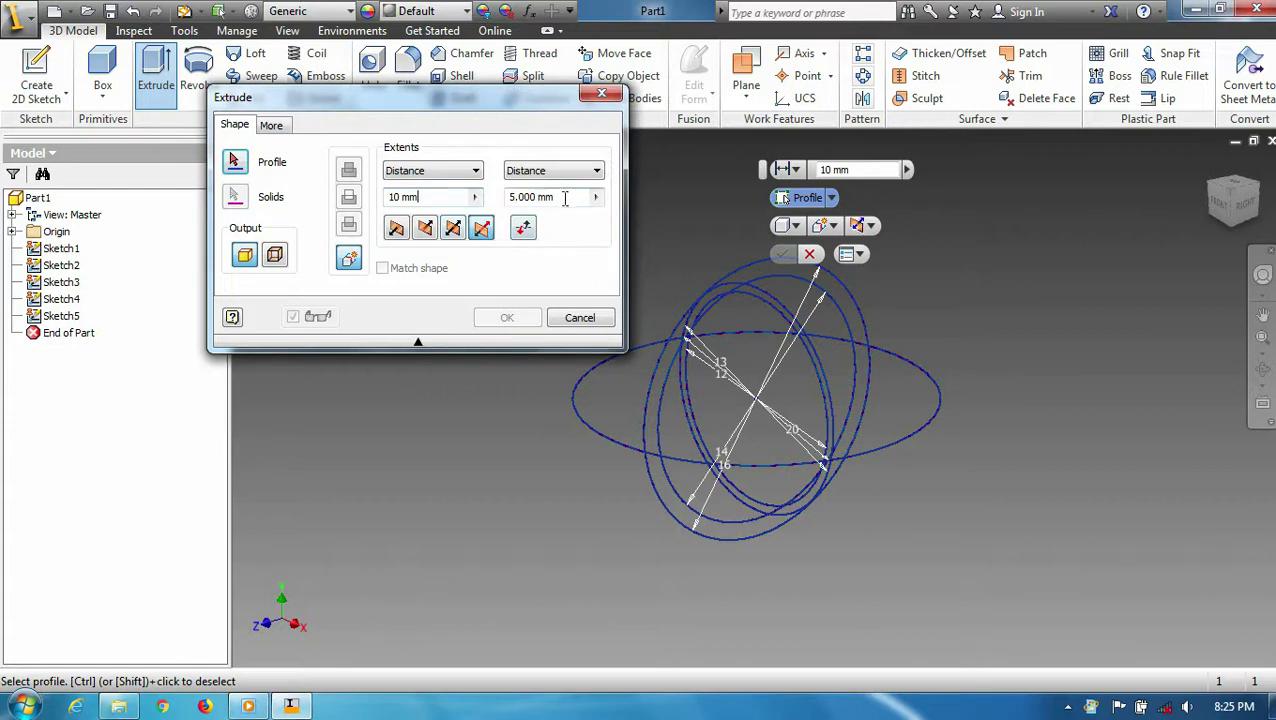
pyautogui.write('0')
pyautogui.click(584, 400)
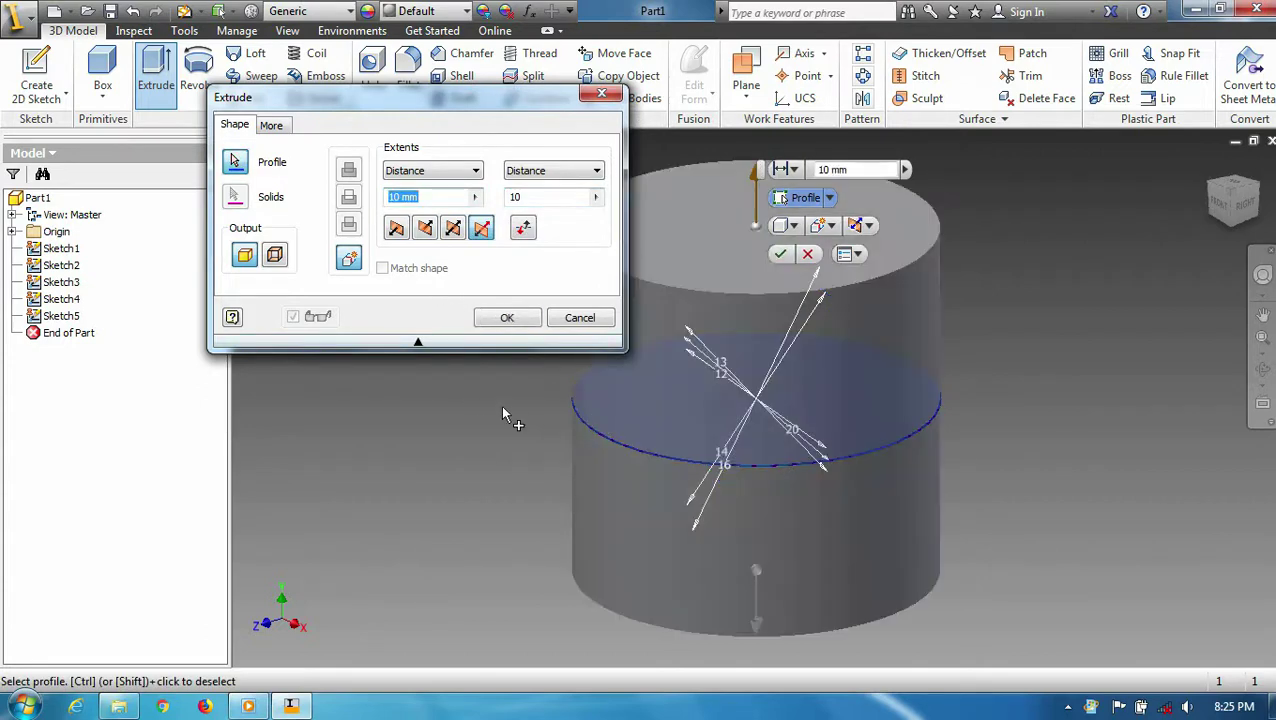
pyautogui.click(507, 318)
# Extrude the first pair of 30 mm arms in opposite directions
pyautogui.click(165, 92)
pyautogui.click(678, 427)
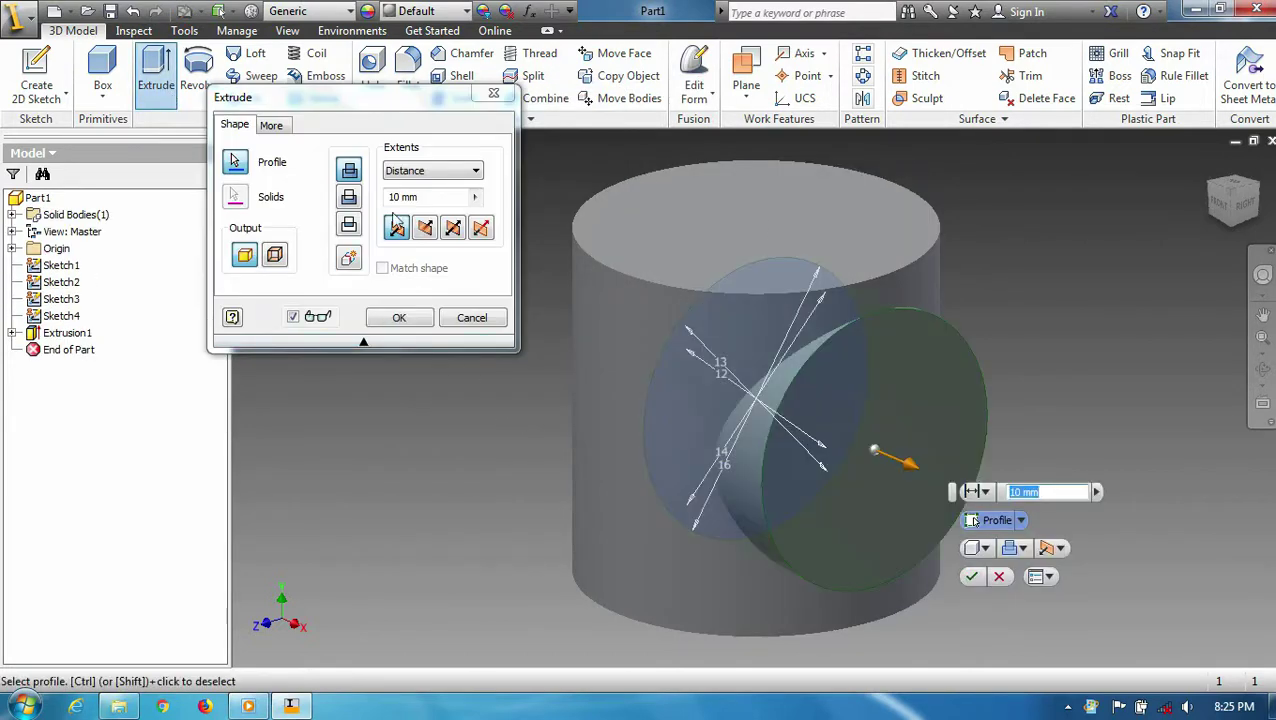
pyautogui.write('30')
pyautogui.click(399, 317)
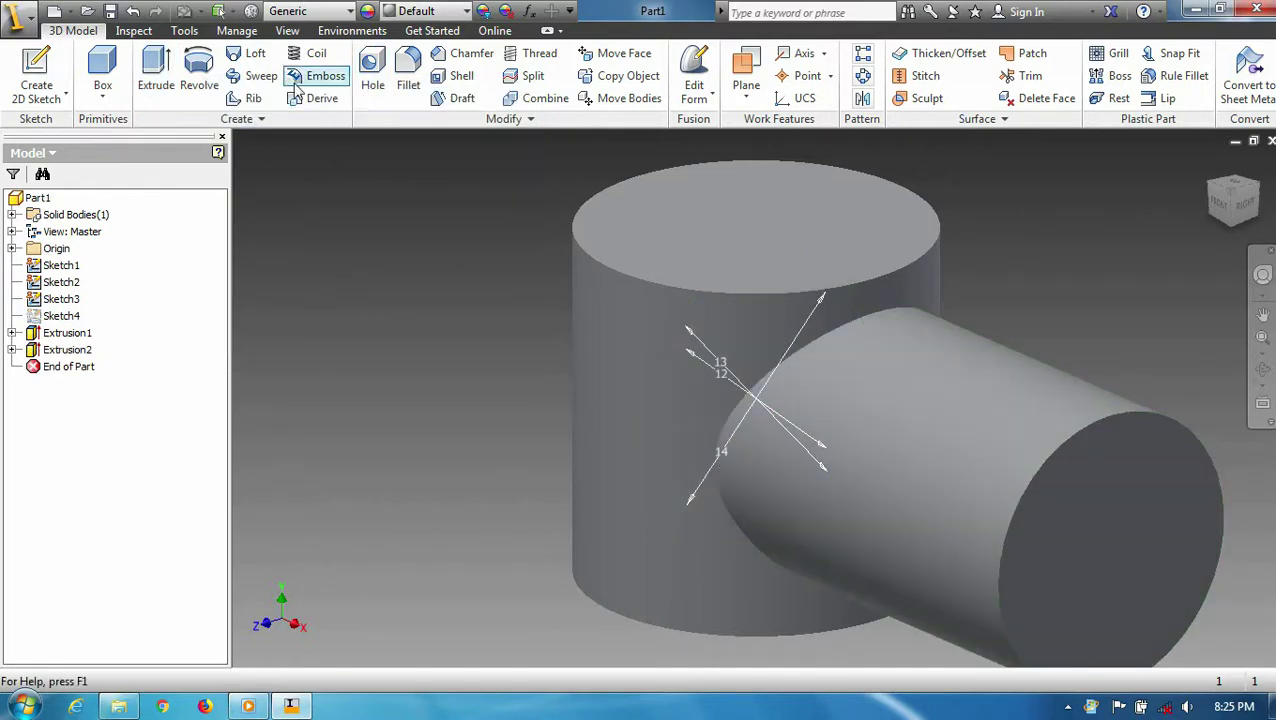
pyautogui.press('e')
pyautogui.click(426, 228)
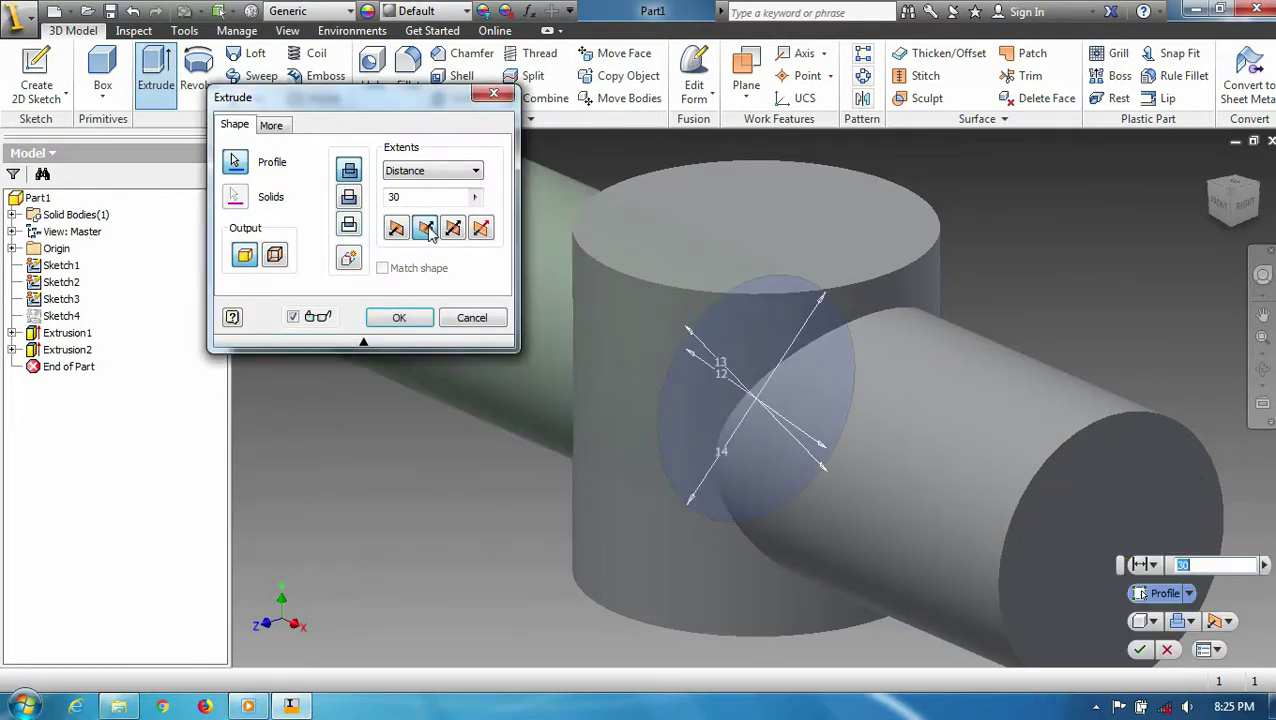
pyautogui.click(399, 317)
# Extrude the second pair of arms from the other side circle, flipping one
pyautogui.press('e')
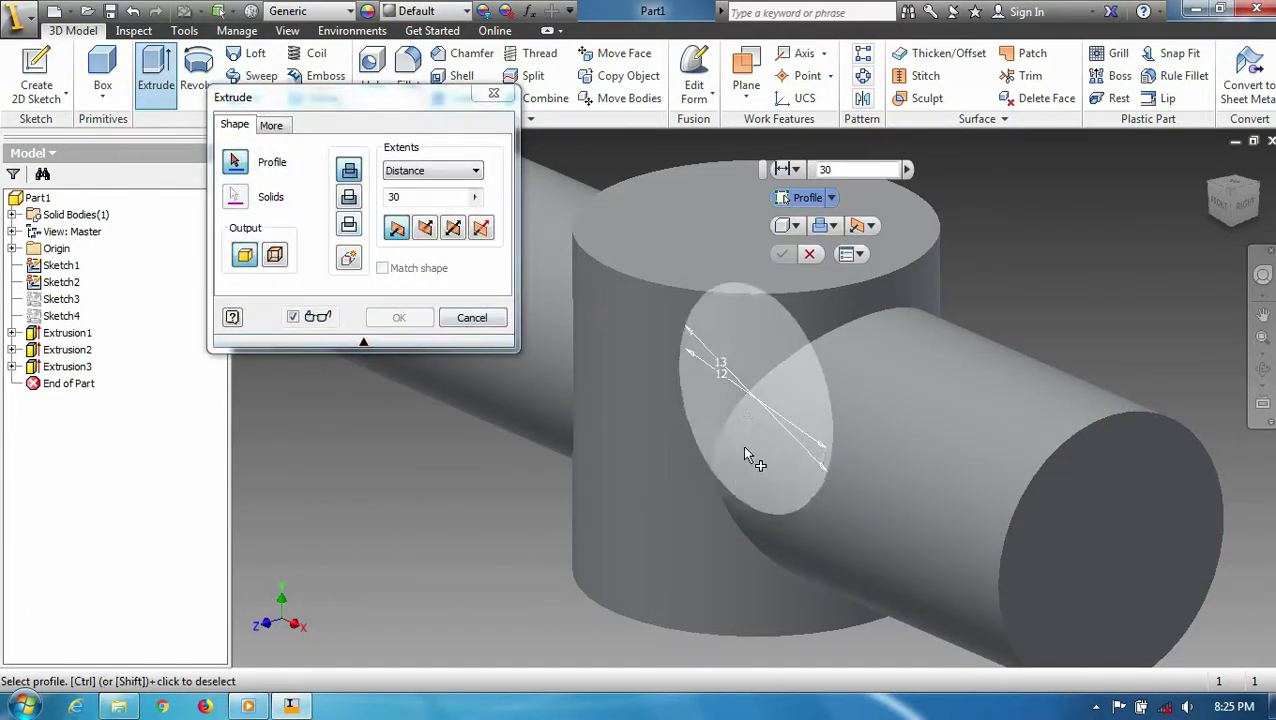
pyautogui.click(775, 395)
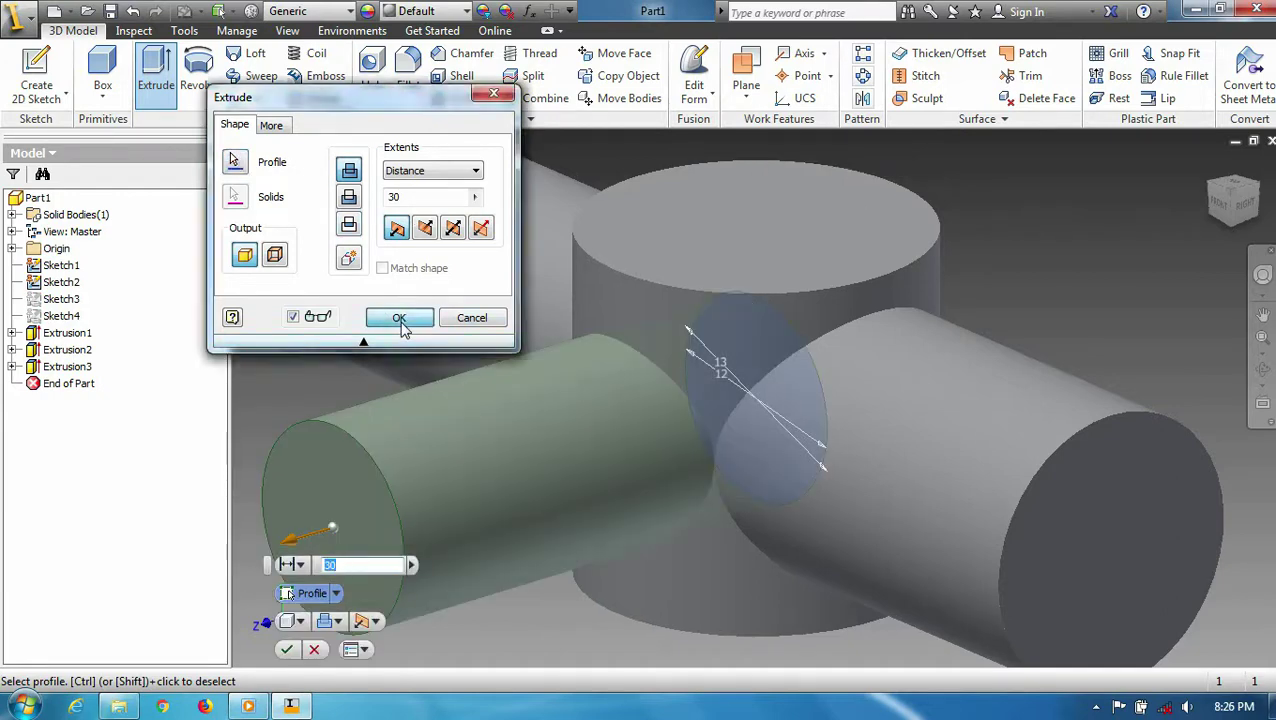
pyautogui.click(399, 317)
pyautogui.press('e')
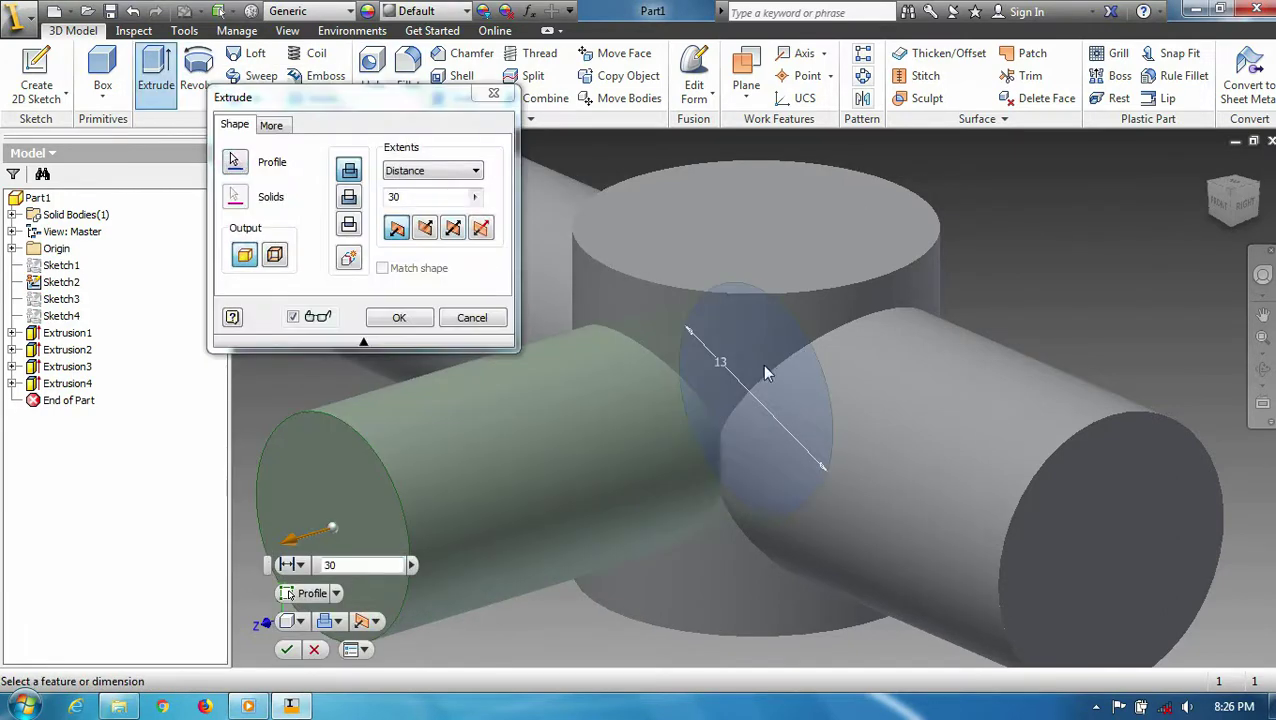
pyautogui.click(425, 228)
pyautogui.click(402, 320)
# Round two arm-to-hub junction edges with a 2 mm fillet
pyautogui.rightClick(1228, 200)
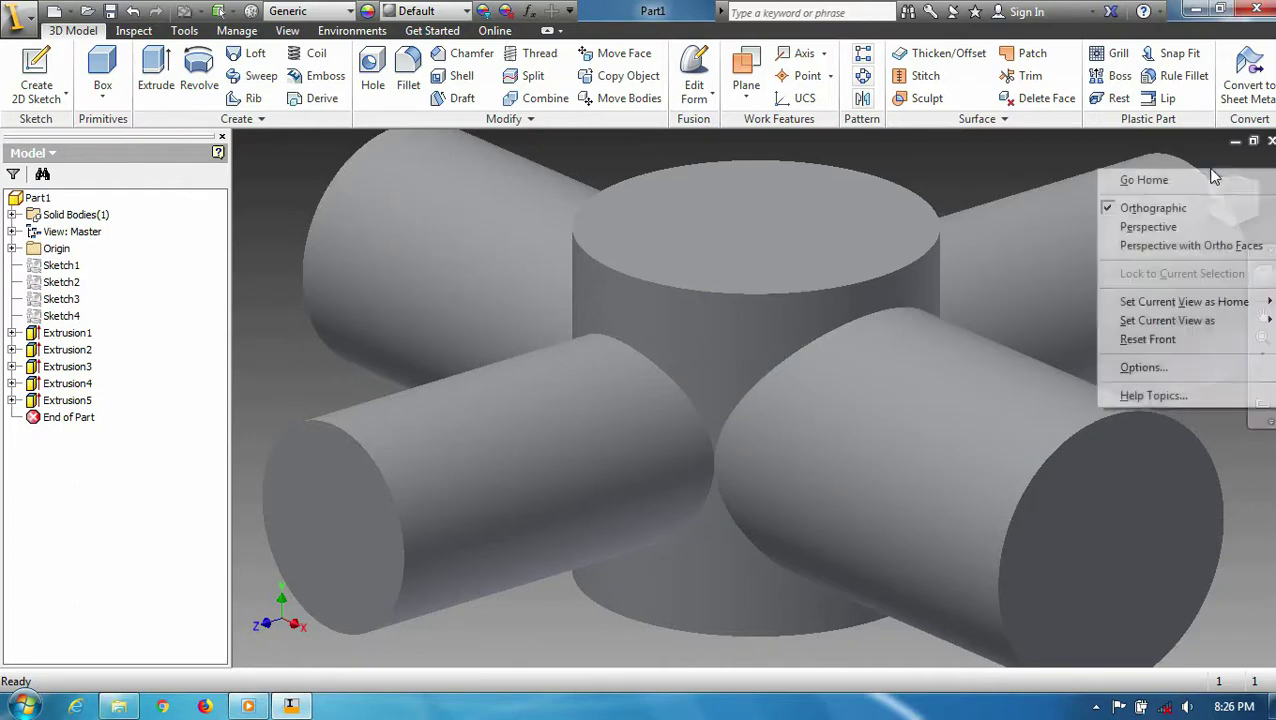
pyautogui.click(1116, 97)
pyautogui.click(408, 75)
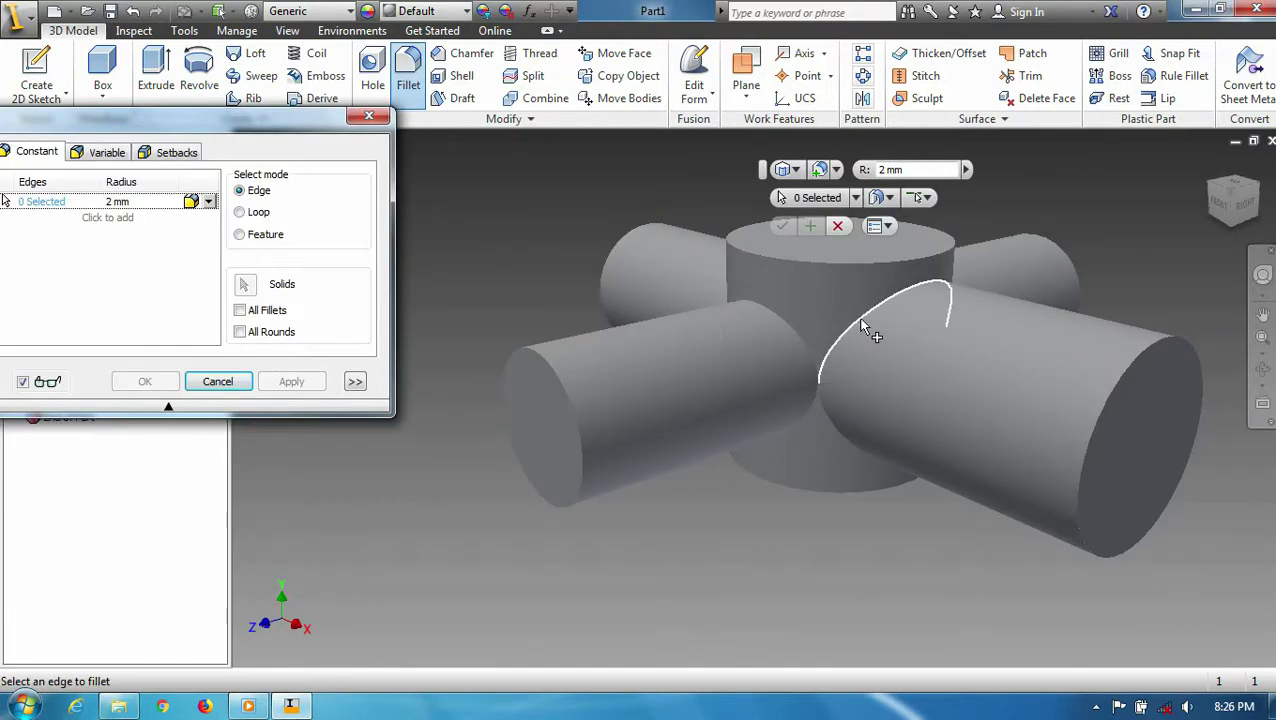
pyautogui.click(866, 326)
pyautogui.scroll(3, 763, 356)
pyautogui.click(757, 353)
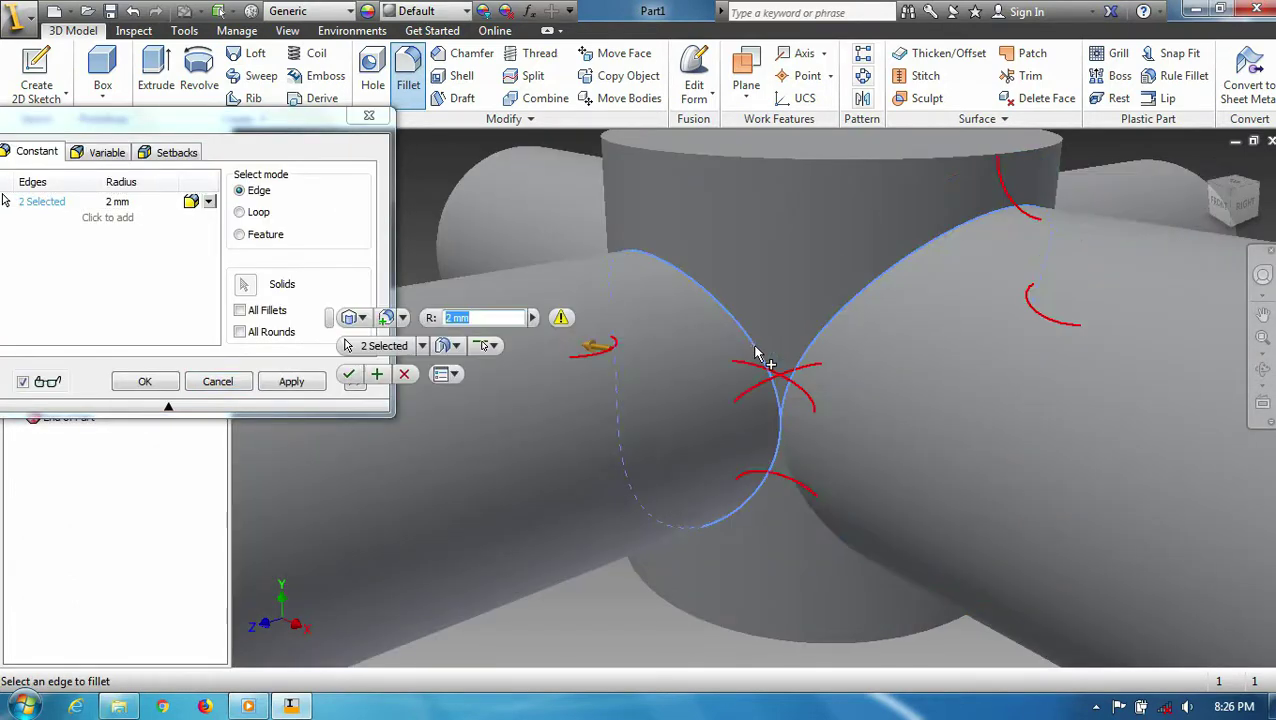
pyautogui.click(217, 381)
pyautogui.click(408, 75)
pyautogui.click(846, 333)
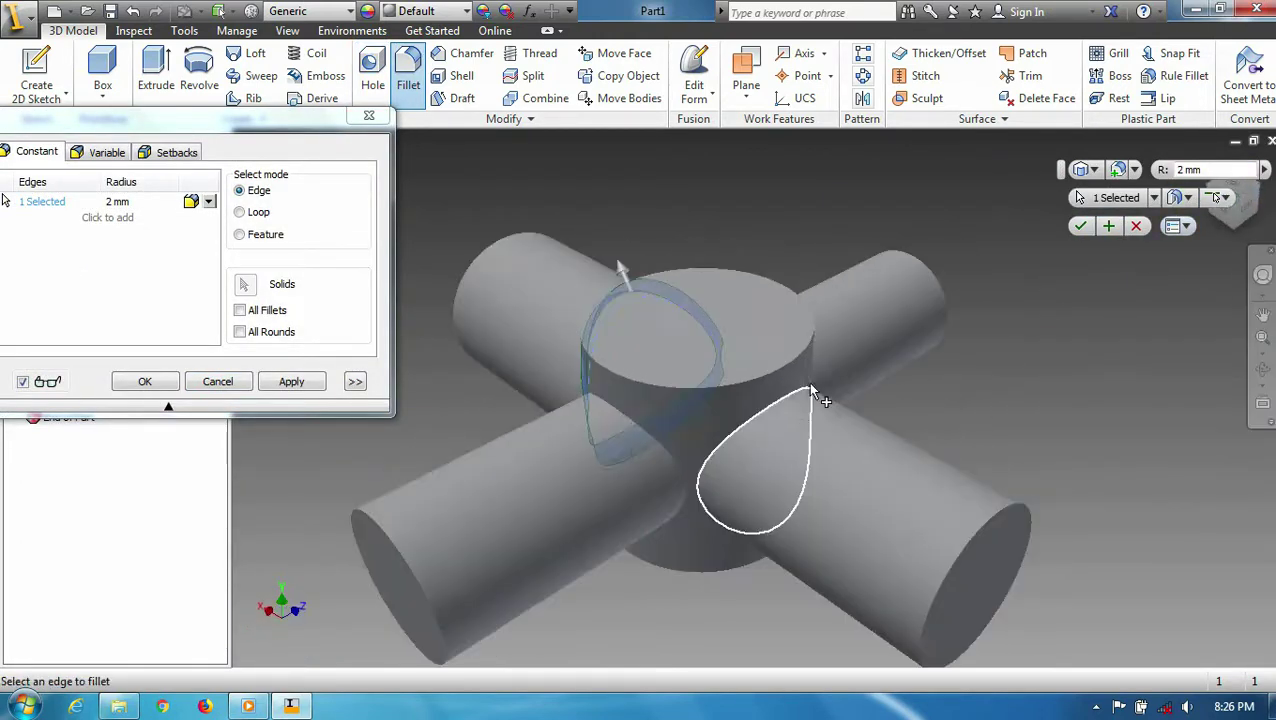
pyautogui.click(762, 415)
pyautogui.click(291, 381)
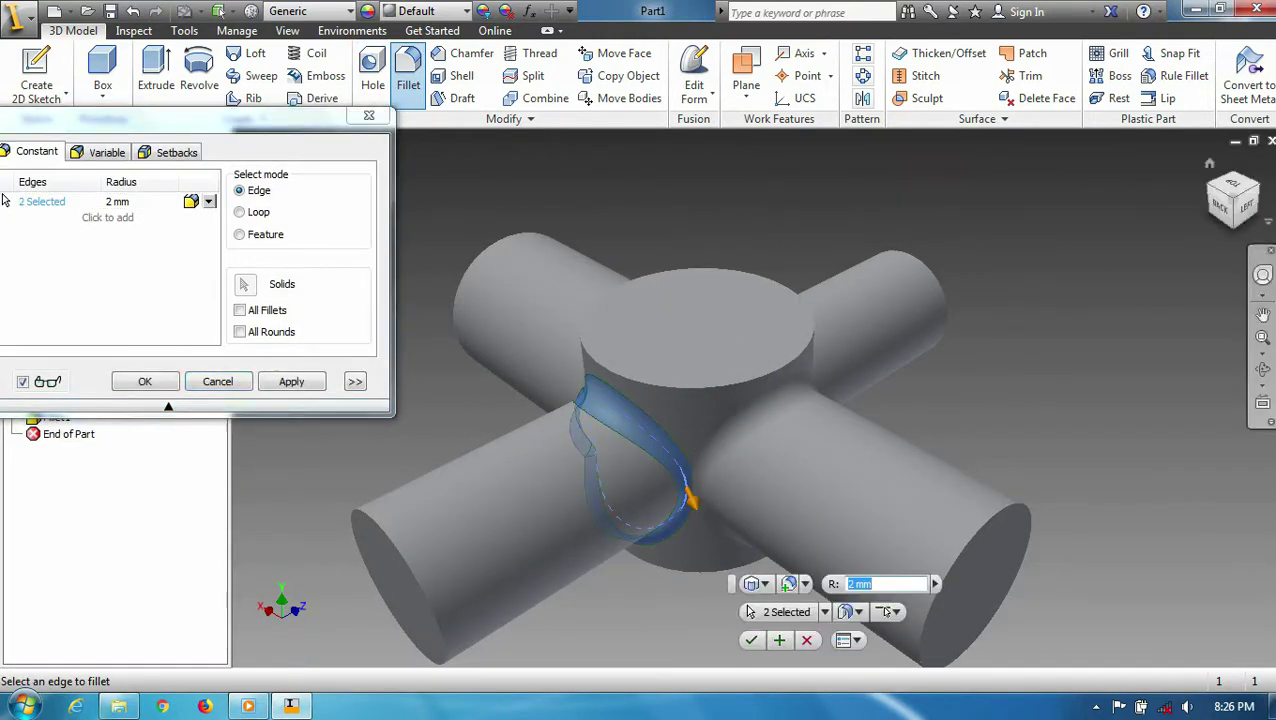
# Fillet another arm-to-hub junction edge at 2 mm
pyautogui.moveTo(1235, 198); pyautogui.dragTo(1068, 265)
pyautogui.click(786, 428)
pyautogui.click(291, 381)
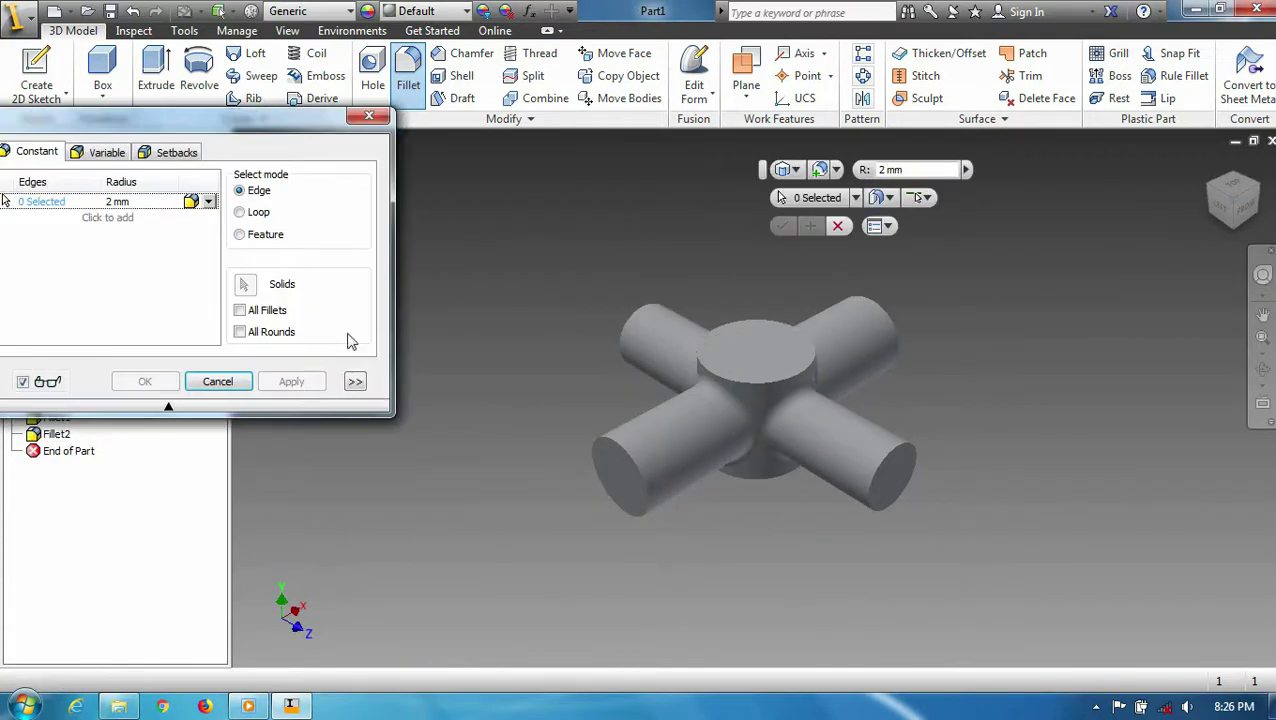
pyautogui.click(217, 381)
# Drill a 10 mm Through All hole concentric with the hub's top face
pyautogui.click(373, 88)
pyautogui.click(760, 356)
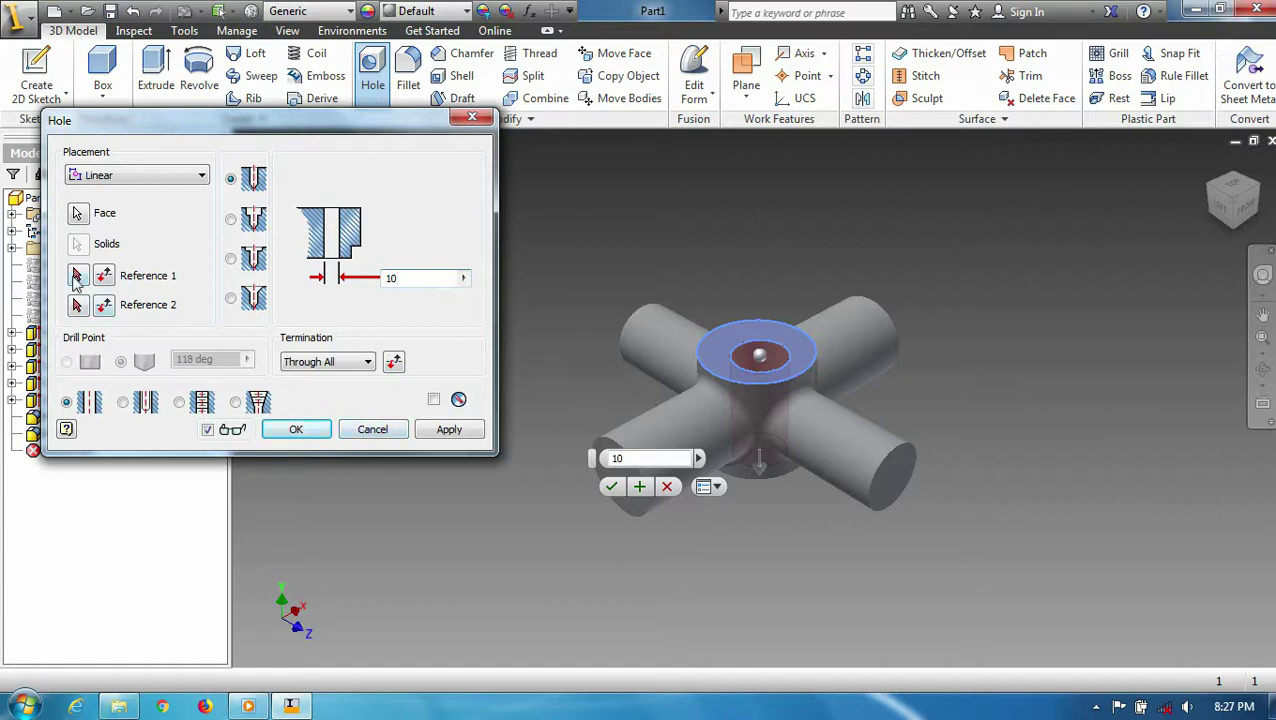
pyautogui.click(760, 405)
pyautogui.click(296, 429)
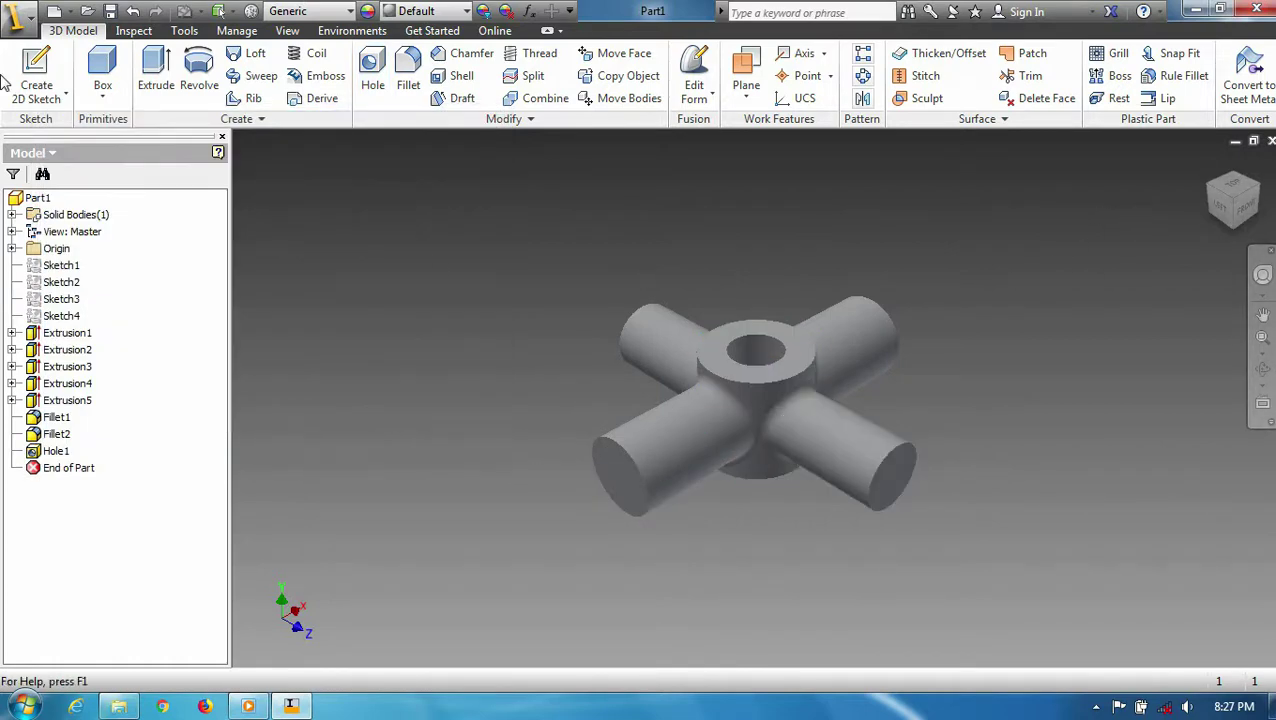
# Sketch centred 14 mm and 16 mm circles on the first two arm end faces
pyautogui.click(883, 488)
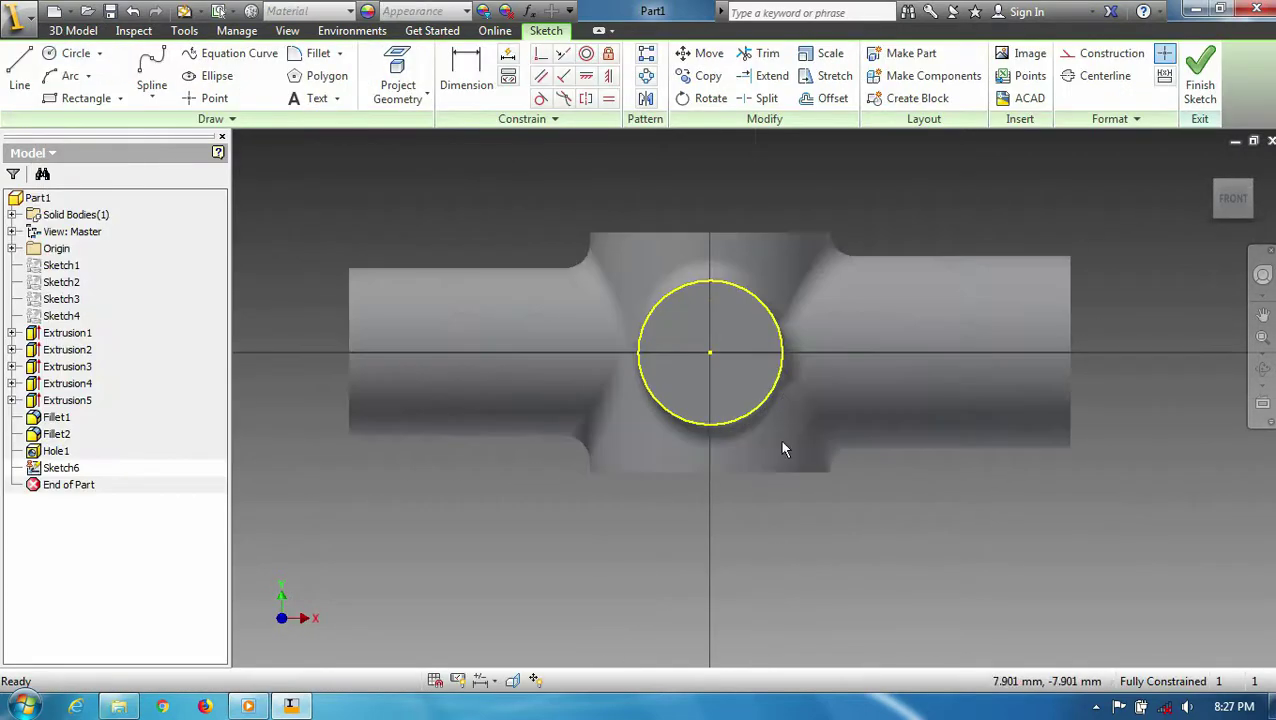
pyautogui.click(60, 60)
pyautogui.click(710, 352)
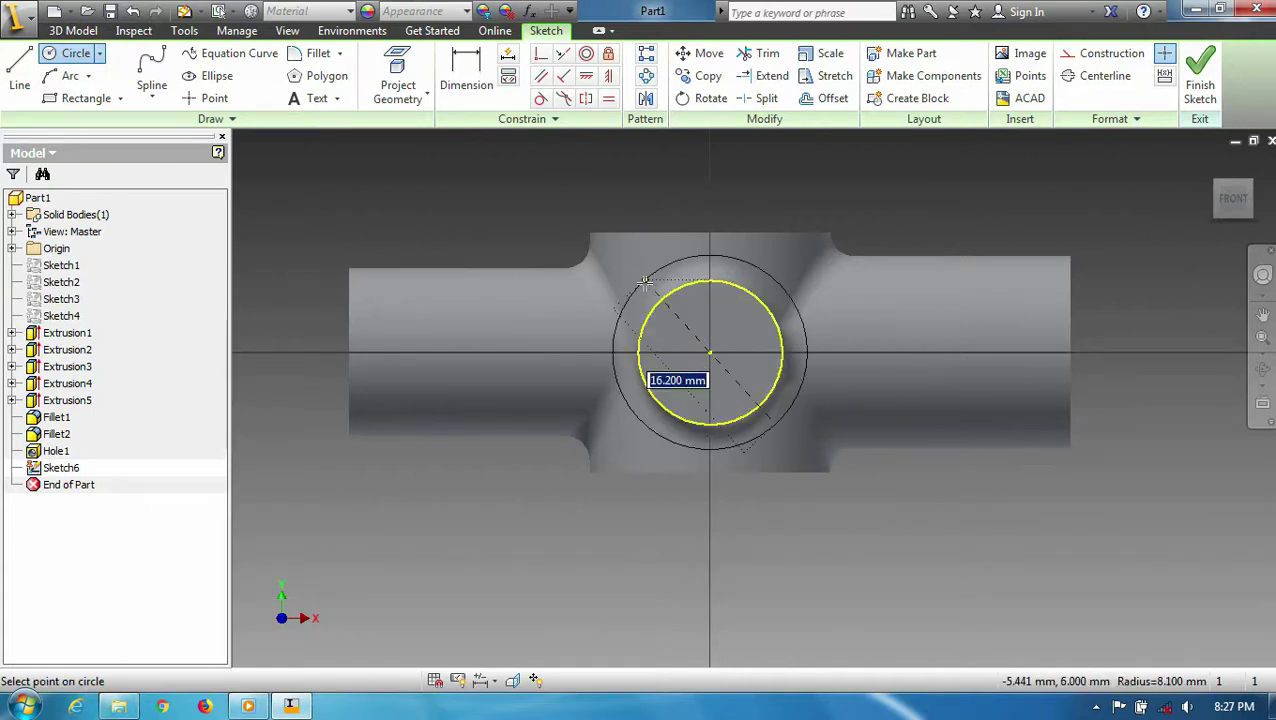
pyautogui.click(645, 283)
pyautogui.click(1200, 85)
pyautogui.click(36, 85)
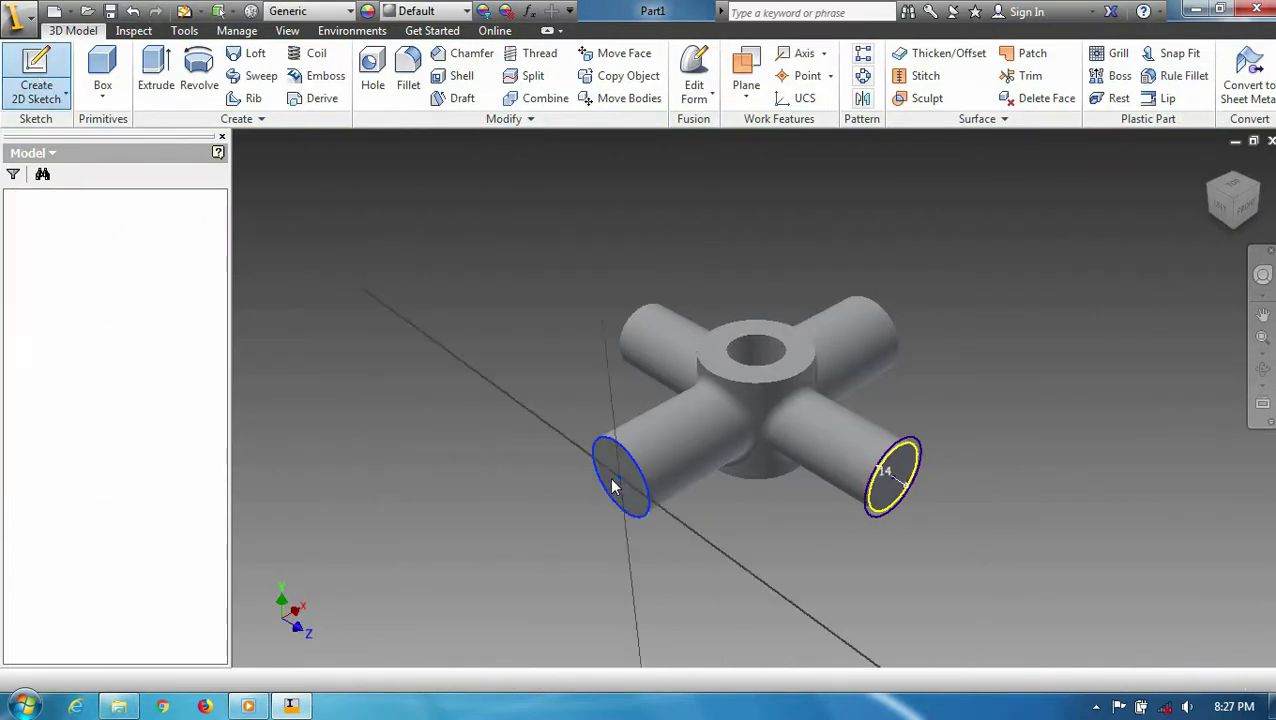
pyautogui.click(614, 486)
pyautogui.press('c')
pyautogui.click(755, 397)
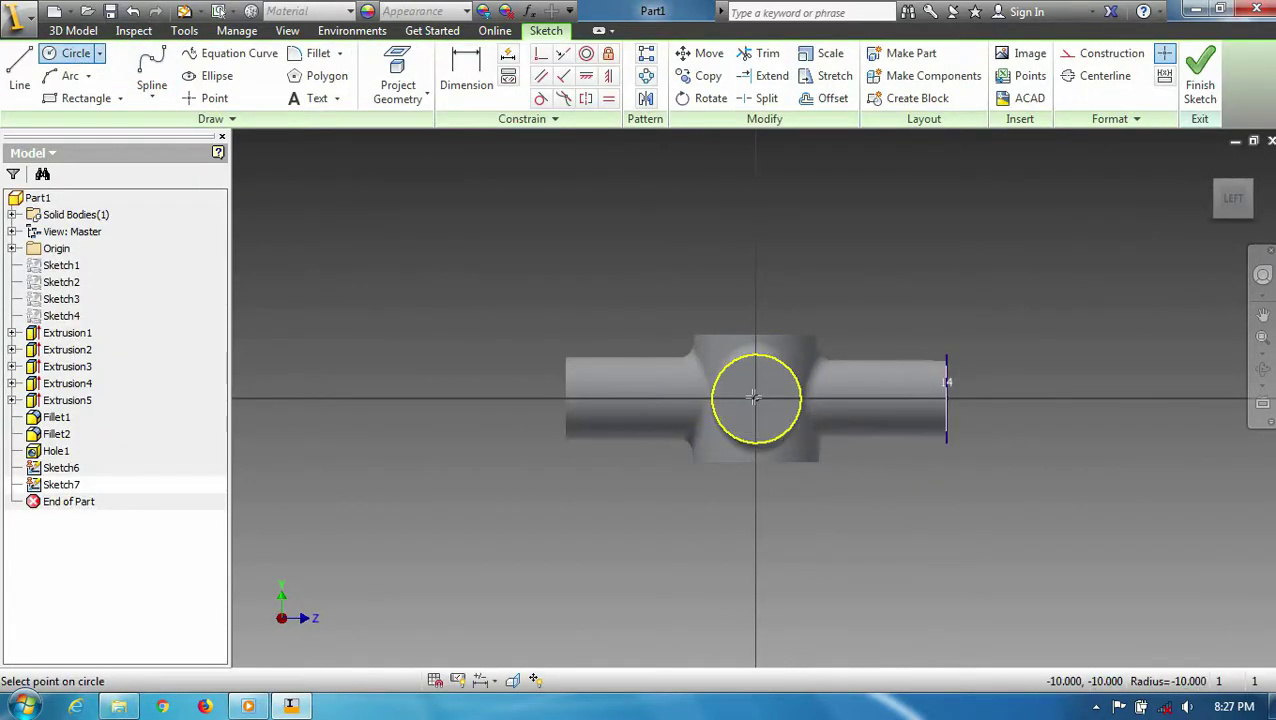
pyautogui.click(725, 348)
pyautogui.click(1200, 85)
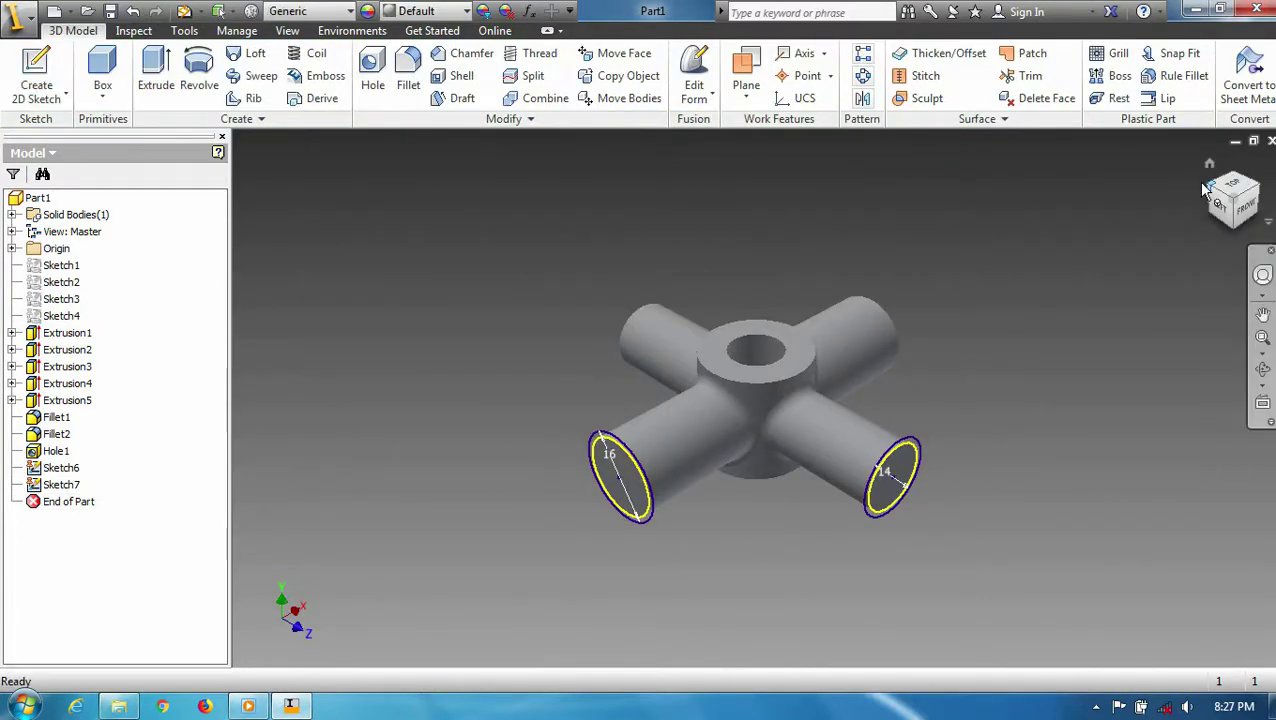
# Sketch a centred 15 mm circle on the third arm end and centre a circle on the last
pyautogui.click(622, 486)
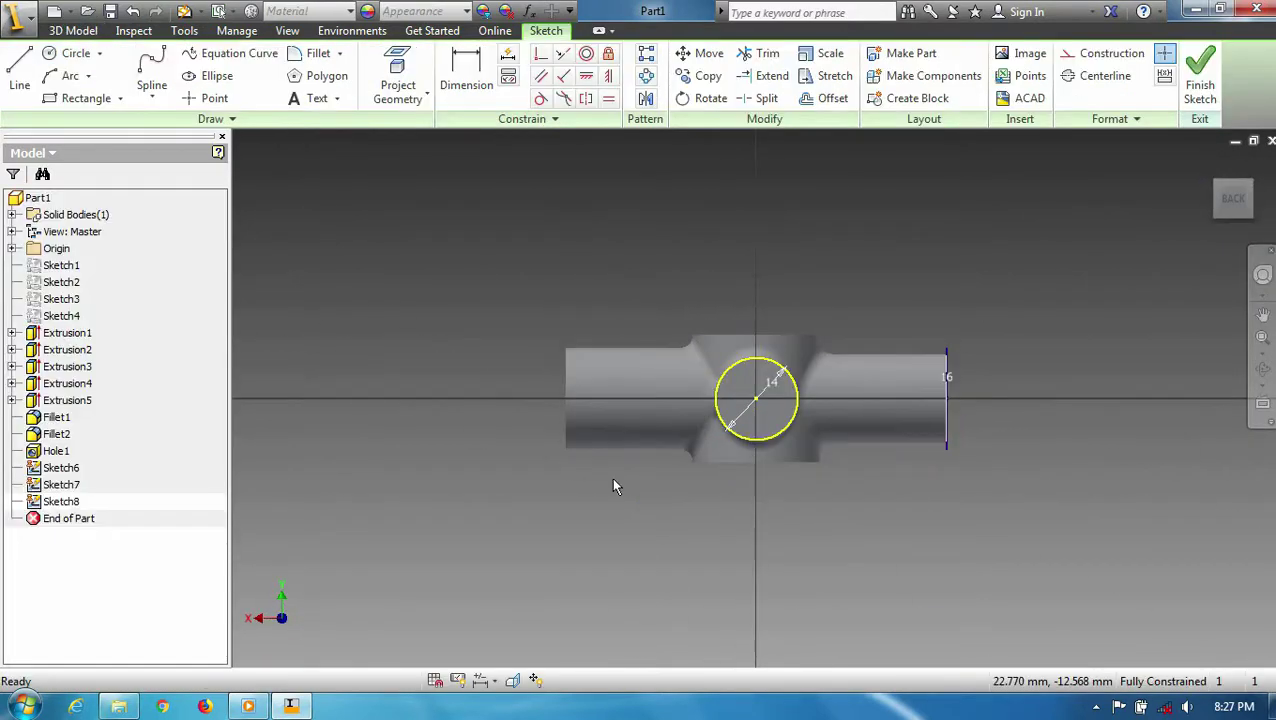
pyautogui.press('c')
pyautogui.click(755, 397)
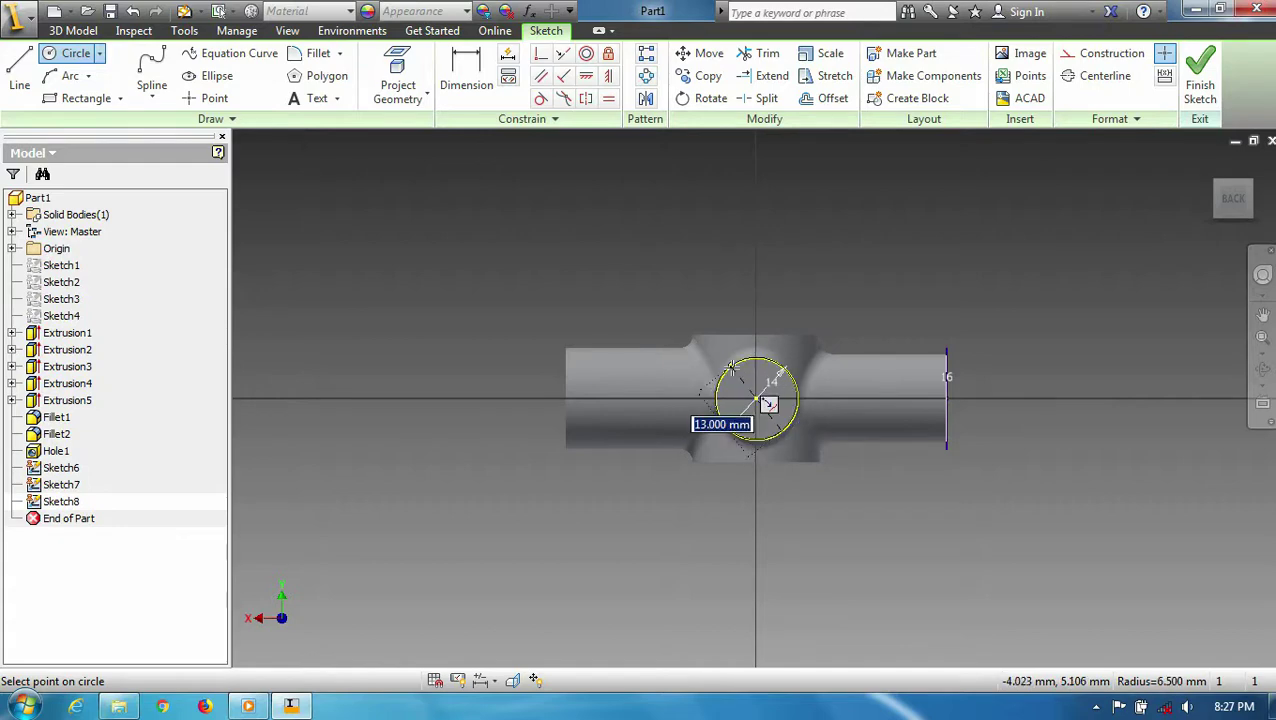
pyautogui.click(727, 357)
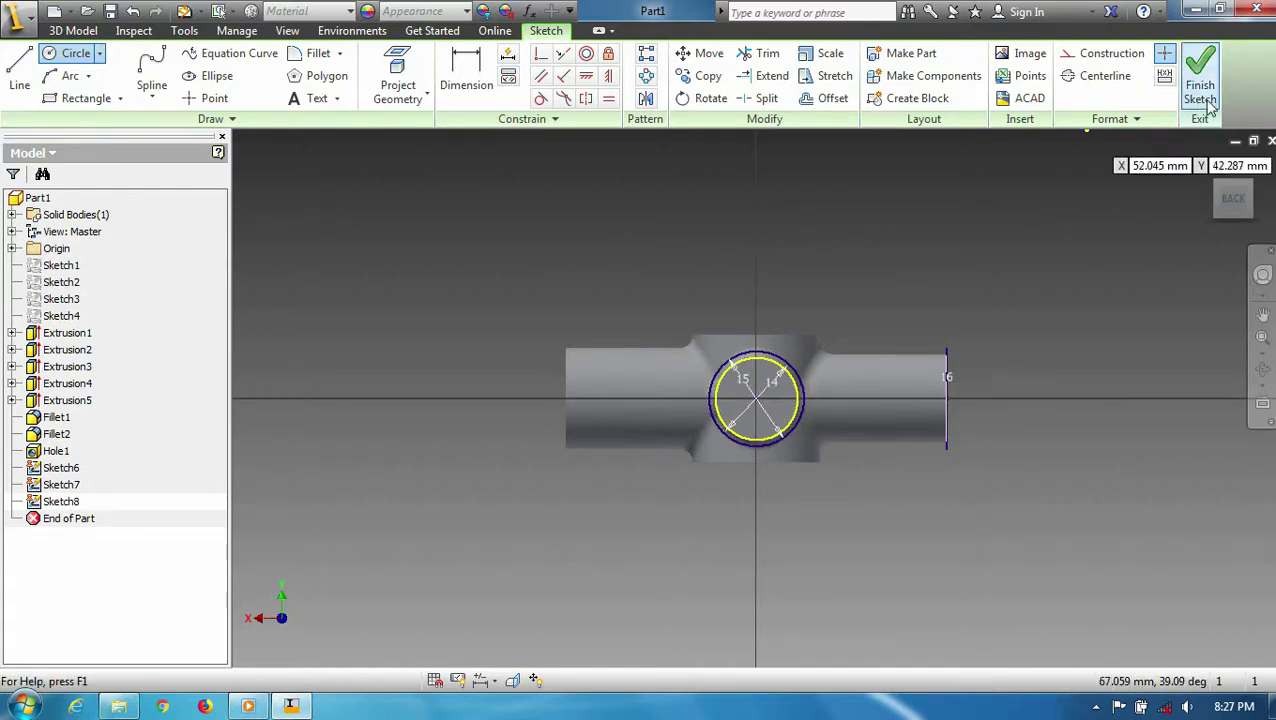
pyautogui.click(1200, 85)
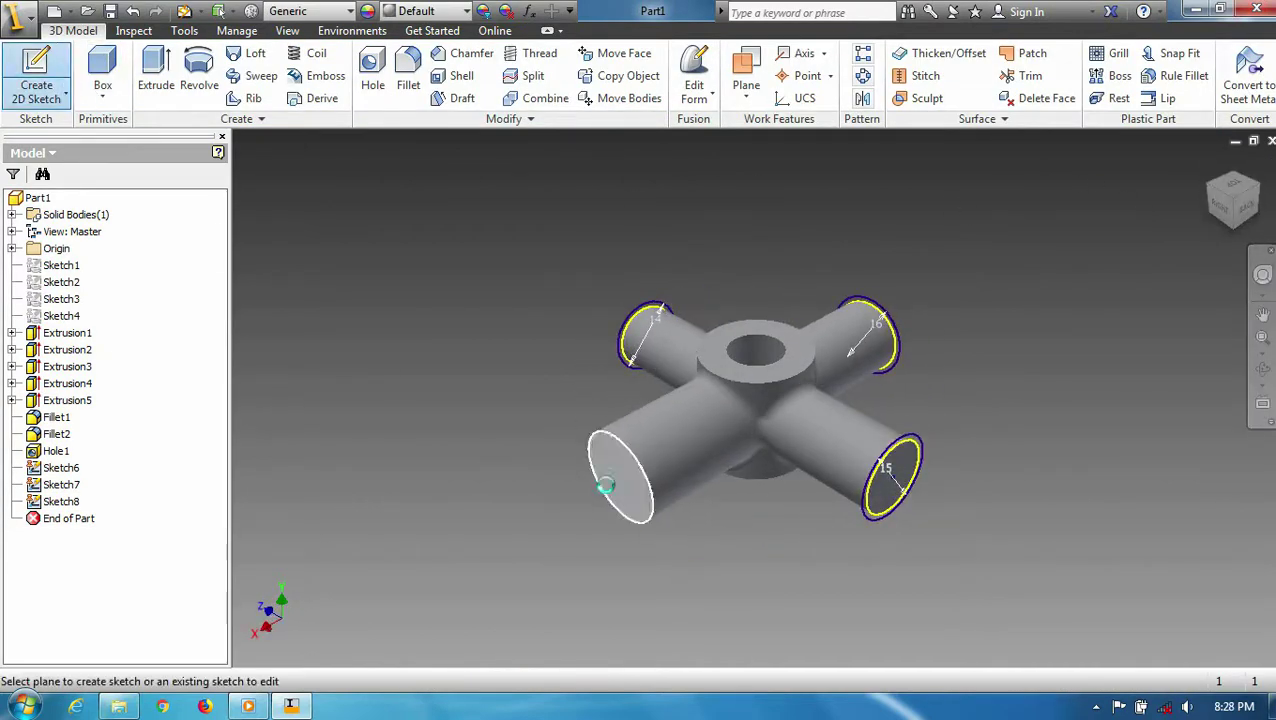
pyautogui.click(604, 486)
pyautogui.press('c')
pyautogui.click(757, 400)
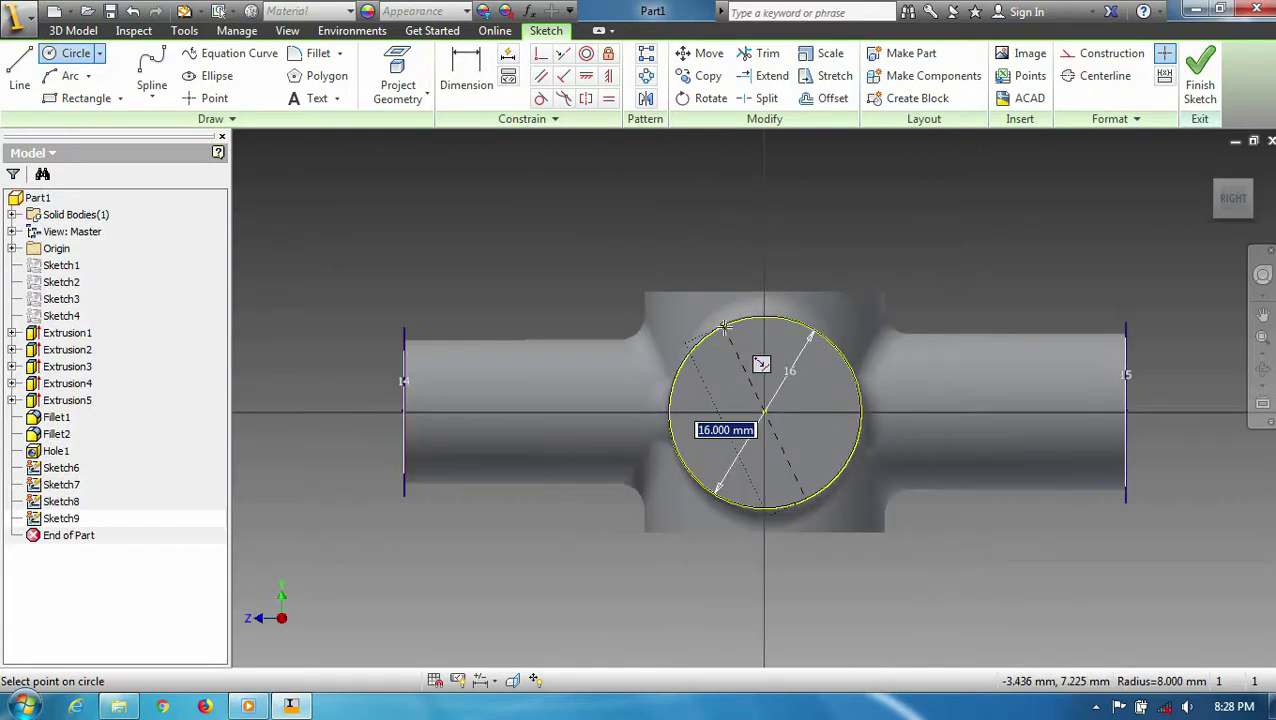
# Size the last circle 18 mm and extrude it 10 mm back into its arm as a collar
pyautogui.write('18')
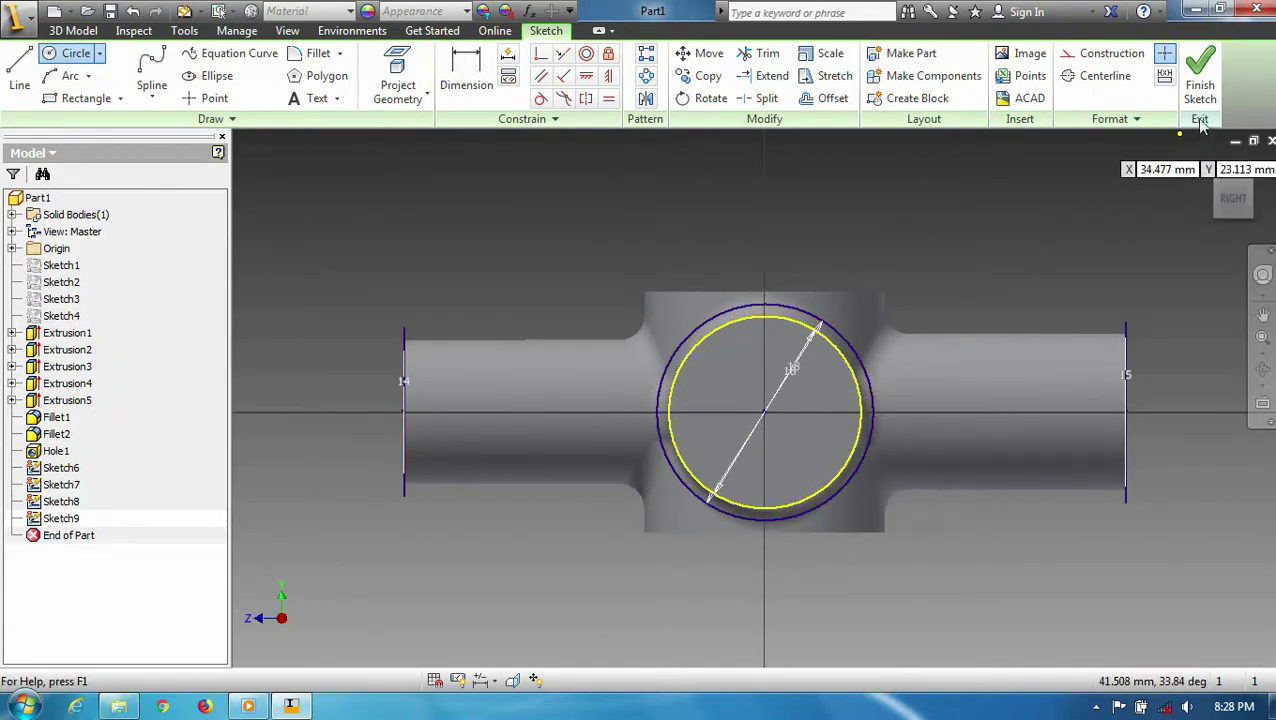
pyautogui.click(1200, 85)
pyautogui.click(1216, 172)
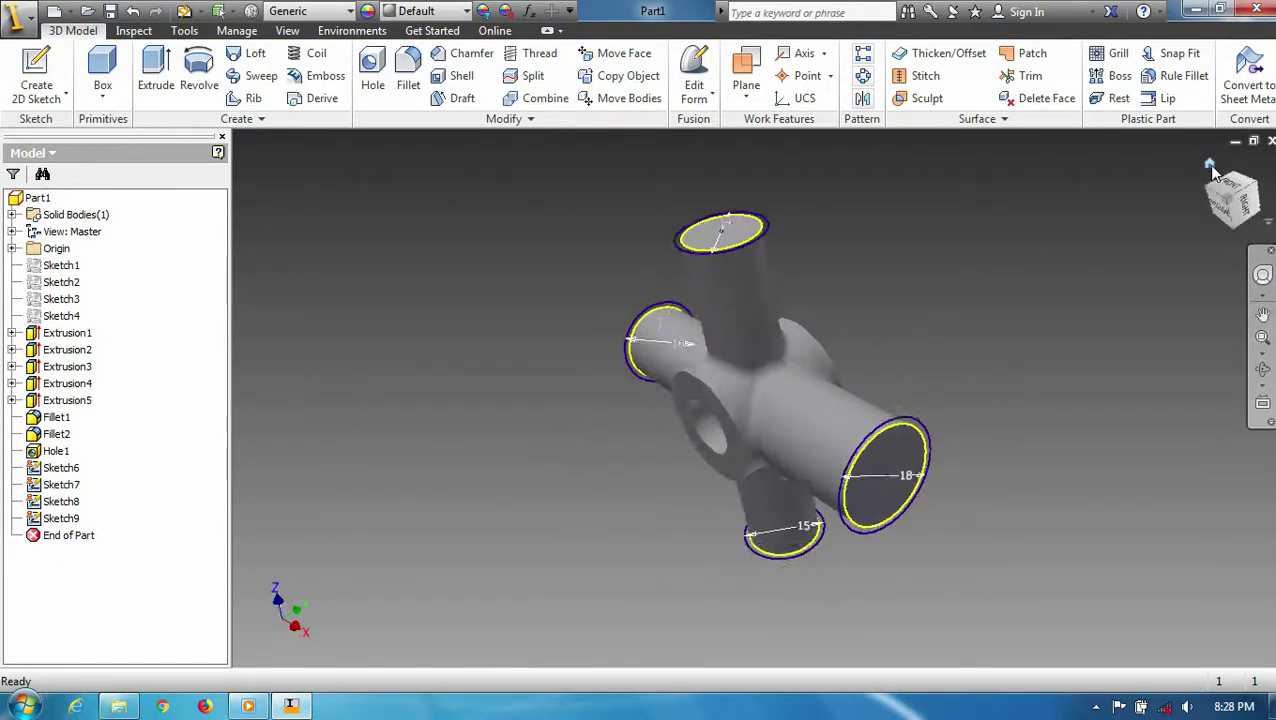
pyautogui.click(163, 70)
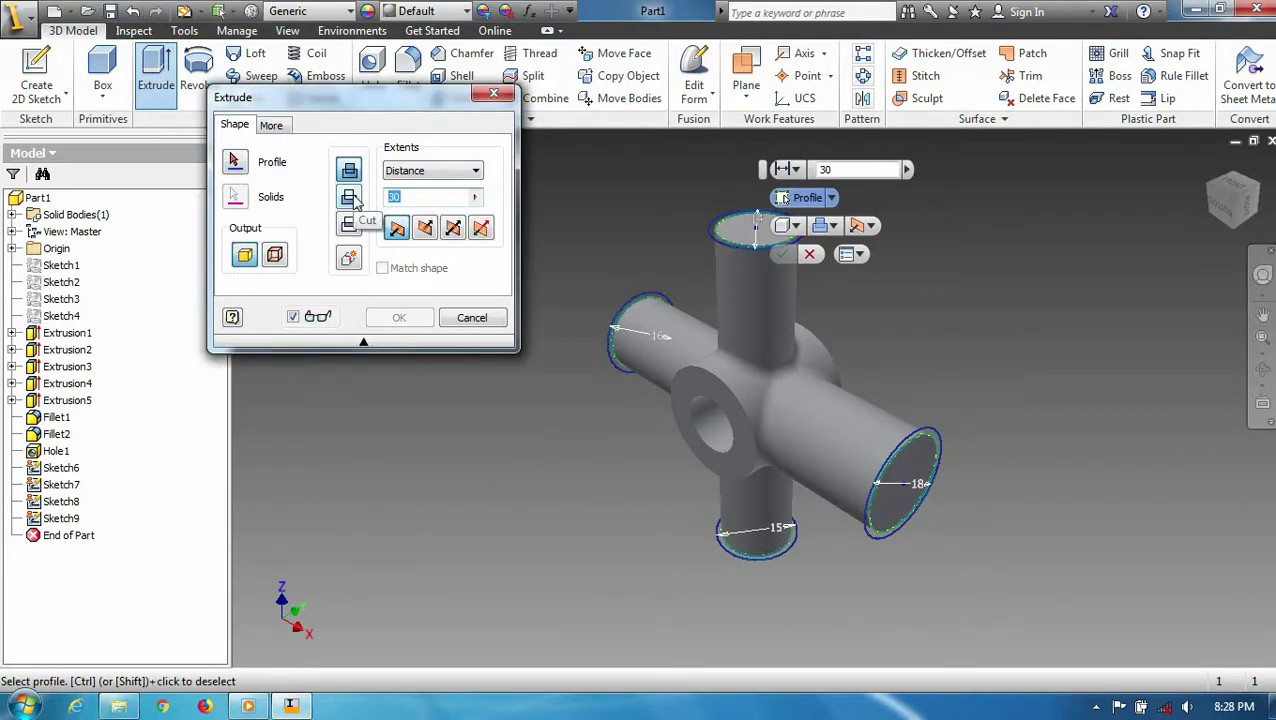
pyautogui.scroll(3, 932, 458)
pyautogui.scroll(-3, 932, 458)
pyautogui.click(424, 228)
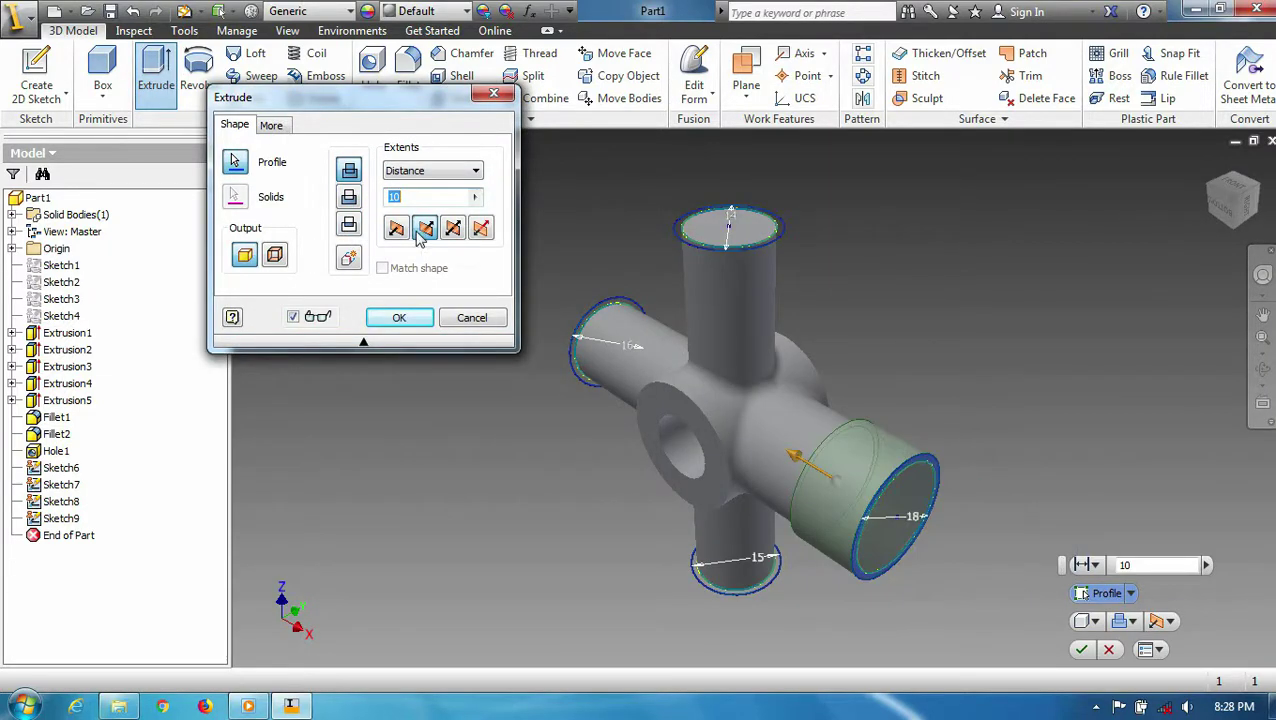
pyautogui.click(399, 317)
# Extrude 10 mm collars toward the centre on the top arm and the 16 mm arm
pyautogui.click(152, 68)
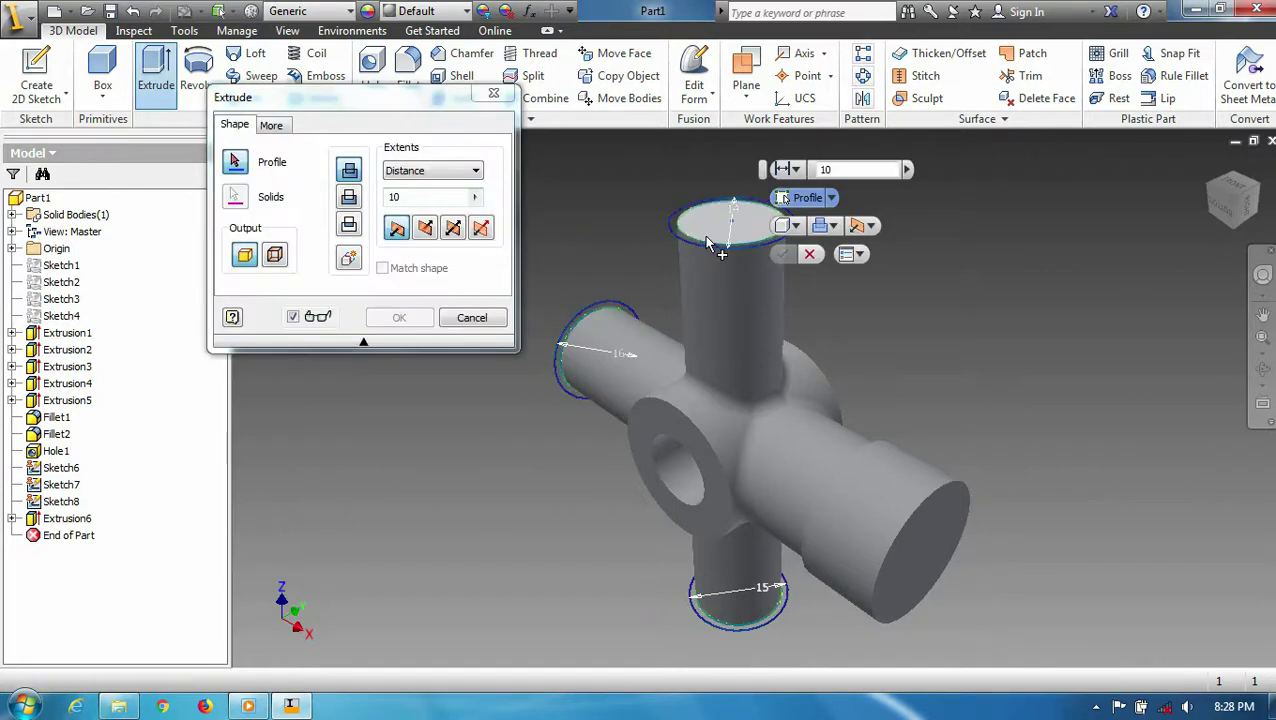
pyautogui.click(733, 222)
pyautogui.click(425, 228)
pyautogui.click(399, 318)
pyautogui.scroll(3, 585, 380)
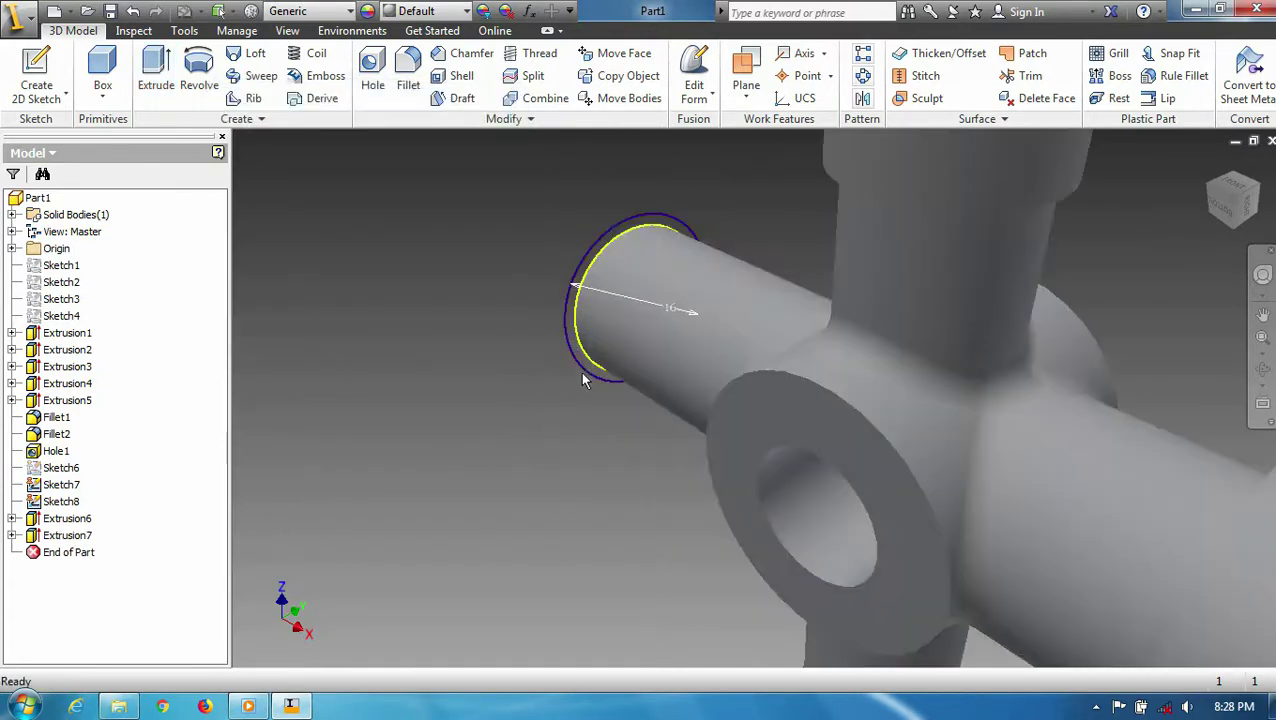
pyautogui.click(156, 84)
pyautogui.click(425, 228)
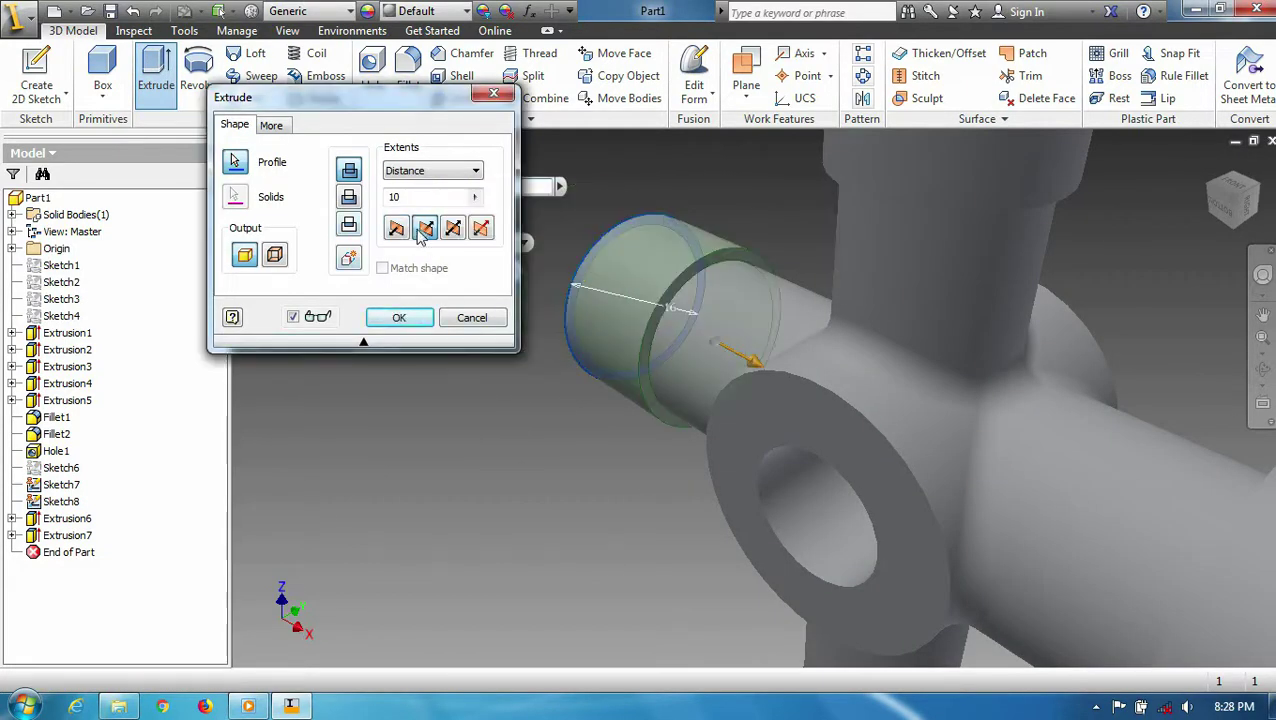
pyautogui.click(405, 316)
# Extrude the 15 mm ring 10 mm into its arm as the final collar
pyautogui.press('e')
pyautogui.scroll(3, 650, 421)
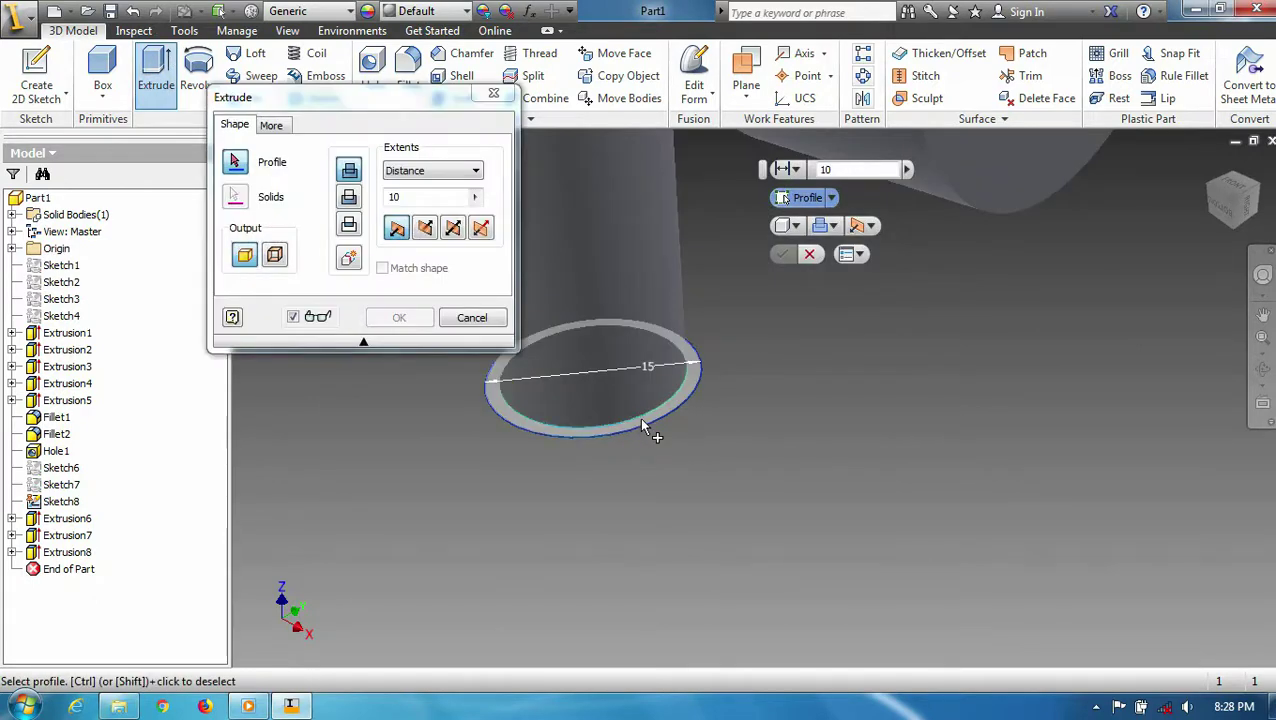
pyautogui.click(648, 420)
pyautogui.click(425, 228)
pyautogui.click(399, 317)
# Start a 2 mm fillet and select the first collar's ring edges
pyautogui.press('f')
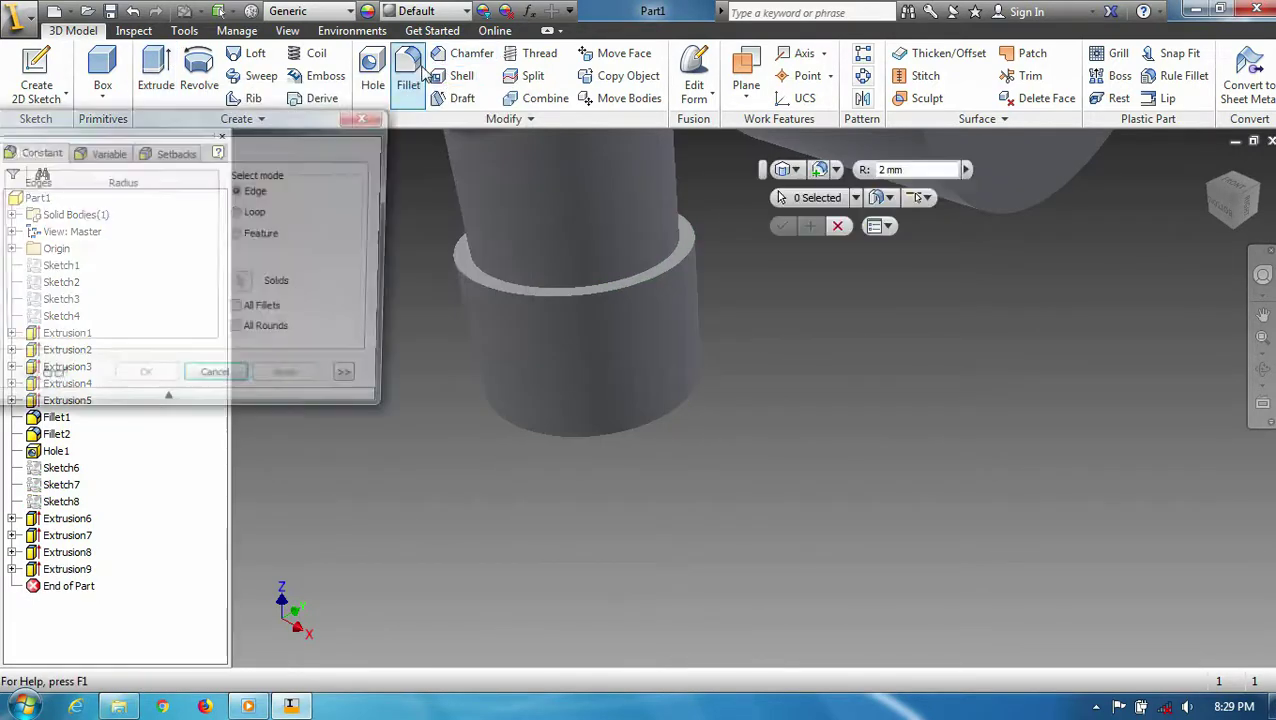
pyautogui.click(541, 276)
pyautogui.click(555, 276)
pyautogui.scroll(-3, 520, 250)
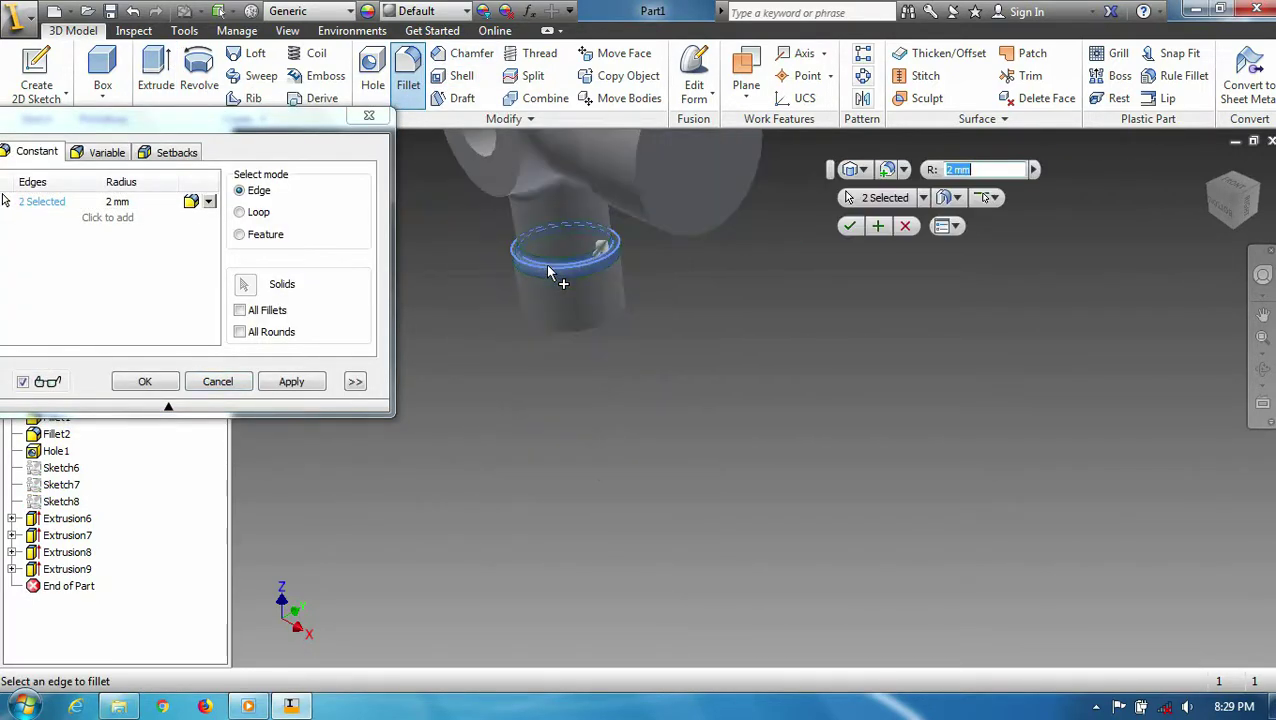
pyautogui.scroll(-3, 480, 180)
pyautogui.scroll(5, 490, 190)
pyautogui.click(500, 200)
# Add the collar edges on the other arms and apply the 2 mm fillet to all seven
pyautogui.scroll(-5, 604, 214)
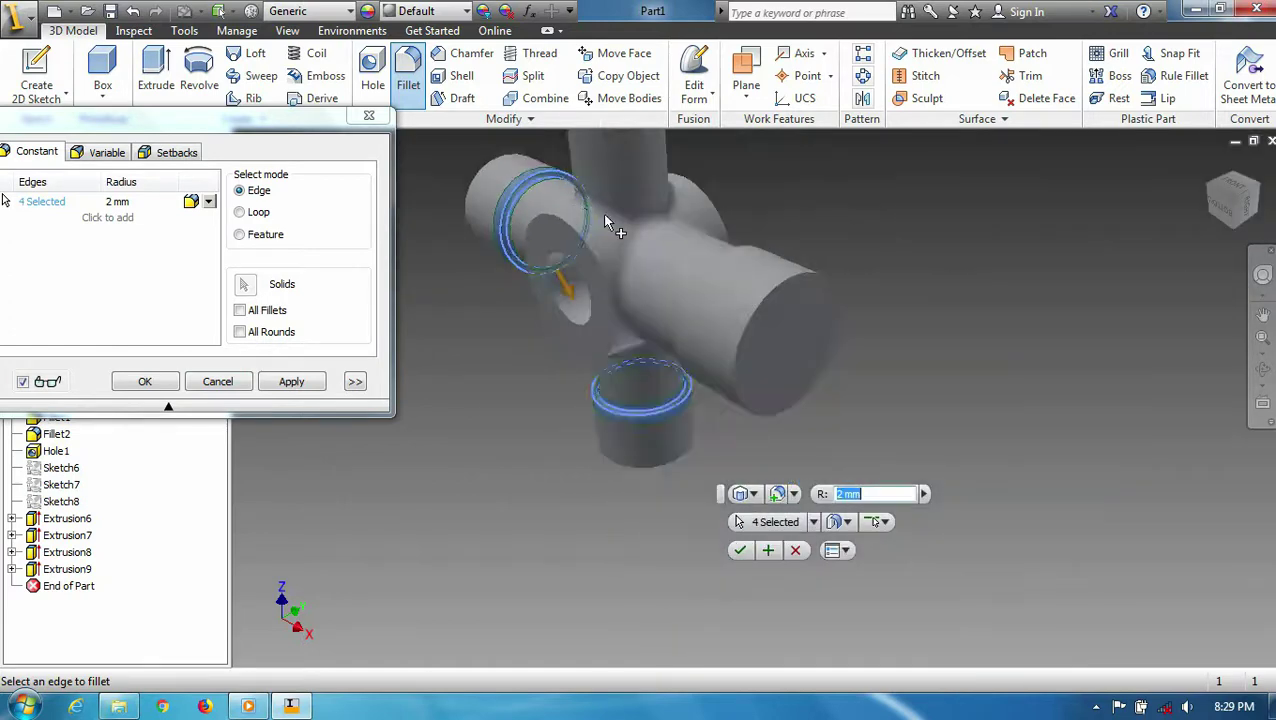
pyautogui.scroll(-3, 604, 214)
pyautogui.scroll(3, 835, 460)
pyautogui.scroll(5, 837, 447)
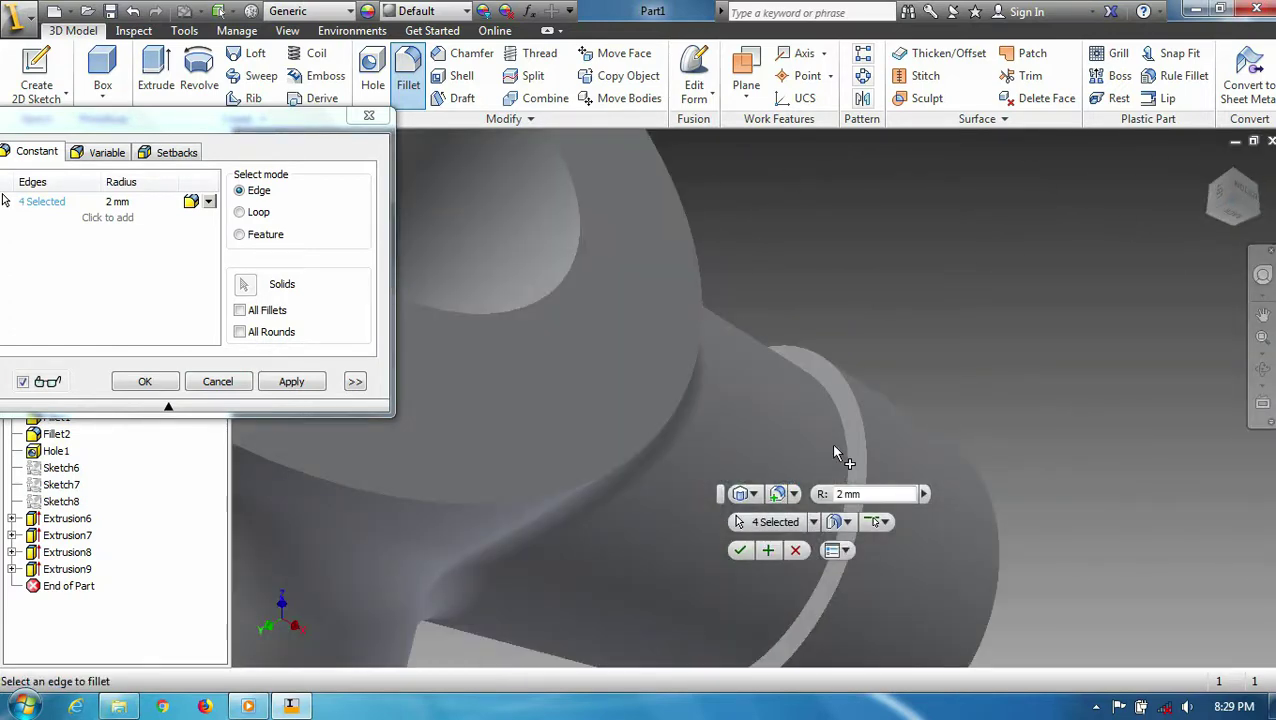
pyautogui.click(862, 417)
pyautogui.click(850, 440)
pyautogui.scroll(-5, 764, 336)
pyautogui.scroll(5, 580, 360)
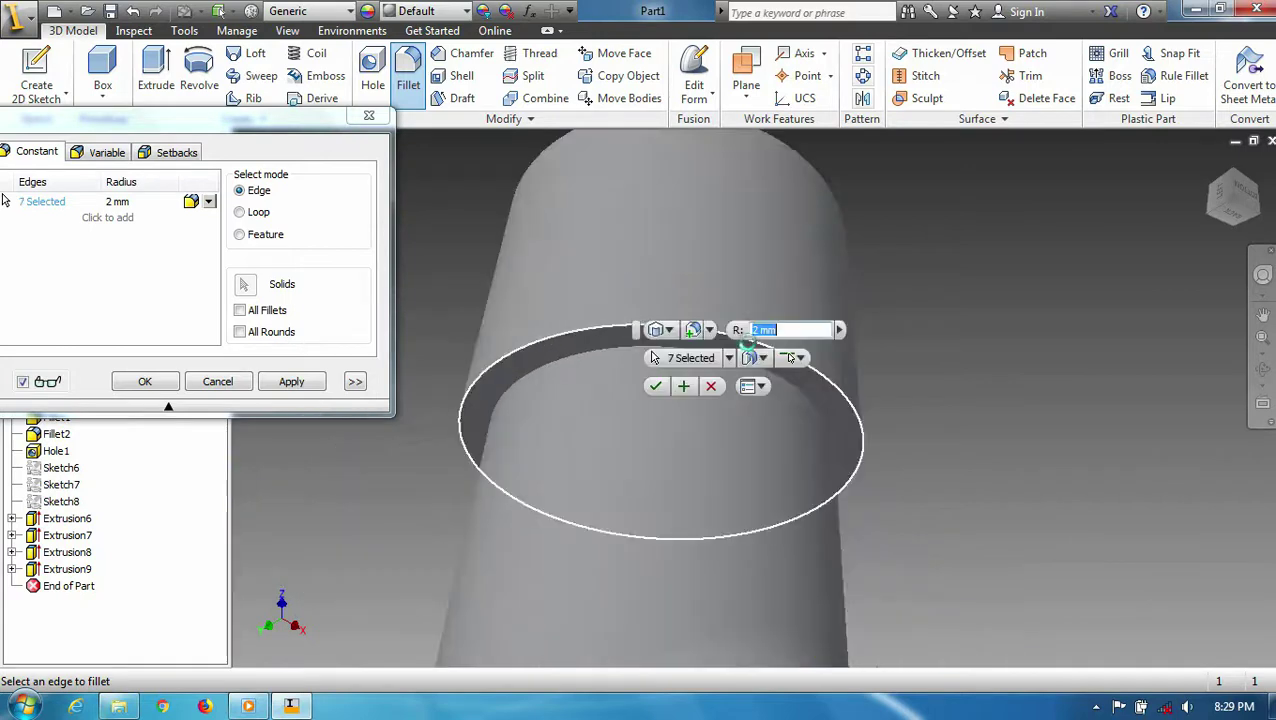
pyautogui.click(575, 365)
pyautogui.click(292, 382)
pyautogui.press('Escape')
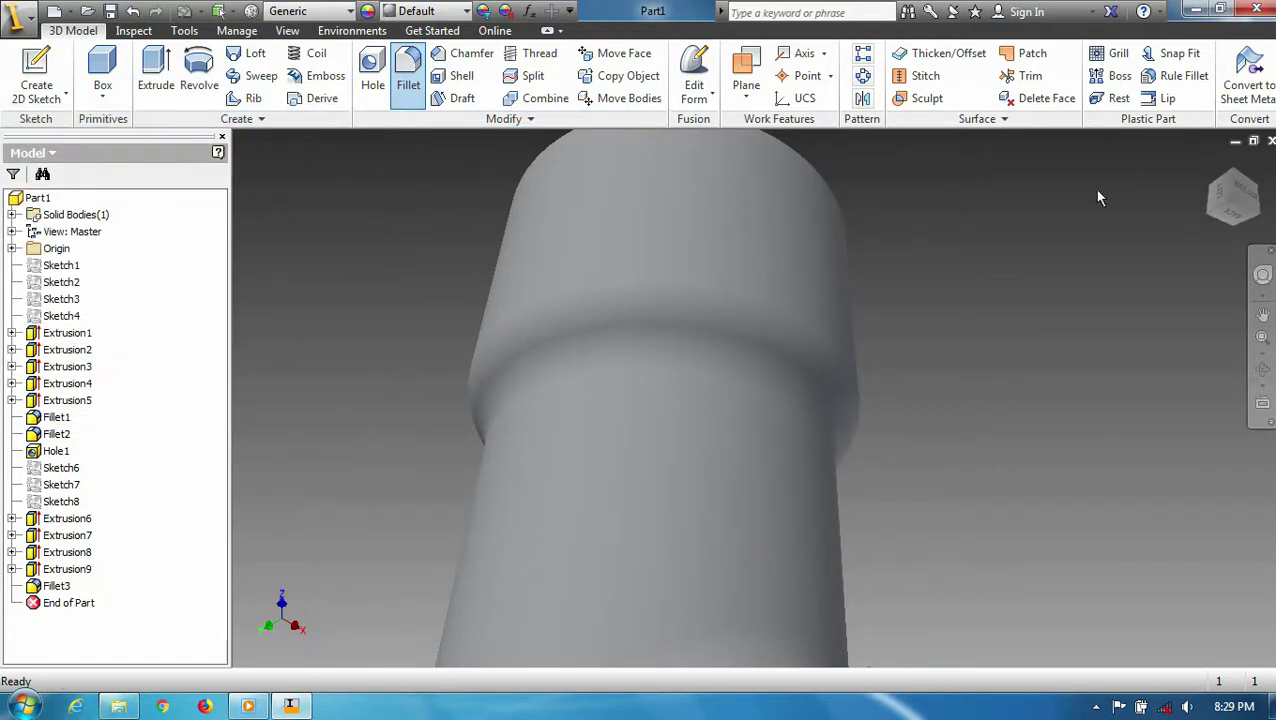
pyautogui.scroll(-5, 600, 400)
pyautogui.scroll(-3, 445, 423)
# Open a sketch on the top arm's end face and place a centred hexagon
pyautogui.press('s')
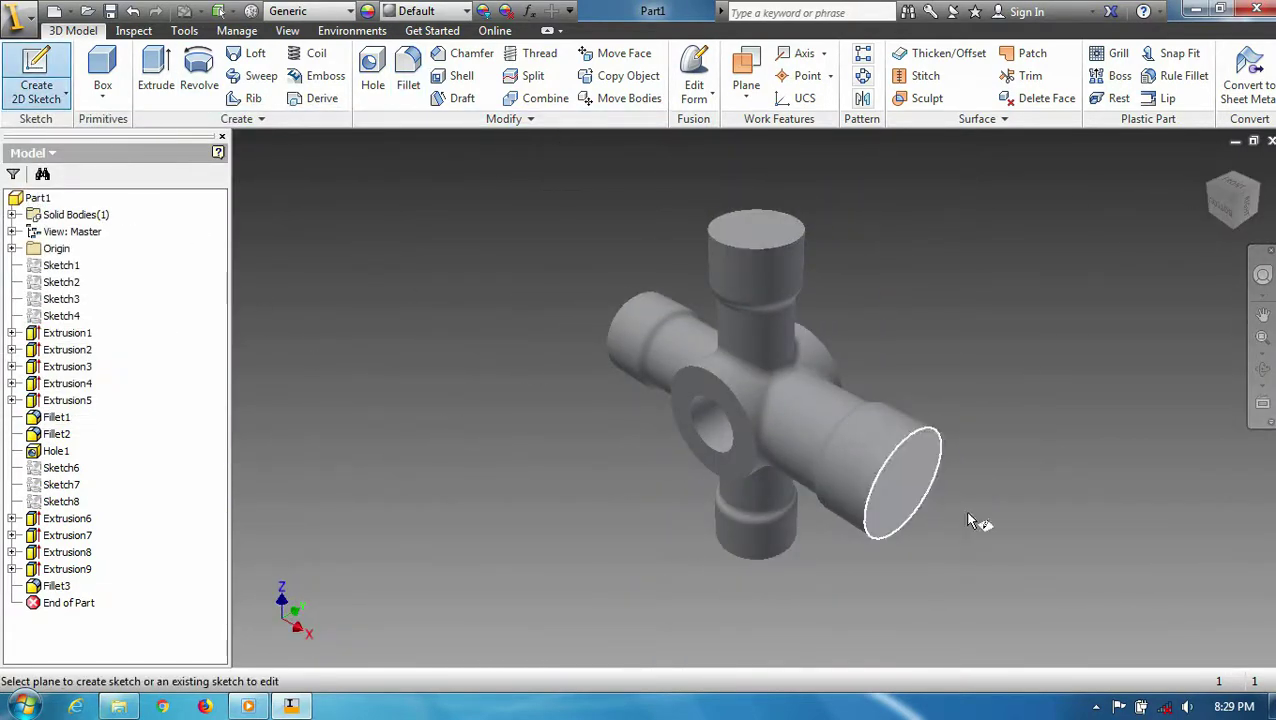
pyautogui.click(1230, 220)
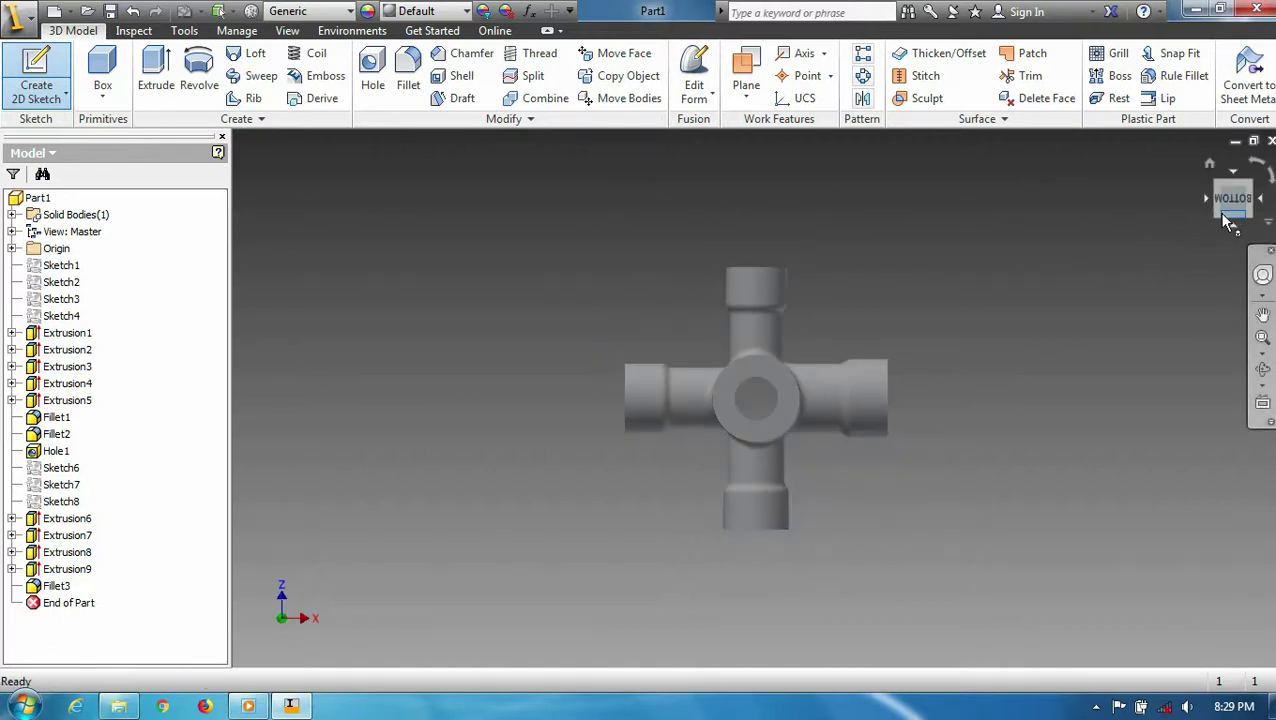
pyautogui.click(1240, 218)
pyautogui.scroll(3, 911, 265)
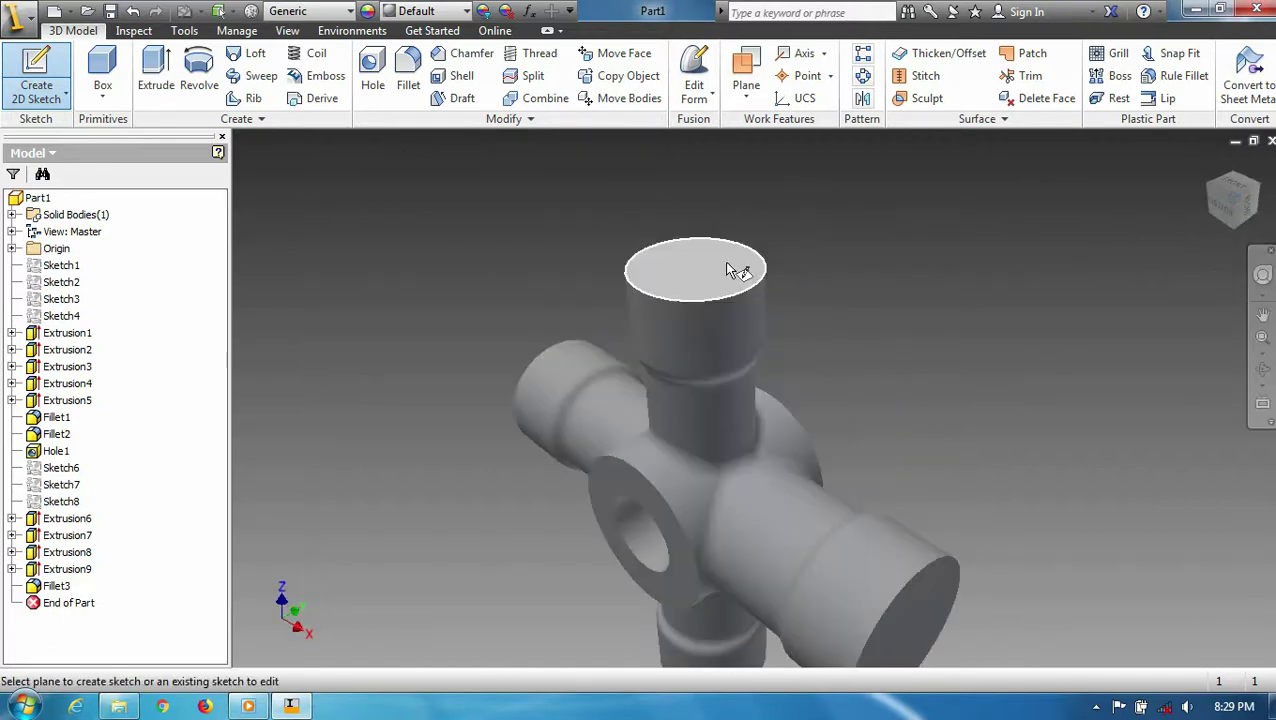
pyautogui.click(735, 270)
pyautogui.click(463, 80)
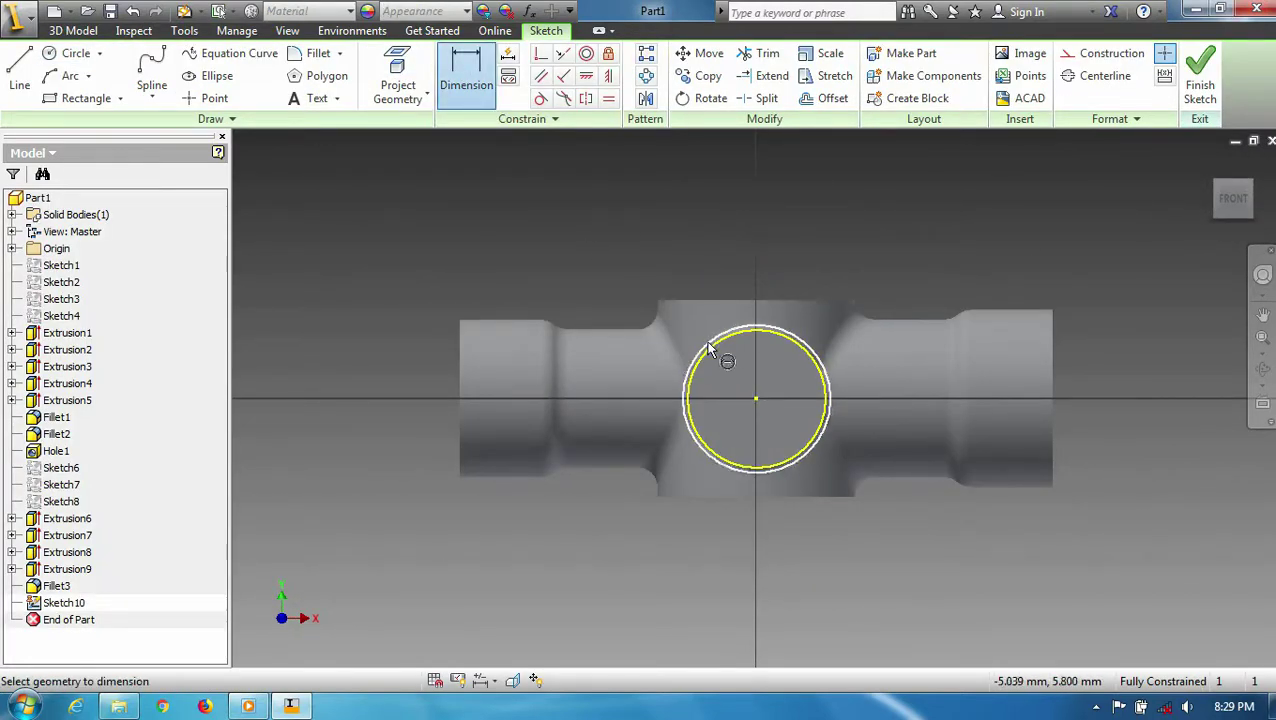
pyautogui.press('Escape')
pyautogui.click(75, 53)
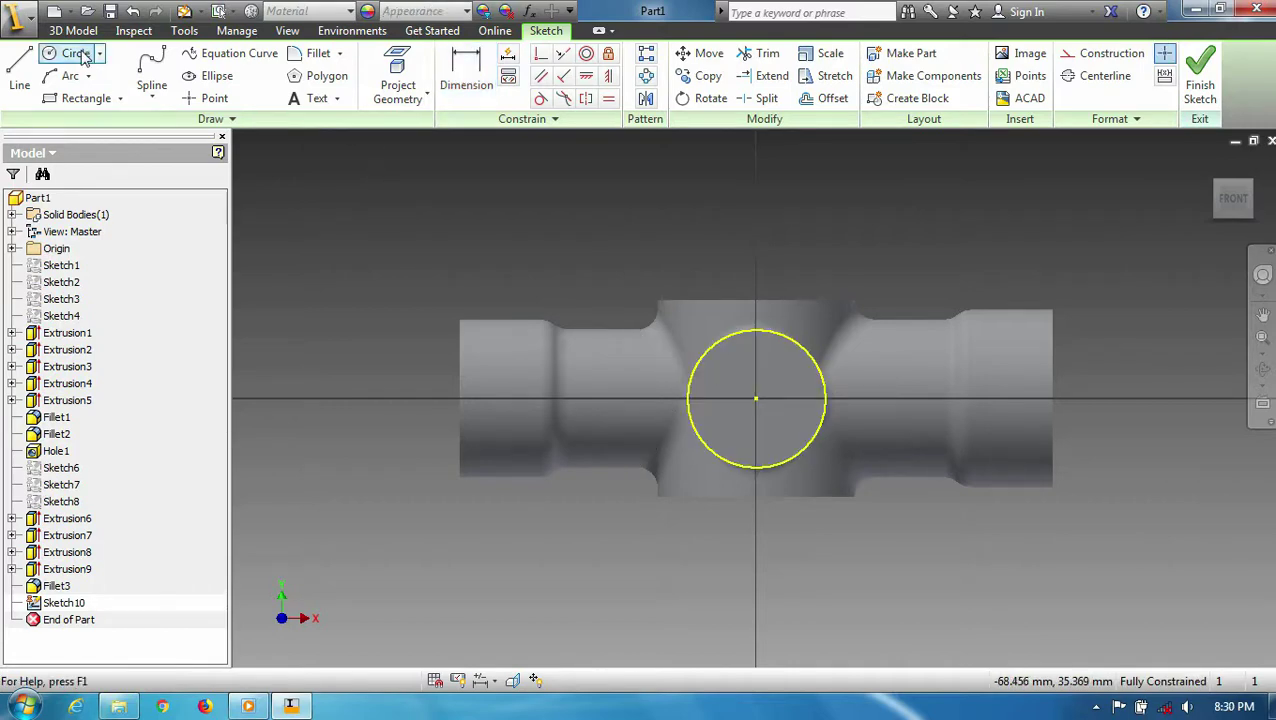
pyautogui.click(755, 399)
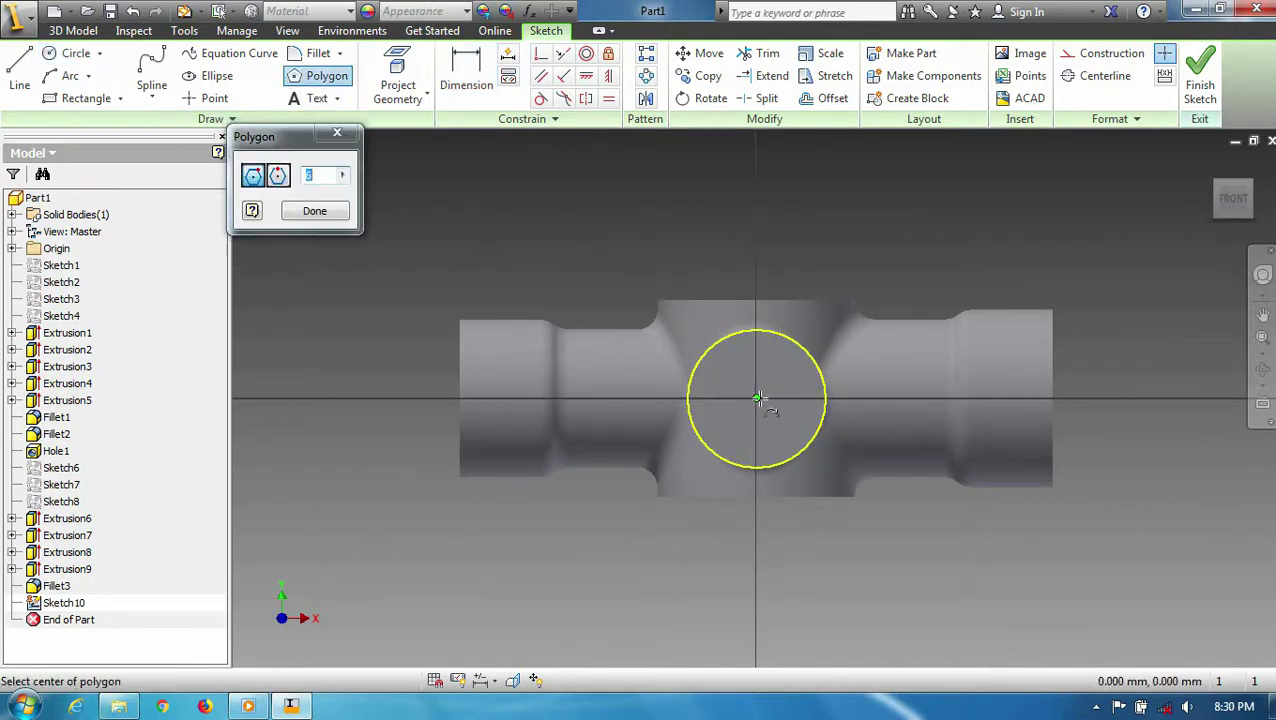
# Dimension the hexagon 10 across and finish the sketch
pyautogui.press('d')
pyautogui.click(721, 398)
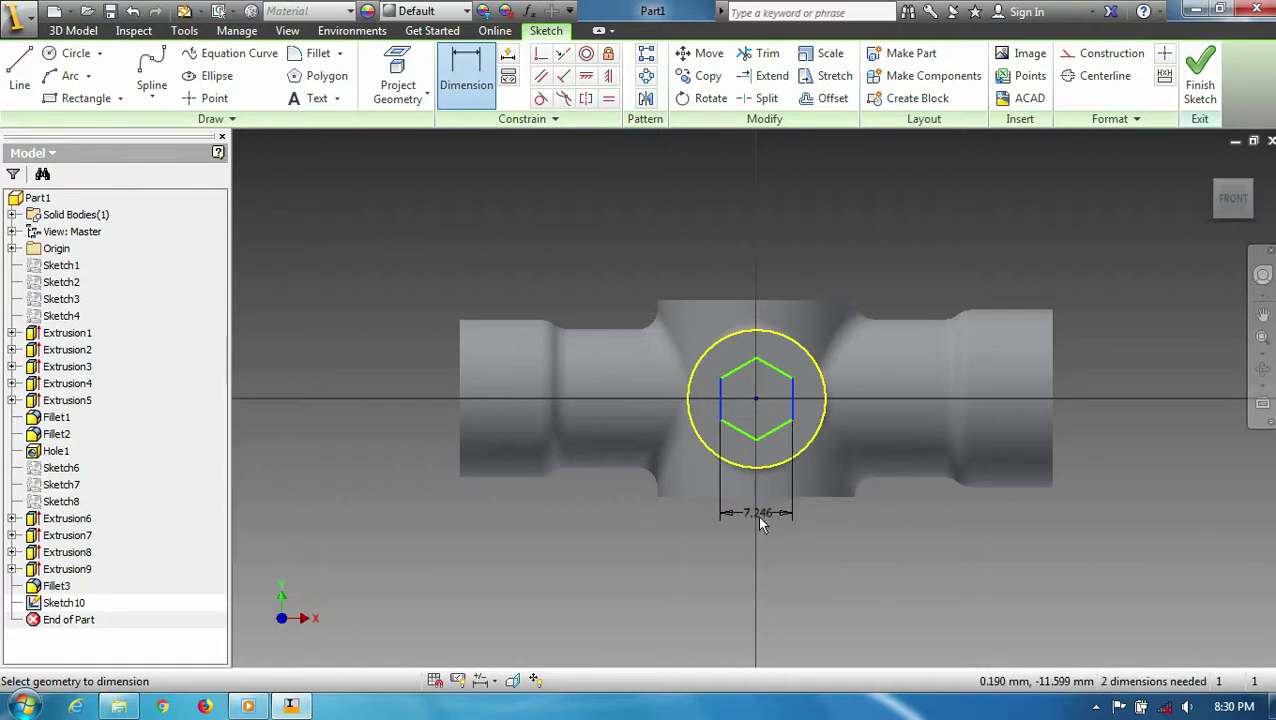
pyautogui.click(760, 525)
pyautogui.write('10')
pyautogui.press('Return')
pyautogui.click(1200, 85)
# Extrude the hexagon as a 10 mm-deep cut into the top arm
pyautogui.press('e')
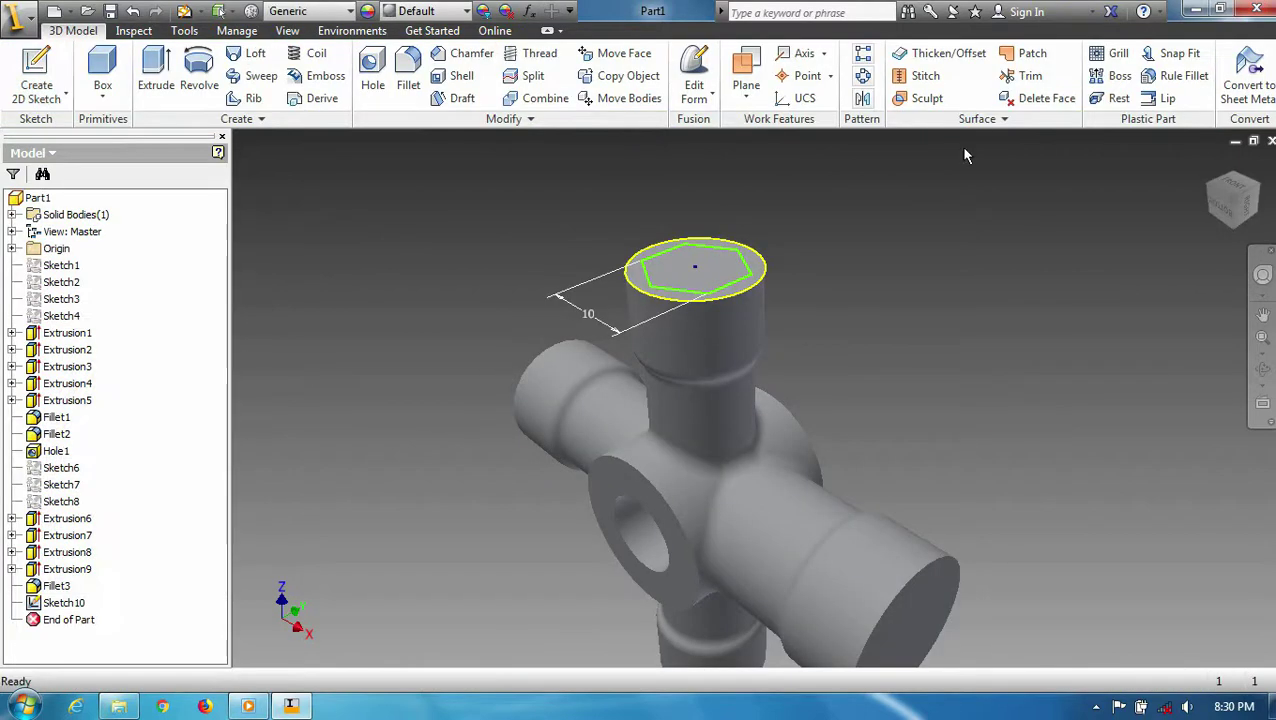
pyautogui.click(155, 72)
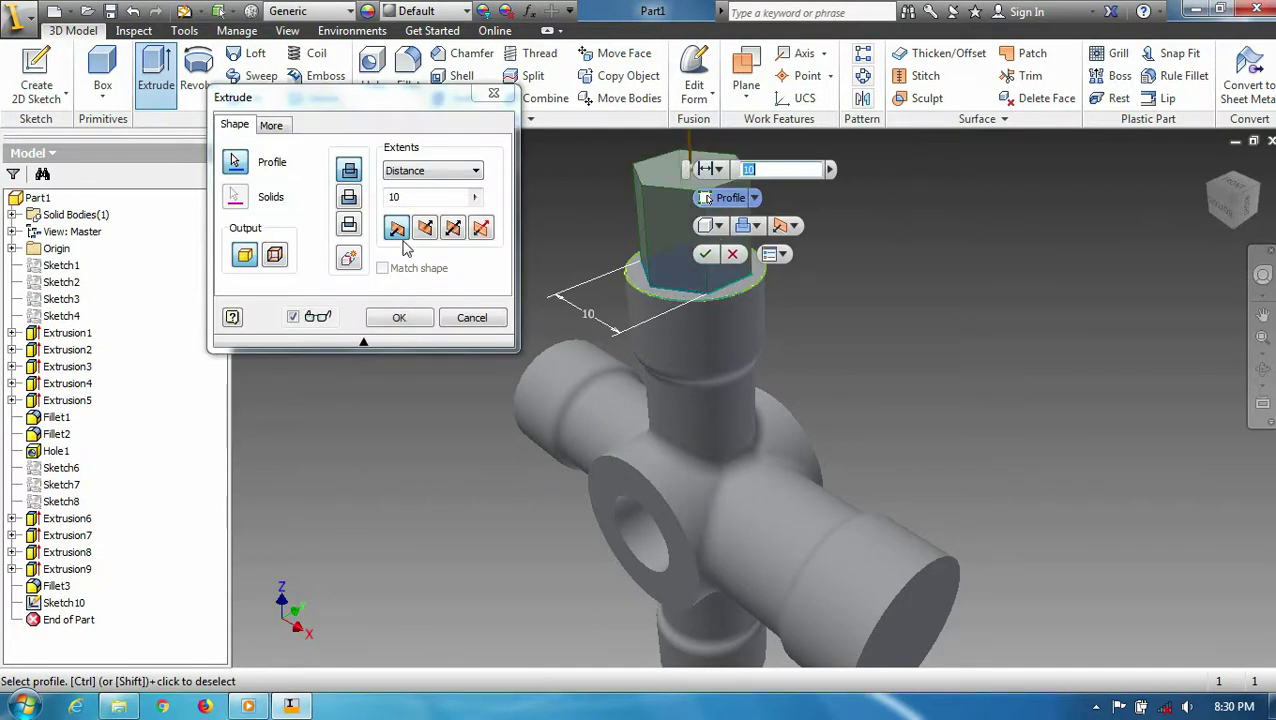
pyautogui.click(400, 318)
pyautogui.click(50, 68)
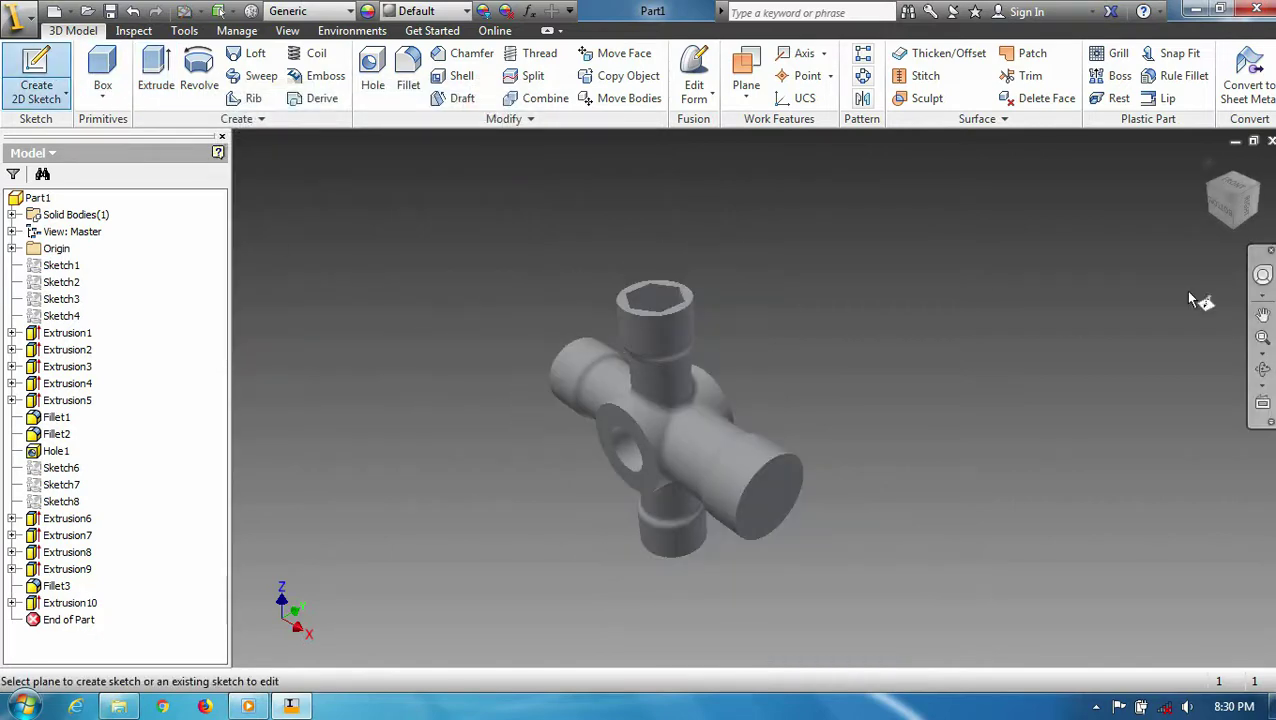
# Sketch a centred hexagon 11 across on the first remaining arm end
pyautogui.scroll(5, 766, 516)
pyautogui.click(621, 313)
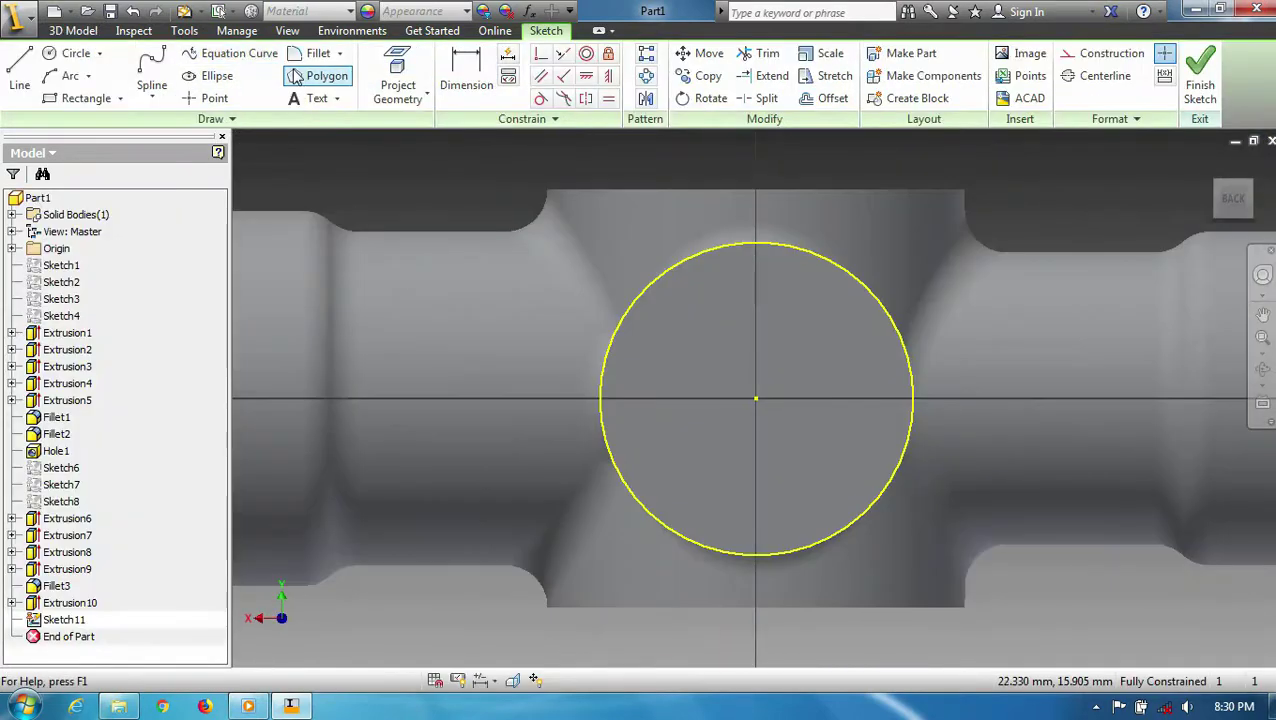
pyautogui.click(753, 399)
pyautogui.press('d')
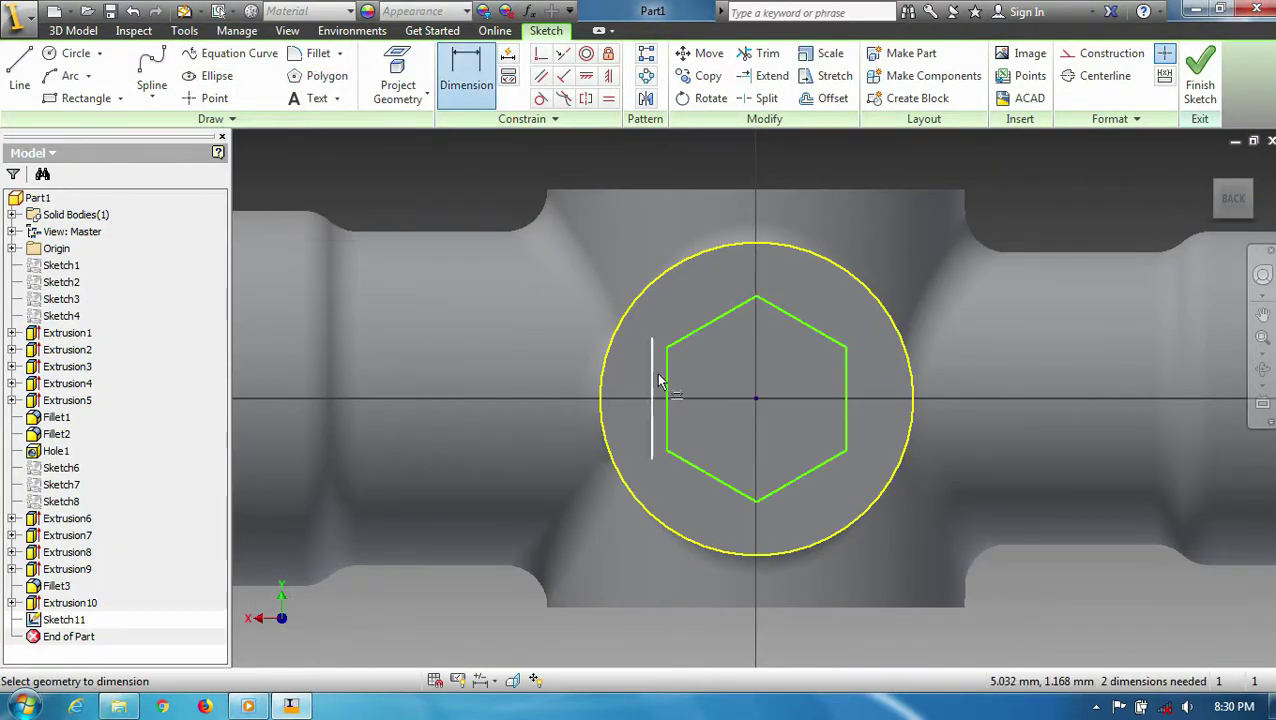
pyautogui.click(755, 166)
pyautogui.write('11')
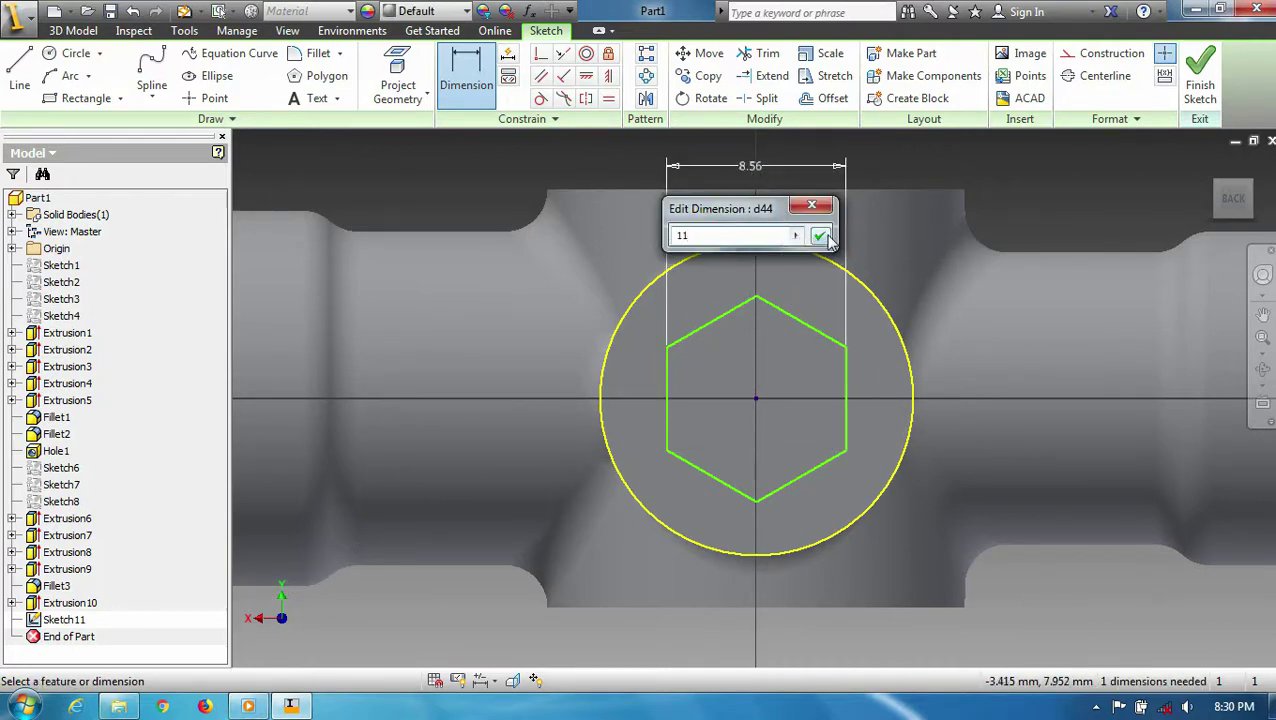
pyautogui.click(821, 236)
pyautogui.click(1200, 75)
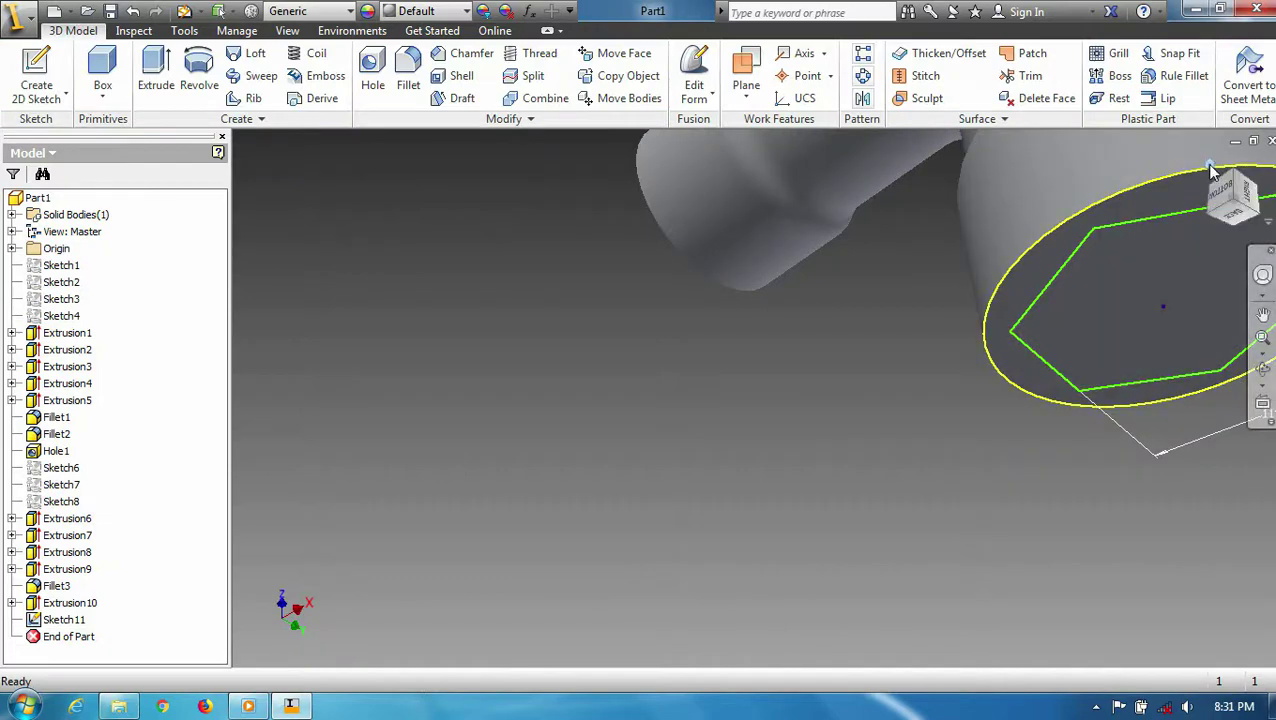
# Sketch a centred hexagon 12 across on the side arm's end face
pyautogui.moveTo(1215, 222); pyautogui.dragTo(1040, 239)
pyautogui.click(36, 75)
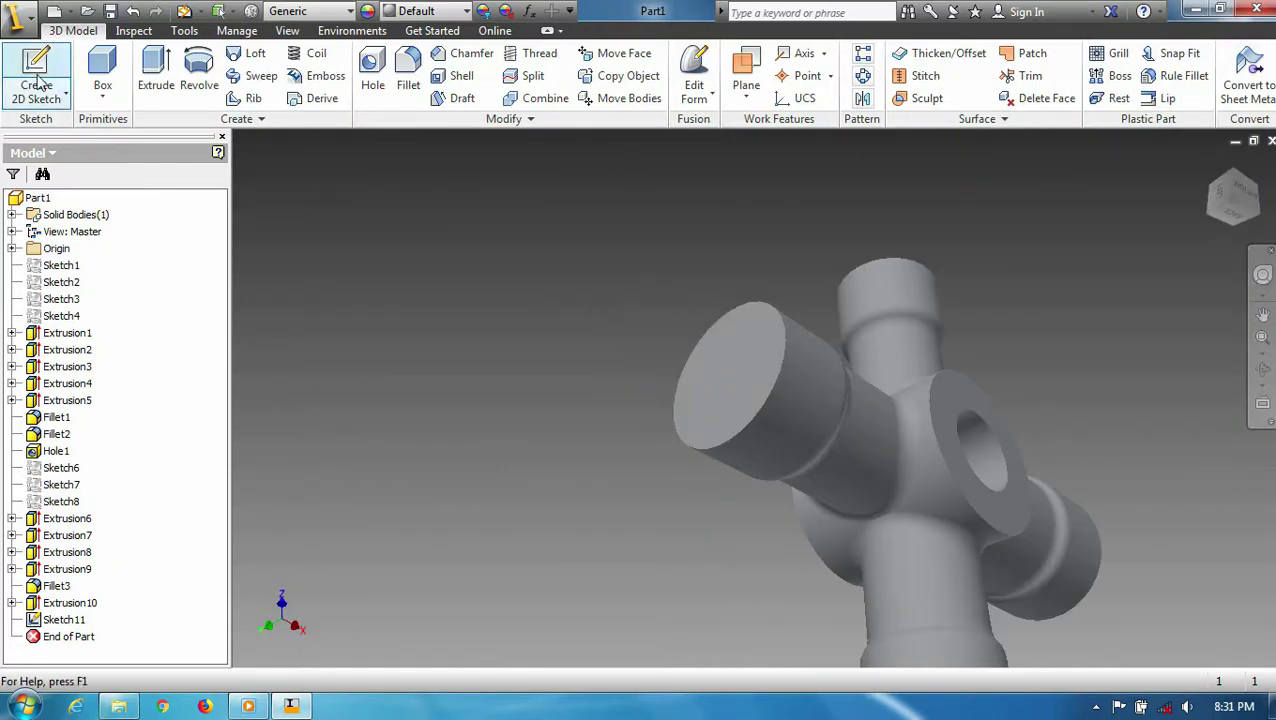
pyautogui.click(720, 378)
pyautogui.click(320, 76)
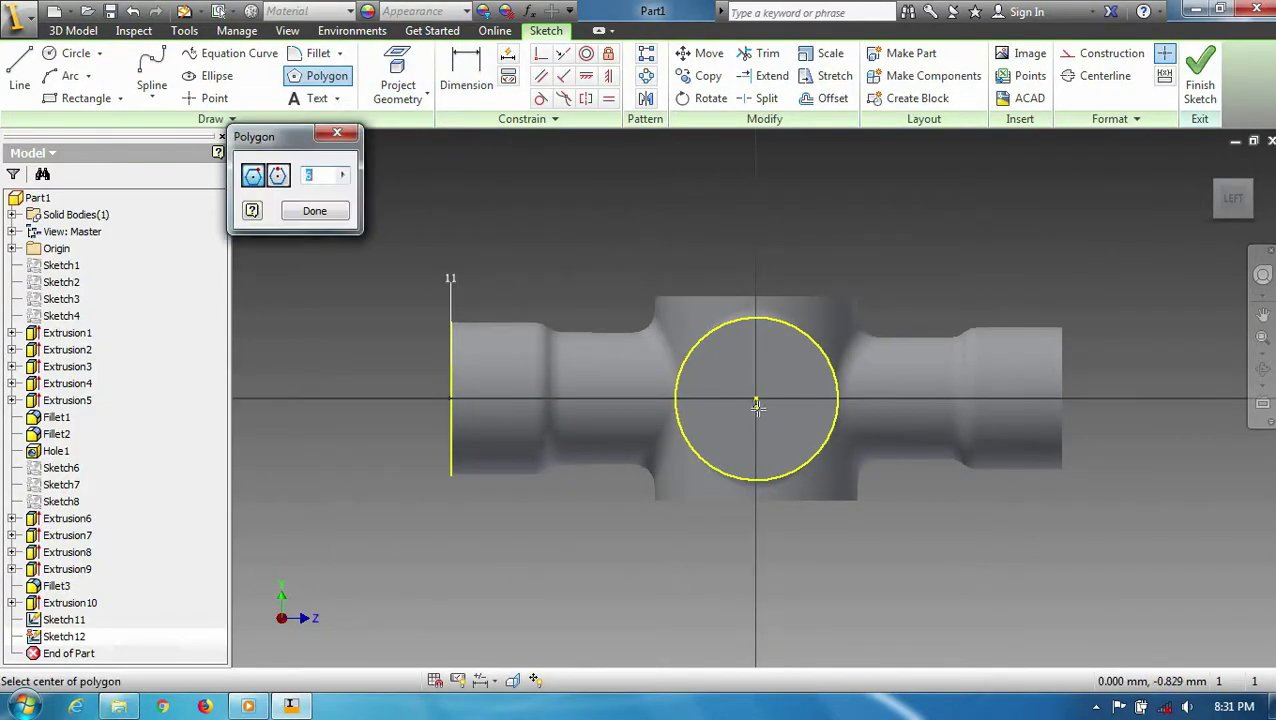
pyautogui.click(757, 348)
pyautogui.press('d')
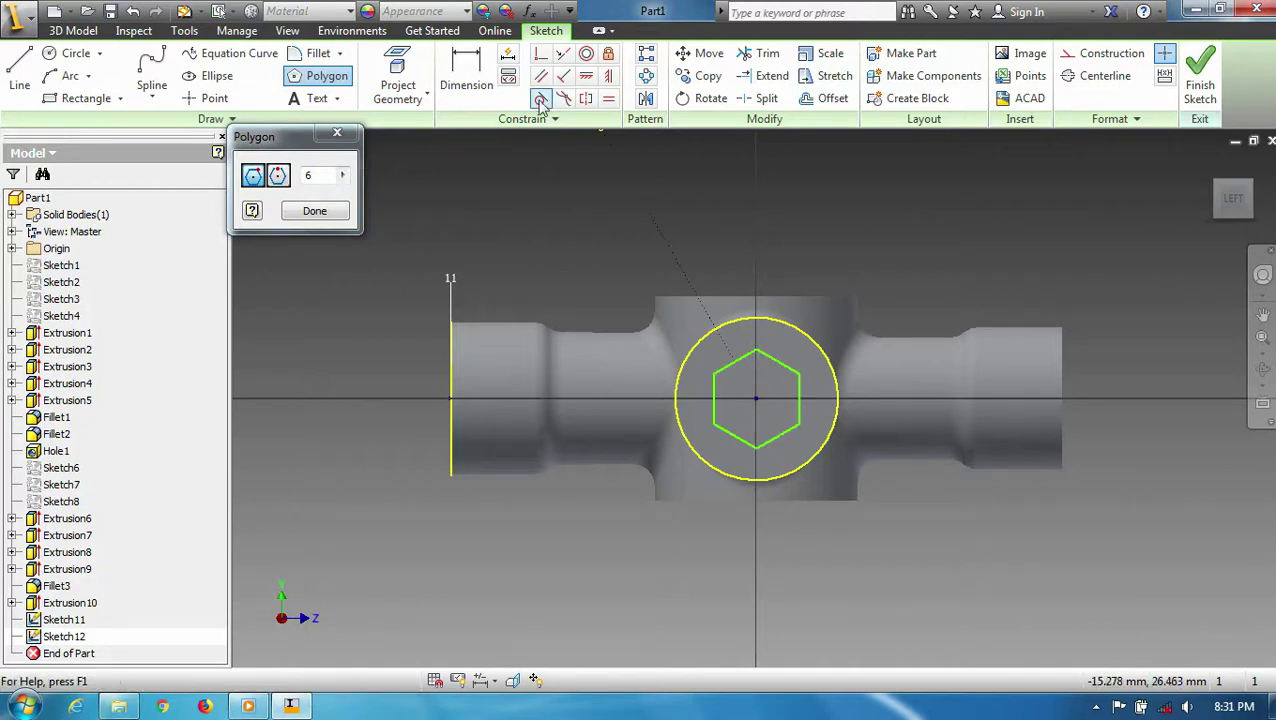
pyautogui.click(752, 520)
pyautogui.write('12')
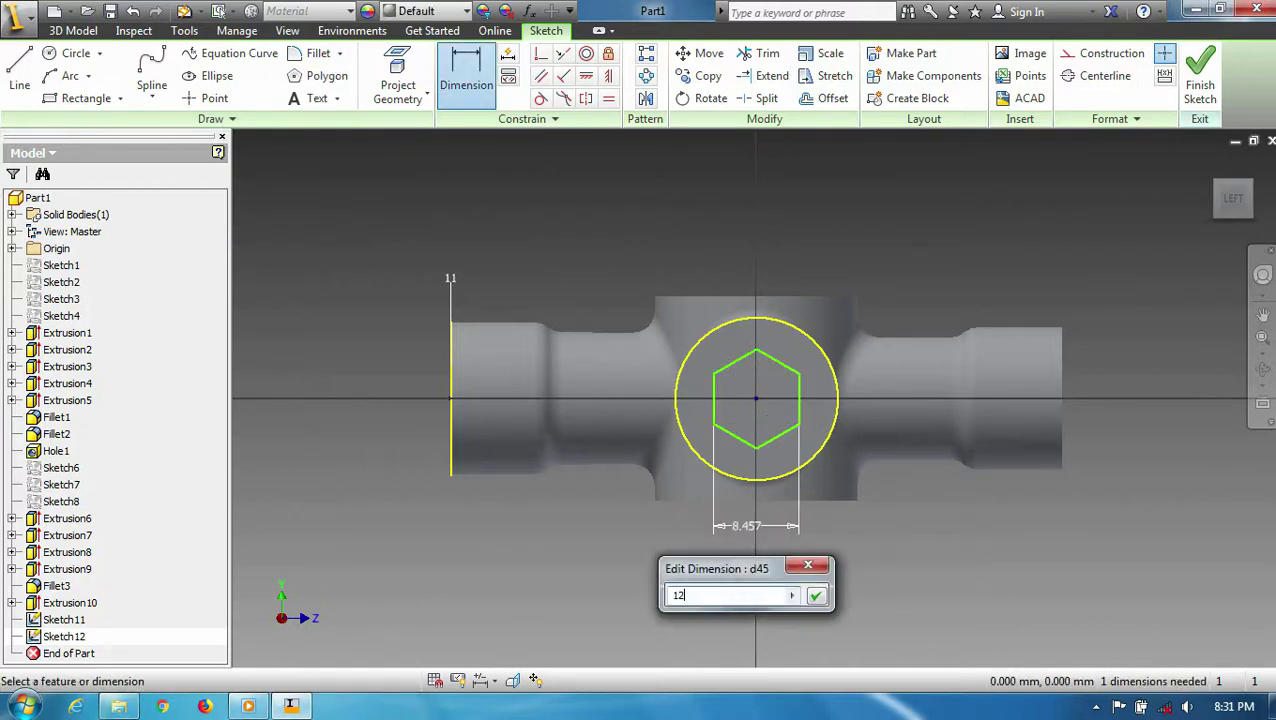
pyautogui.click(816, 597)
pyautogui.click(1200, 80)
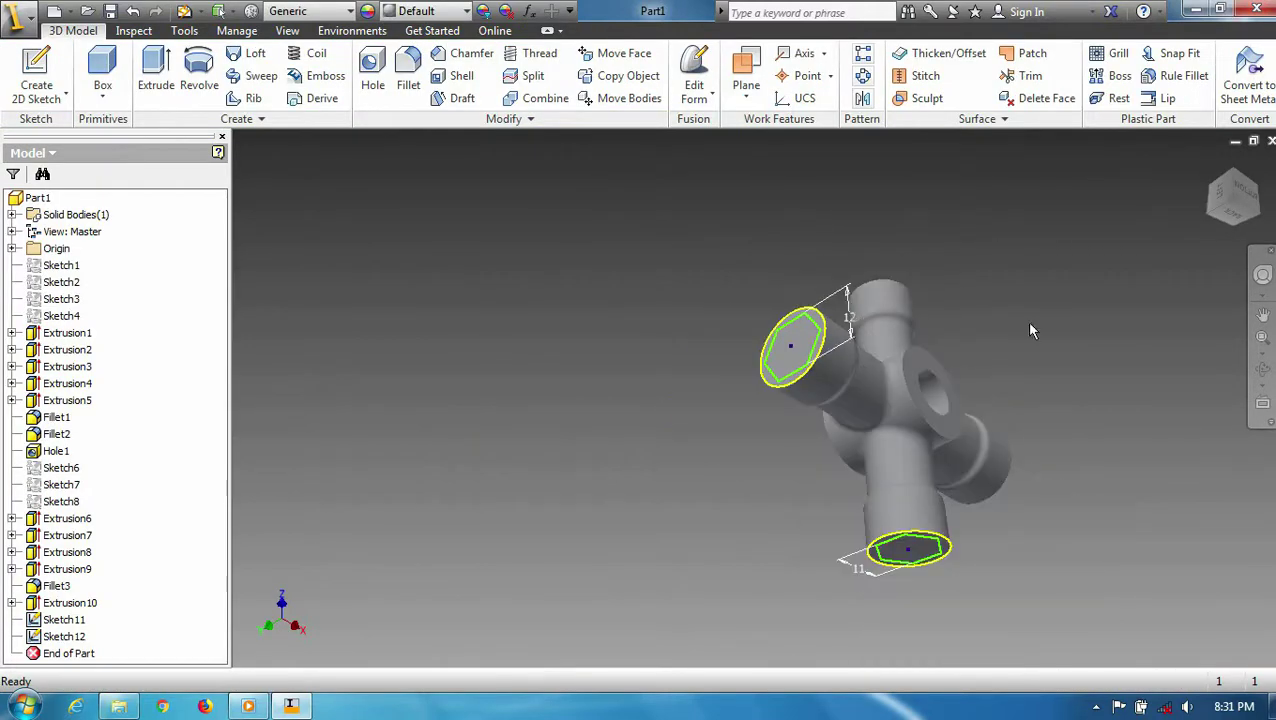
# Sketch a centred hexagon 14 across on the right arm's end face
pyautogui.click(1209, 163)
pyautogui.click(36, 80)
pyautogui.click(868, 493)
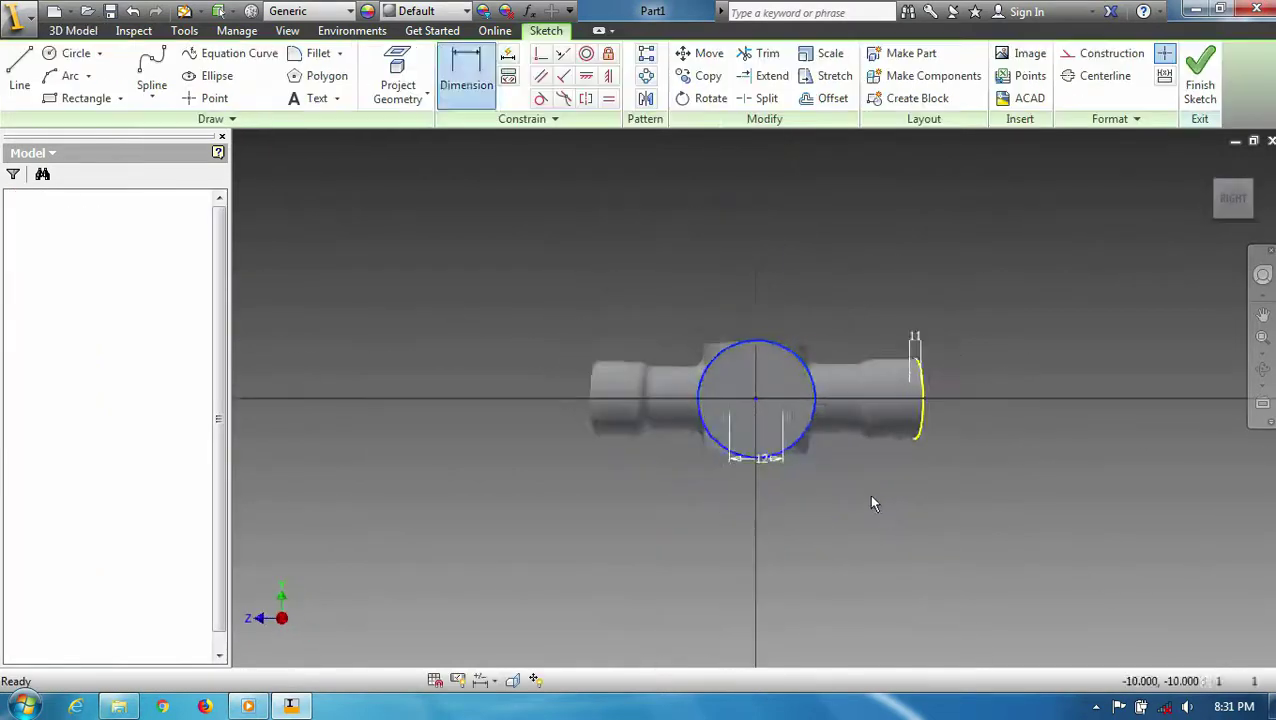
pyautogui.click(320, 76)
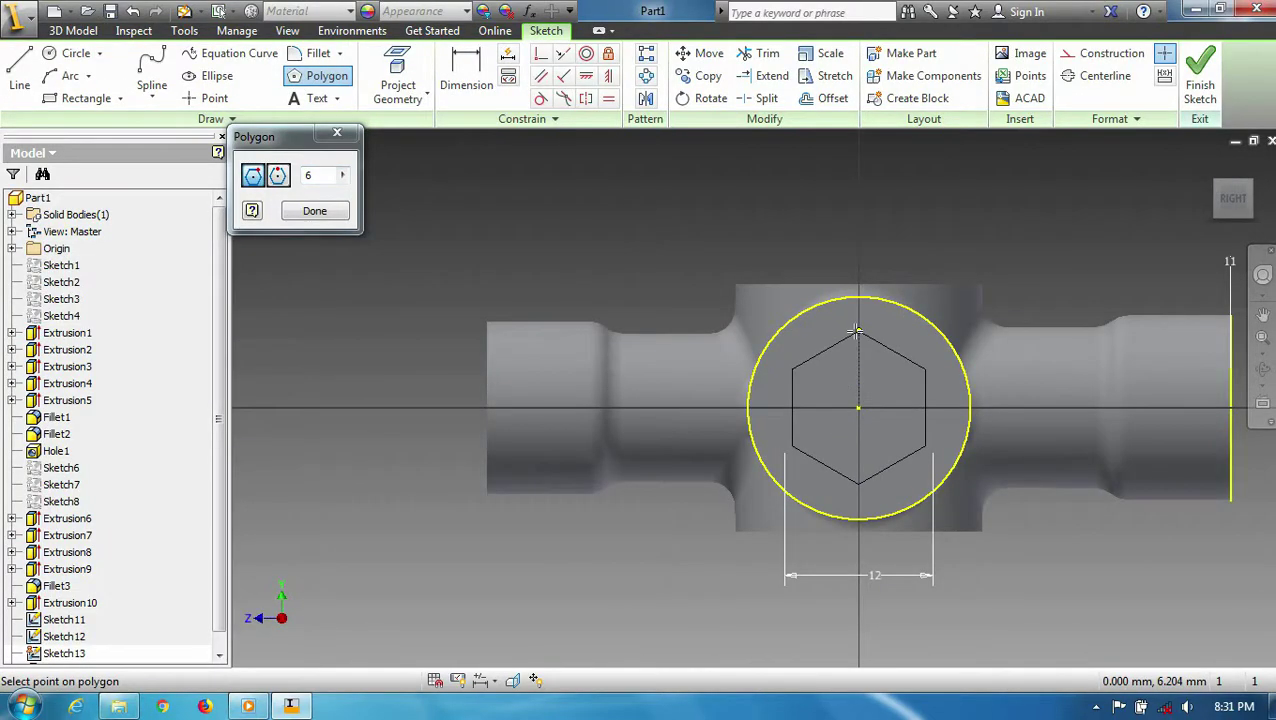
pyautogui.click(462, 88)
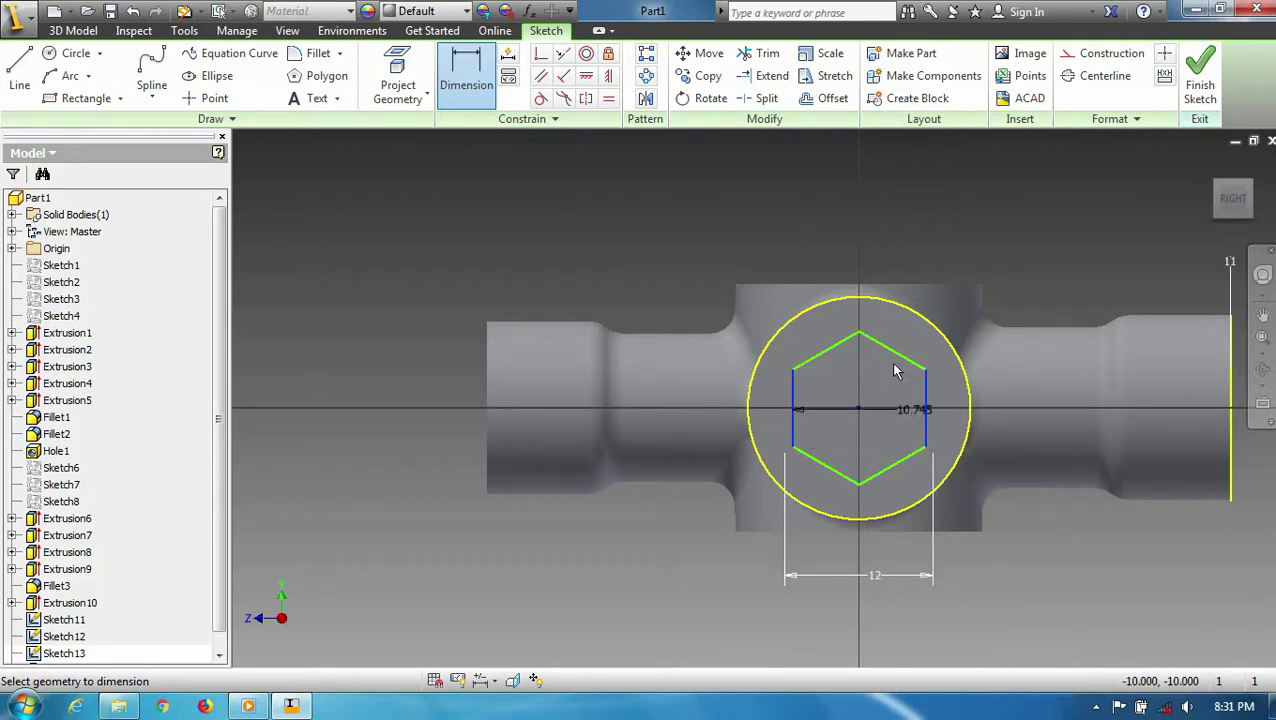
pyautogui.click(858, 260)
pyautogui.write('14')
pyautogui.press('Return')
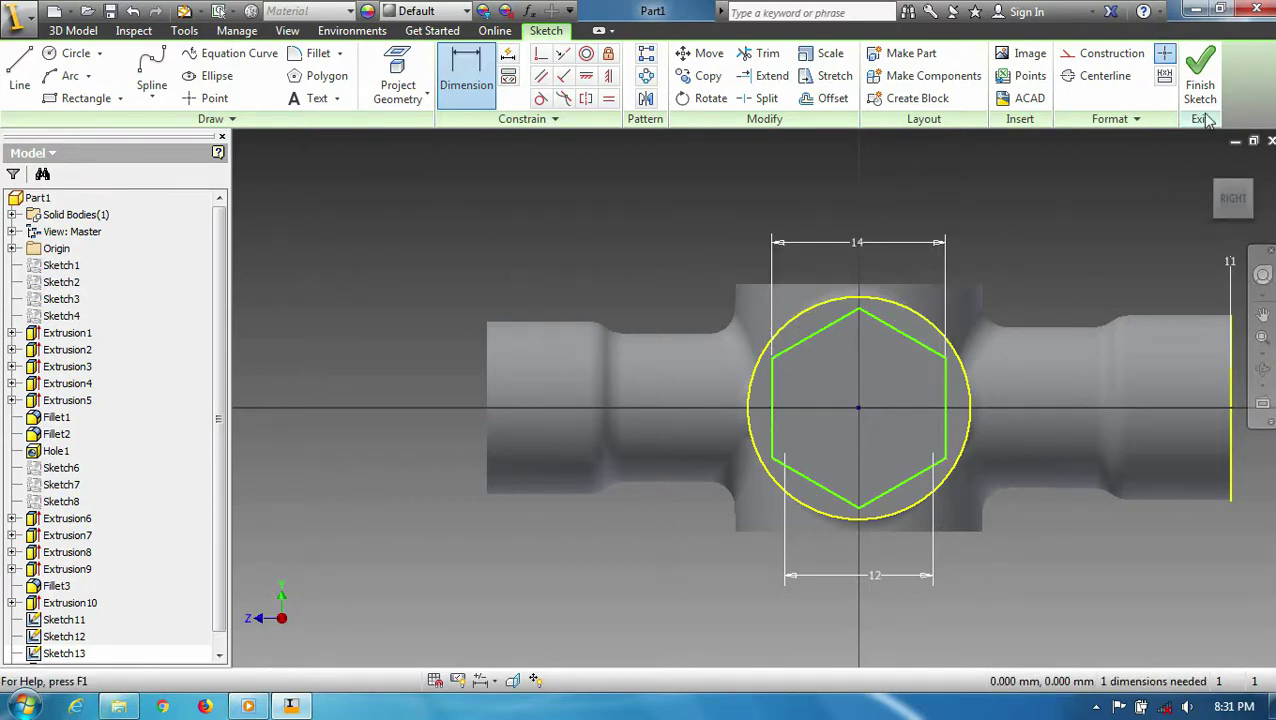
pyautogui.click(1203, 108)
pyautogui.click(174, 70)
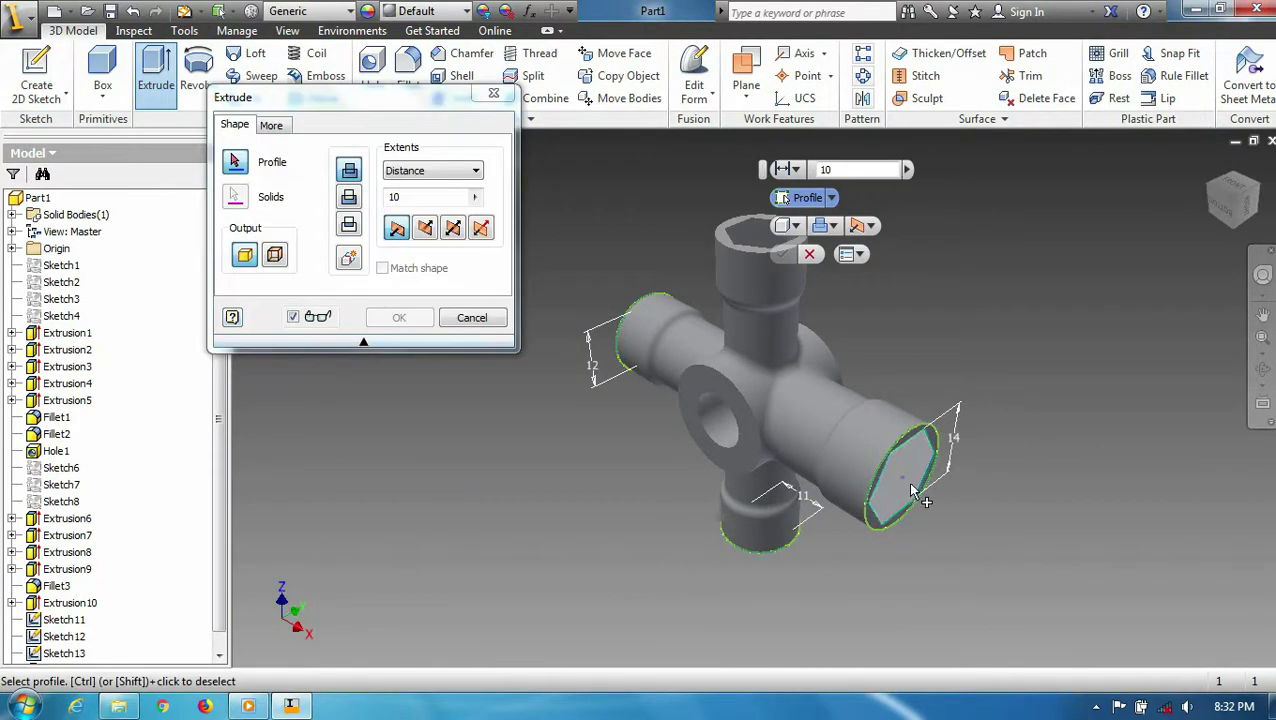
# Cut 10 mm-deep hexagonal sockets into the right and left arm ends
pyautogui.click(424, 220)
pyautogui.click(403, 316)
pyautogui.click(1213, 197)
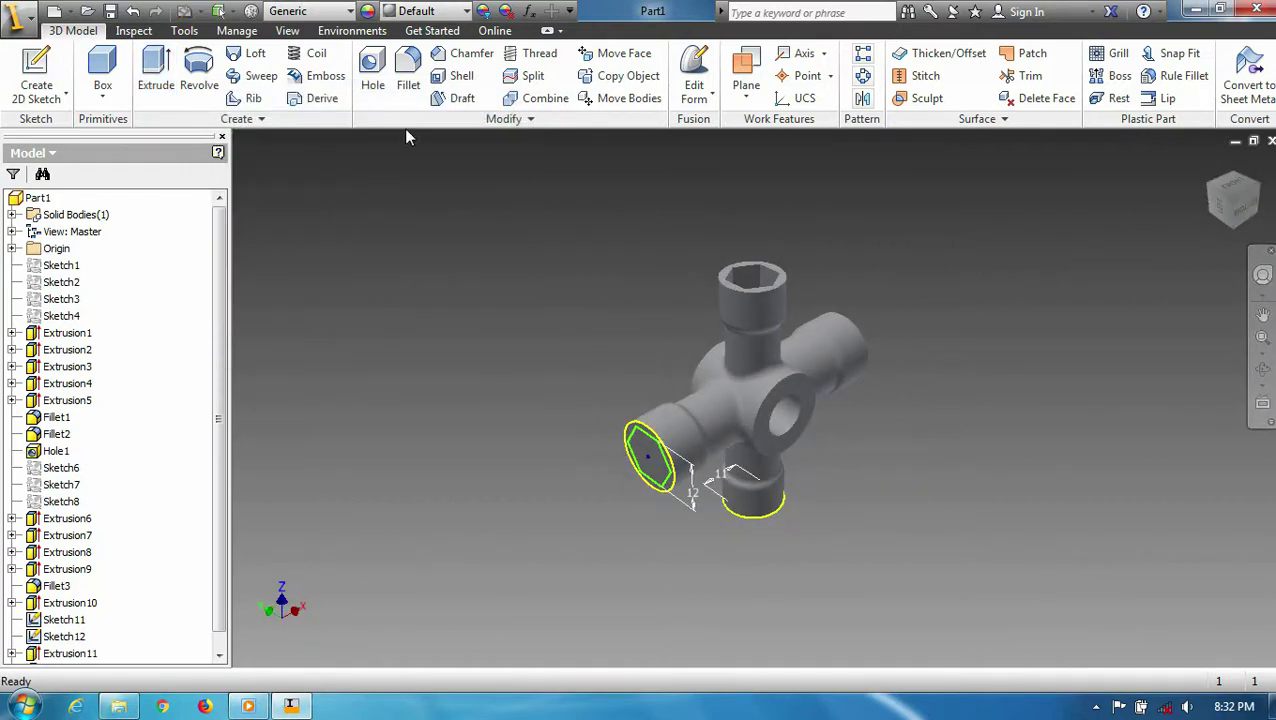
pyautogui.click(156, 75)
pyautogui.click(424, 228)
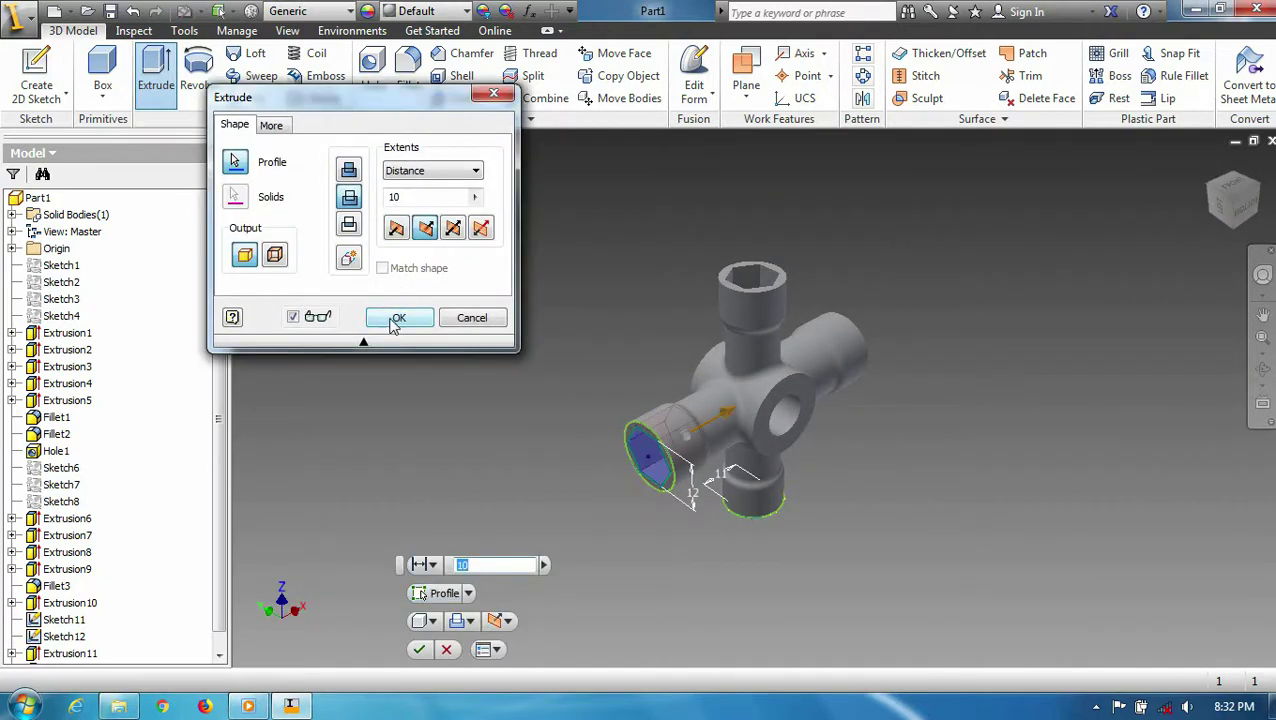
pyautogui.click(399, 317)
# Cut the 10 mm-deep hexagonal socket into the bottom arm end
pyautogui.click(1235, 212)
pyautogui.click(152, 62)
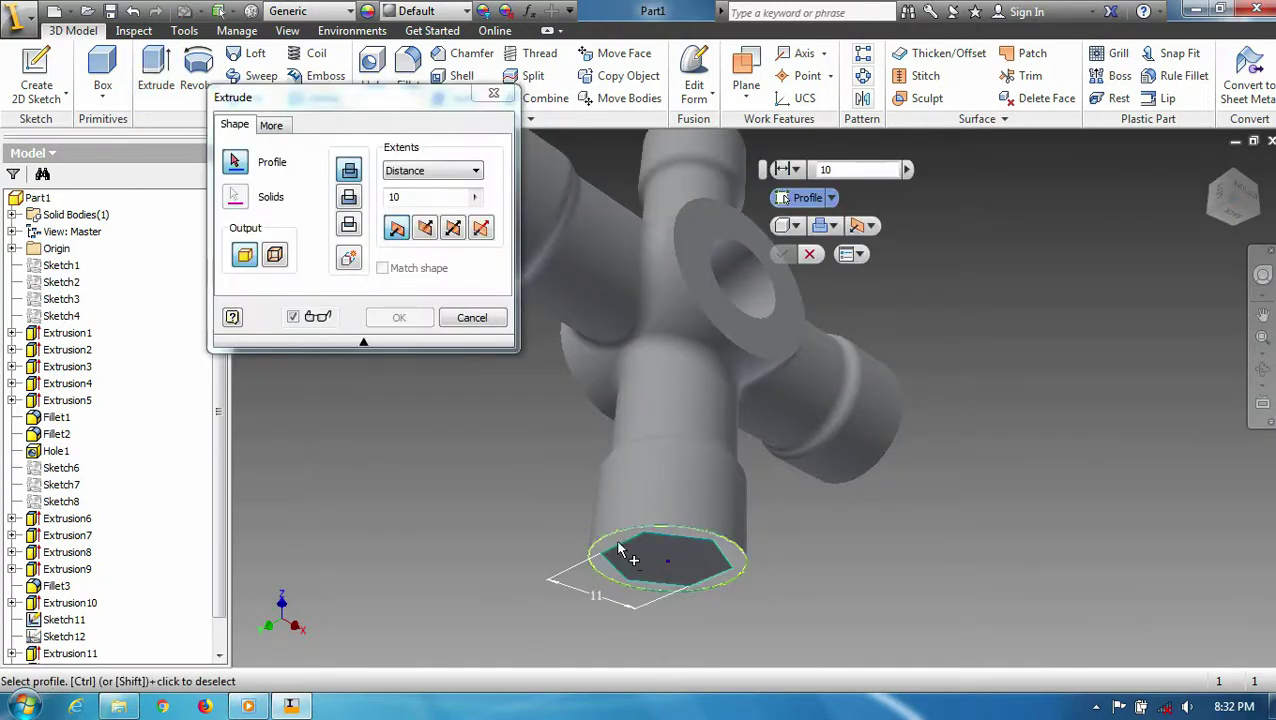
pyautogui.click(424, 232)
pyautogui.click(400, 316)
pyautogui.click(1225, 200)
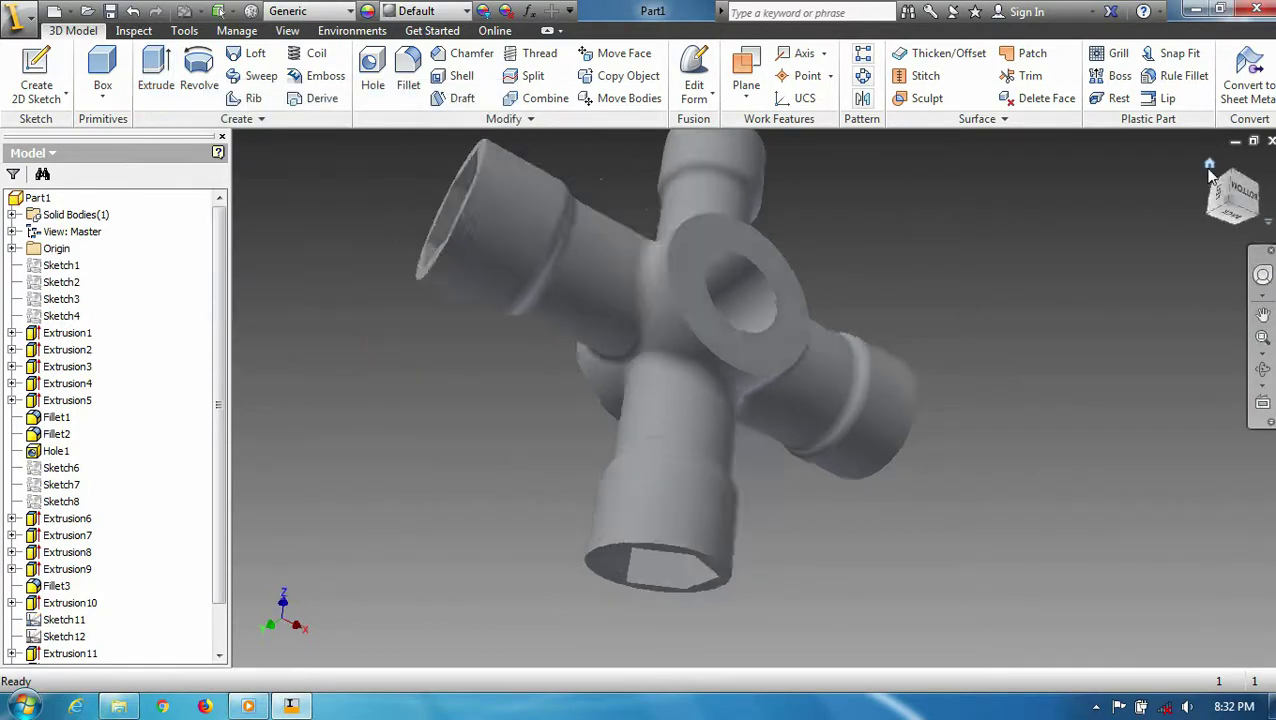
pyautogui.click(408, 85)
pyautogui.scroll(3, 862, 297)
# Fillet the outer and inner edges of both ring flanges at radius 1, then view home
pyautogui.click(862, 297)
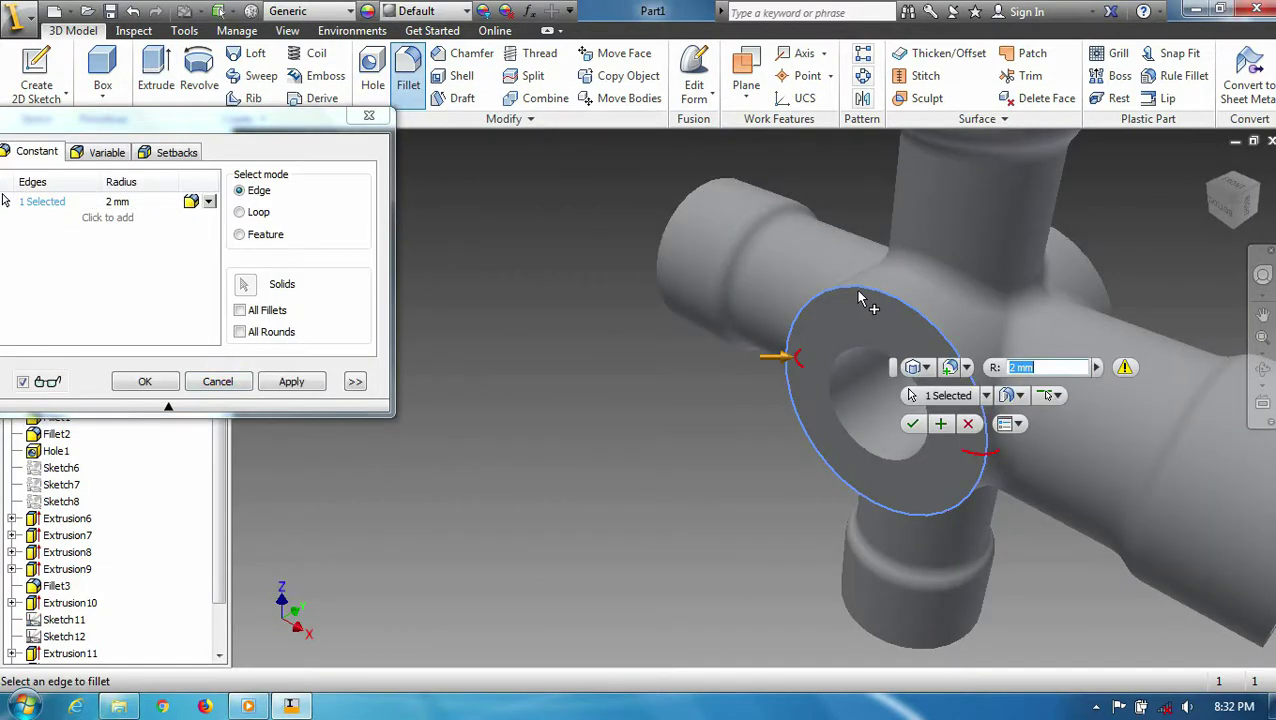
pyautogui.click(818, 408)
pyautogui.click(1257, 193)
pyautogui.scroll(4, 692, 370)
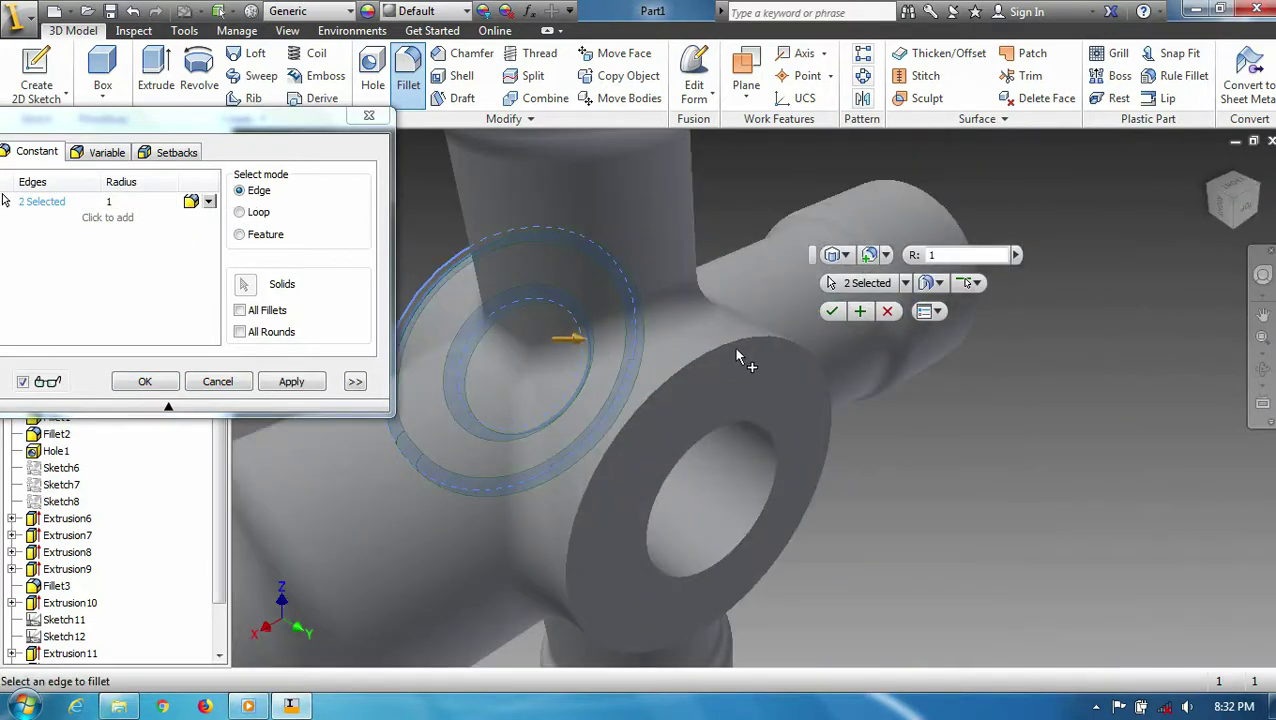
pyautogui.click(828, 410)
pyautogui.click(655, 545)
pyautogui.click(291, 381)
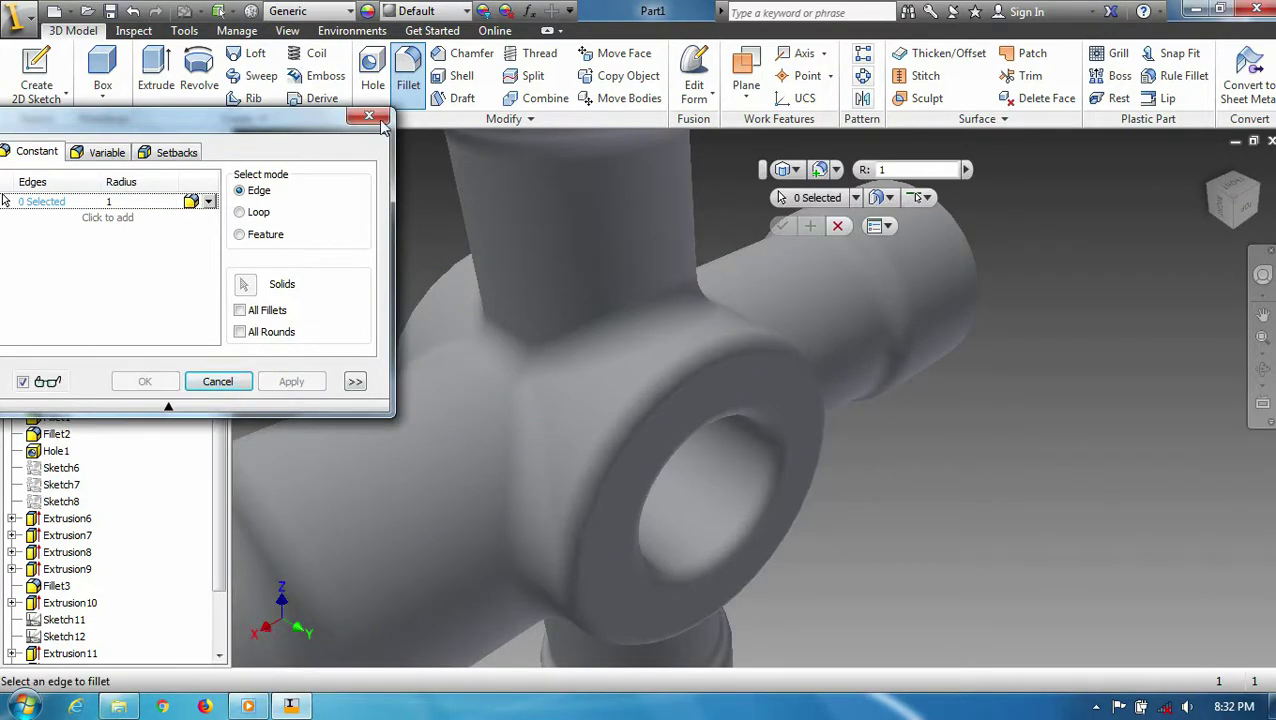
pyautogui.click(217, 381)
pyautogui.click(1210, 168)
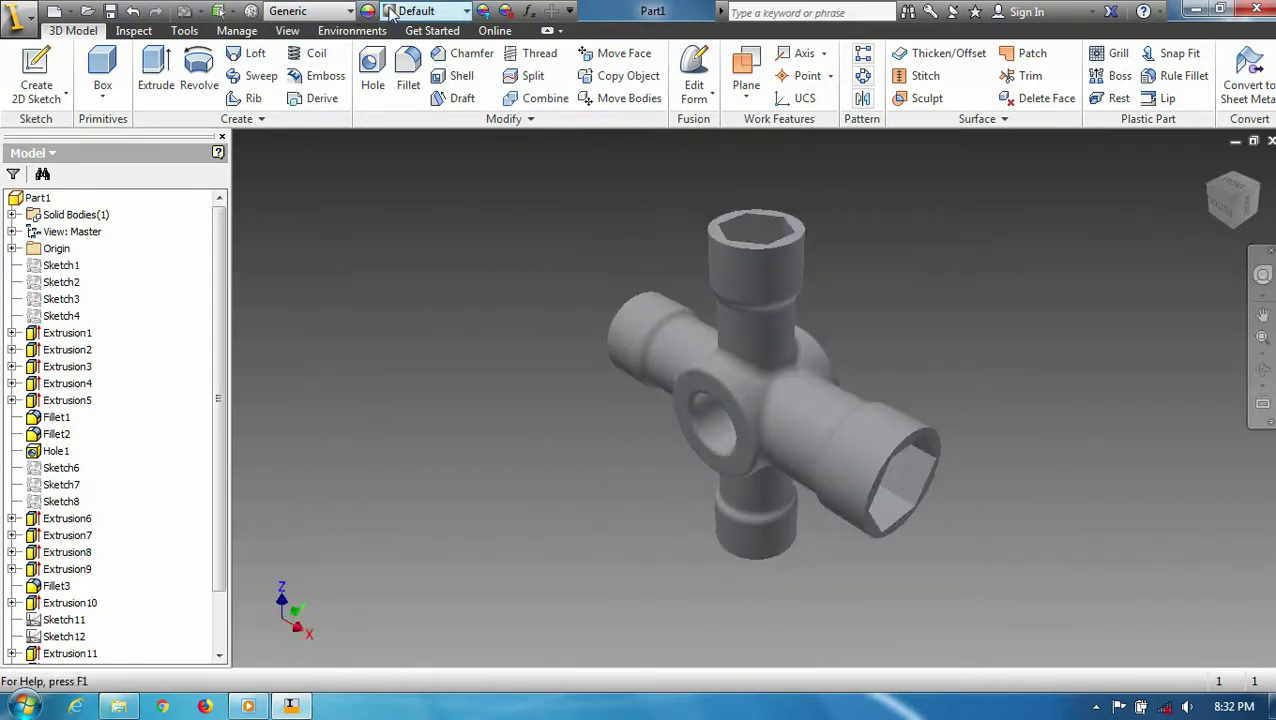
# Give the cross fitting a Chrome appearance
pyautogui.click(467, 10)
pyautogui.scroll(6, 454, 166)
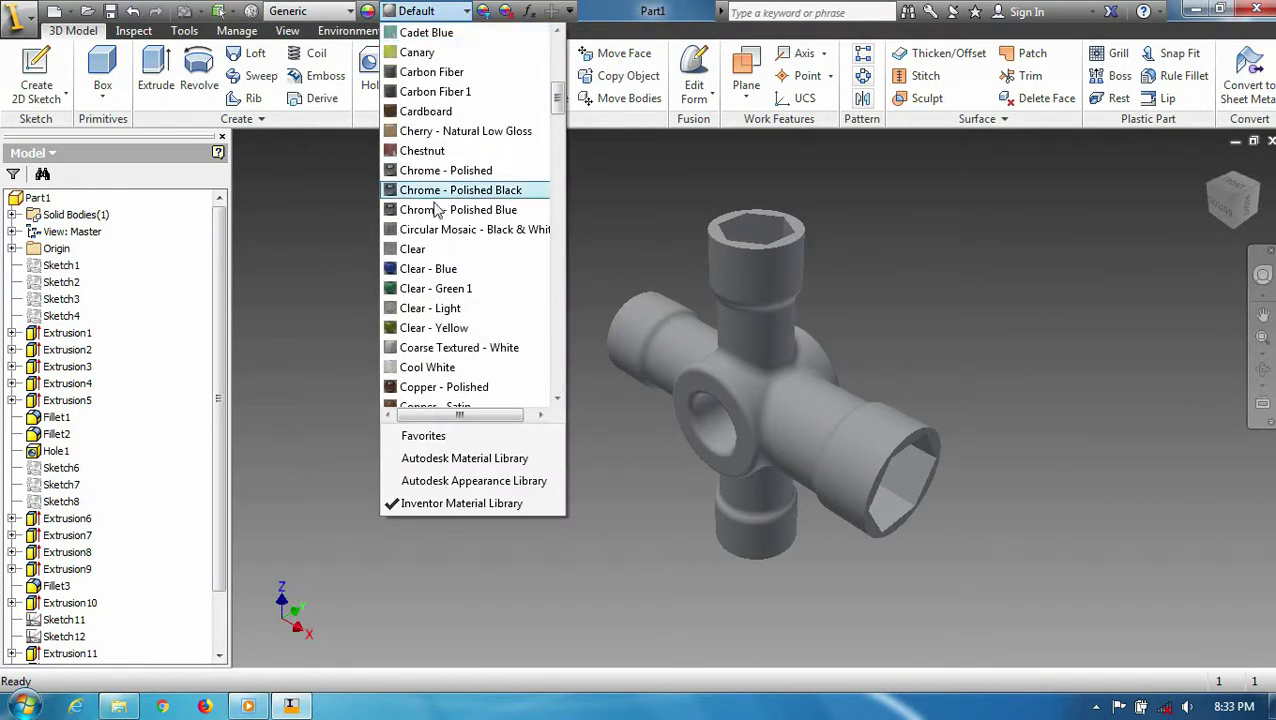
pyautogui.click(454, 166)
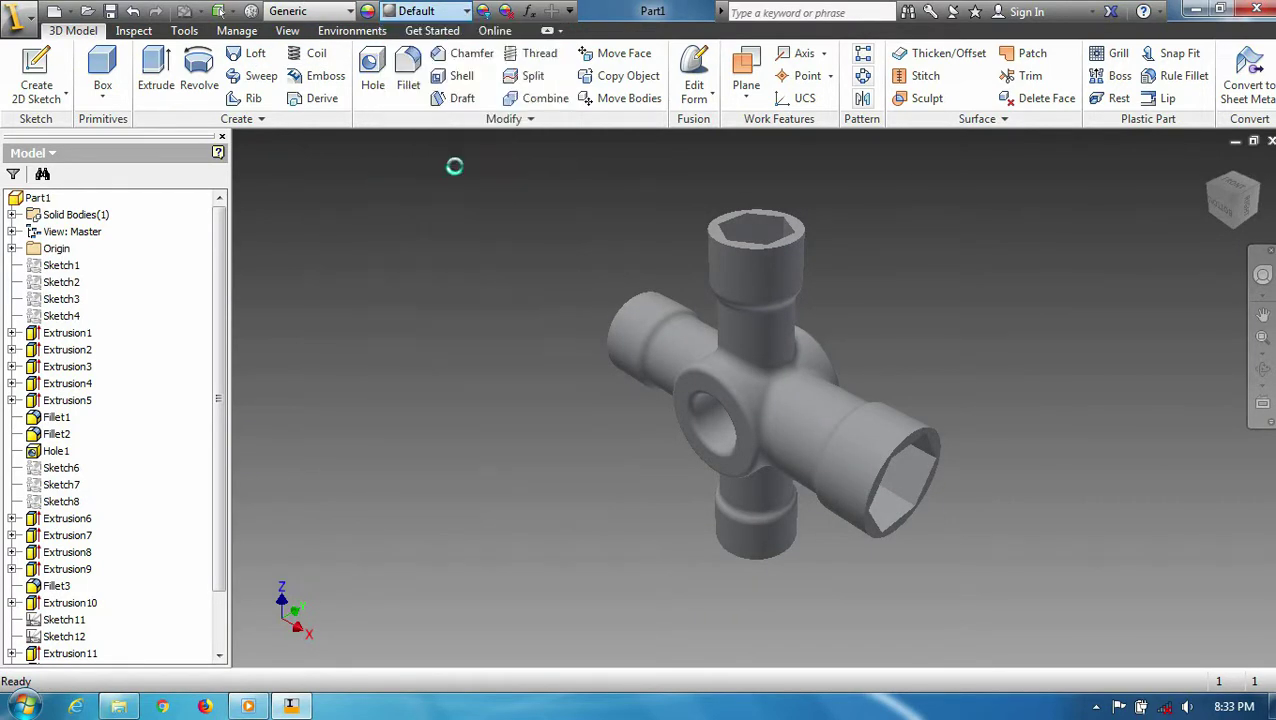
# Inspect the part from the front, top and rolled views, then return to the home isometric view
pyautogui.click(287, 30)
pyautogui.click(1217, 210)
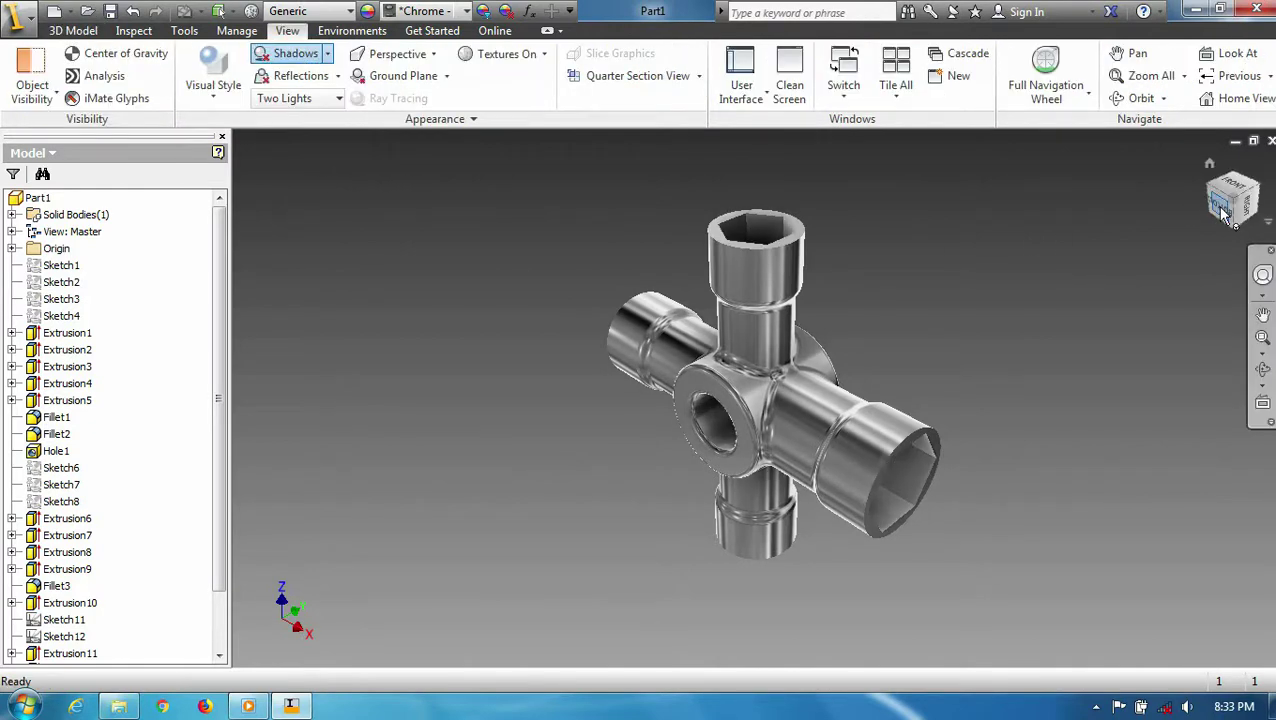
pyautogui.click(1238, 176)
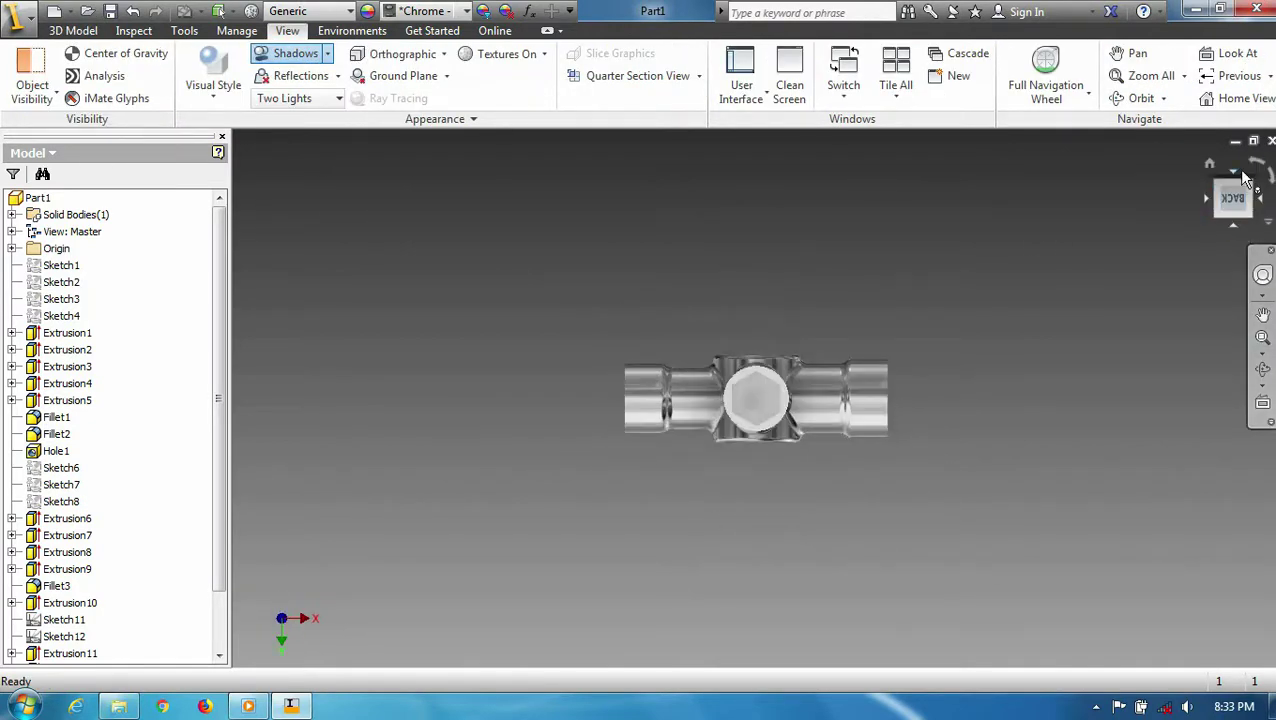
pyautogui.click(1253, 170)
pyautogui.click(1209, 163)
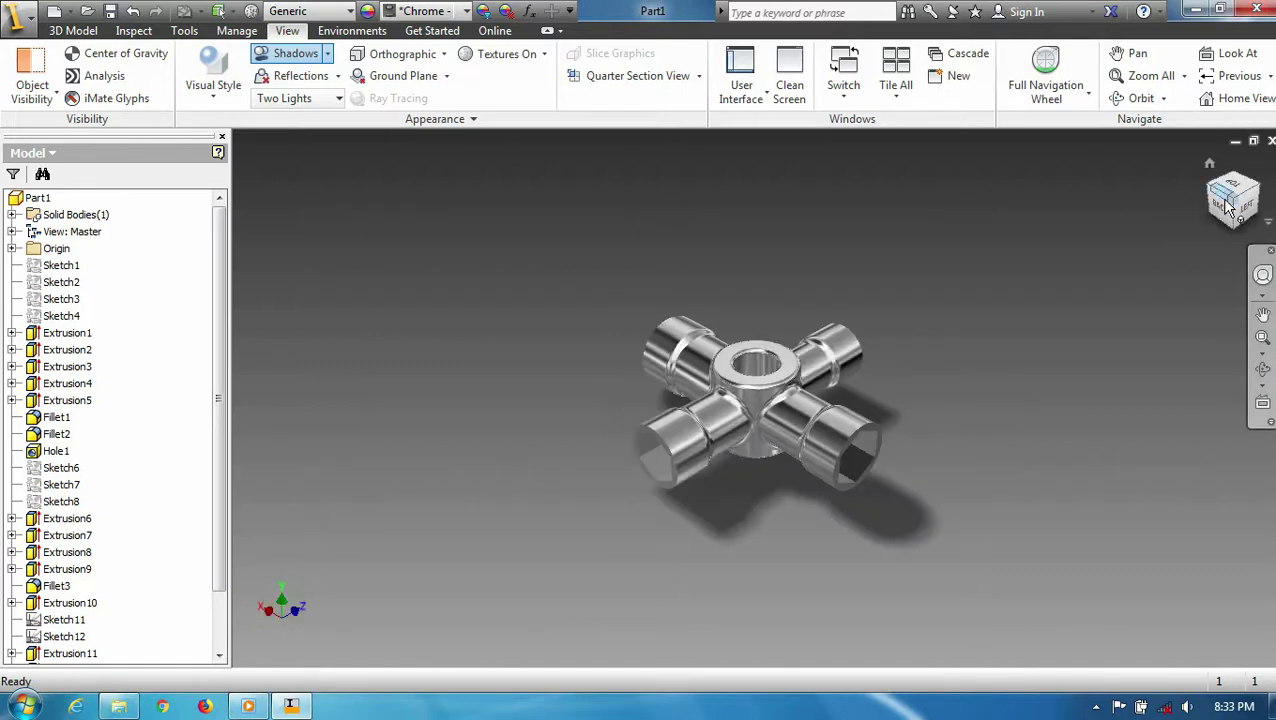
# Switch to the realistic ray-traced visual style and orbit the chrome fitting to new angles
pyautogui.click(213, 85)
pyautogui.click(228, 128)
pyautogui.scroll(-3, 240, 303)
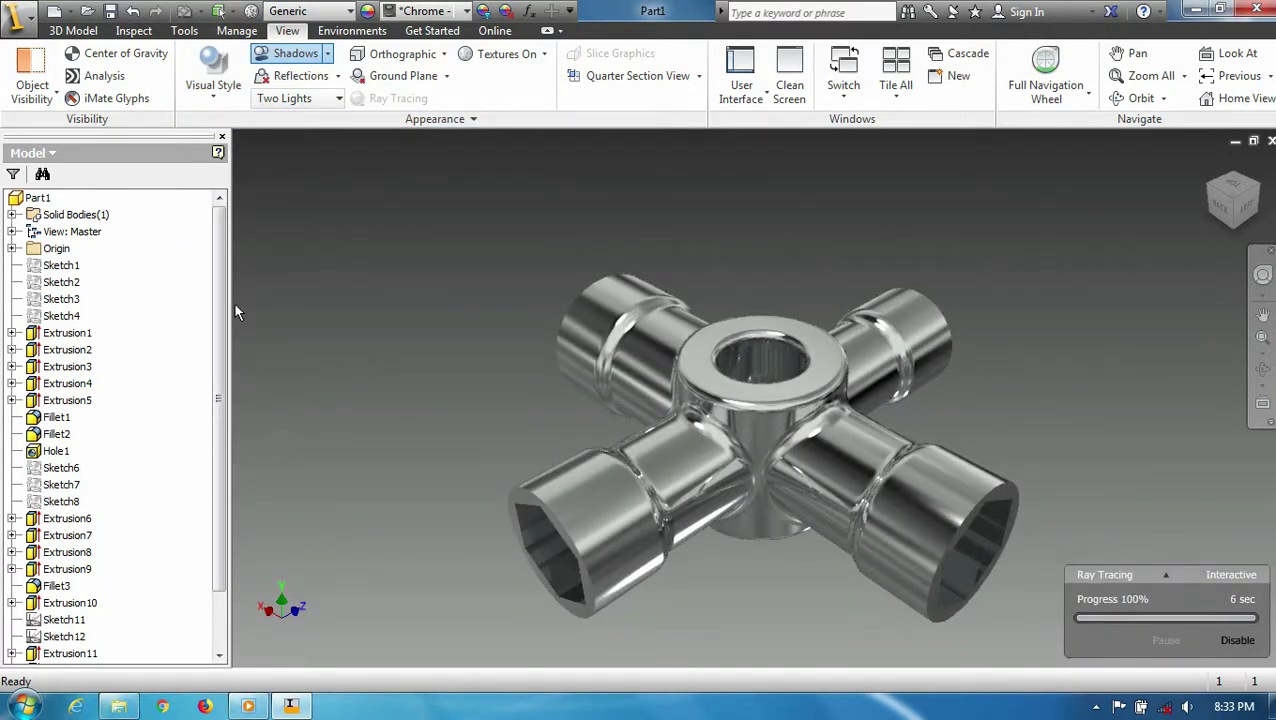
pyautogui.click(1262, 193)
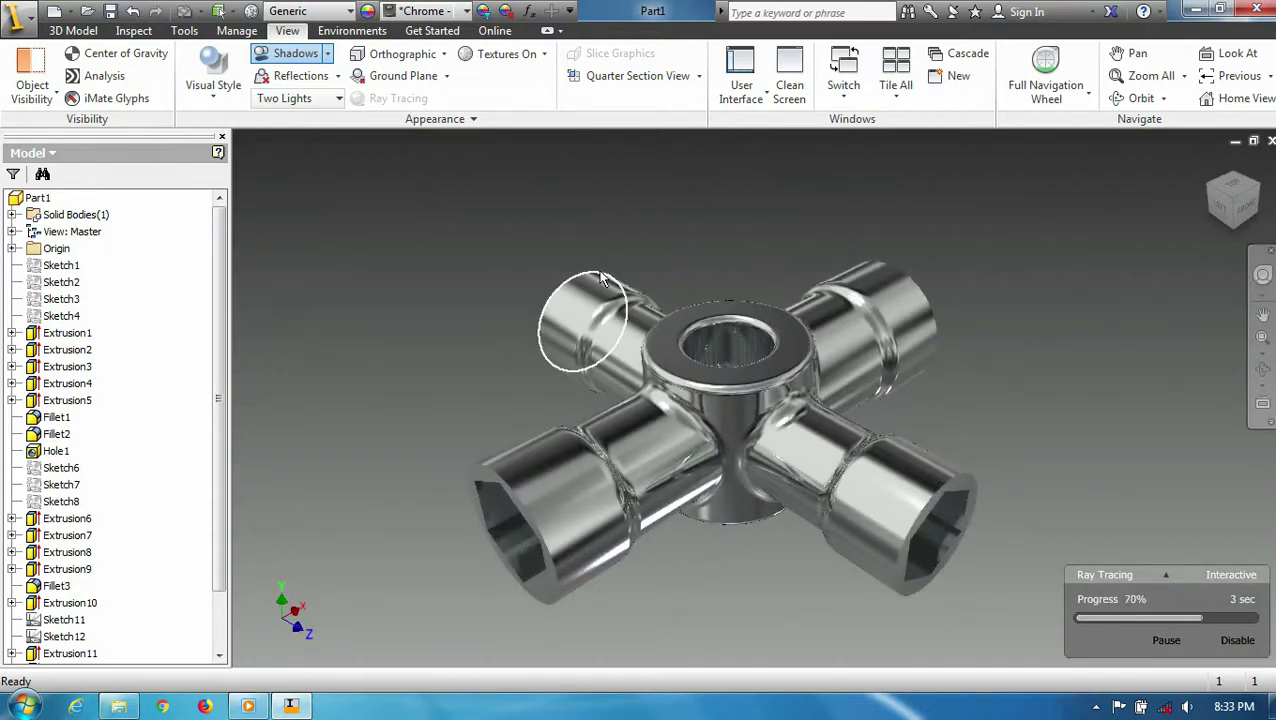
pyautogui.click(1209, 163)
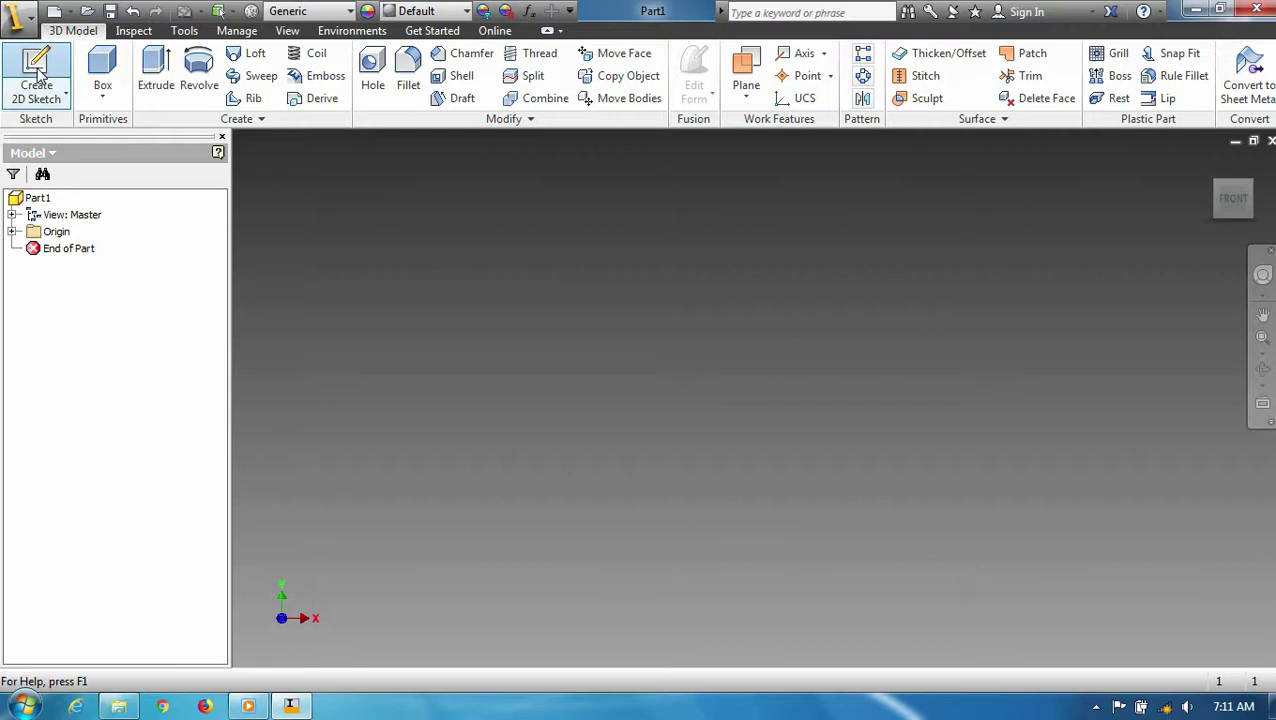
# Sketch a 17 mm diameter circle centred on the origin on the front plane
pyautogui.click(38, 72)
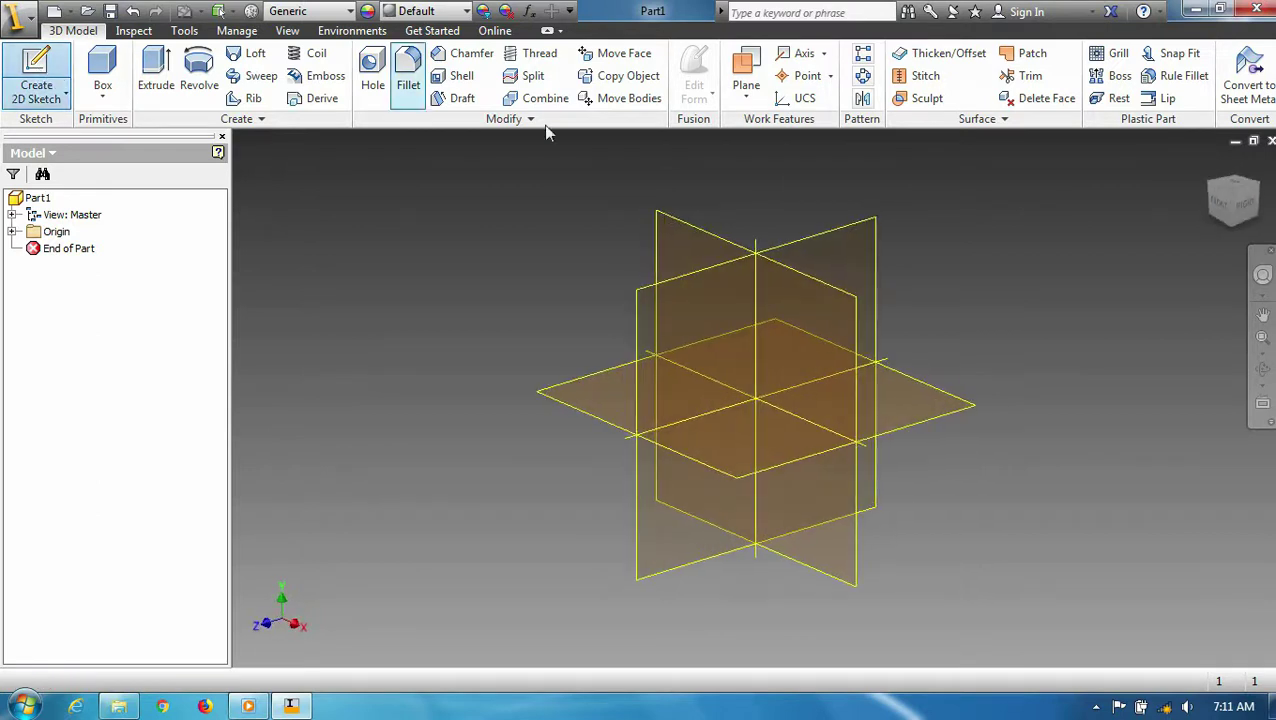
pyautogui.click(718, 246)
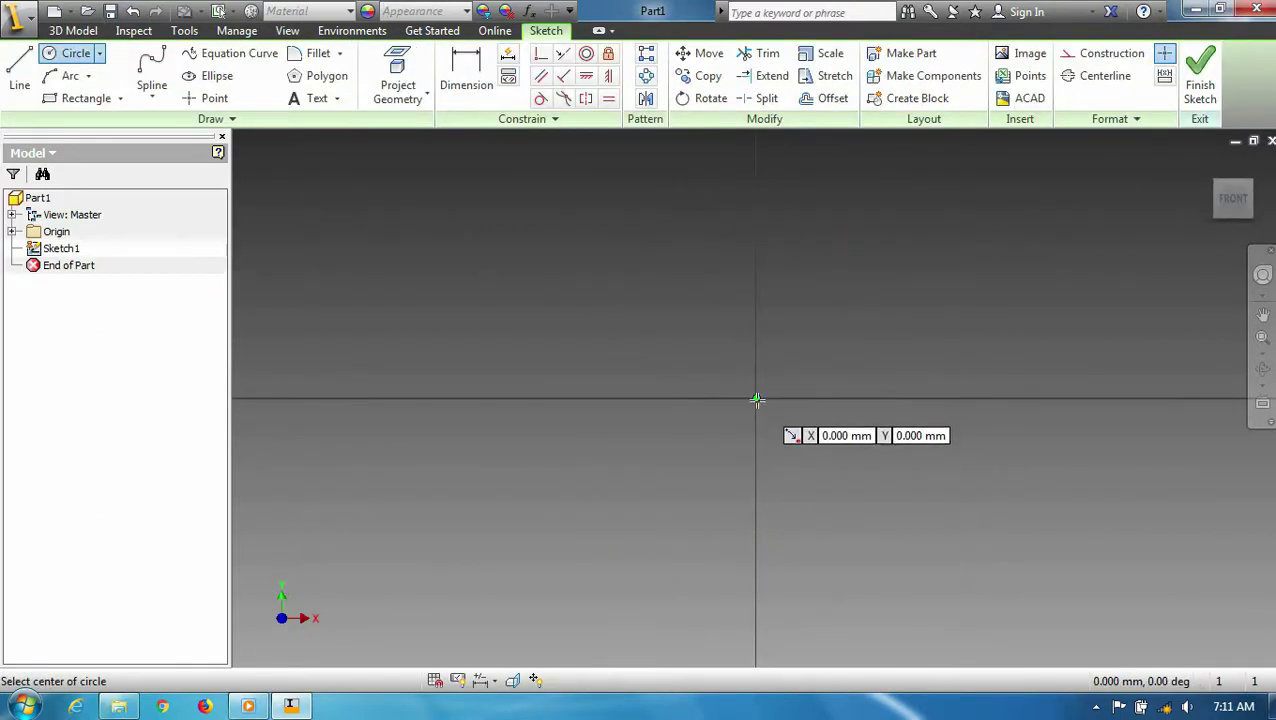
pyautogui.write('1')
pyautogui.click(670, 370)
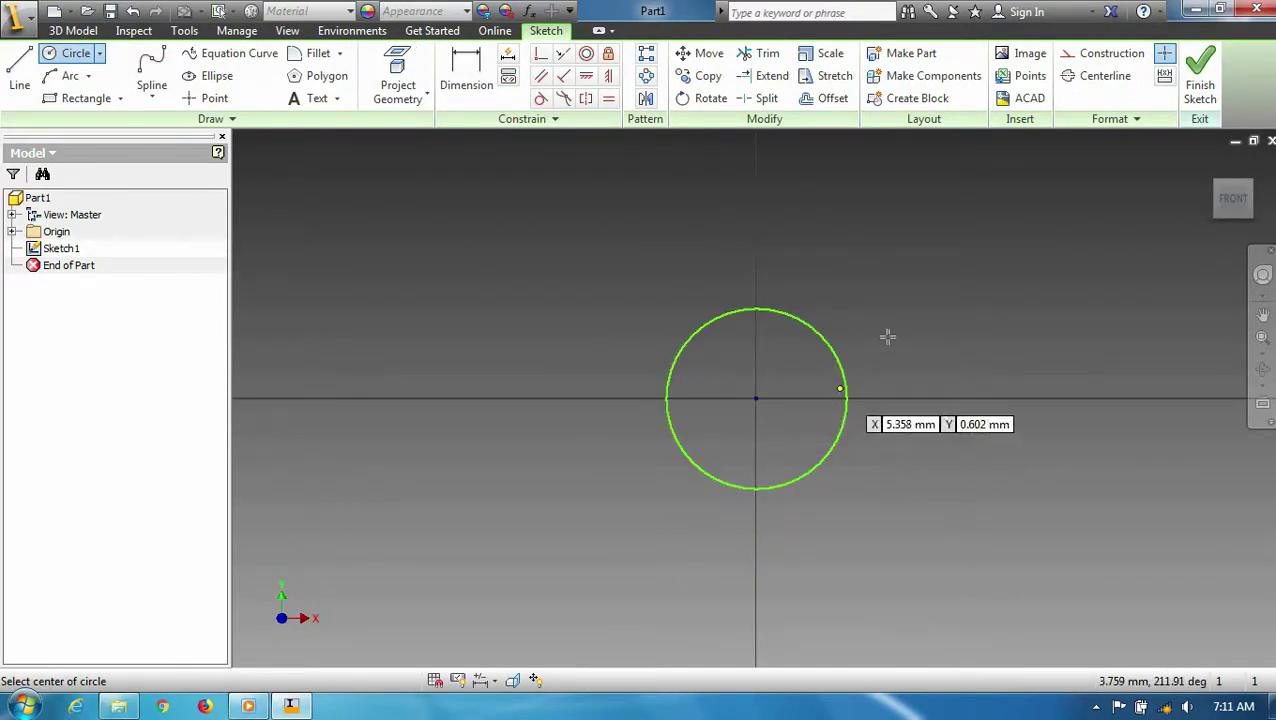
pyautogui.press('d')
pyautogui.click(670, 341)
pyautogui.click(631, 335)
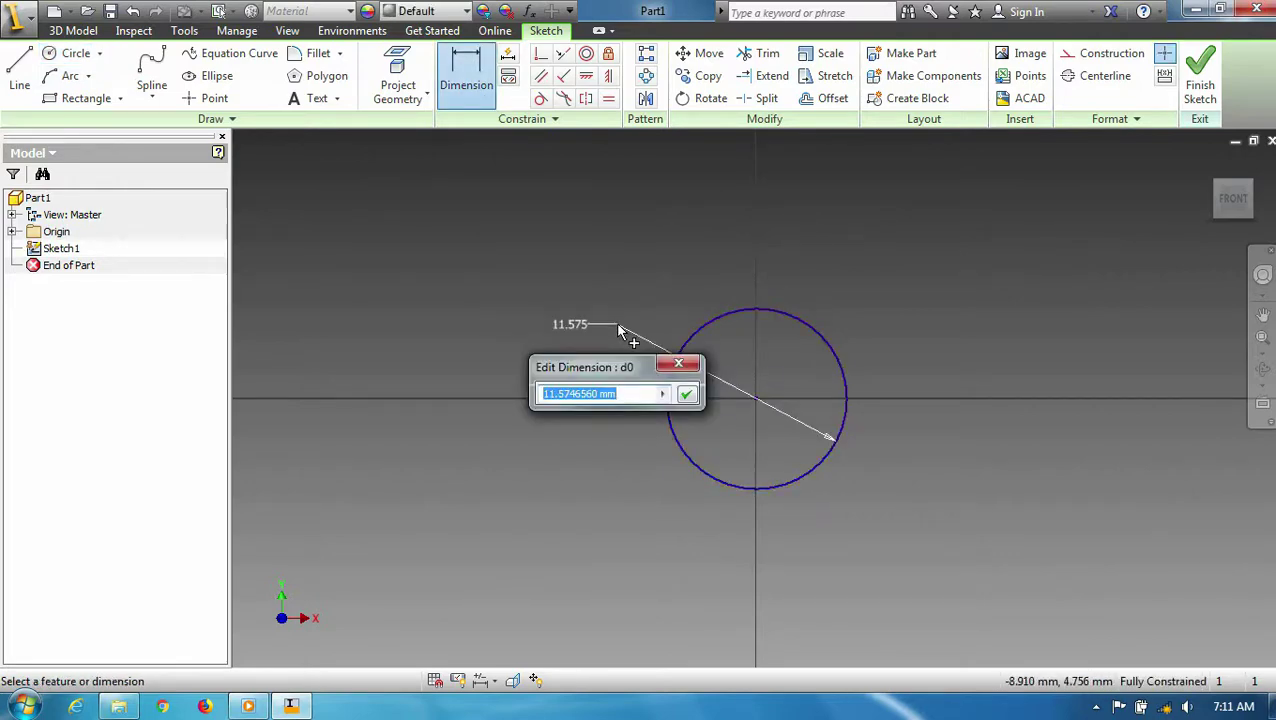
pyautogui.write('17')
pyautogui.press('Return')
pyautogui.click(1200, 88)
# Sketch a second origin-centred circle of 19 mm on the front plane
pyautogui.click(38, 72)
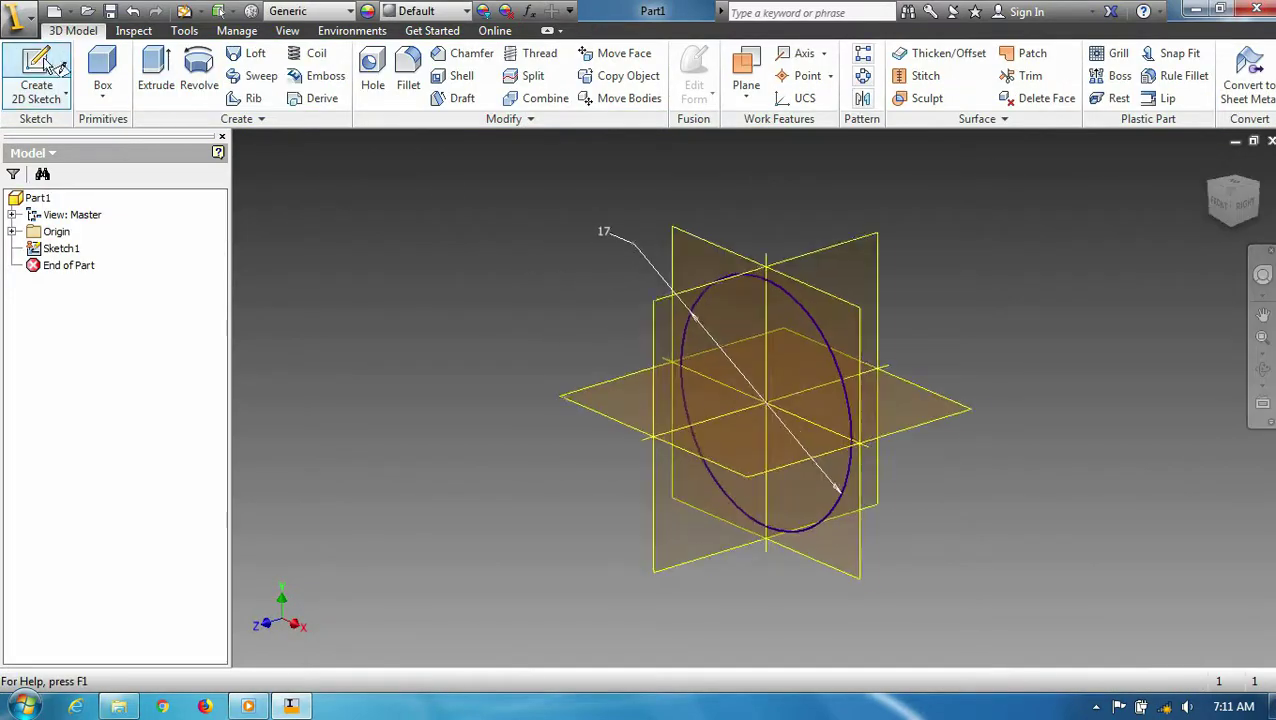
pyautogui.click(707, 244)
pyautogui.click(76, 53)
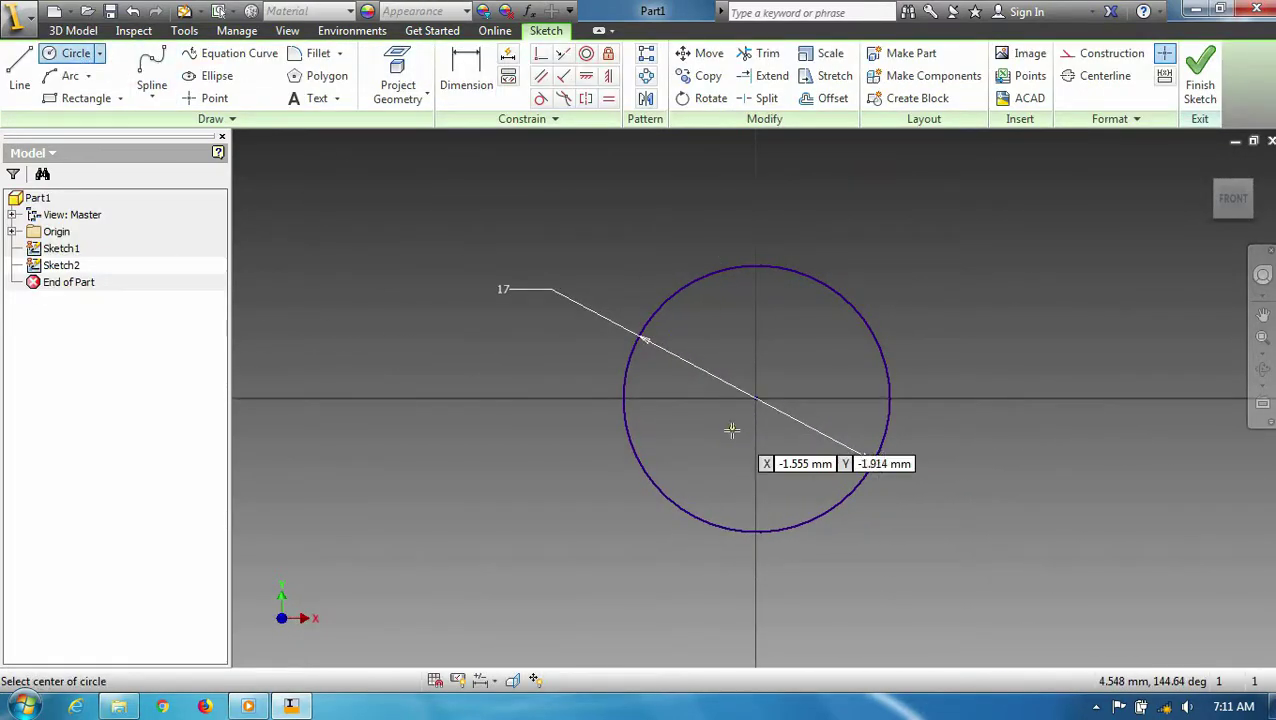
pyautogui.write('19')
pyautogui.press('Return')
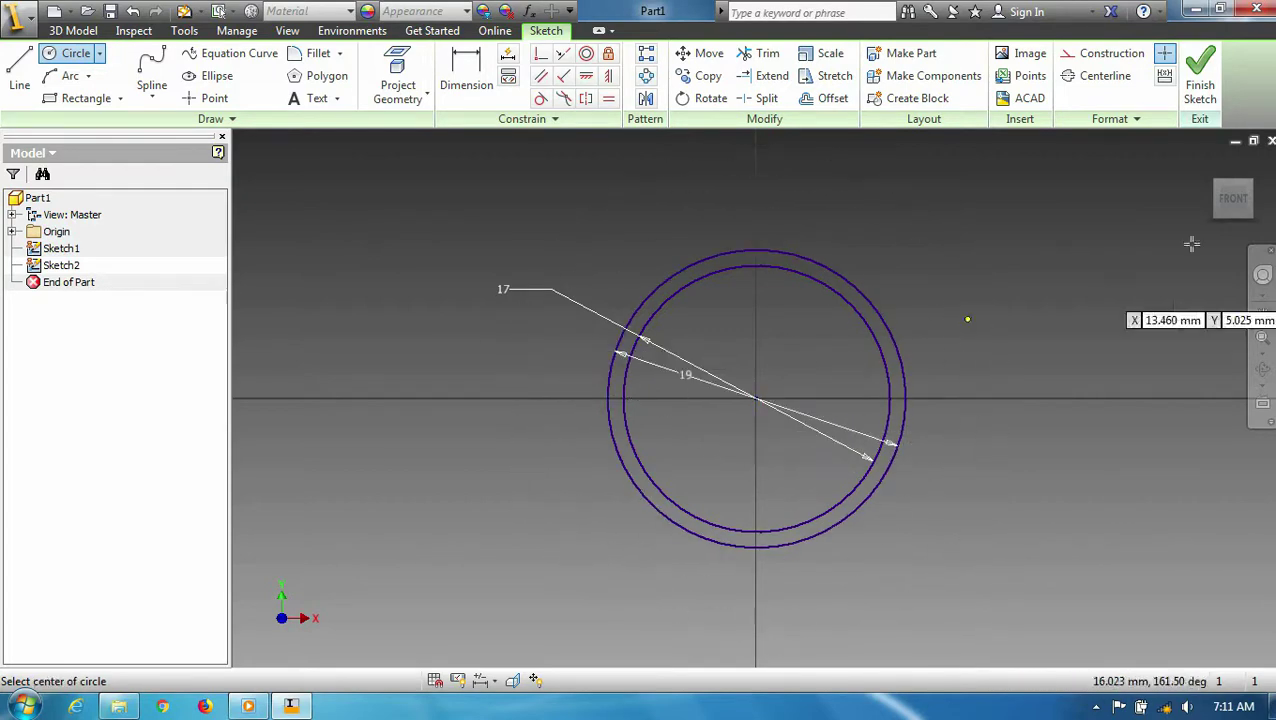
pyautogui.click(1200, 80)
# Sketch a 21 mm origin-centred circle on the side plane
pyautogui.press('s')
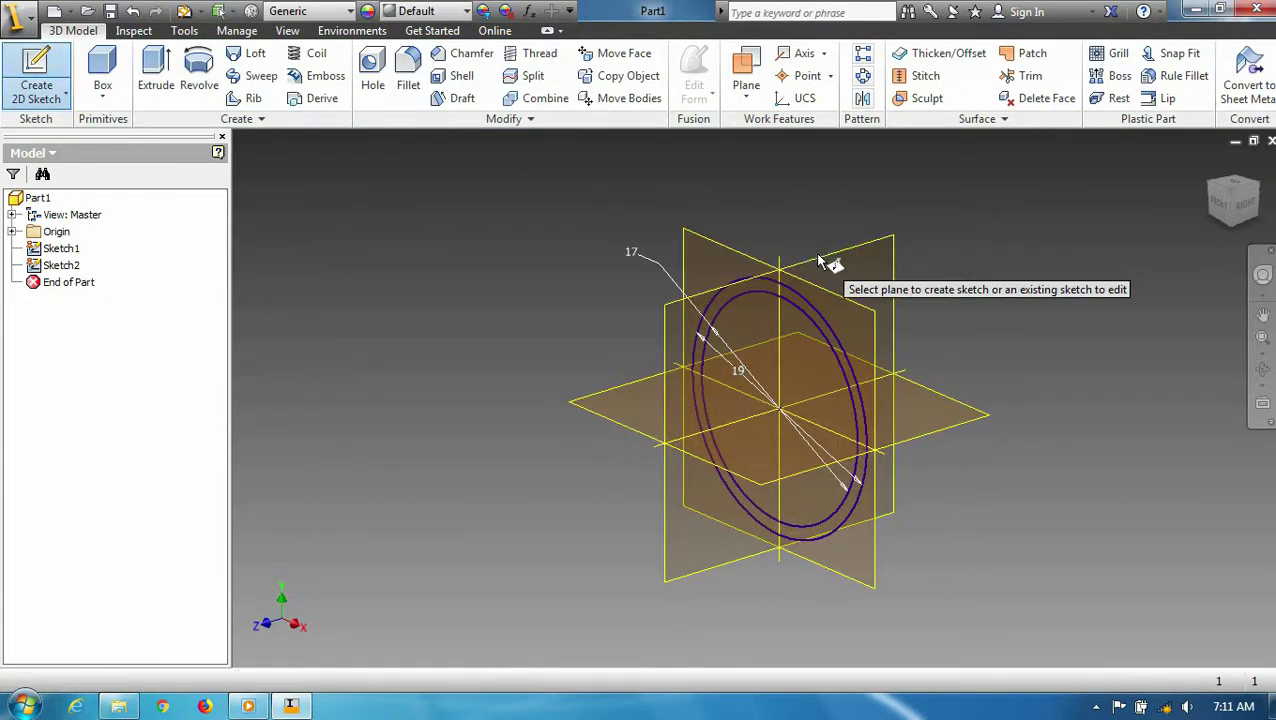
pyautogui.click(818, 255)
pyautogui.press('c')
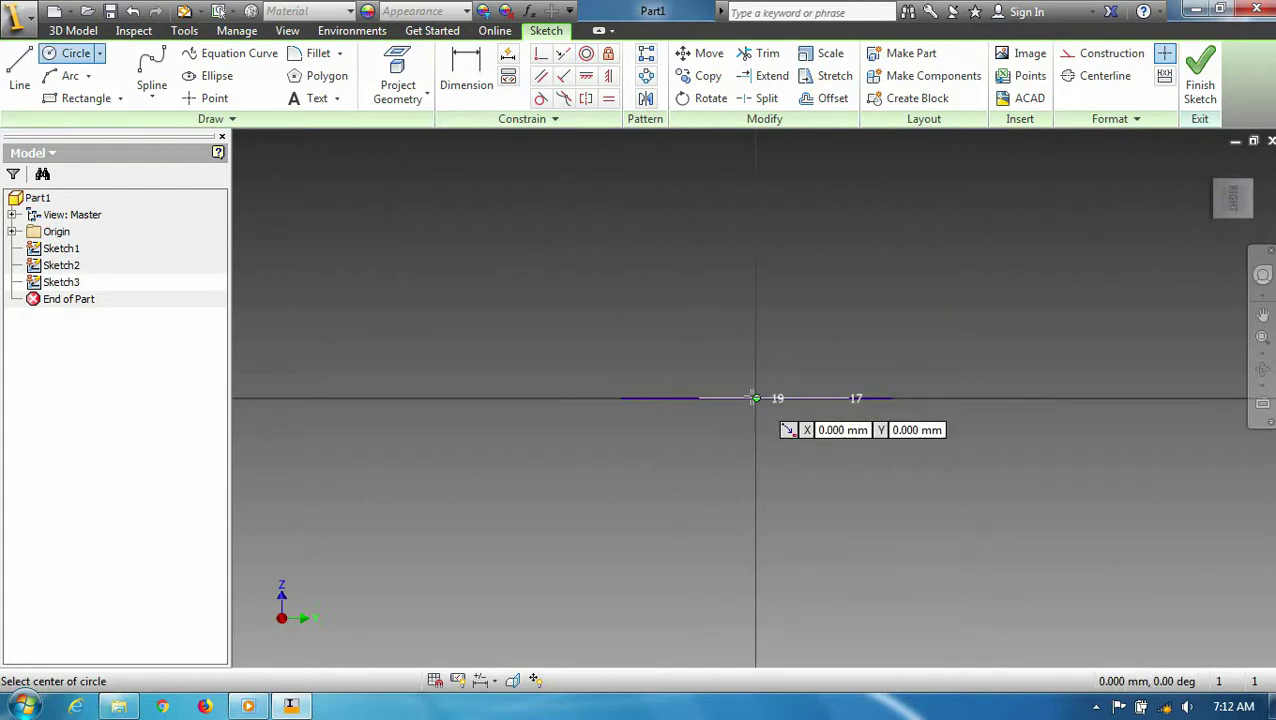
pyautogui.click(755, 398)
pyautogui.press('Return')
pyautogui.click(1200, 80)
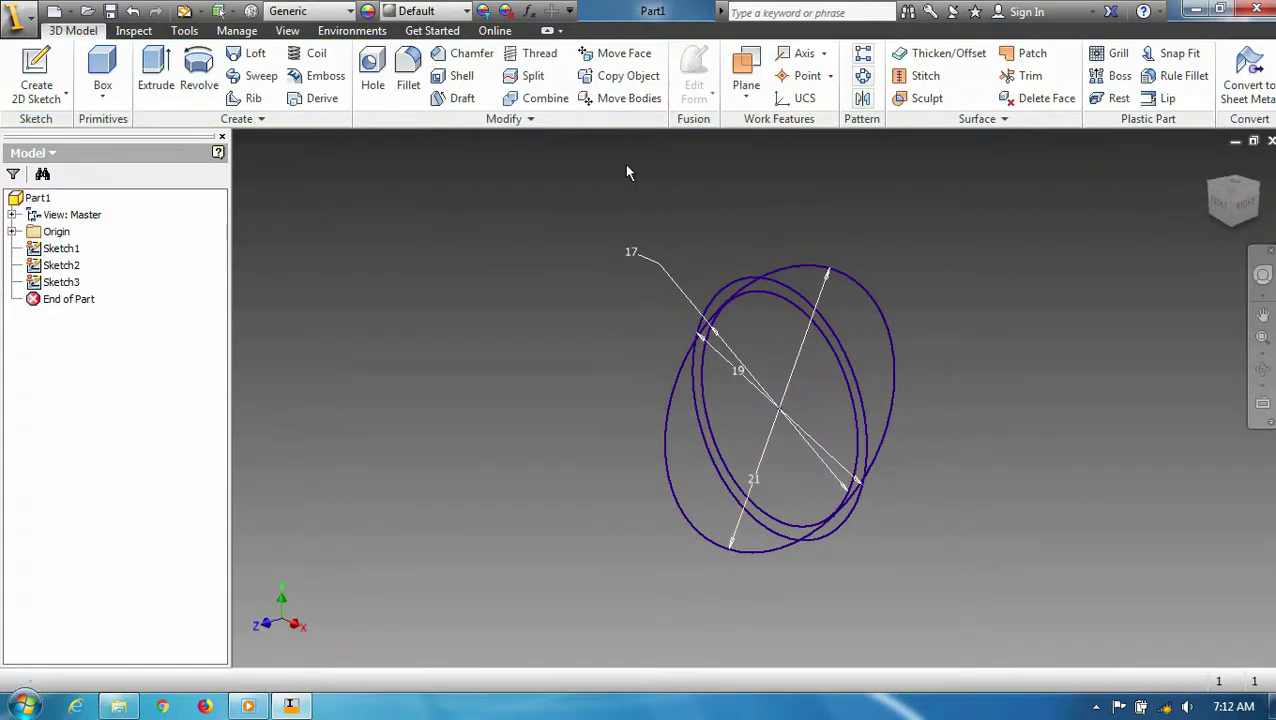
# Sketch a 24 mm origin-centred circle on the side plane
pyautogui.press('s')
pyautogui.click(857, 237)
pyautogui.press('c')
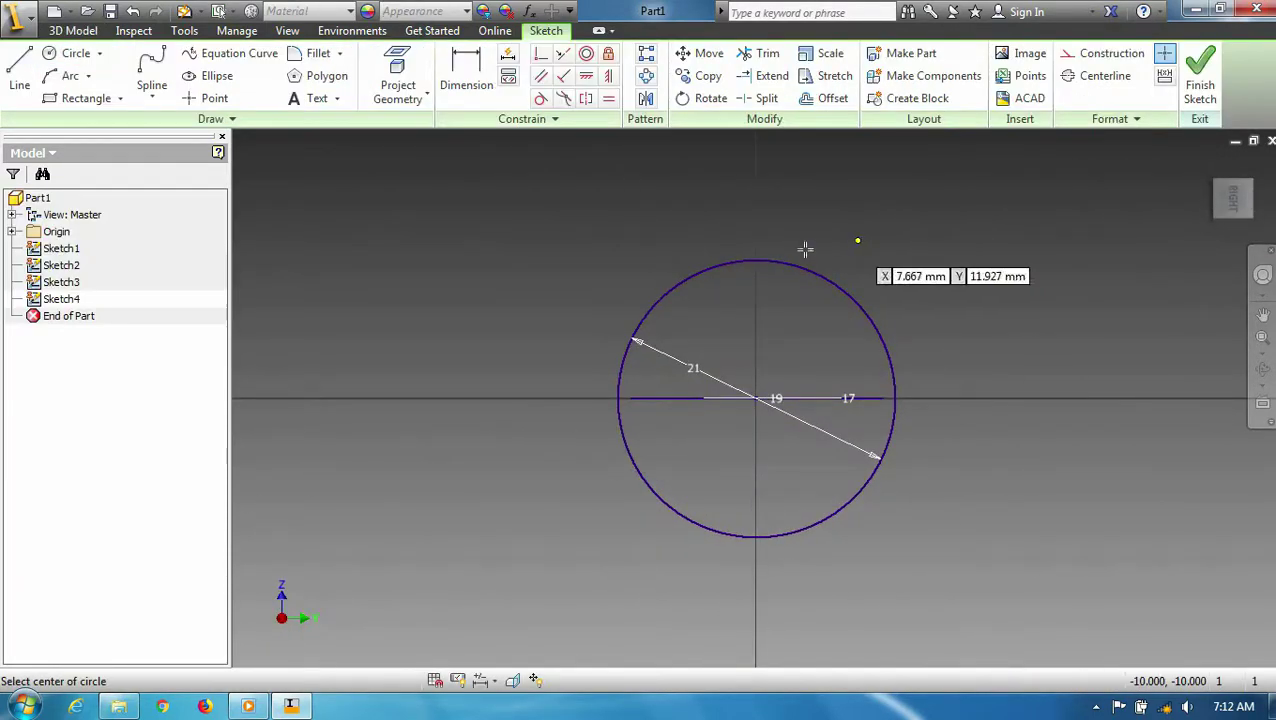
pyautogui.write('24')
pyautogui.press('Return')
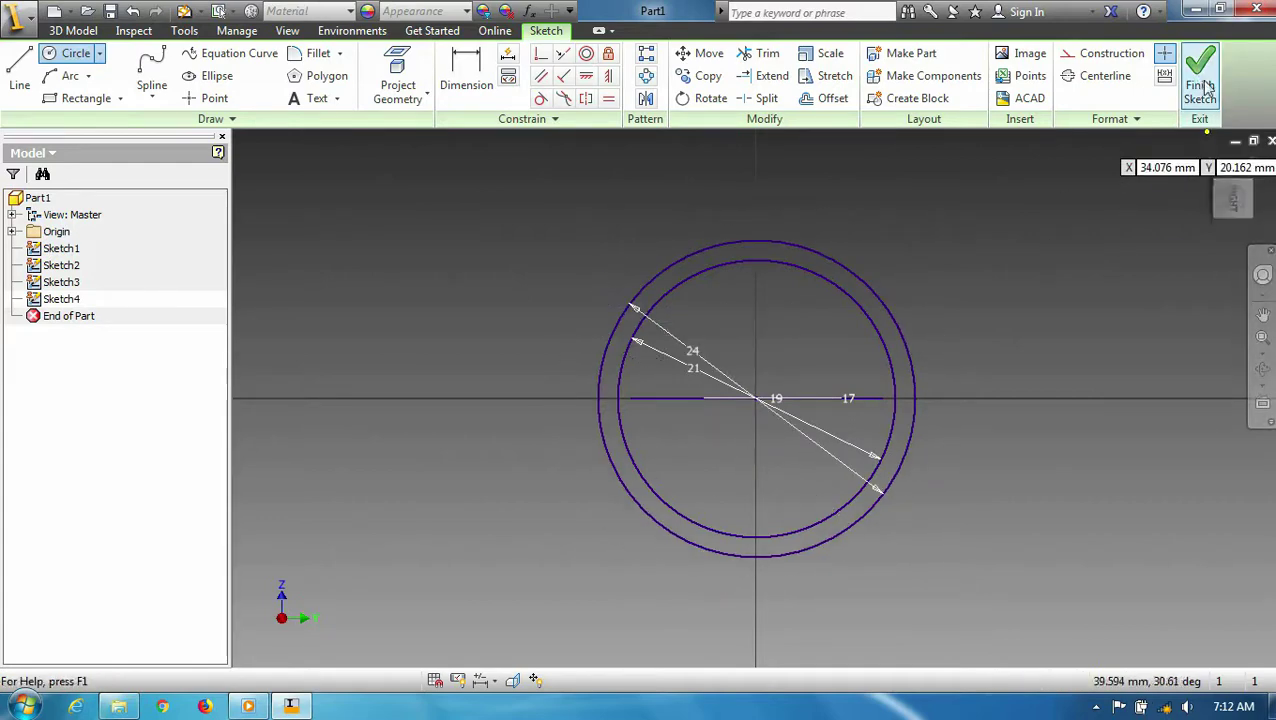
pyautogui.click(1200, 80)
# Sketch a 20 mm origin-centred circle on the top plane
pyautogui.press('s')
pyautogui.click(565, 405)
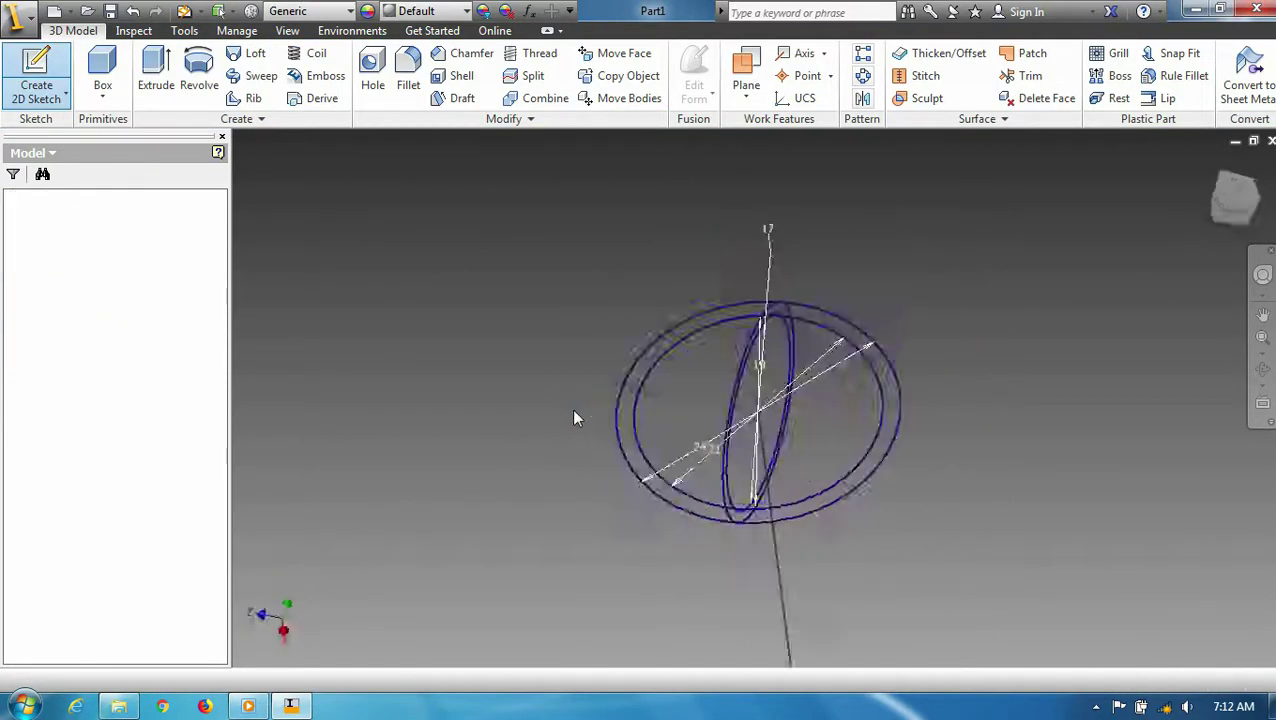
pyautogui.press('c')
pyautogui.click(756, 398)
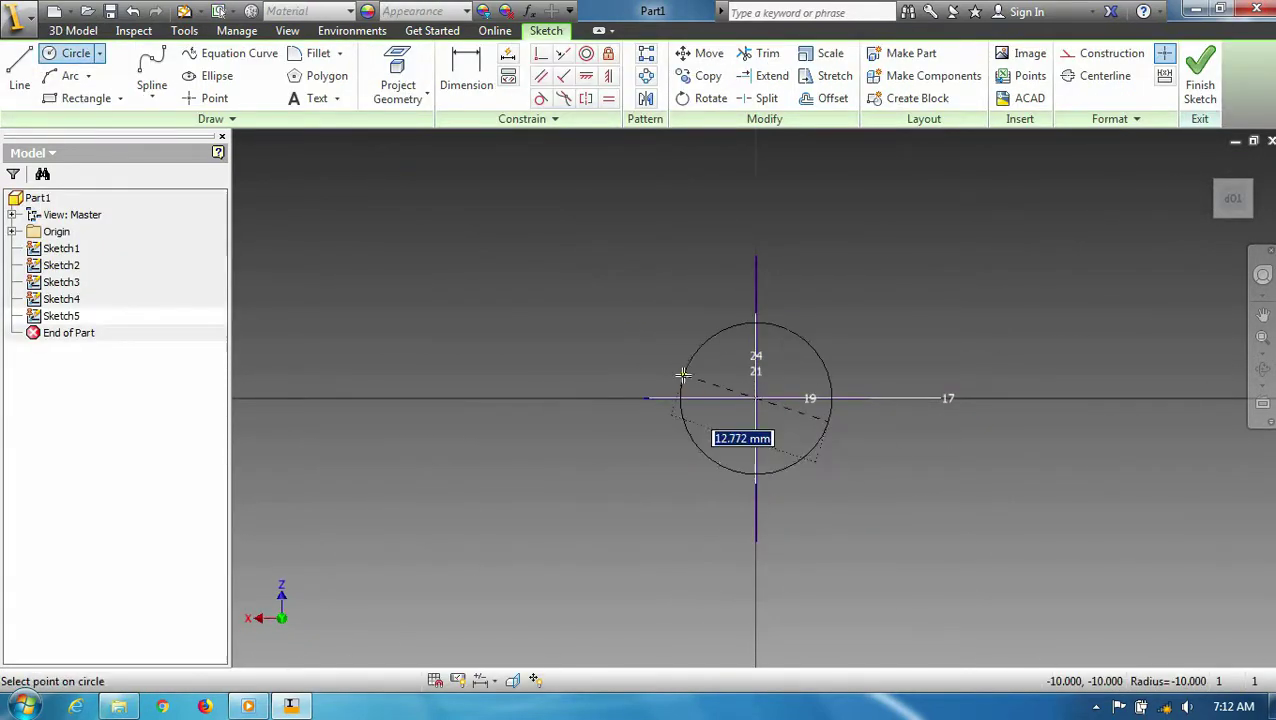
pyautogui.press('Return')
# Extrude the 20 mm circle 15 mm in each direction to form the central hub
pyautogui.click(1200, 80)
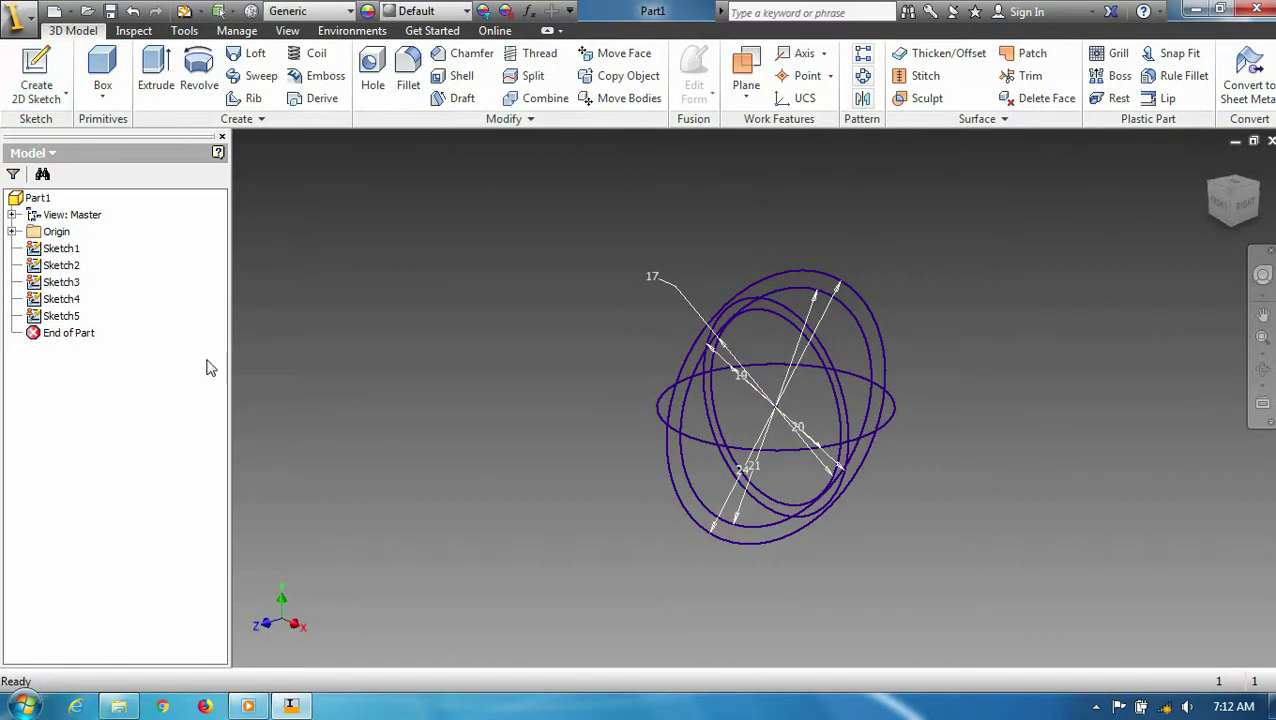
pyautogui.click(156, 75)
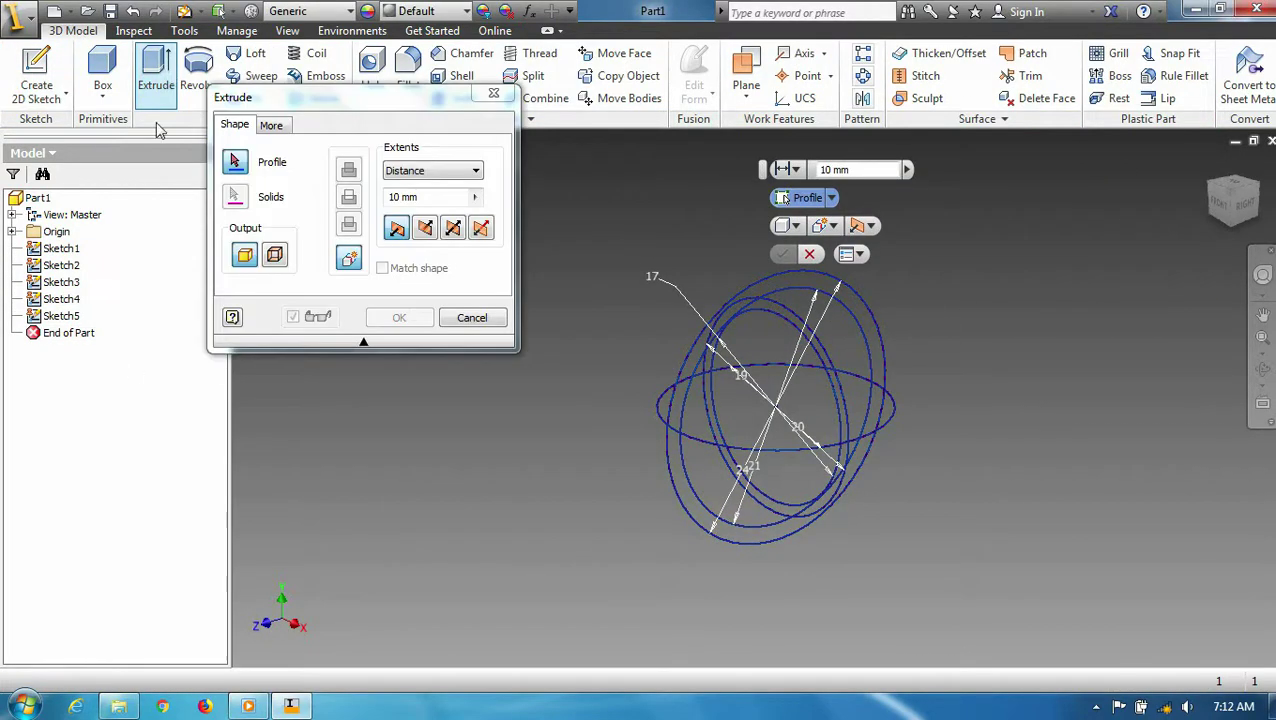
pyautogui.click(697, 447)
pyautogui.click(480, 229)
pyautogui.write('1')
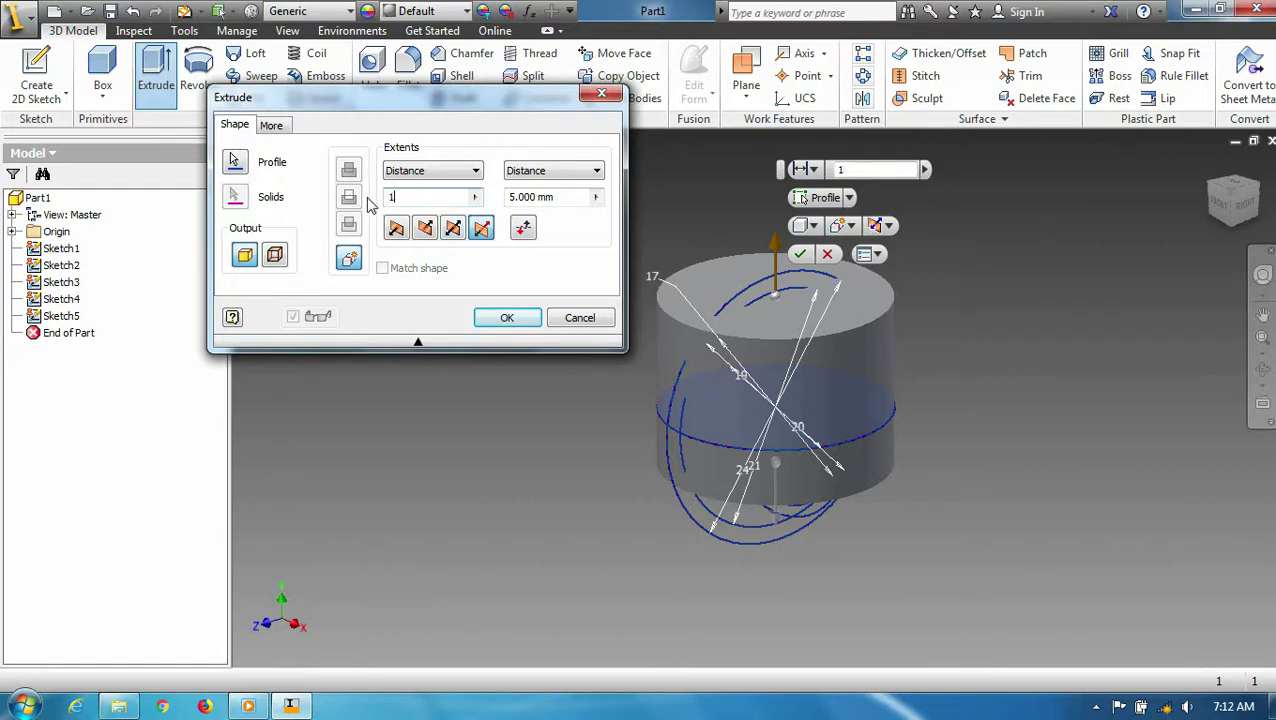
pyautogui.write('515')
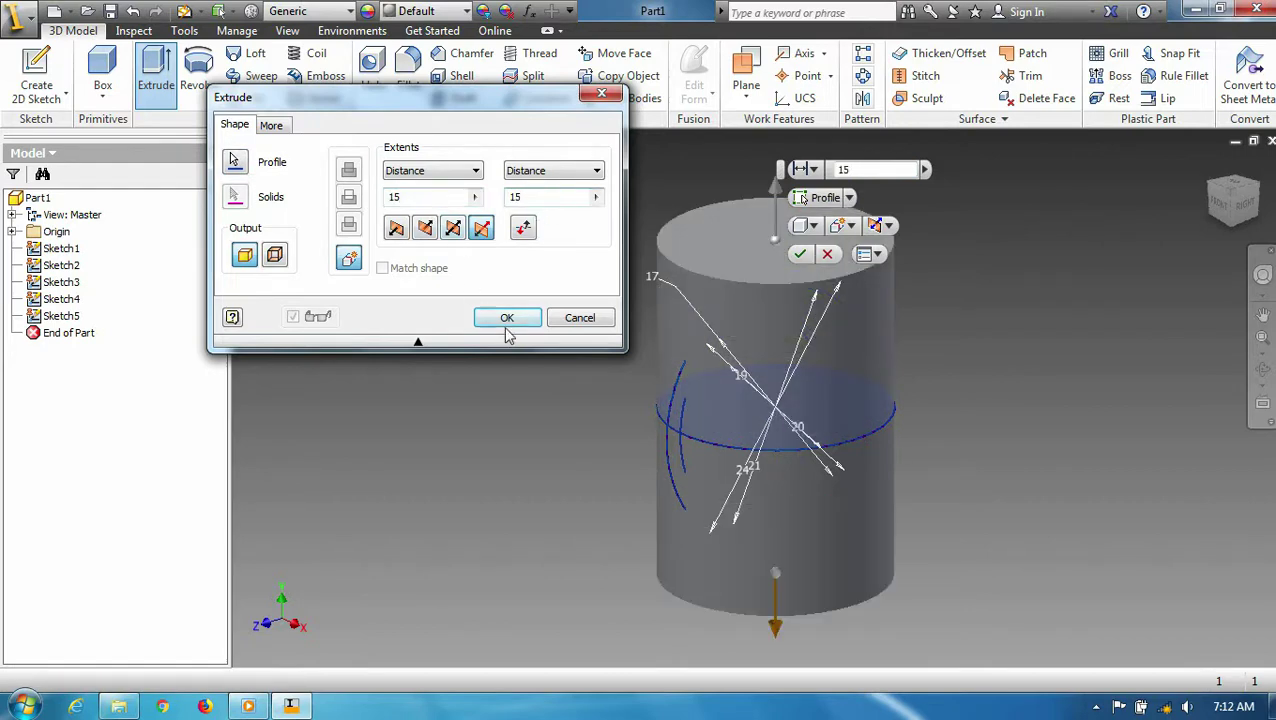
pyautogui.click(508, 318)
# Extrude the first two arms 30 mm, flipping the second to the opposite side
pyautogui.press('e')
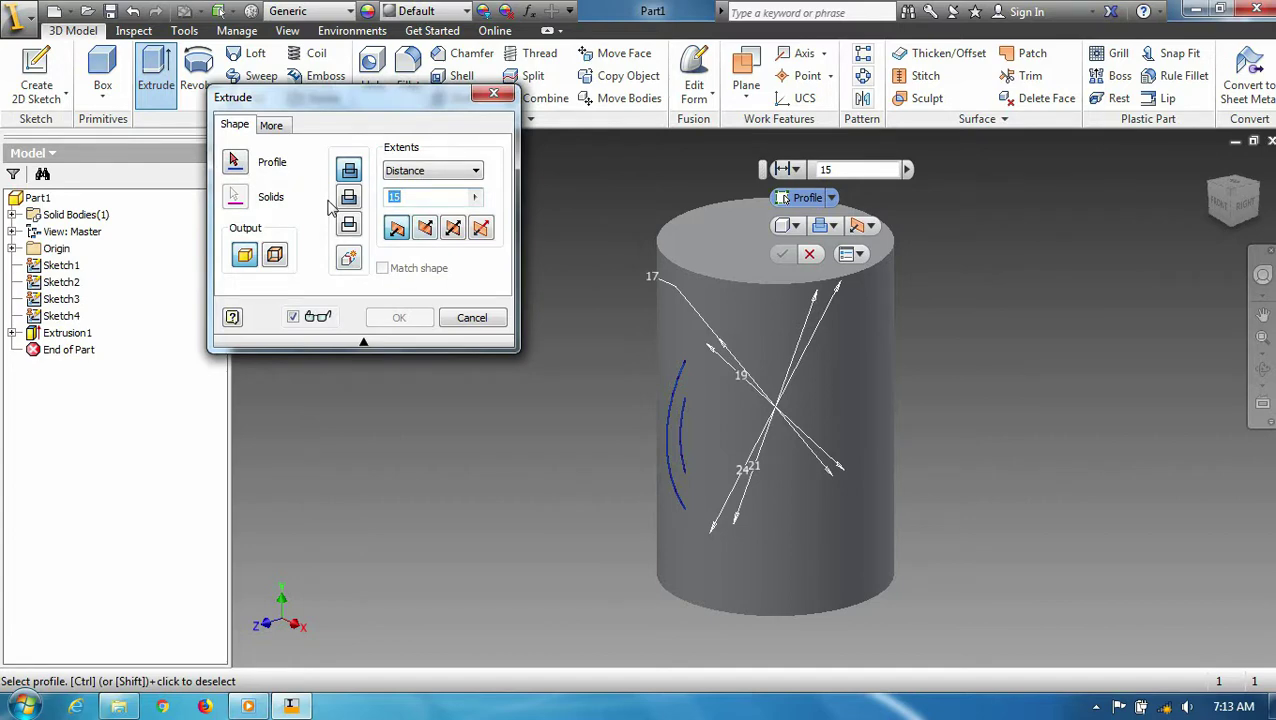
pyautogui.write('30')
pyautogui.click(716, 454)
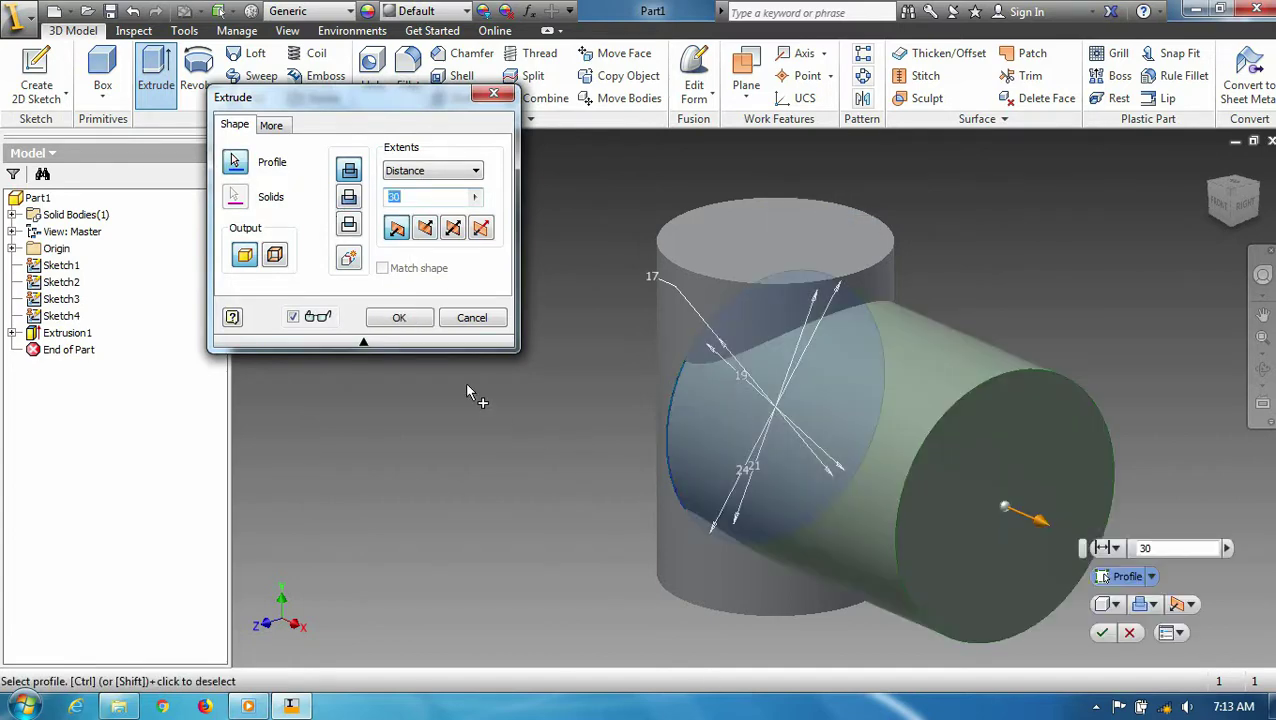
pyautogui.click(399, 317)
pyautogui.press('e')
pyautogui.click(687, 412)
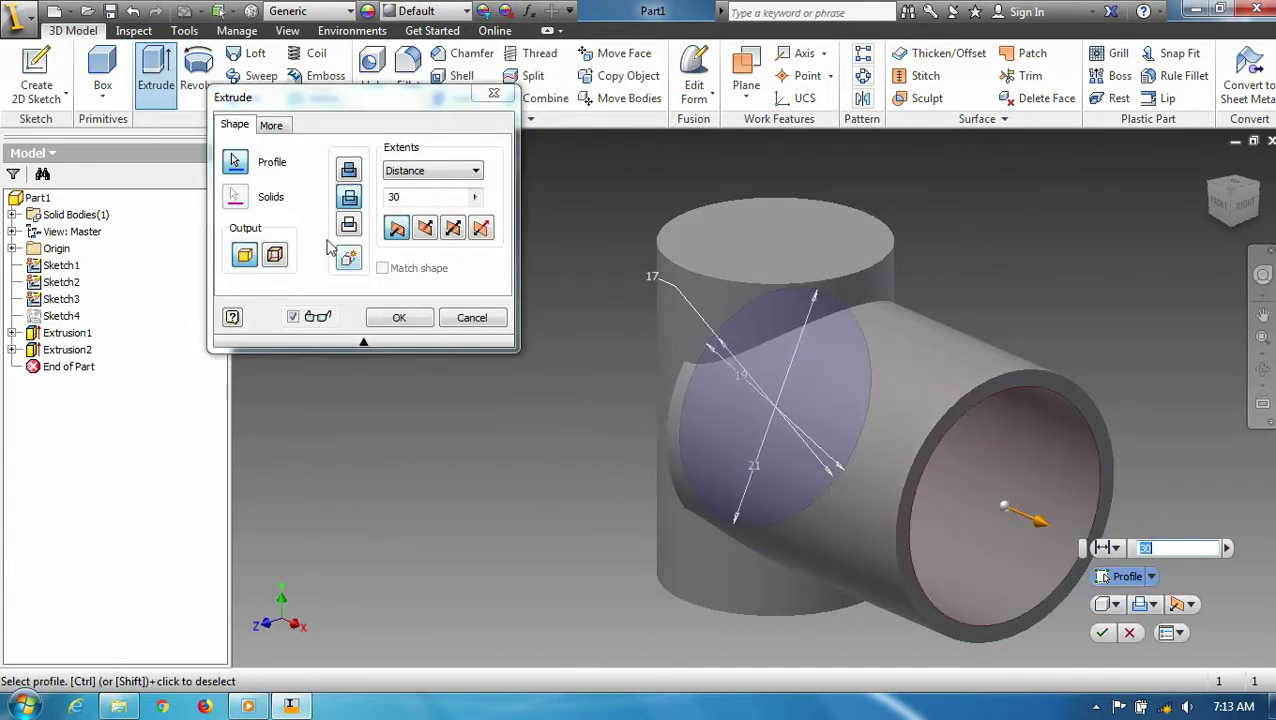
pyautogui.click(417, 238)
pyautogui.click(398, 319)
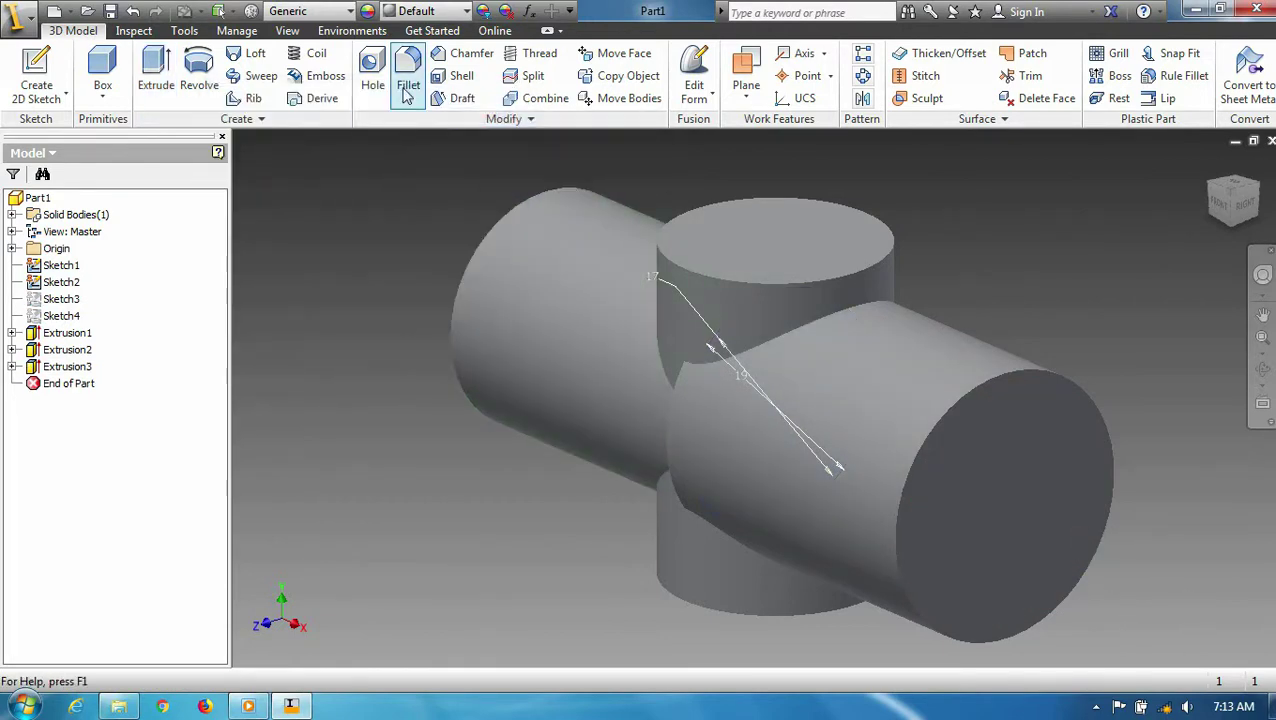
# Extrude the third and fourth arms 30 mm, flipping the fourth to the opposite side
pyautogui.click(156, 70)
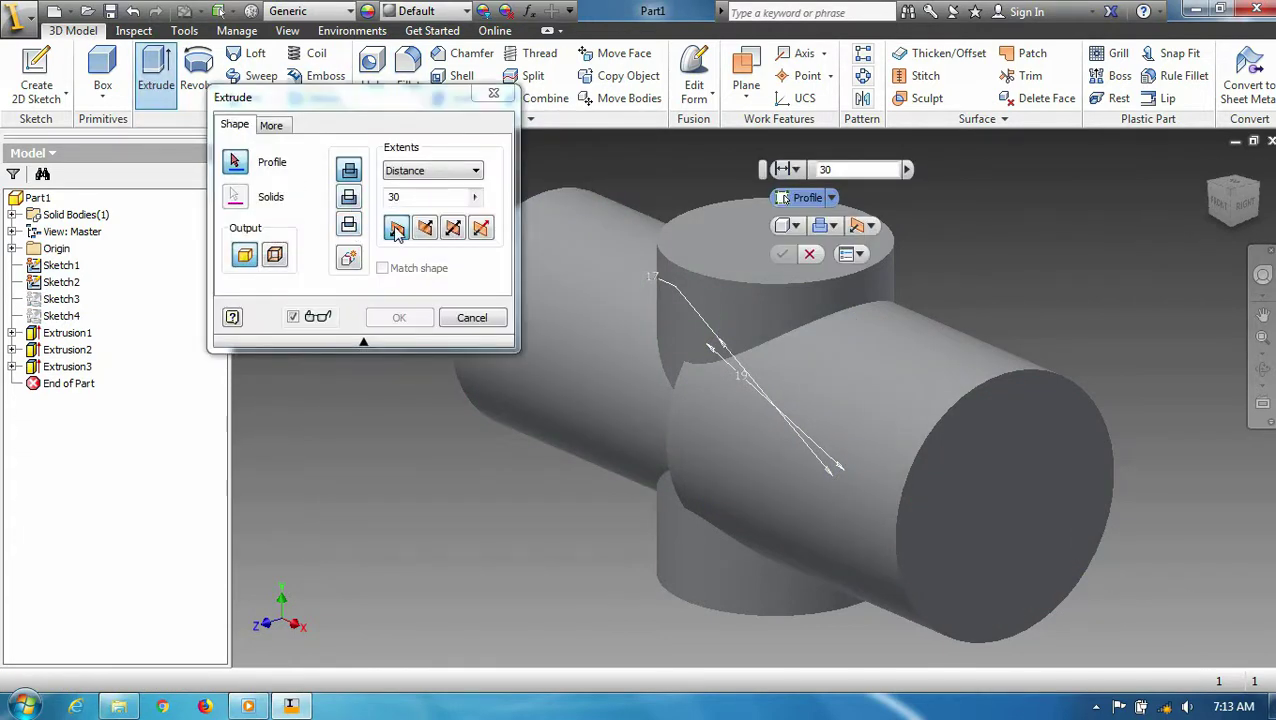
pyautogui.click(772, 384)
pyautogui.click(402, 317)
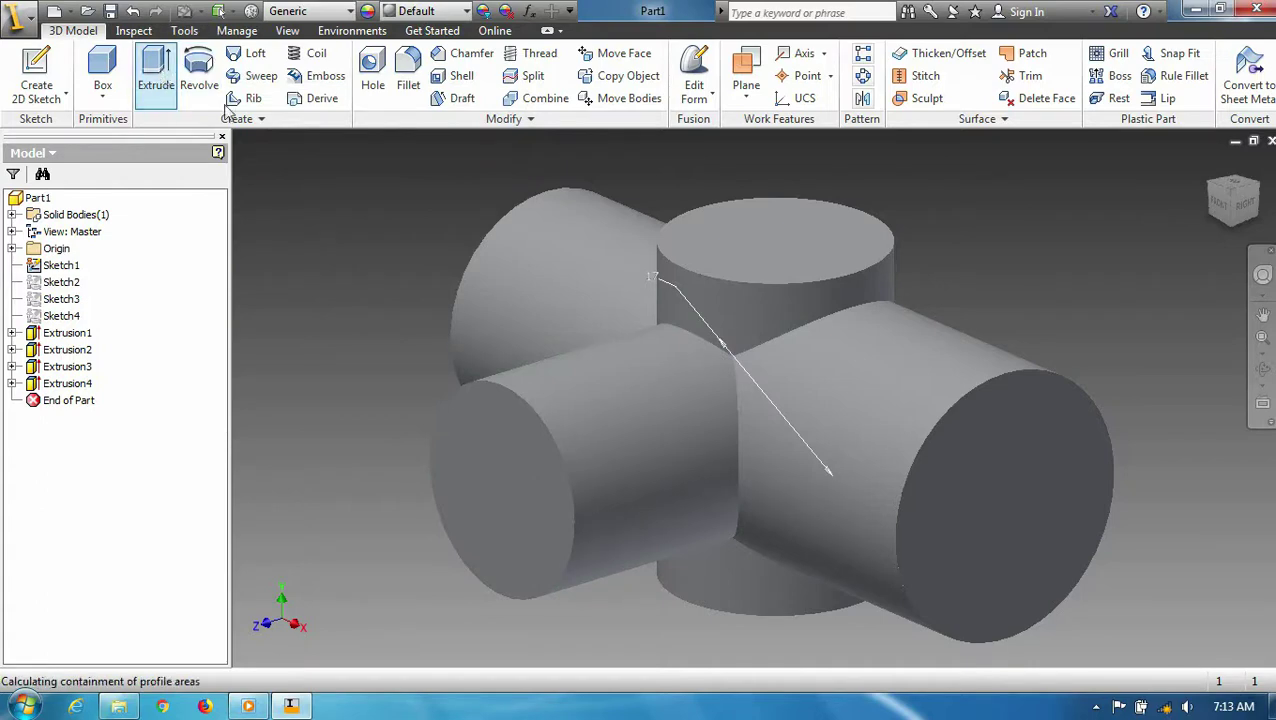
pyautogui.click(425, 230)
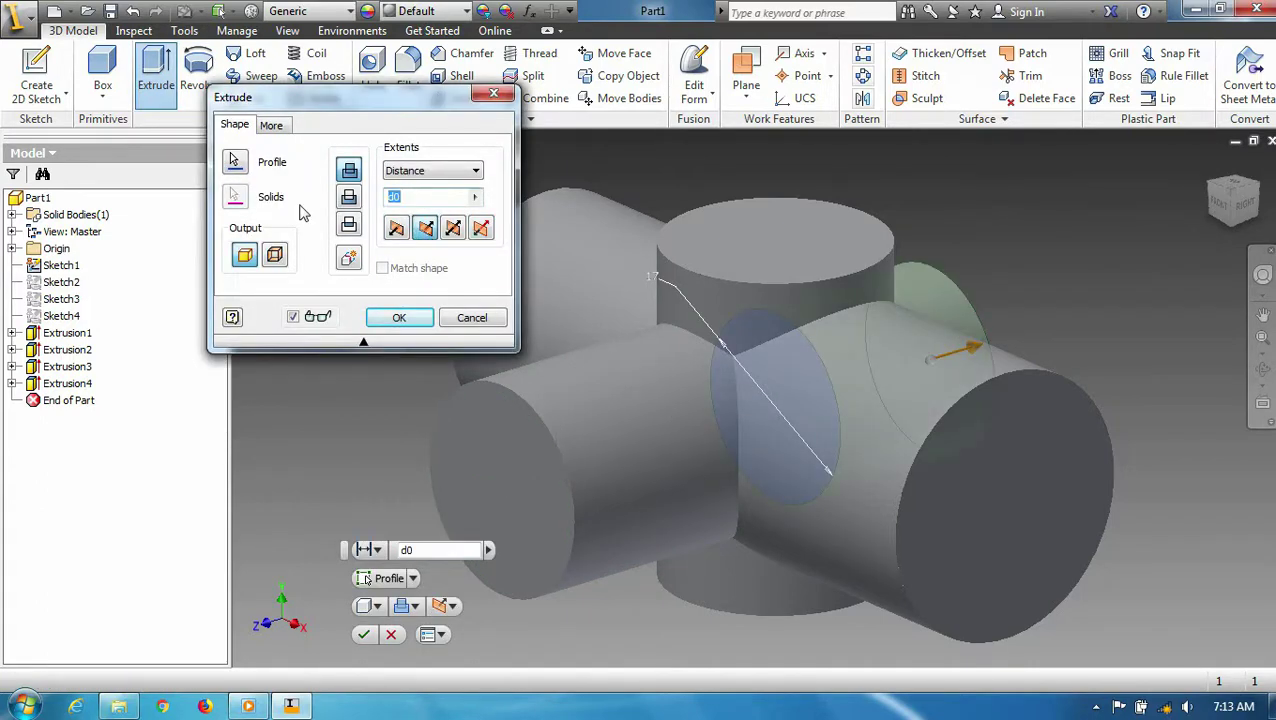
pyautogui.write('30')
pyautogui.click(398, 318)
# Select the first arm-to-hub junction edges for a 2 mm fillet
pyautogui.click(1236, 200)
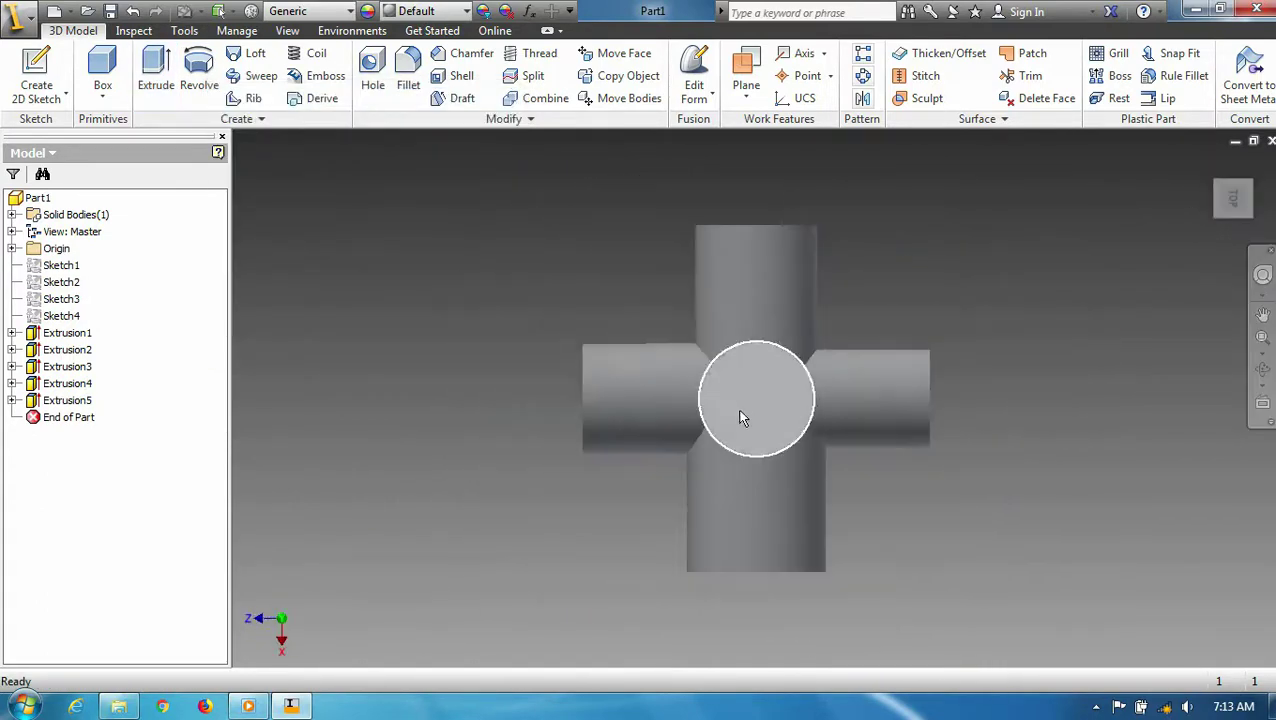
pyautogui.click(1209, 165)
pyautogui.scroll(3, 636, 449)
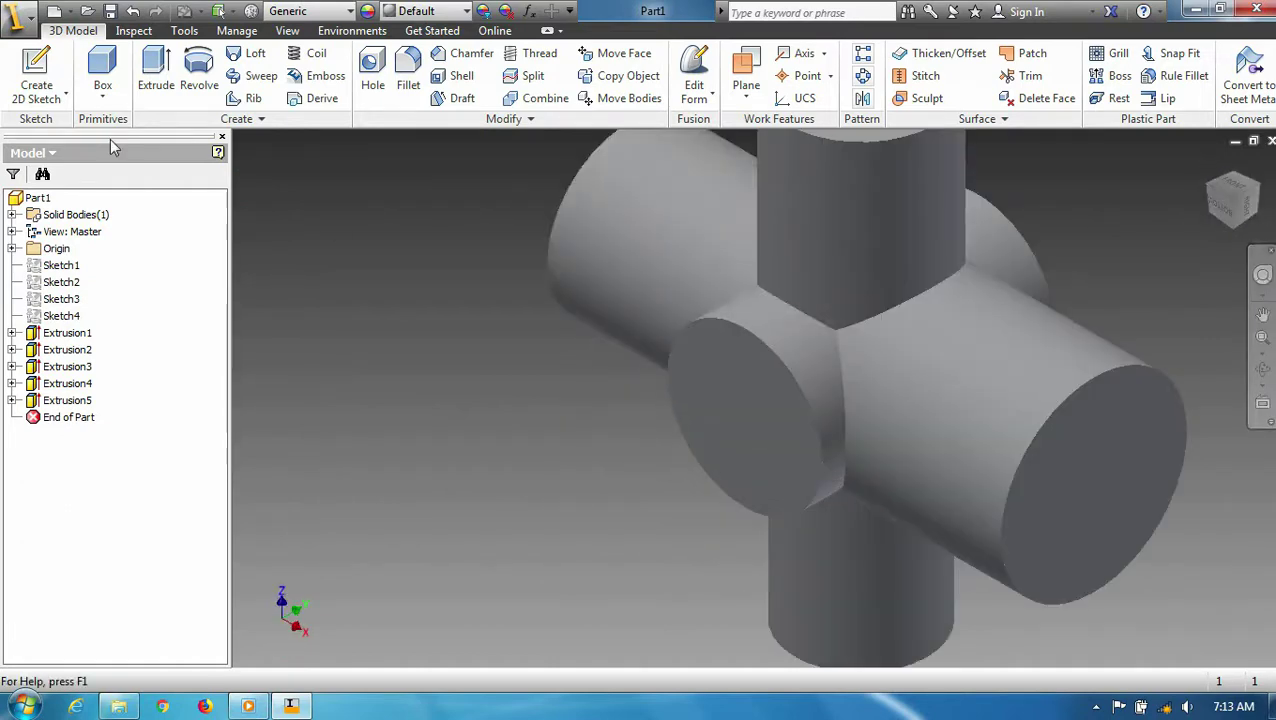
pyautogui.click(408, 62)
pyautogui.click(818, 325)
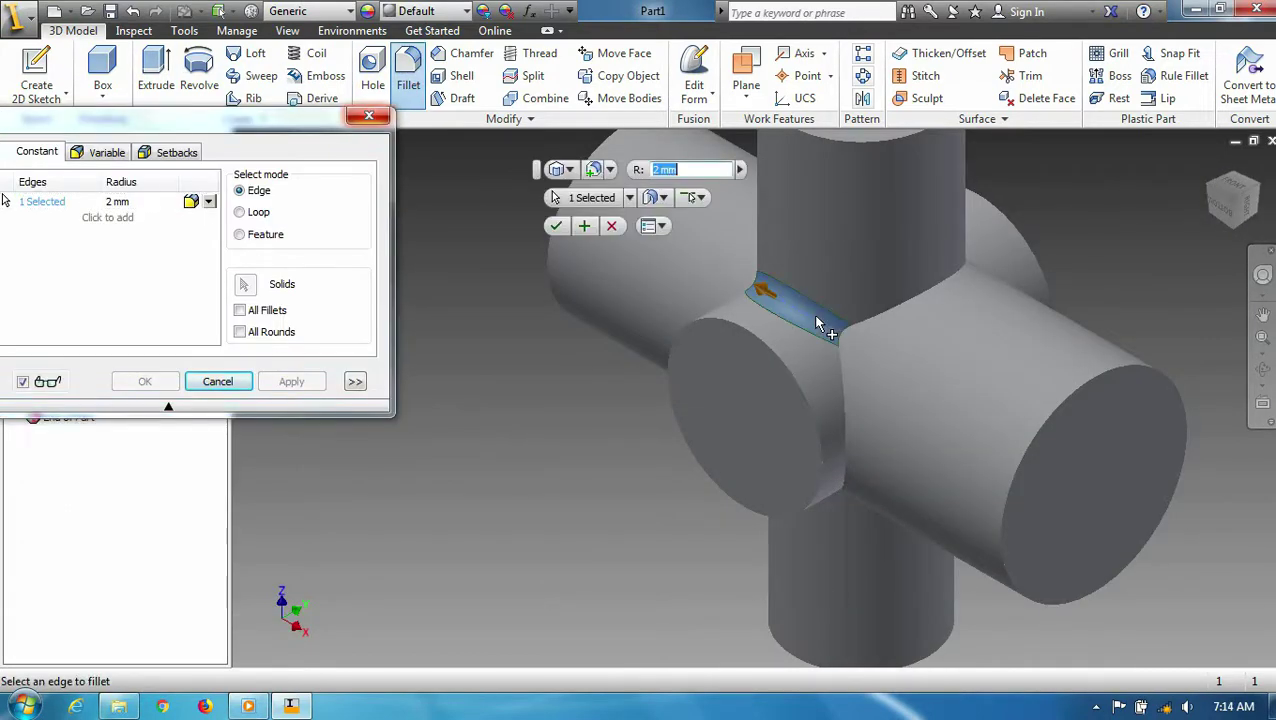
pyautogui.click(880, 318)
pyautogui.click(1250, 190)
pyautogui.click(785, 385)
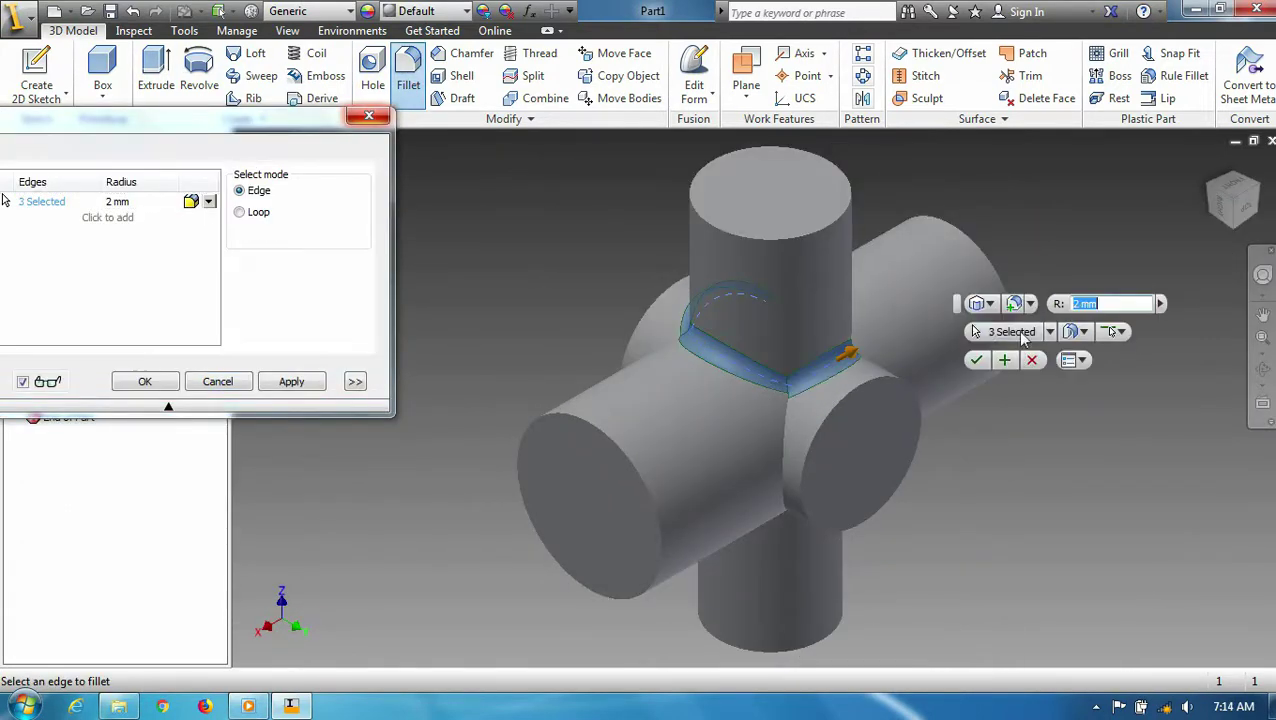
# Add the lower and hidden junction edges and apply the 2 mm fillet
pyautogui.scroll(-2, 800, 400)
pyautogui.scroll(5, 755, 427)
pyautogui.click(766, 323)
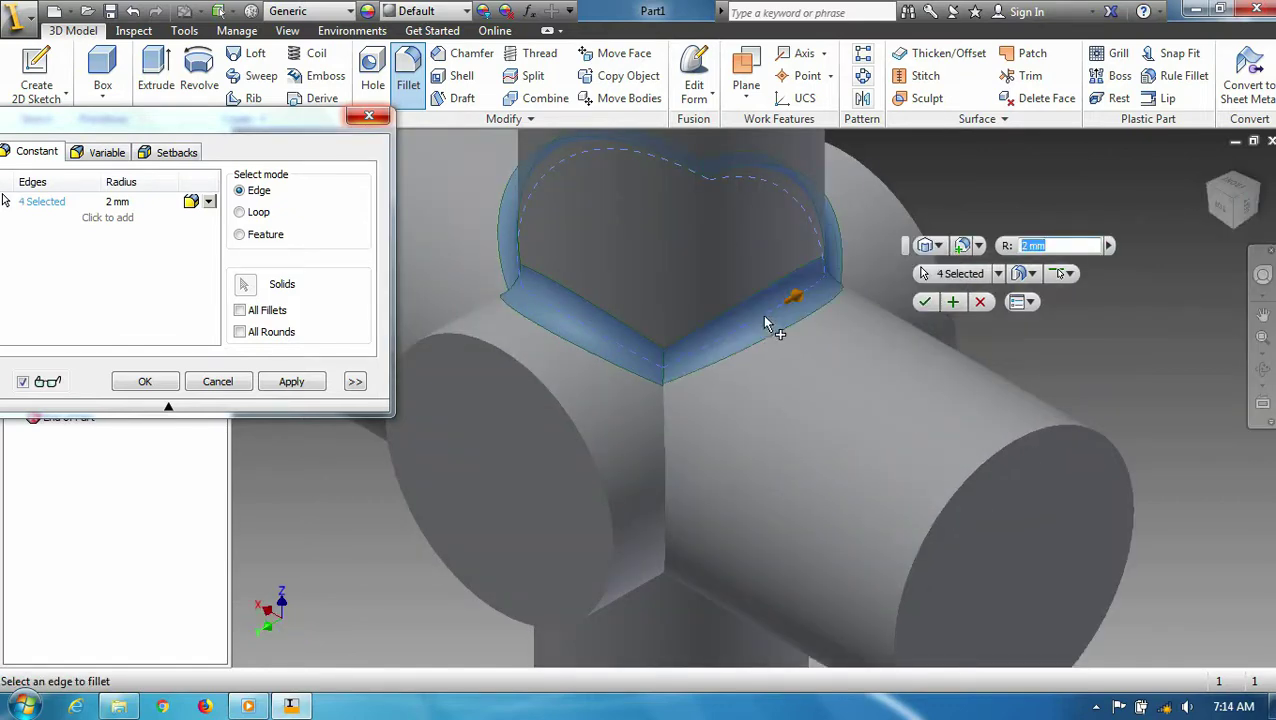
pyautogui.click(1210, 172)
pyautogui.click(752, 421)
pyautogui.click(735, 422)
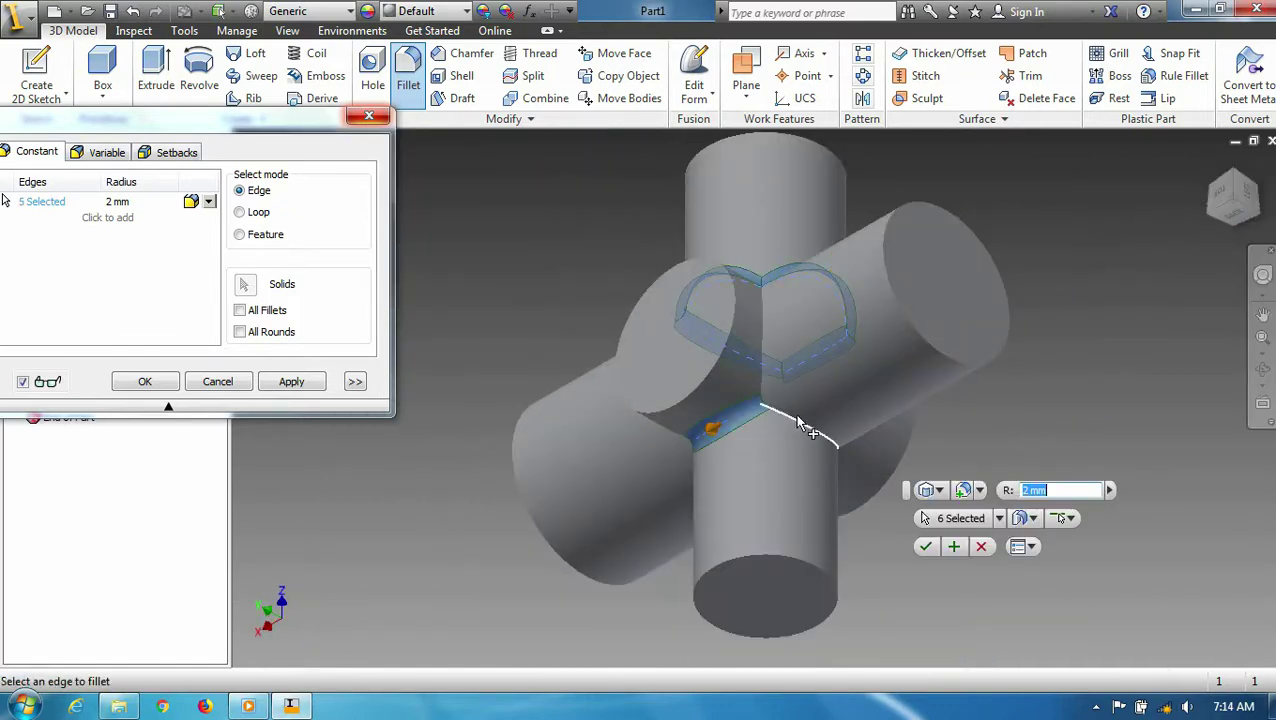
pyautogui.click(800, 425)
pyautogui.click(1237, 235)
pyautogui.click(1210, 172)
pyautogui.click(760, 438)
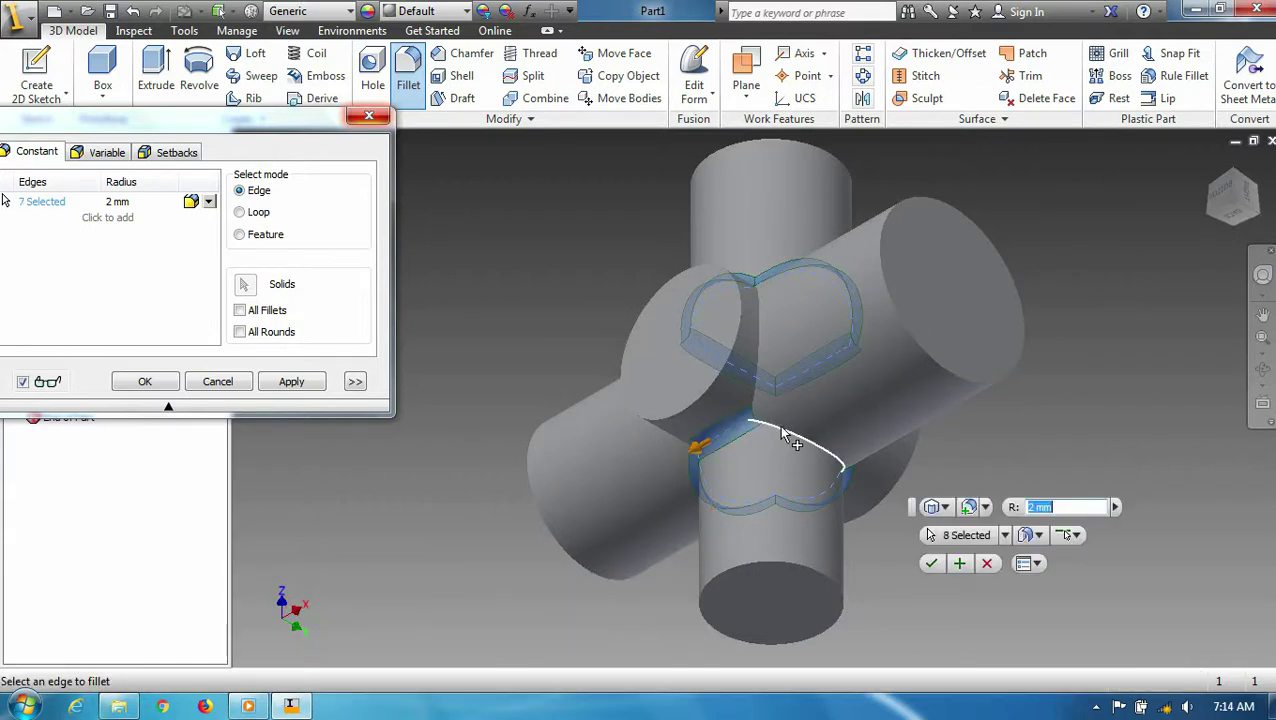
pyautogui.click(291, 381)
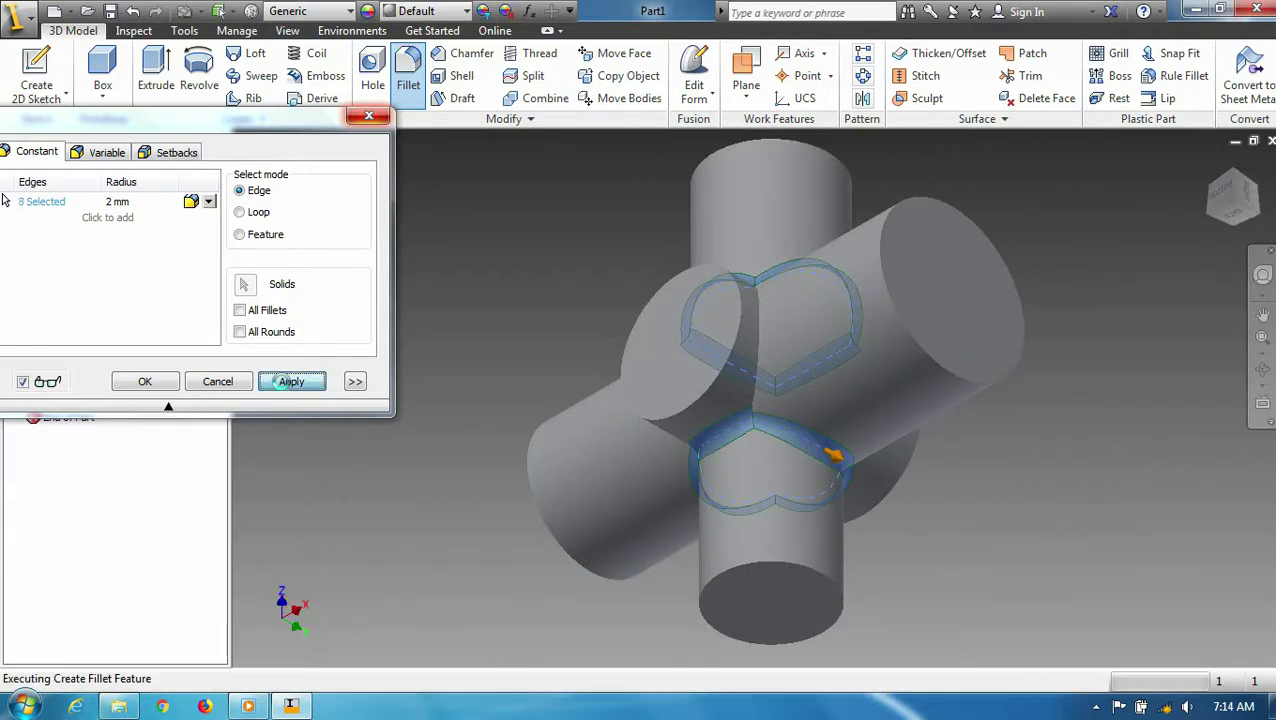
# Fillet the remaining vertical and far junction edges at 2 mm
pyautogui.click(763, 352)
pyautogui.keyDown('shift'); pyautogui.moveTo(763, 352); pyautogui.dragTo(730, 261, button='middle'); pyautogui.keyUp('shift')
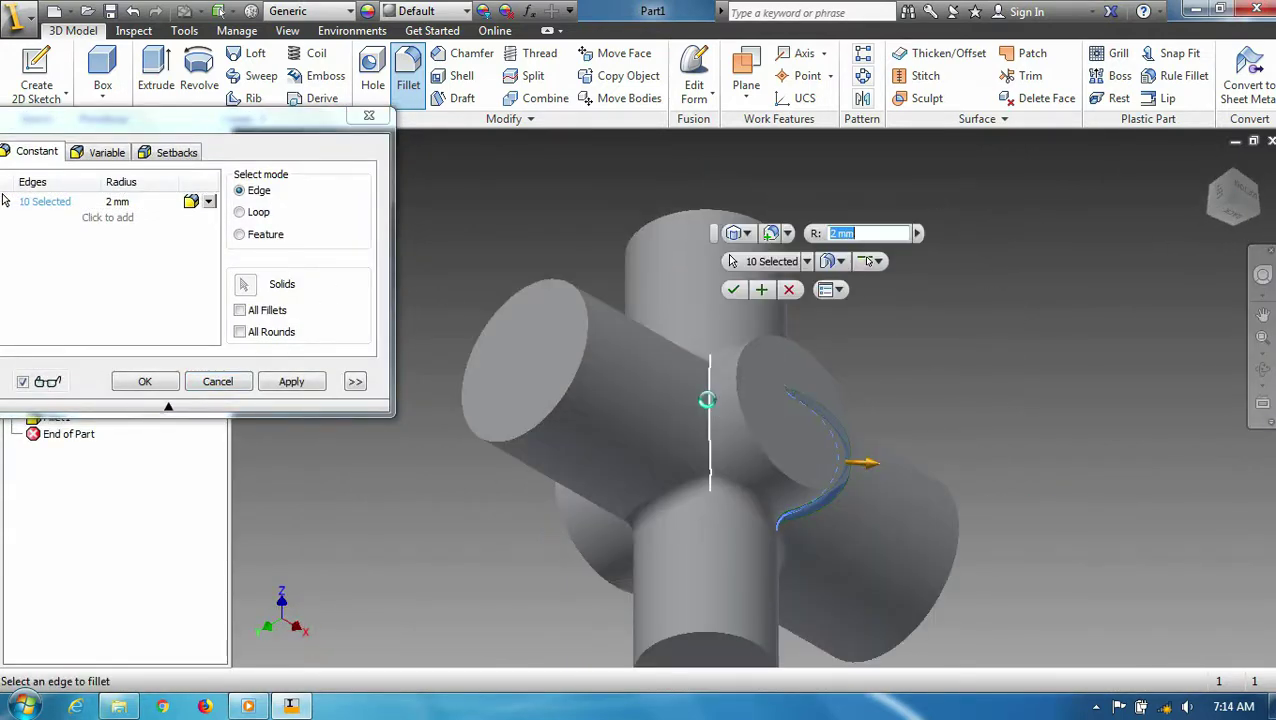
pyautogui.click(707, 400)
pyautogui.click(1225, 207)
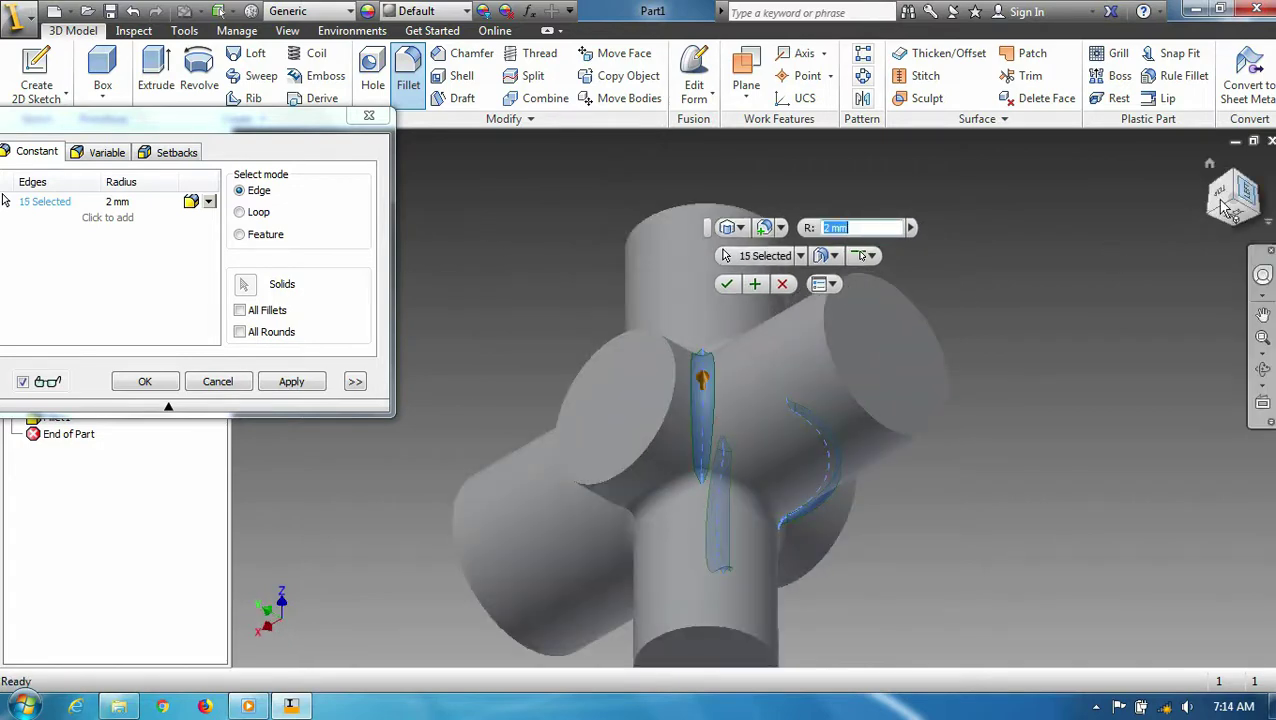
pyautogui.scroll(3, 735, 420)
pyautogui.click(735, 420)
pyautogui.scroll(-3, 735, 420)
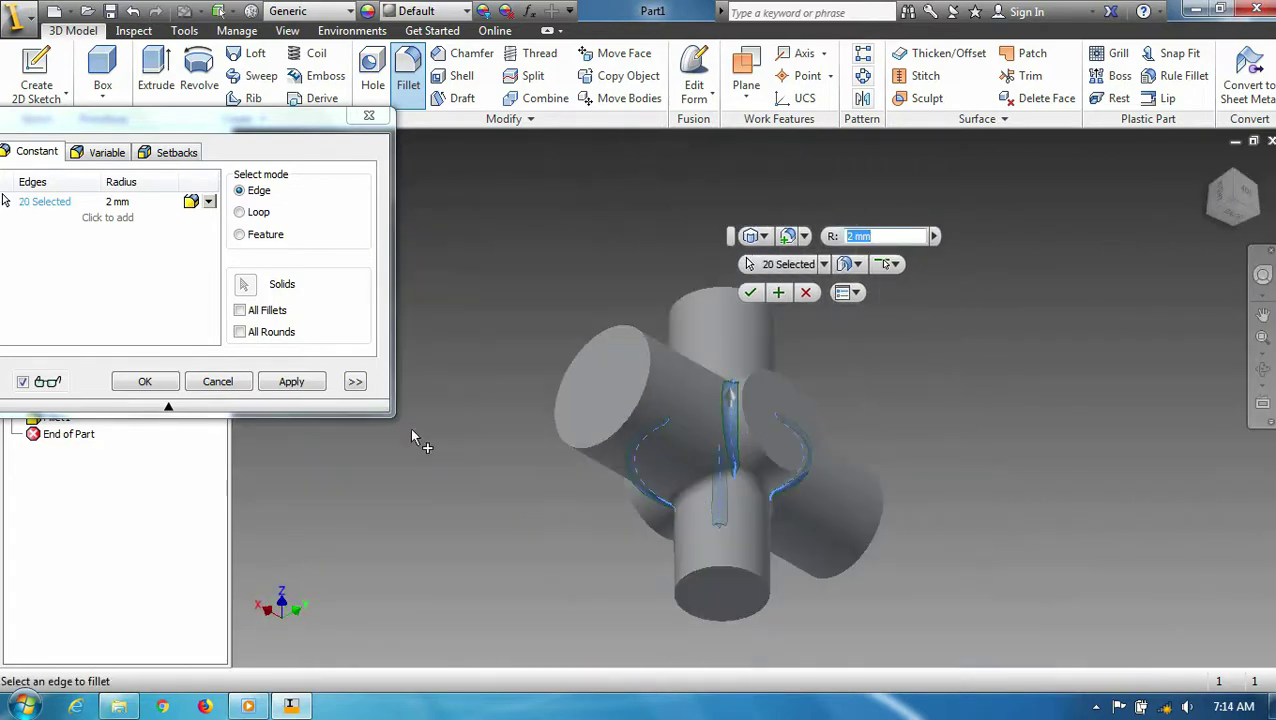
pyautogui.click(295, 382)
pyautogui.click(217, 381)
pyautogui.click(1210, 168)
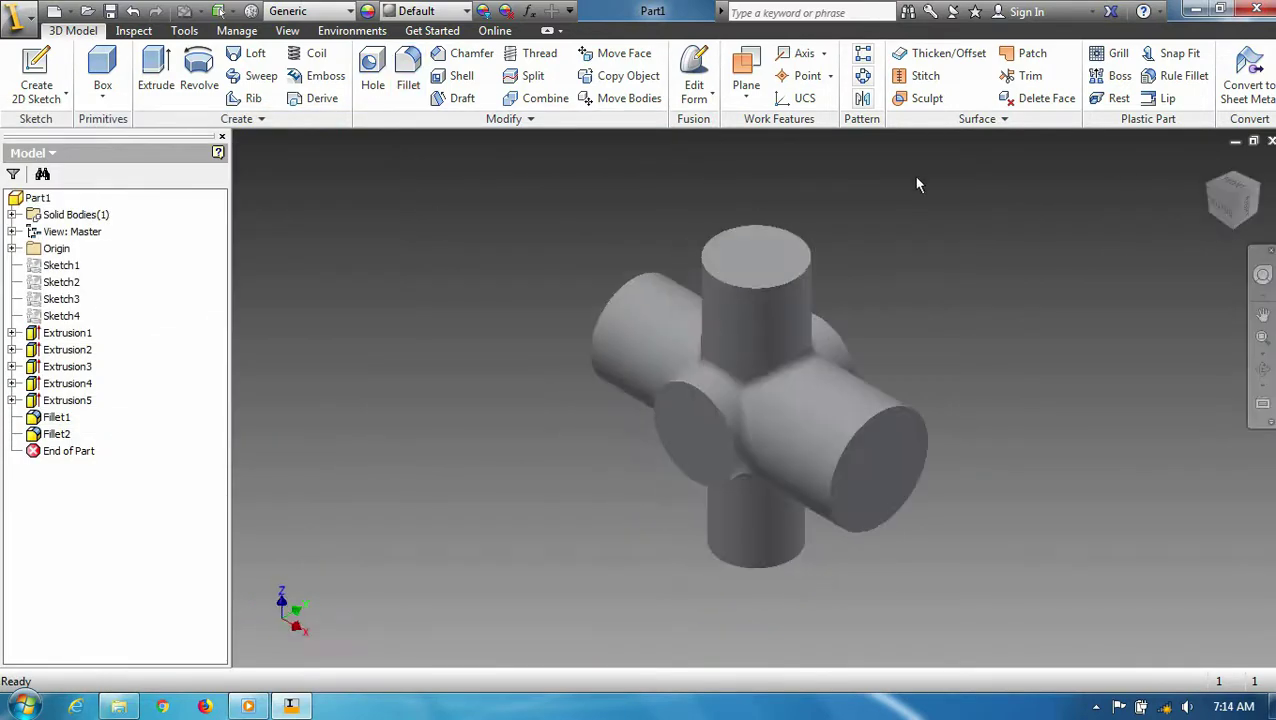
# Drill a 10 mm through-all hole concentric on the front arm's end face
pyautogui.click(372, 70)
pyautogui.click(700, 435)
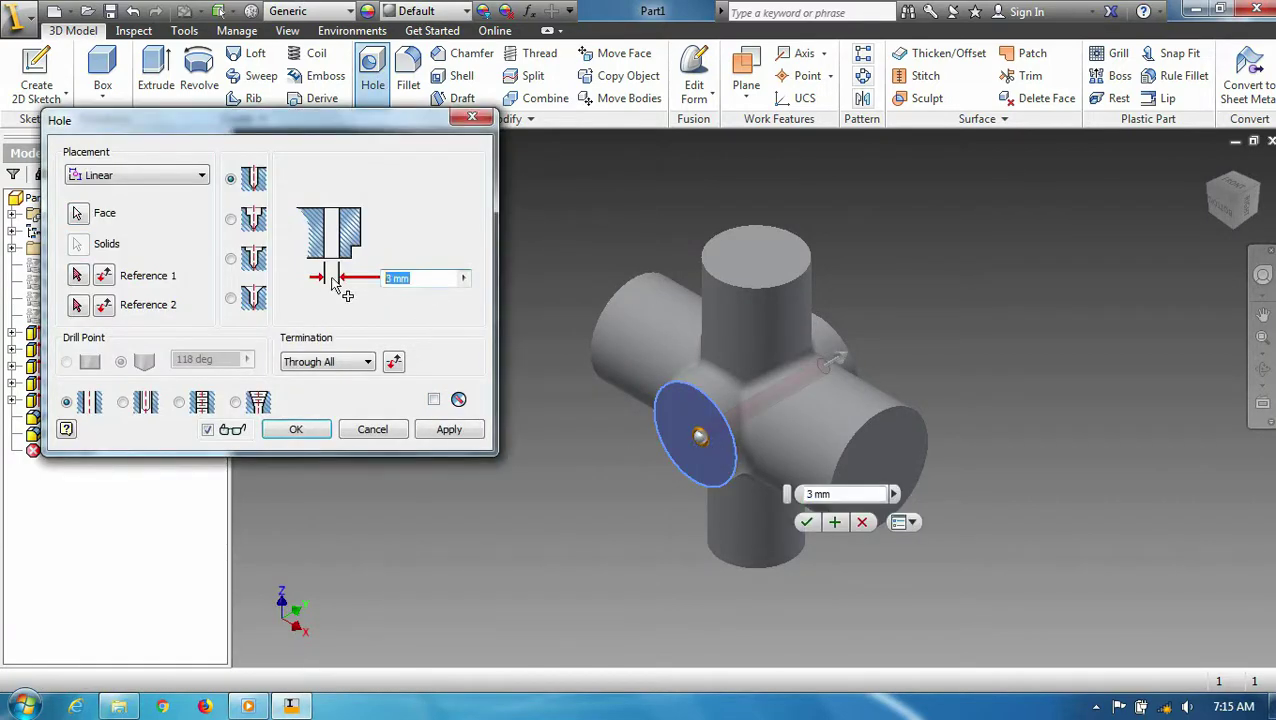
pyautogui.click(705, 395)
pyautogui.click(448, 429)
pyautogui.click(474, 118)
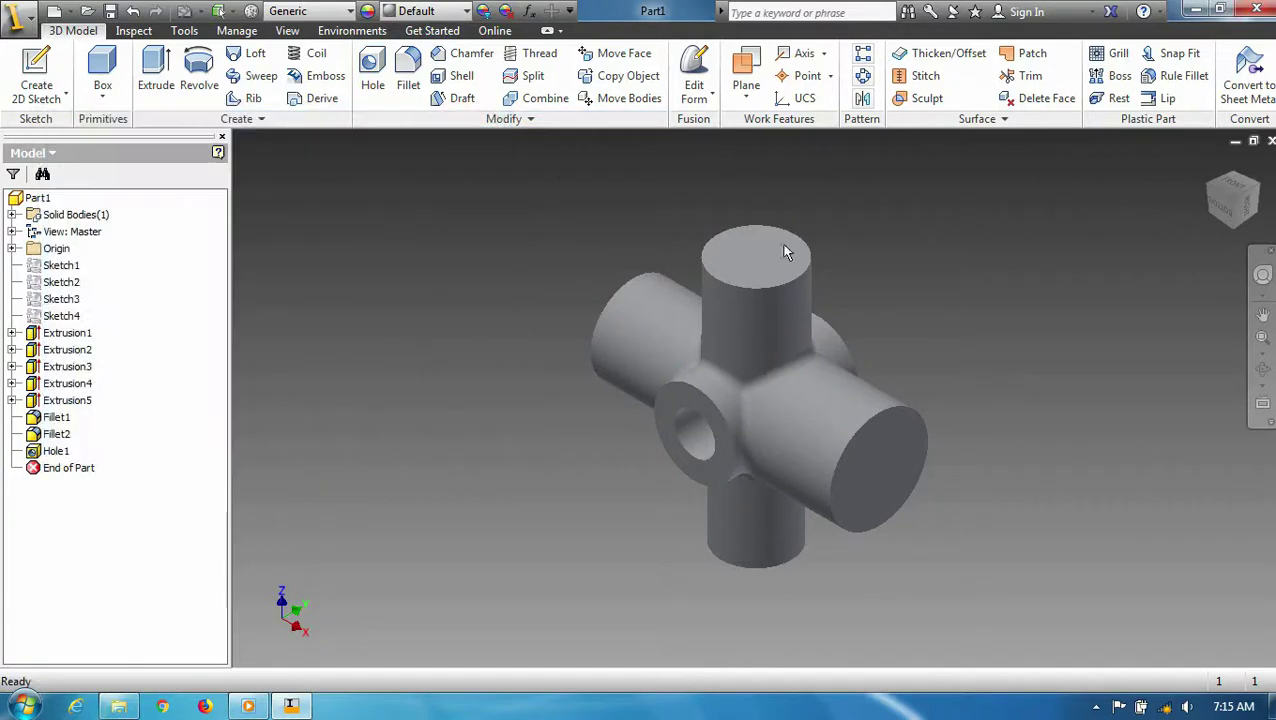
# Sketch a 26 mm centred circle on the right arm's end face
pyautogui.click(48, 82)
pyautogui.click(895, 510)
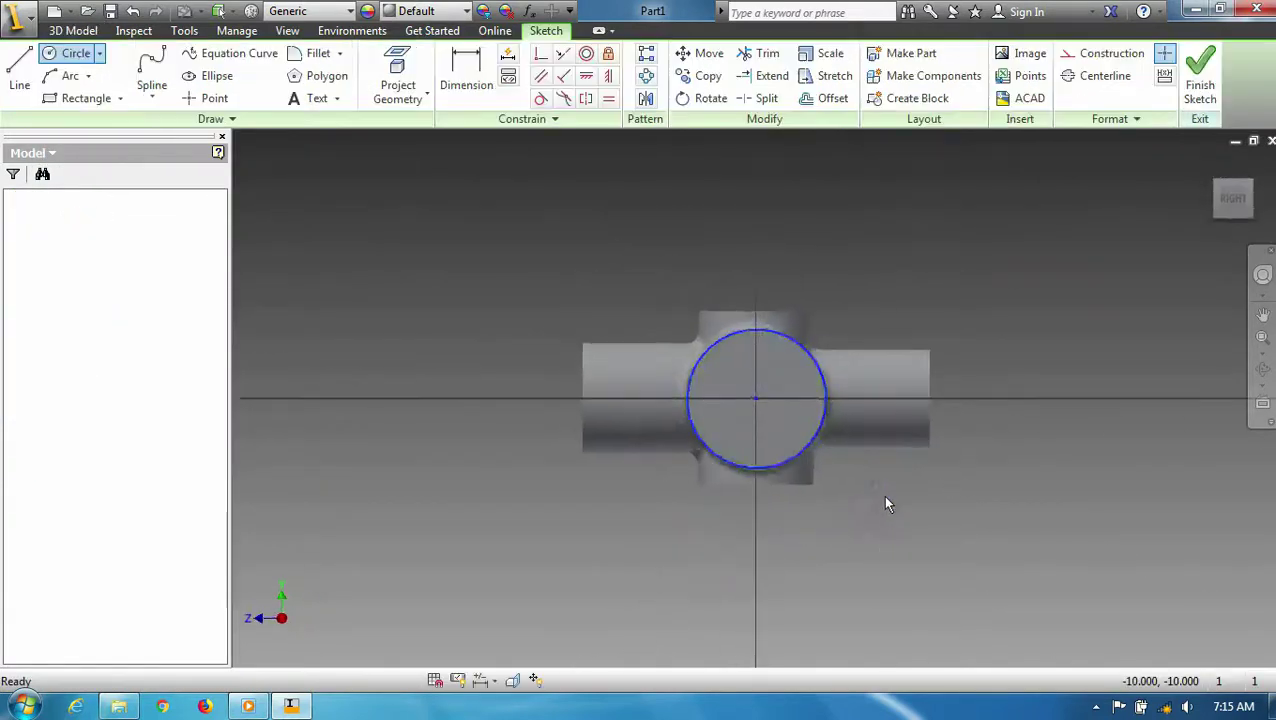
pyautogui.press('c')
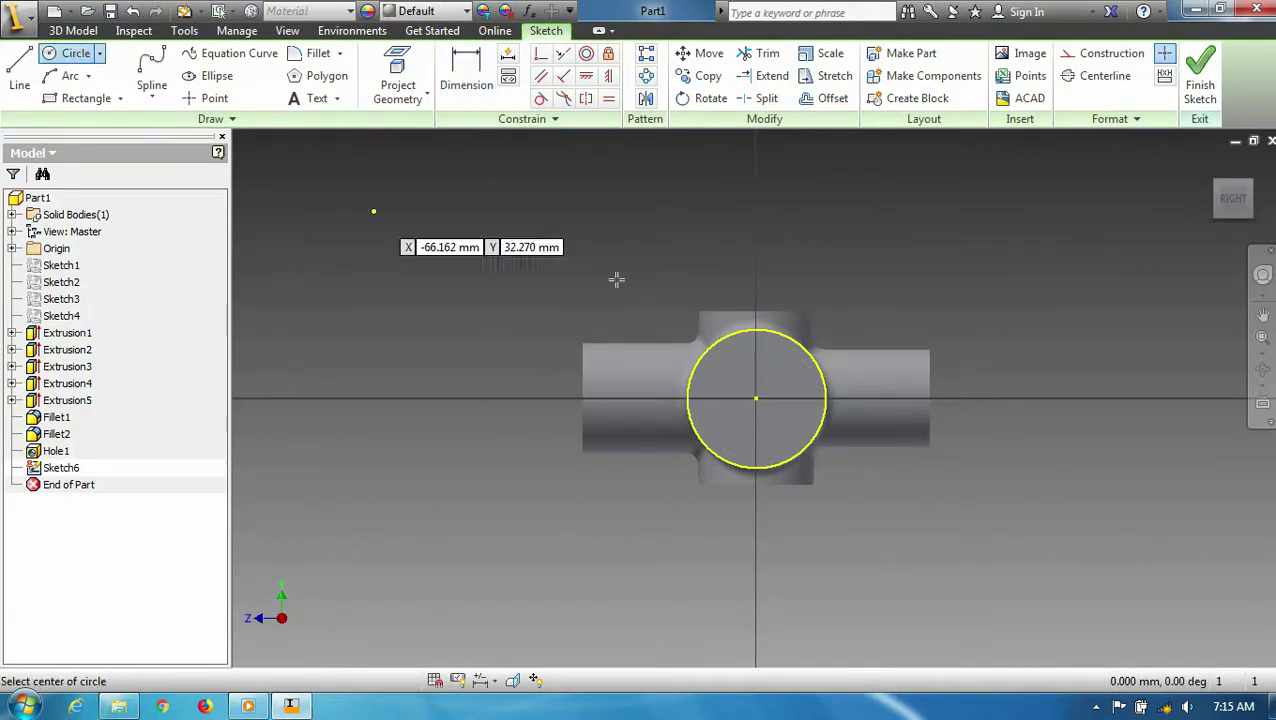
pyautogui.click(755, 399)
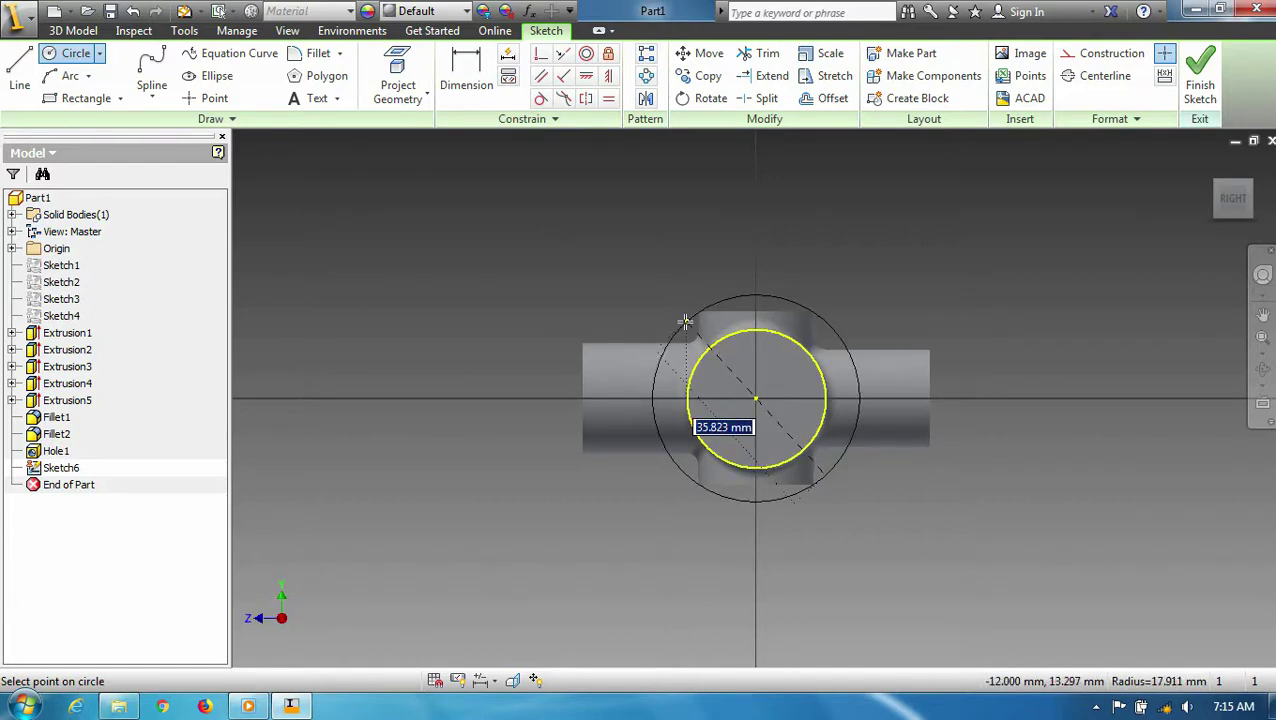
pyautogui.write('26')
pyautogui.press('Return')
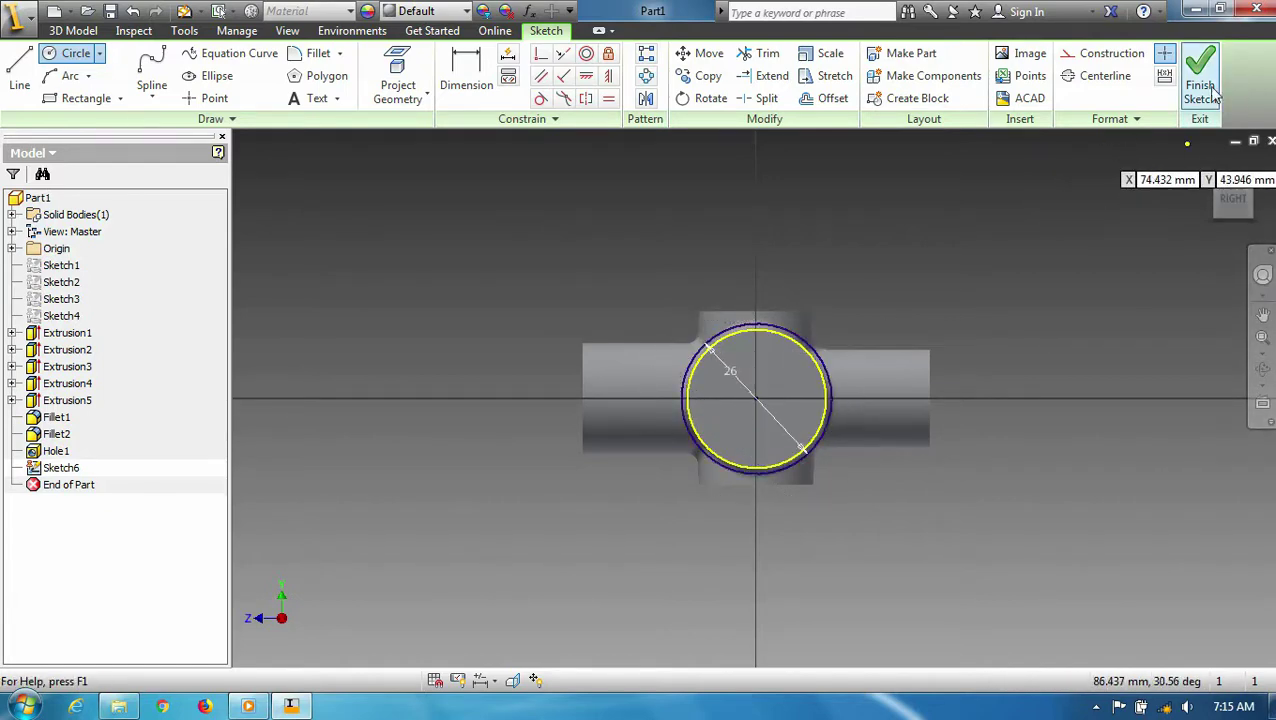
pyautogui.click(1200, 88)
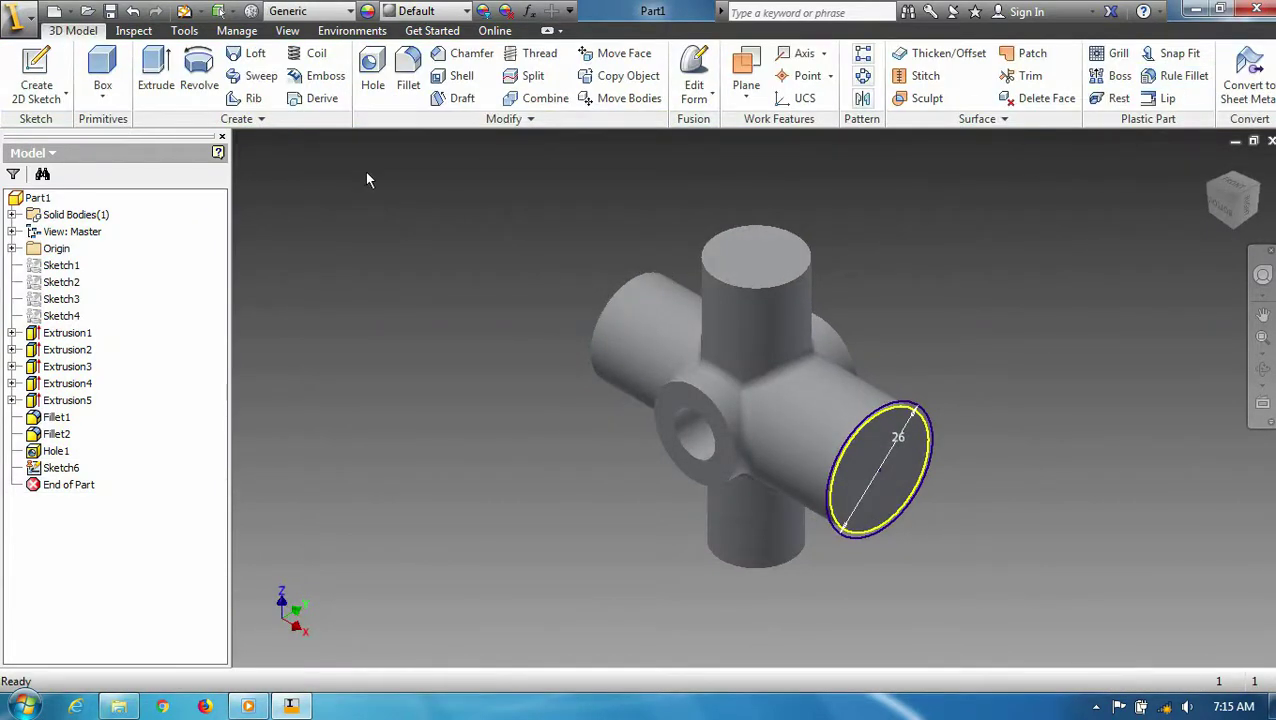
# Sketch a 23 mm centred circle on the left arm's end face
pyautogui.click(668, 391)
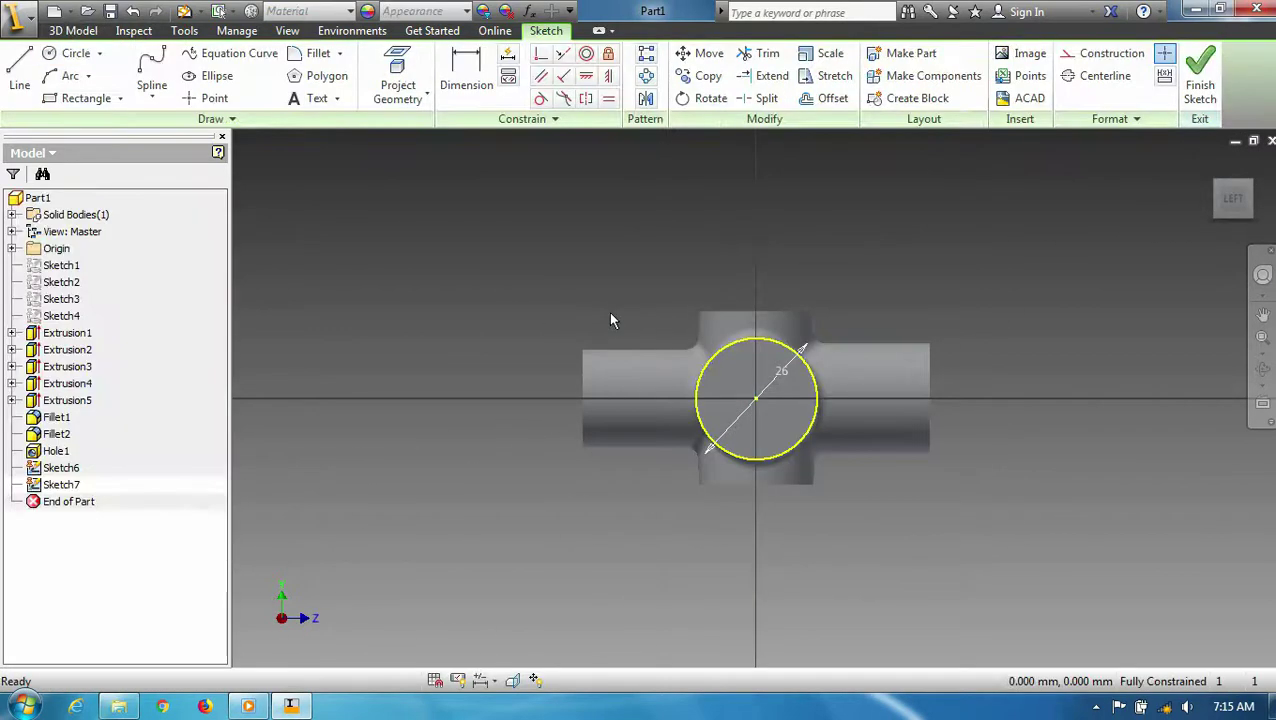
pyautogui.press('c')
pyautogui.click(757, 399)
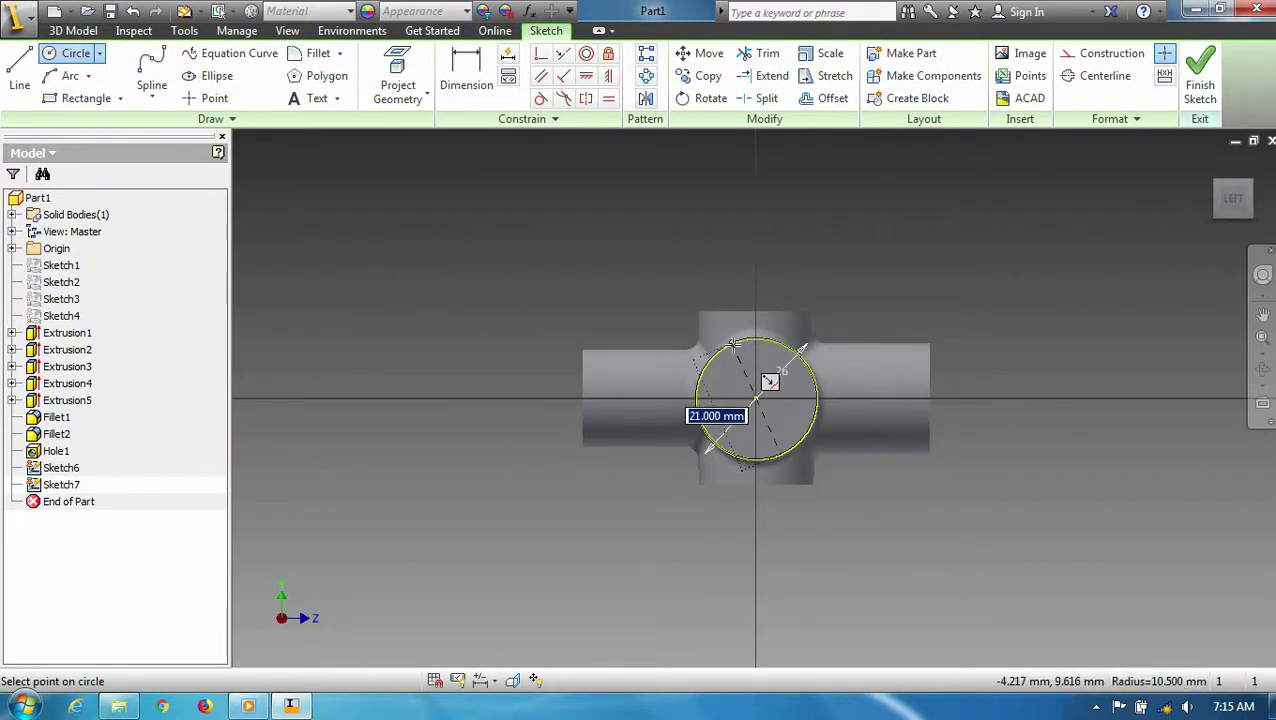
pyautogui.write('23')
pyautogui.press('Return')
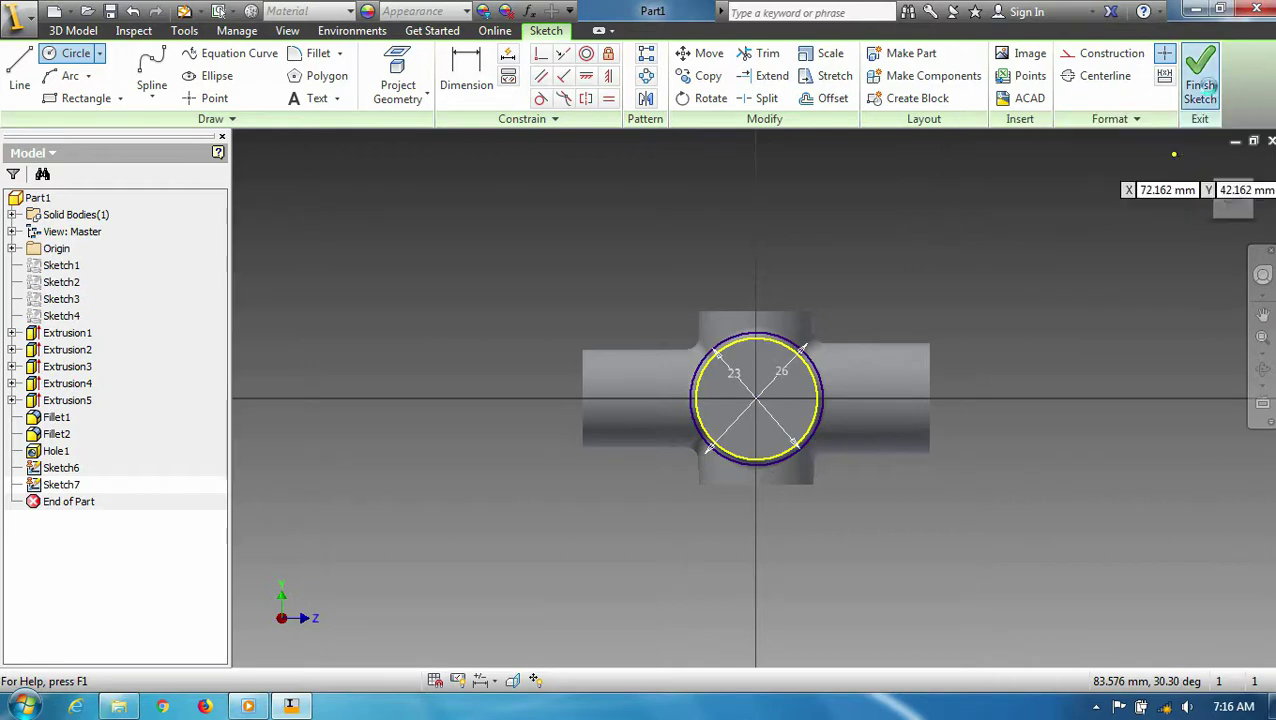
pyautogui.click(1208, 88)
# Sketch a 23 mm centred circle on the top arm's end face
pyautogui.press('s')
pyautogui.click(740, 260)
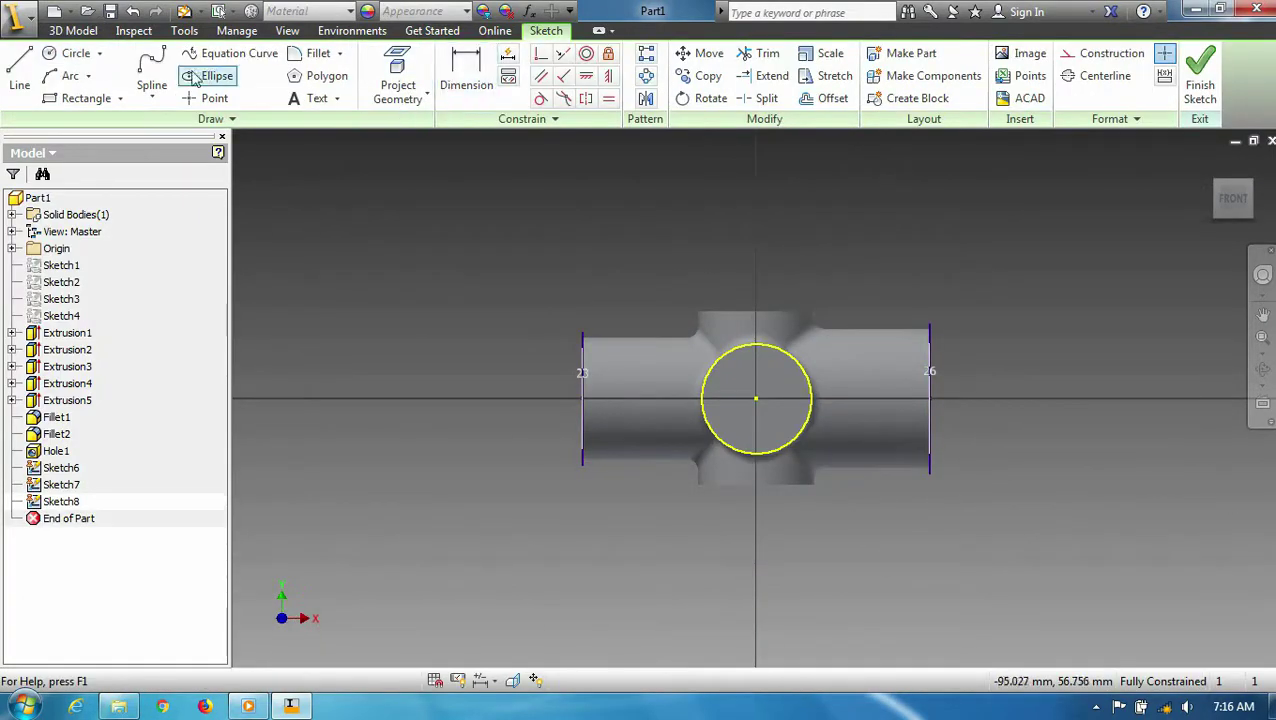
pyautogui.press('c')
pyautogui.click(757, 399)
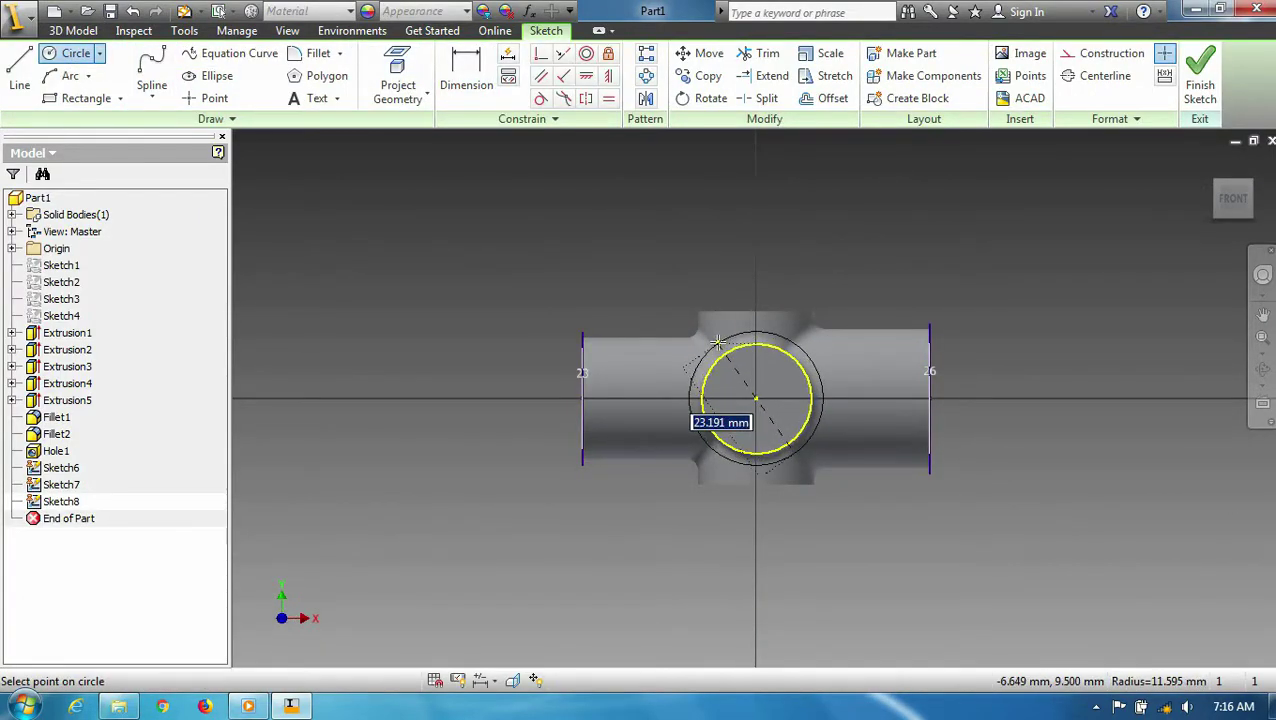
pyautogui.write('23')
pyautogui.press('Return')
pyautogui.click(1200, 88)
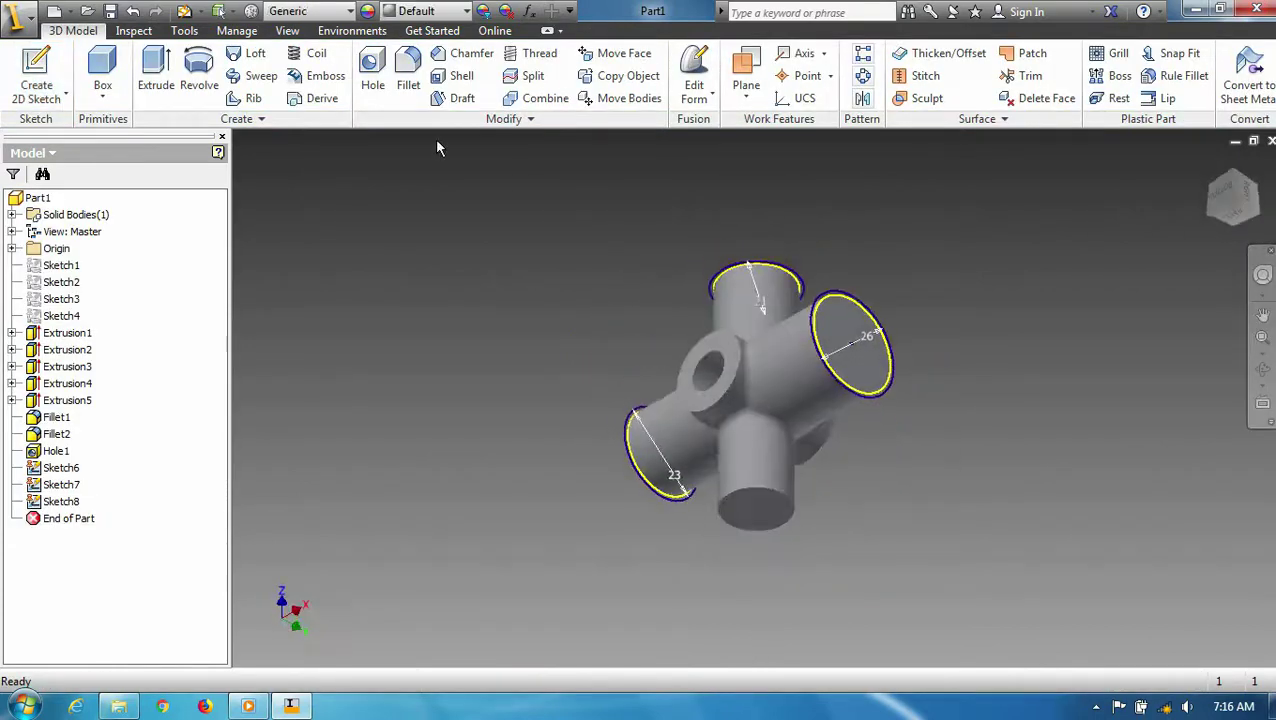
# Sketch a 19 mm centred circle on the bottom arm's end face
pyautogui.click(652, 460)
pyautogui.press('c')
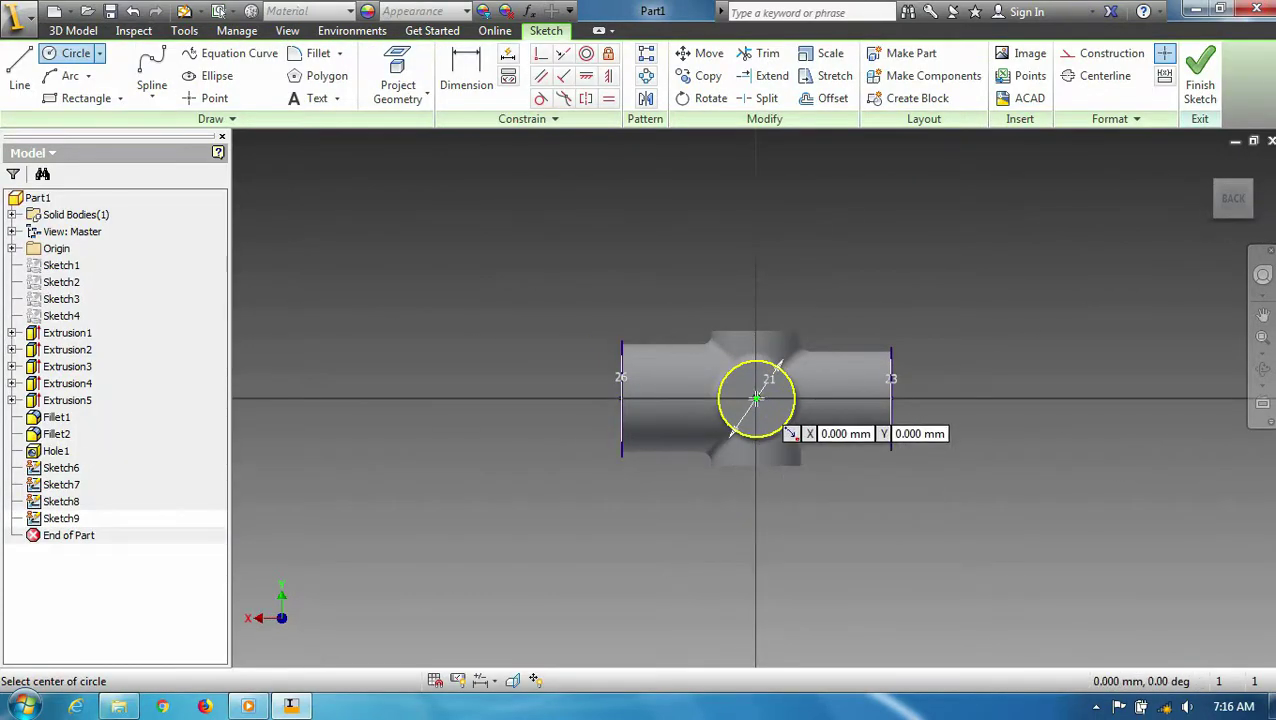
pyautogui.click(757, 399)
pyautogui.write('19')
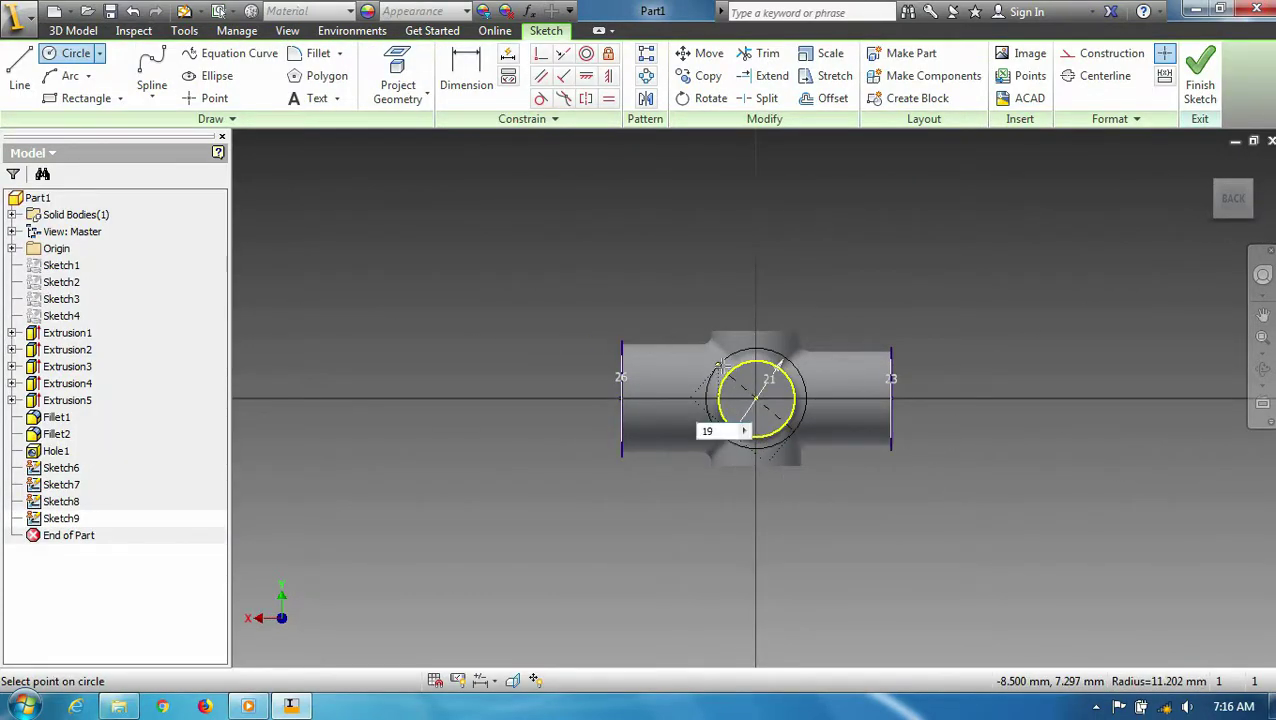
pyautogui.press('Return')
pyautogui.click(1200, 88)
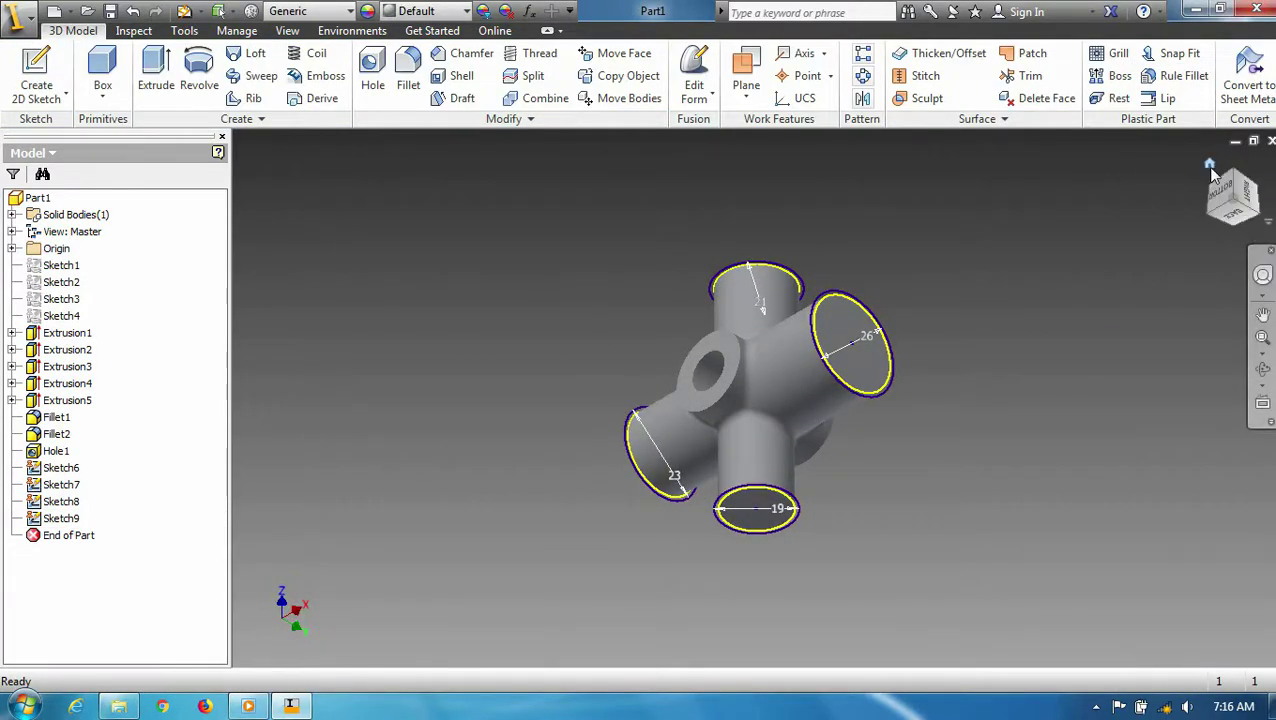
pyautogui.click(1210, 167)
# Extrude the right and top arm-end circles 10 mm into collars
pyautogui.click(156, 70)
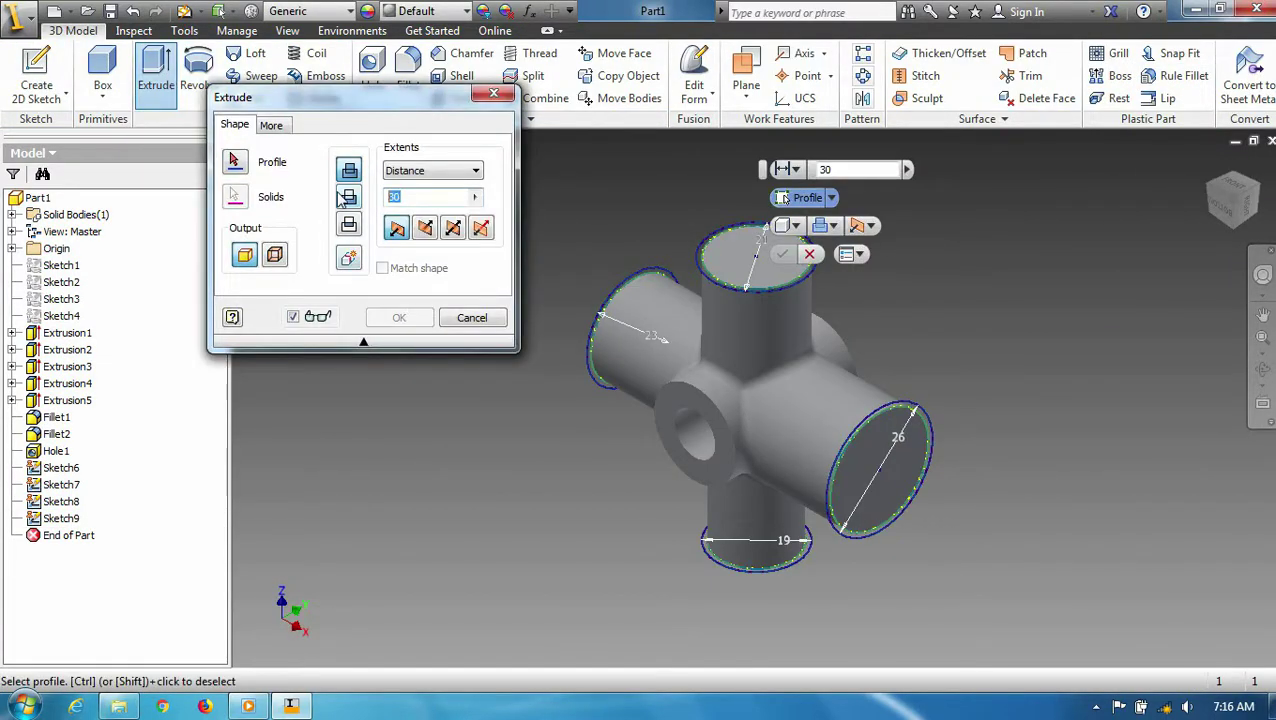
pyautogui.click(840, 525)
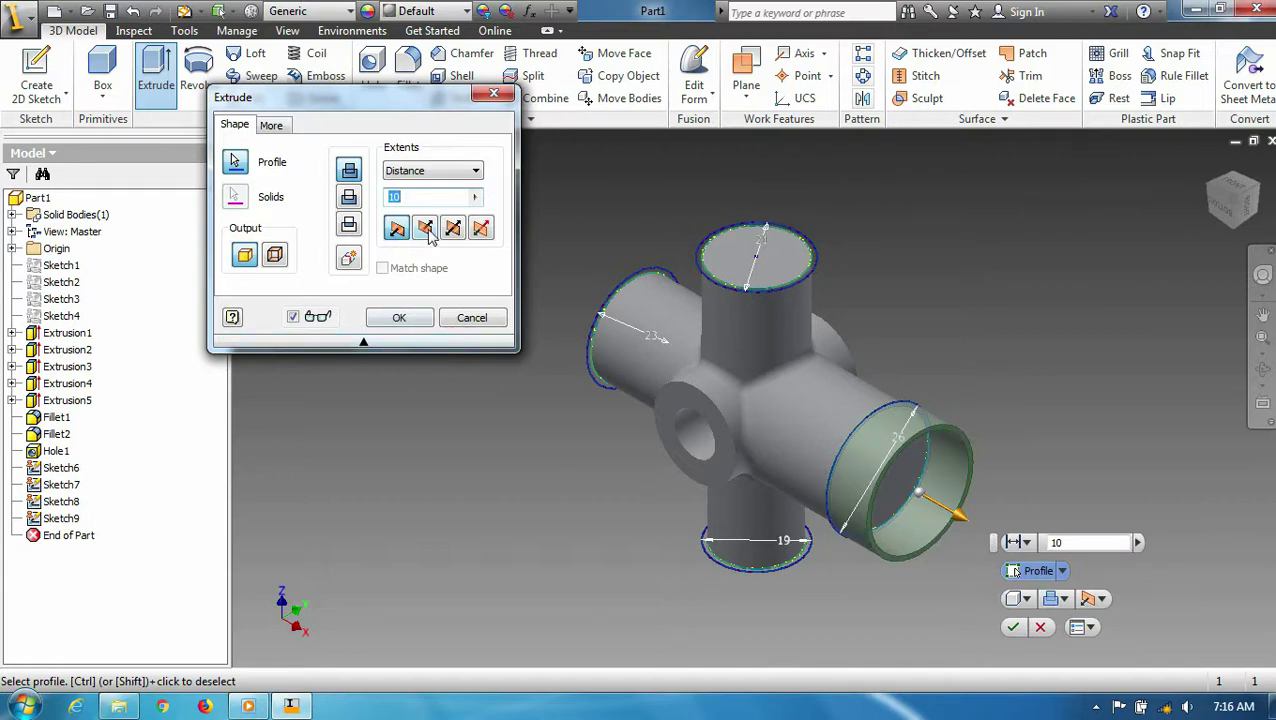
pyautogui.click(398, 317)
pyautogui.click(156, 84)
pyautogui.click(700, 280)
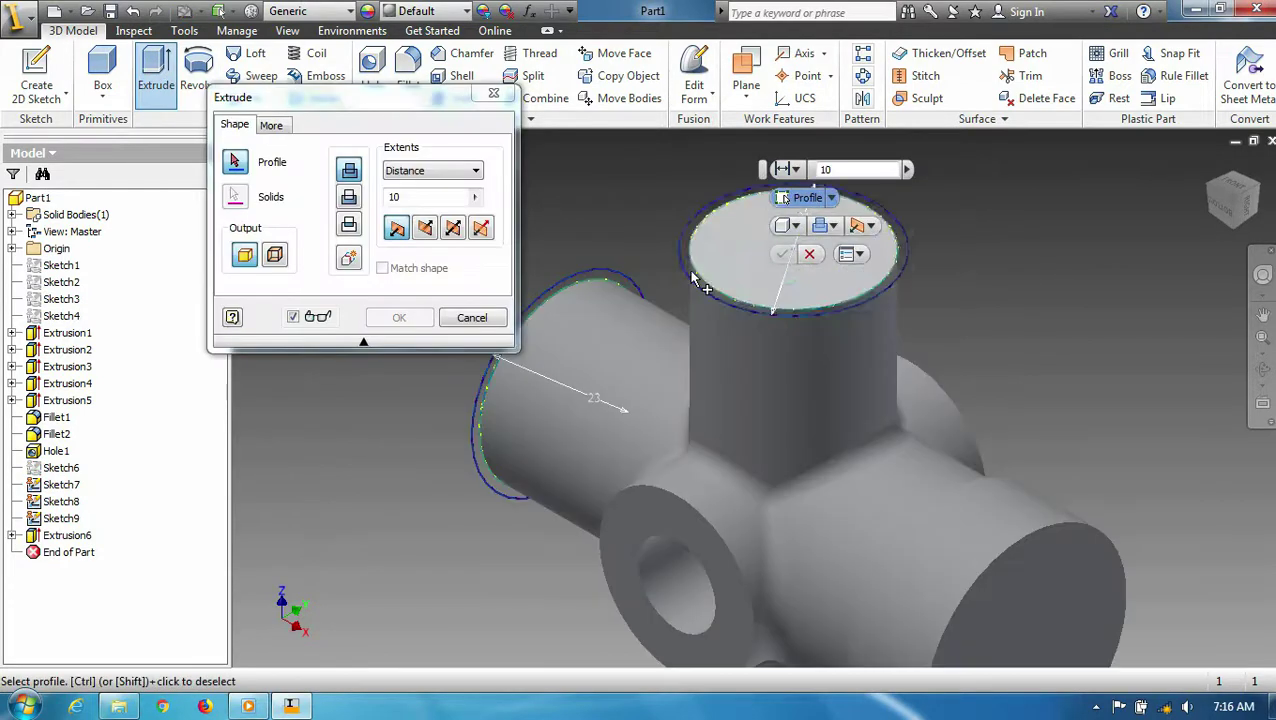
pyautogui.click(399, 317)
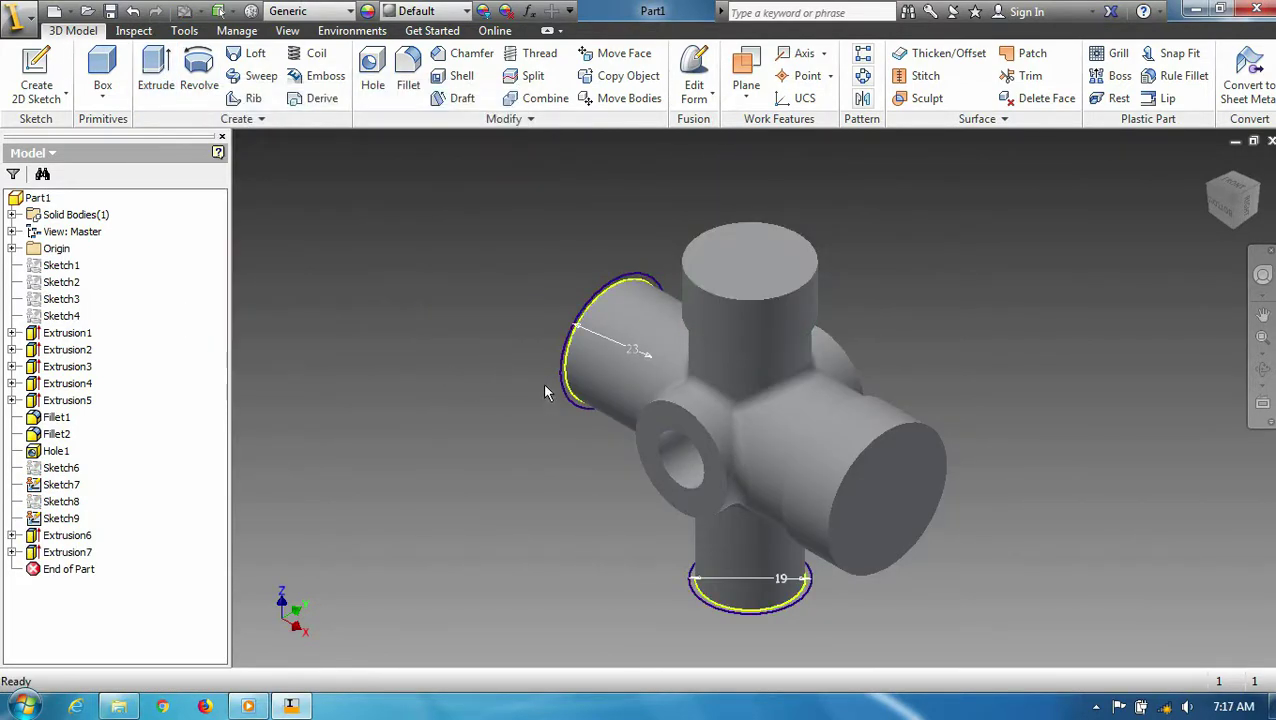
# Extrude the left and bottom arm-end circles 10 mm into collars
pyautogui.click(156, 84)
pyautogui.click(568, 402)
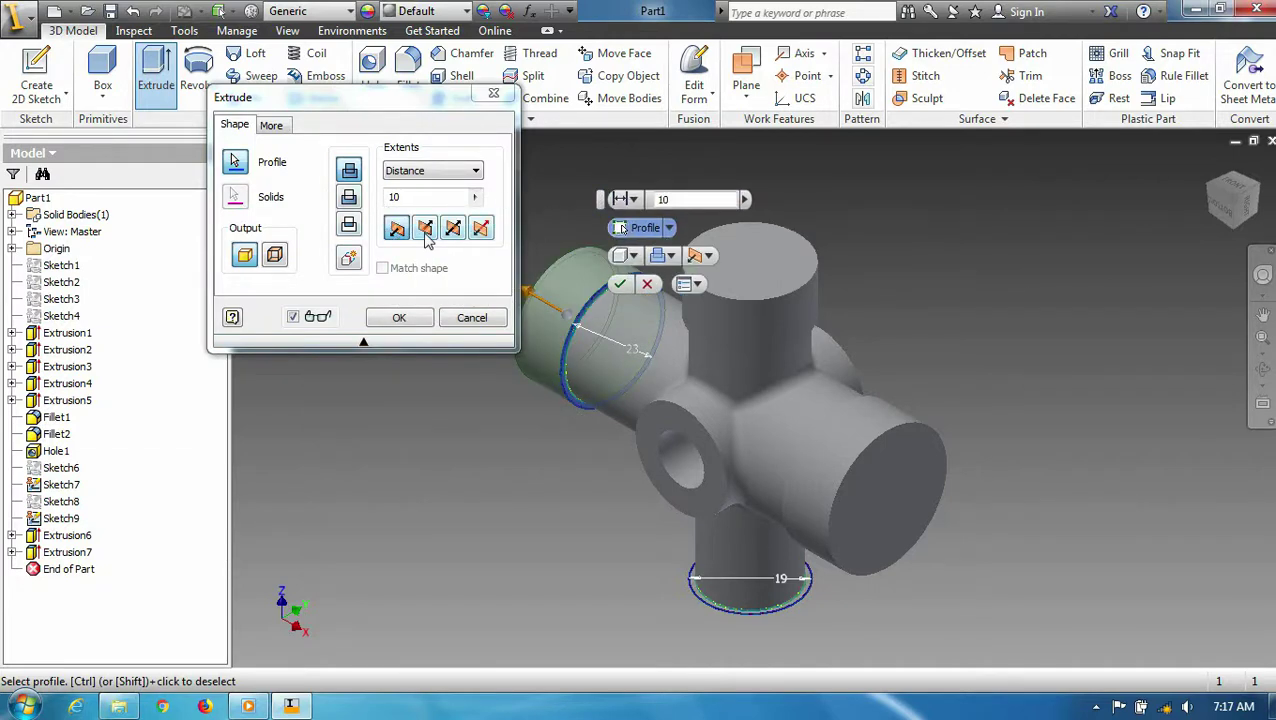
pyautogui.click(399, 317)
pyautogui.press('e')
pyautogui.click(700, 600)
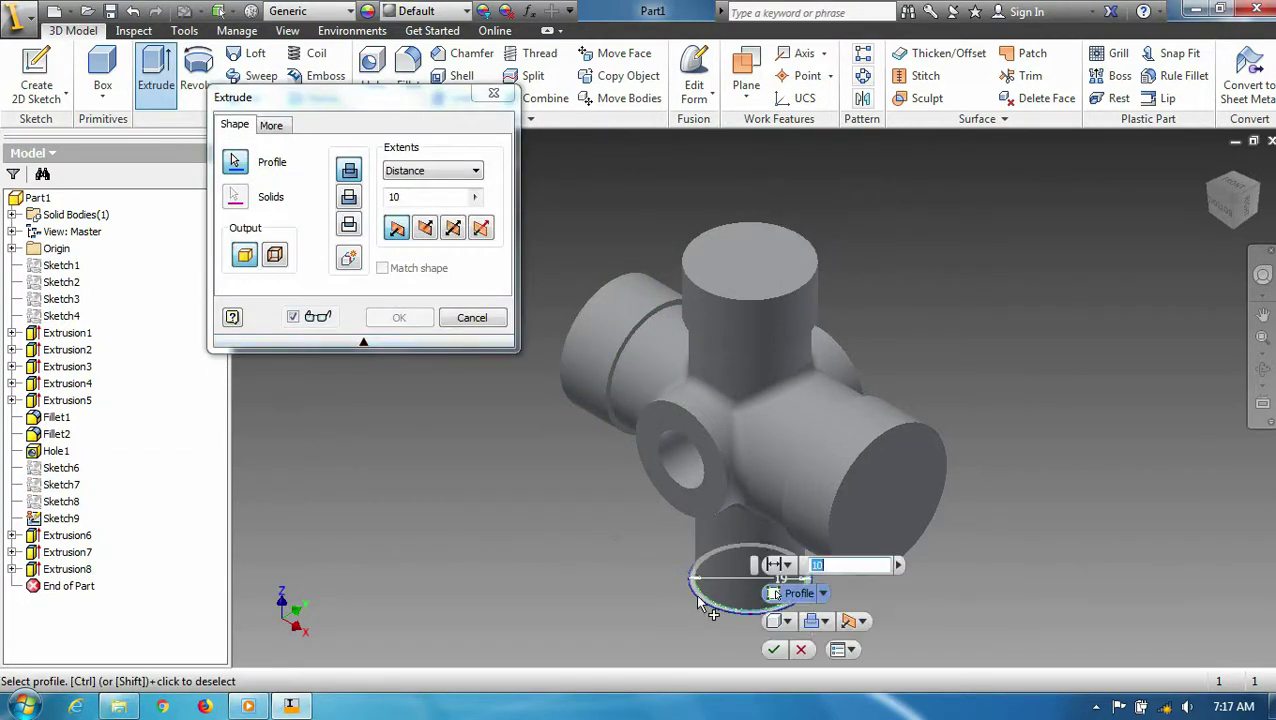
pyautogui.click(399, 317)
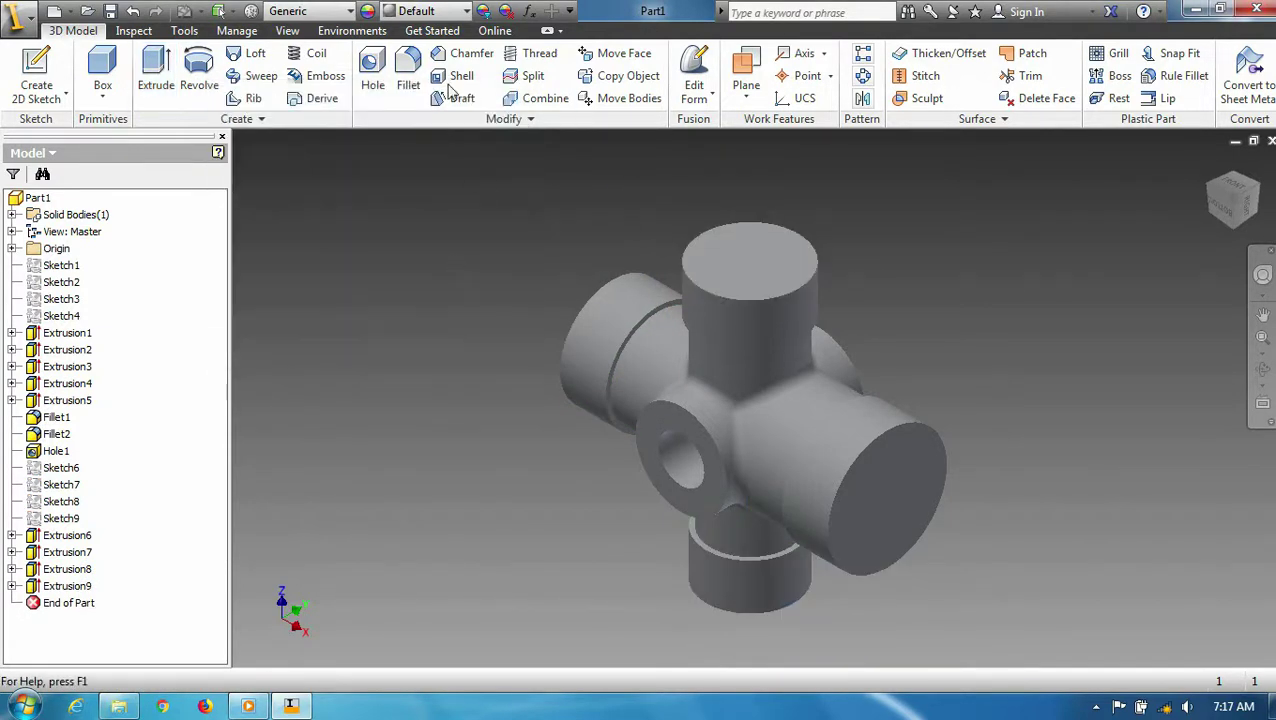
pyautogui.click(408, 84)
# Round the six collar and groove ring edges with a 2 mm fillet
pyautogui.scroll(3, 735, 400)
pyautogui.click(736, 393)
pyautogui.keyDown('shift'); pyautogui.moveTo(736, 393); pyautogui.dragTo(700, 430, button='middle'); pyautogui.keyUp('shift')
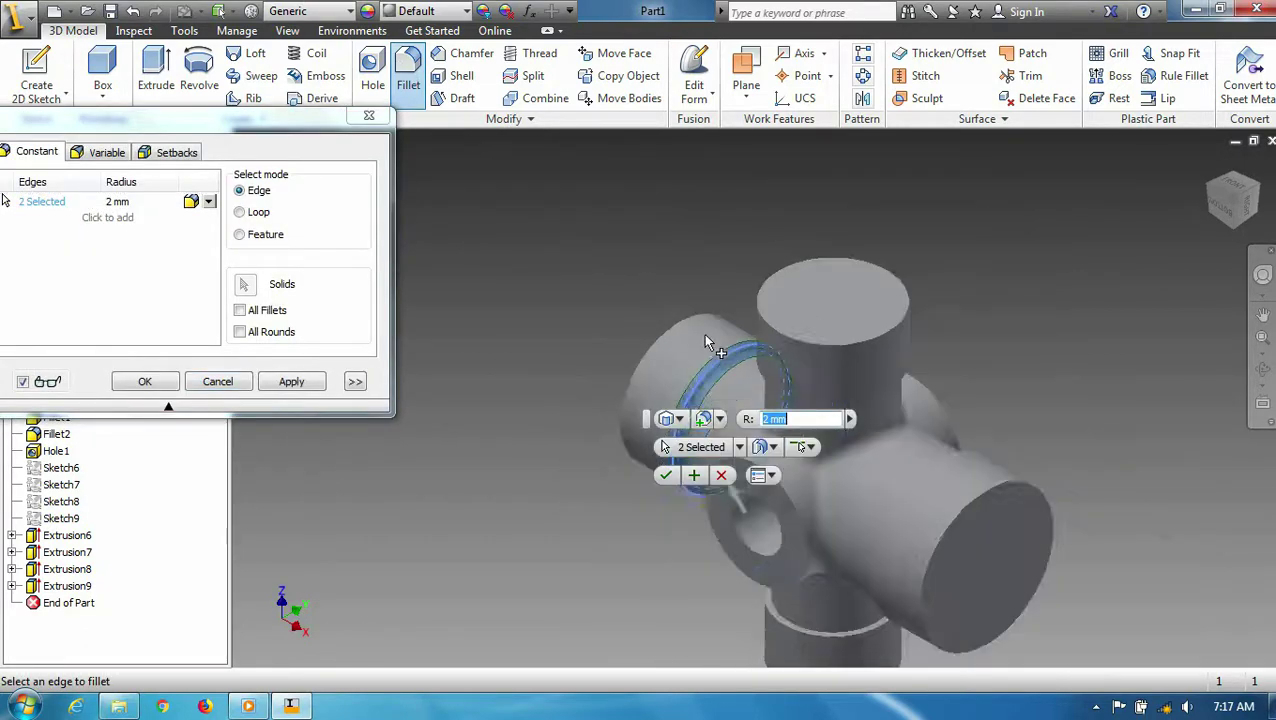
pyautogui.scroll(3, 700, 440)
pyautogui.scroll(2, 680, 440)
pyautogui.click(660, 447)
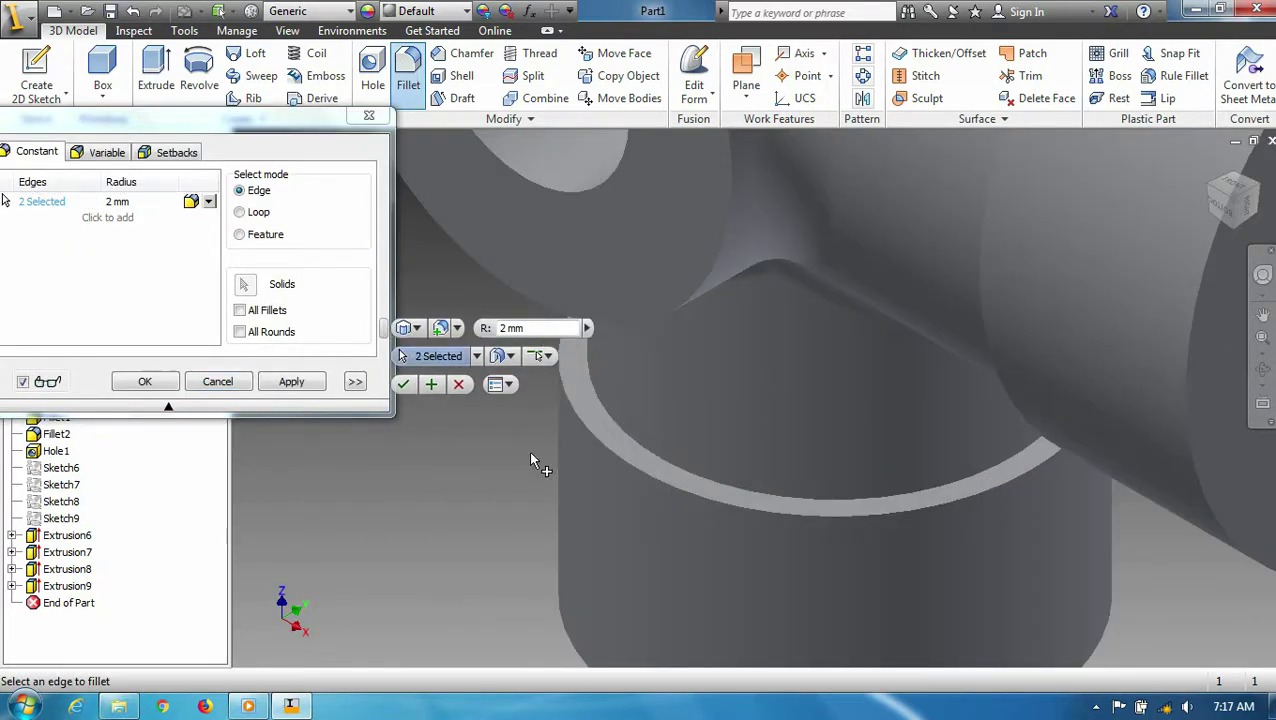
pyautogui.click(683, 490)
pyautogui.scroll(-4, 690, 495)
pyautogui.scroll(2, 866, 402)
pyautogui.scroll(3, 866, 402)
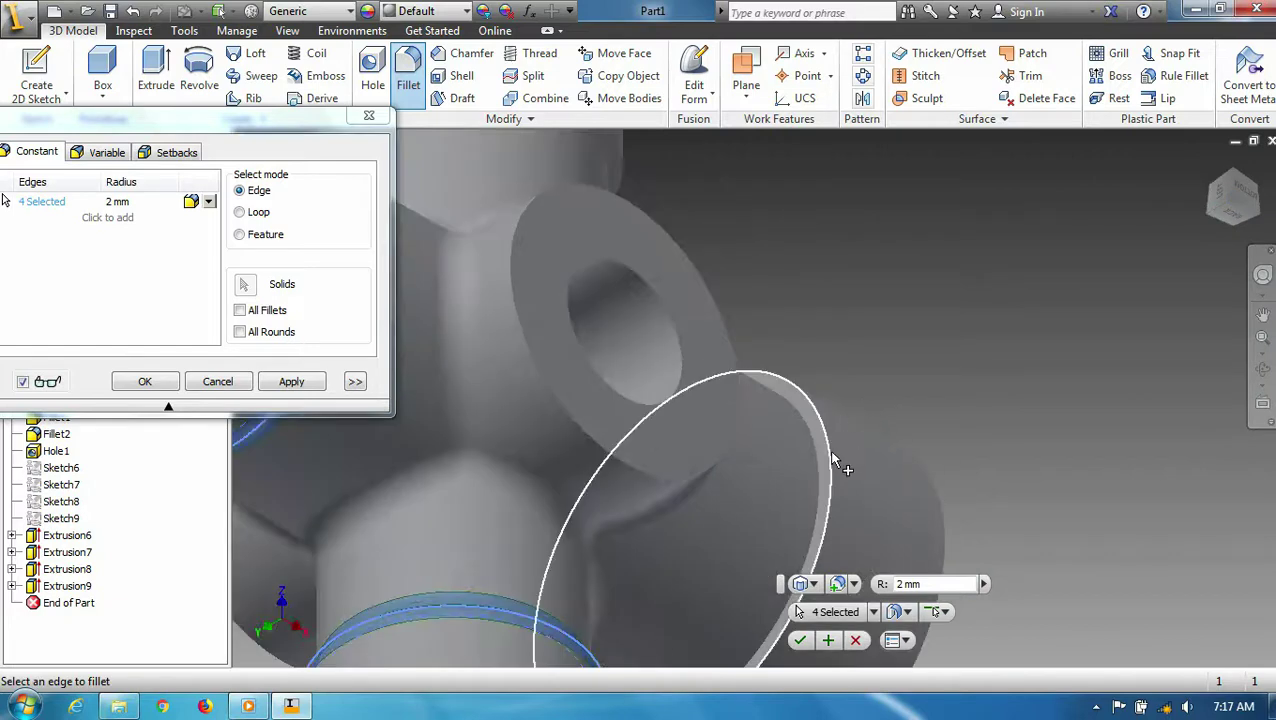
pyautogui.click(830, 462)
pyautogui.scroll(-4, 830, 462)
pyautogui.scroll(3, 621, 322)
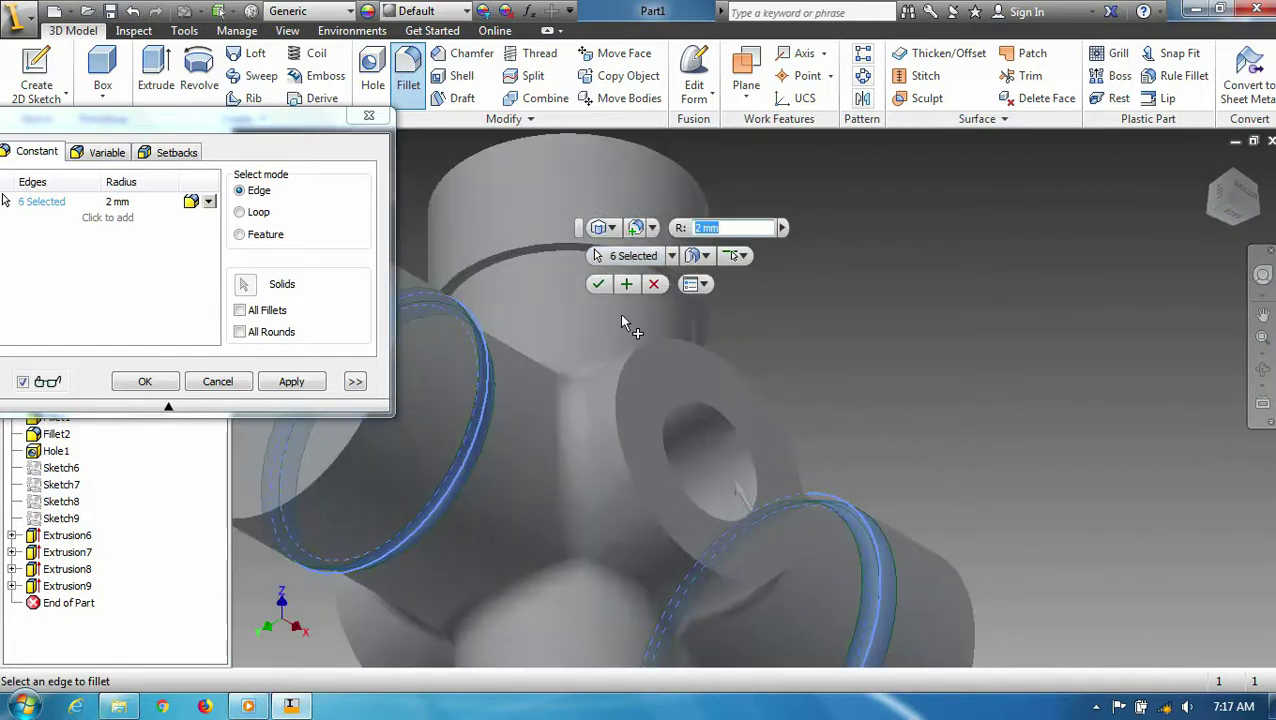
pyautogui.click(549, 252)
pyautogui.click(291, 381)
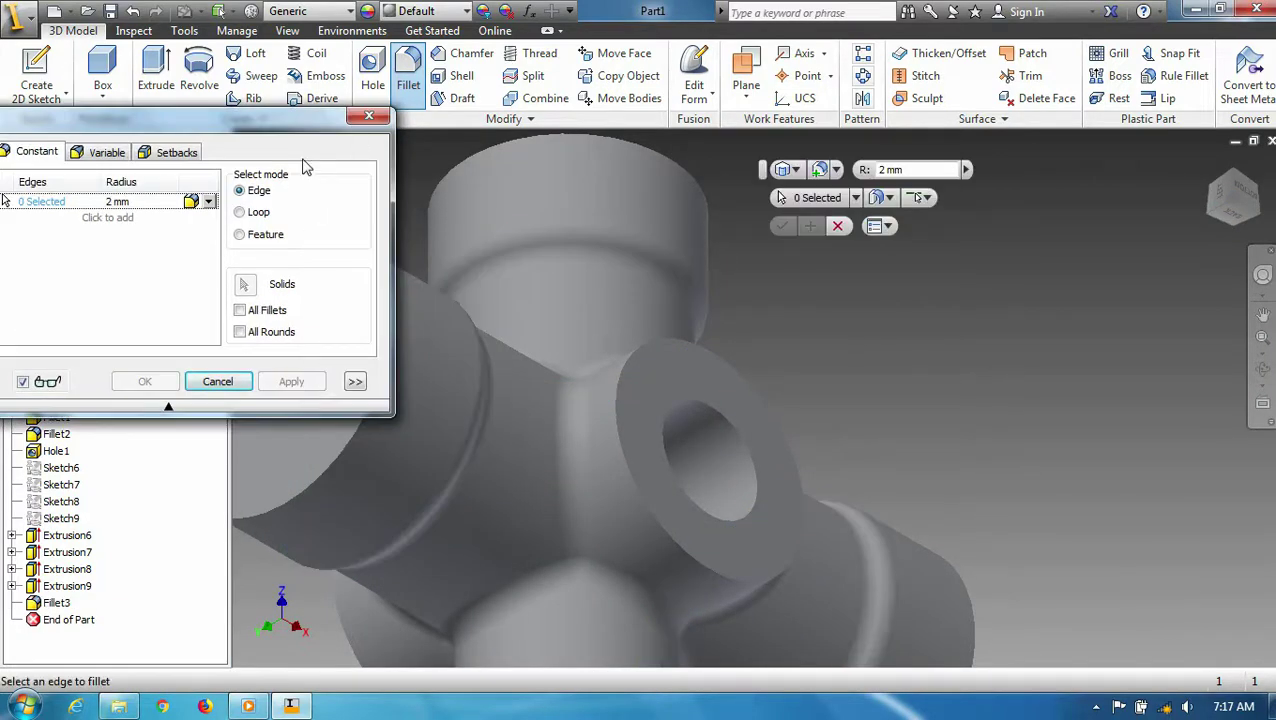
pyautogui.write('1')
# Fillet the hole boss ring edges at 1 mm, then return to the home view
pyautogui.click(619, 406)
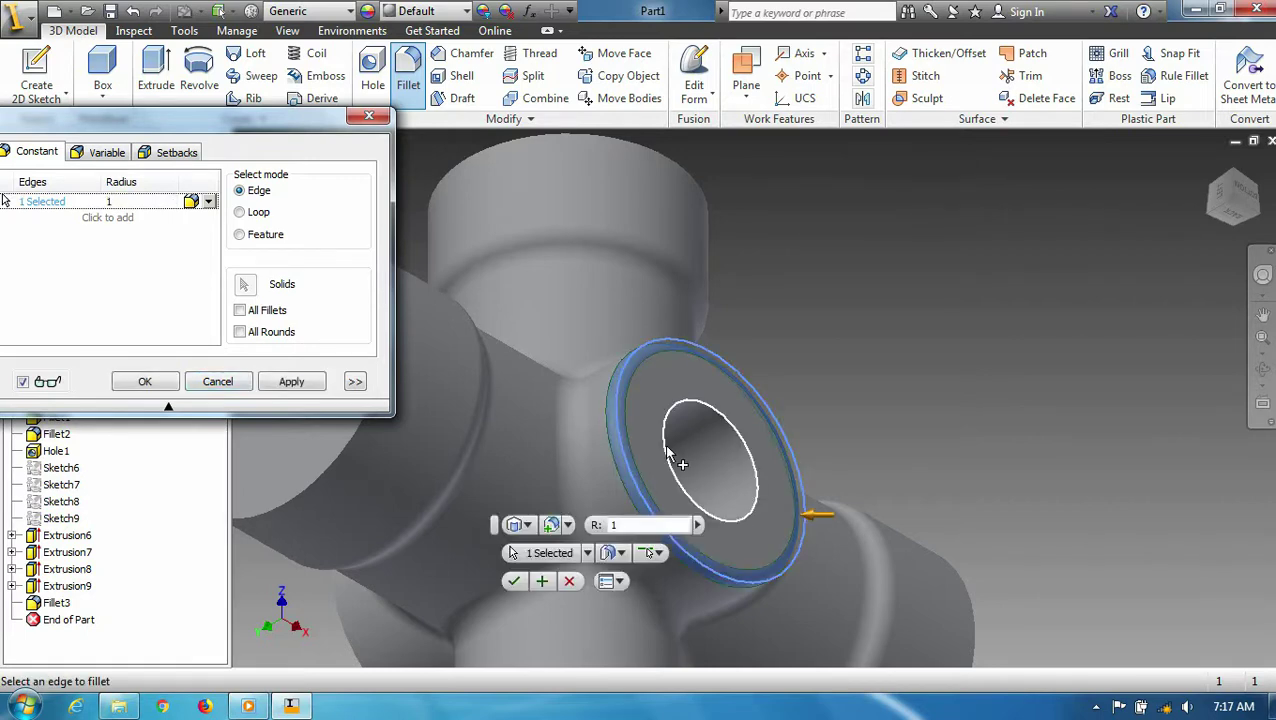
pyautogui.click(308, 388)
pyautogui.scroll(-3, 647, 398)
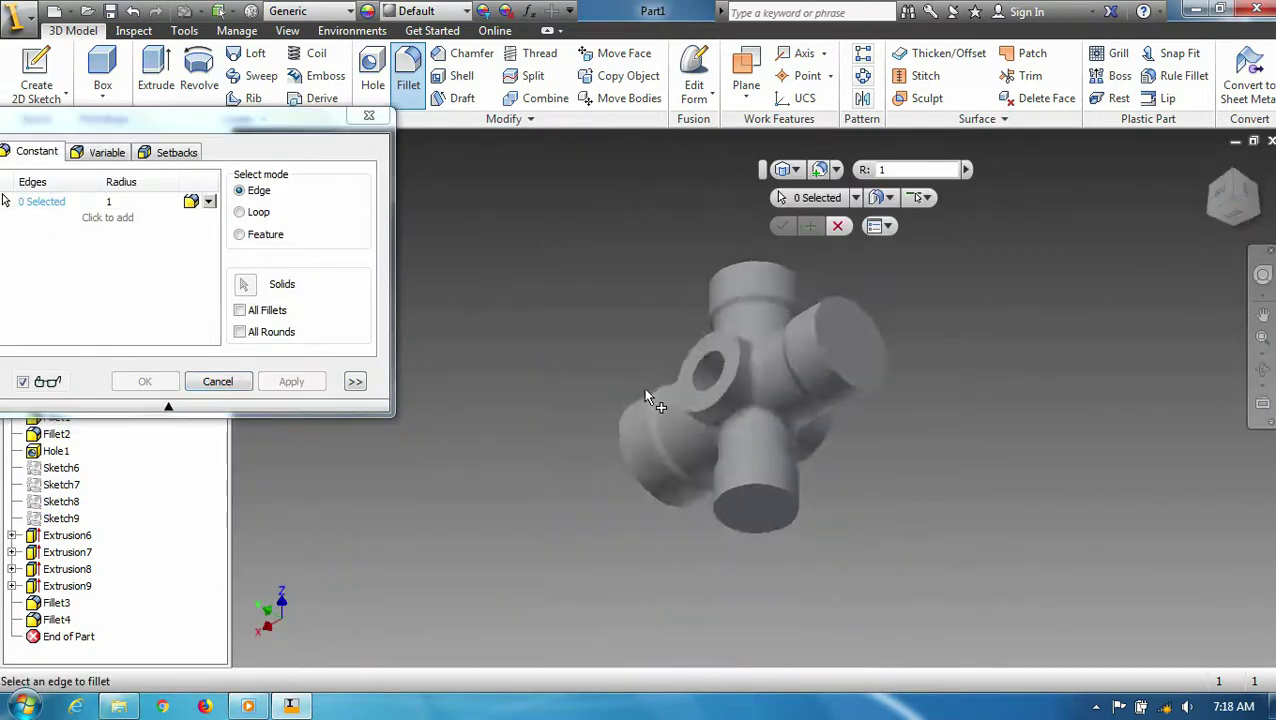
pyautogui.scroll(5, 647, 398)
pyautogui.click(806, 339)
pyautogui.scroll(1, 740, 390)
pyautogui.click(291, 381)
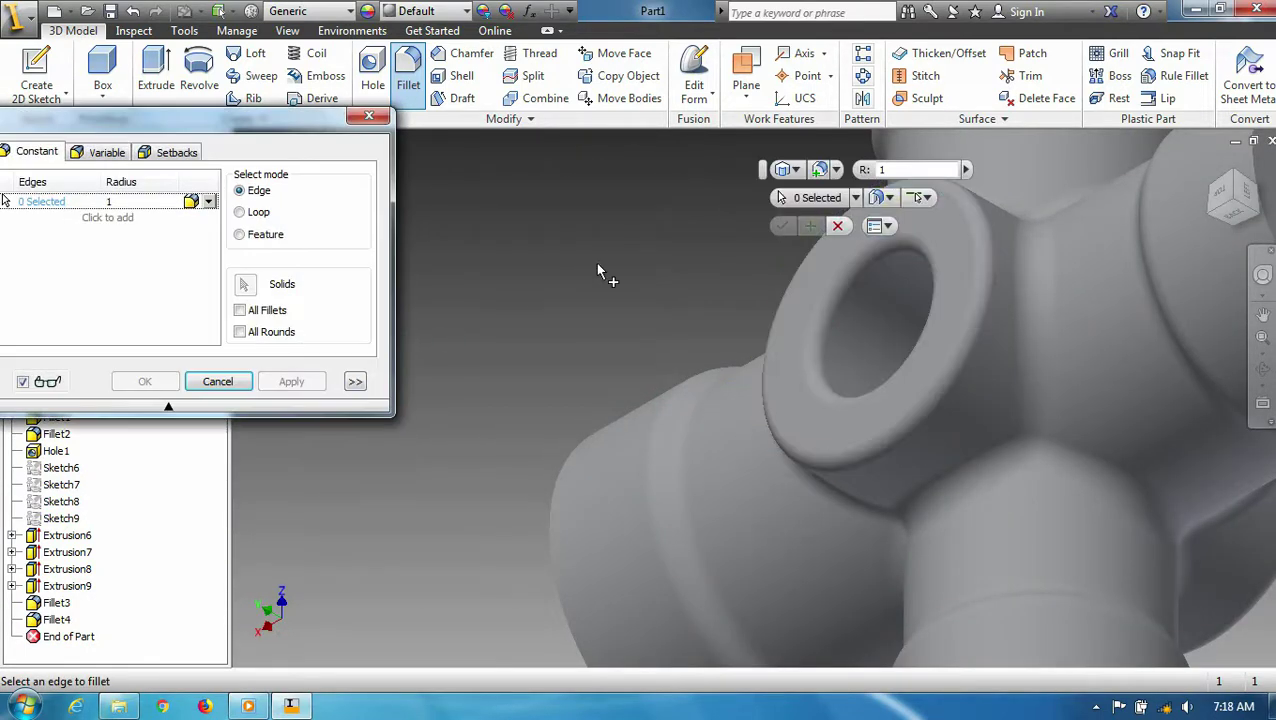
pyautogui.press('Escape')
pyautogui.click(1218, 192)
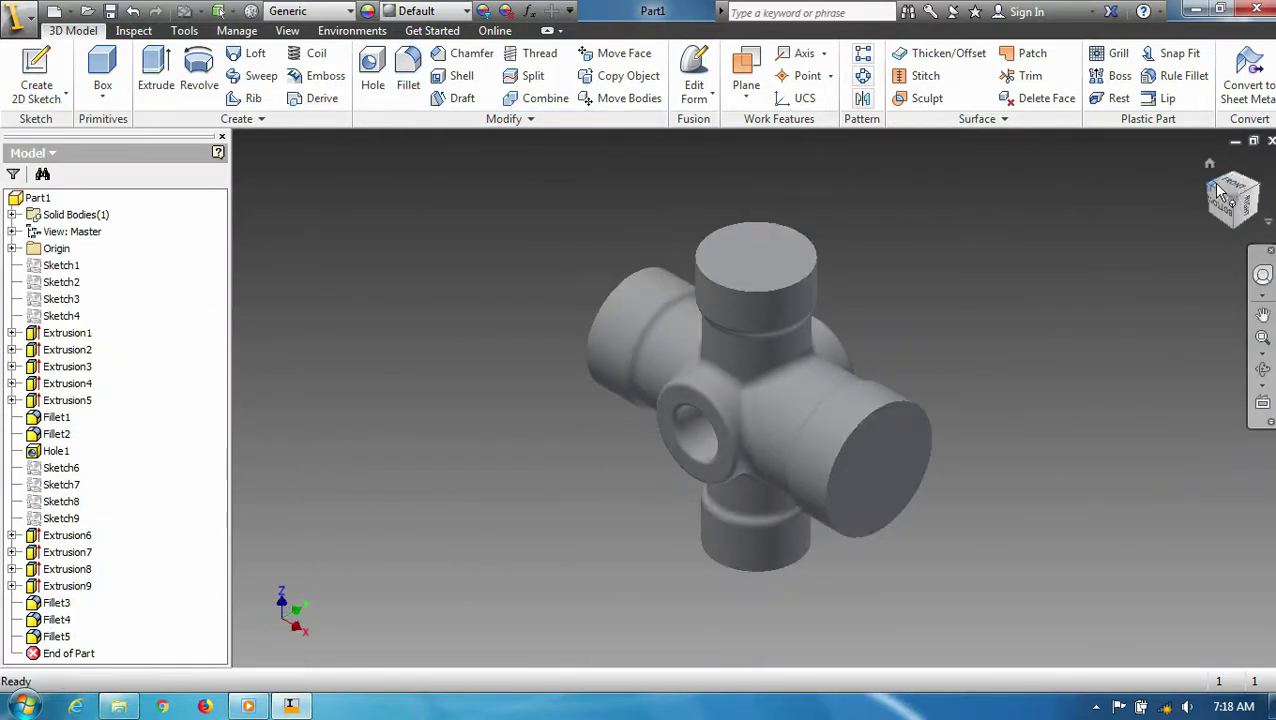
pyautogui.click(1218, 192)
# Sketch a hexagon dimensioned 22 wide, centred on the right arm's end face
pyautogui.click(1209, 163)
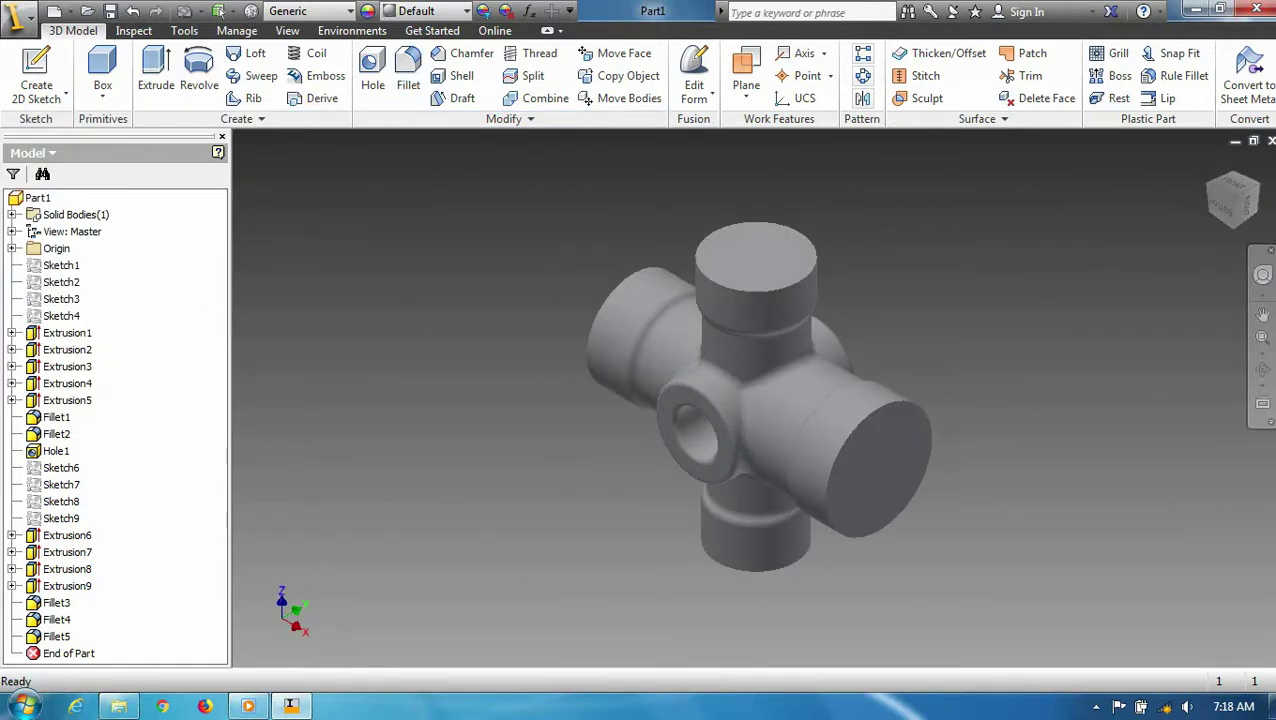
pyautogui.click(32, 66)
pyautogui.click(881, 469)
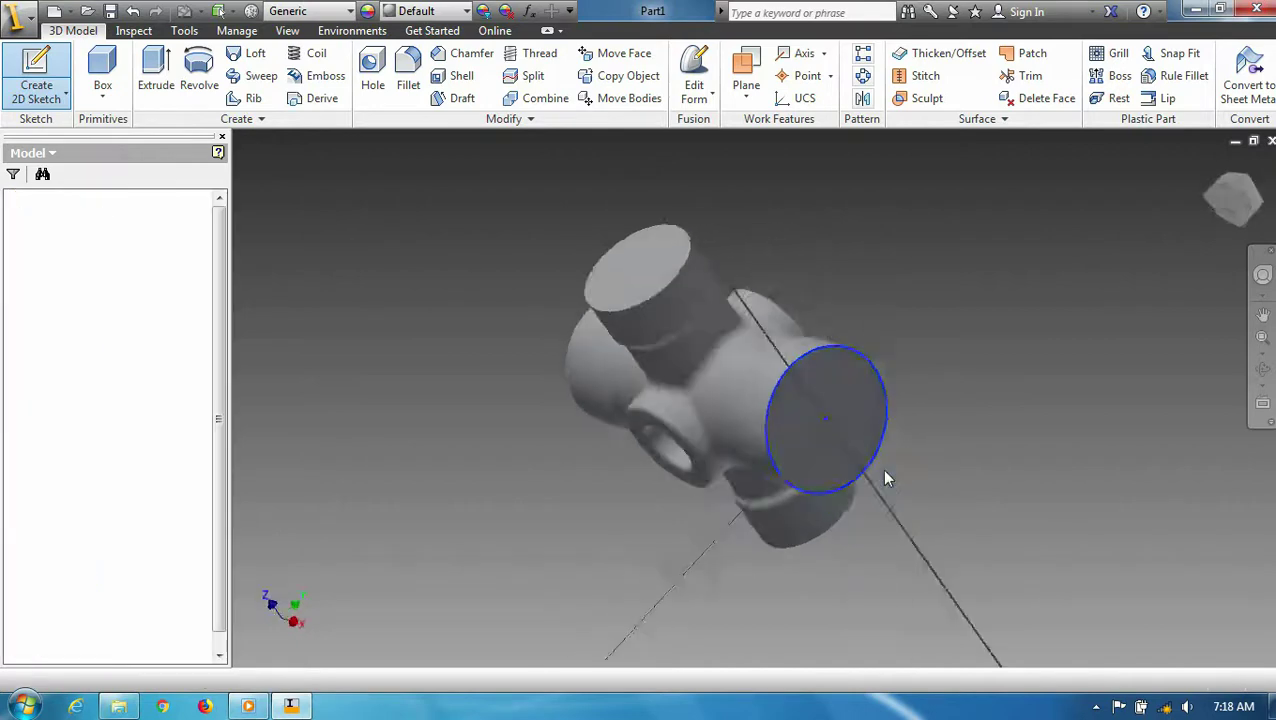
pyautogui.click(298, 78)
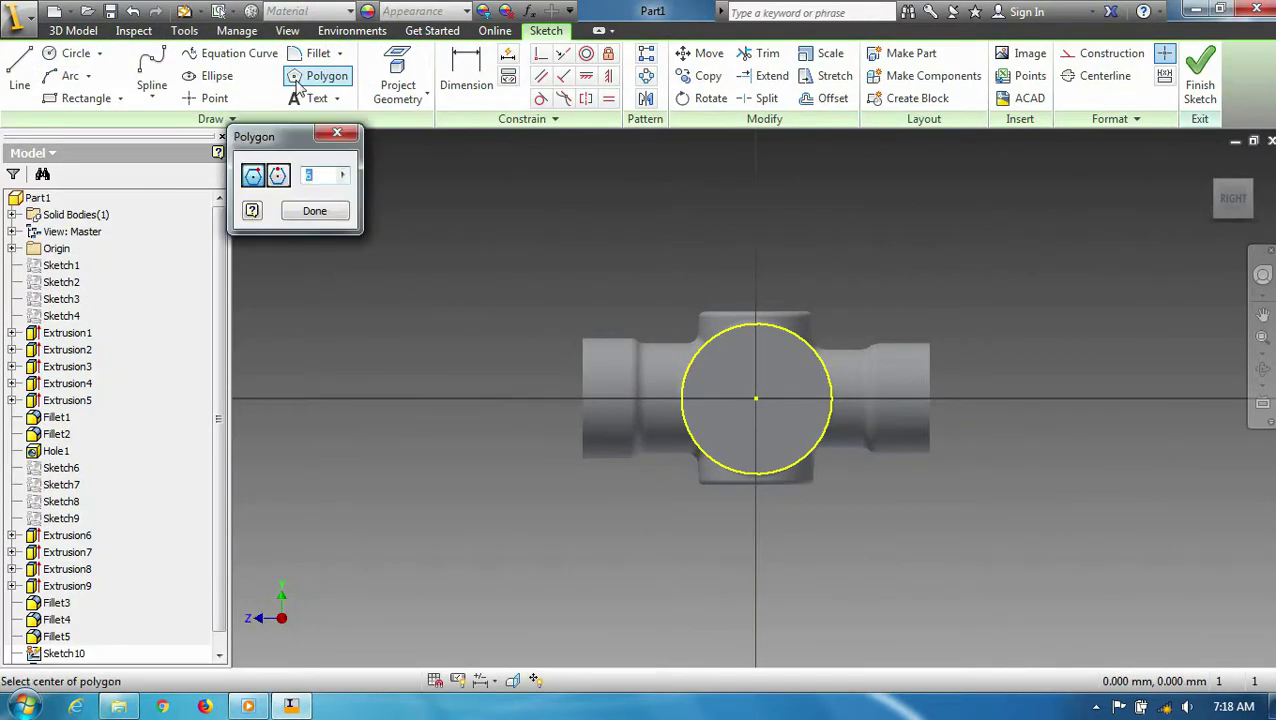
pyautogui.click(757, 400)
pyautogui.click(757, 347)
pyautogui.click(466, 75)
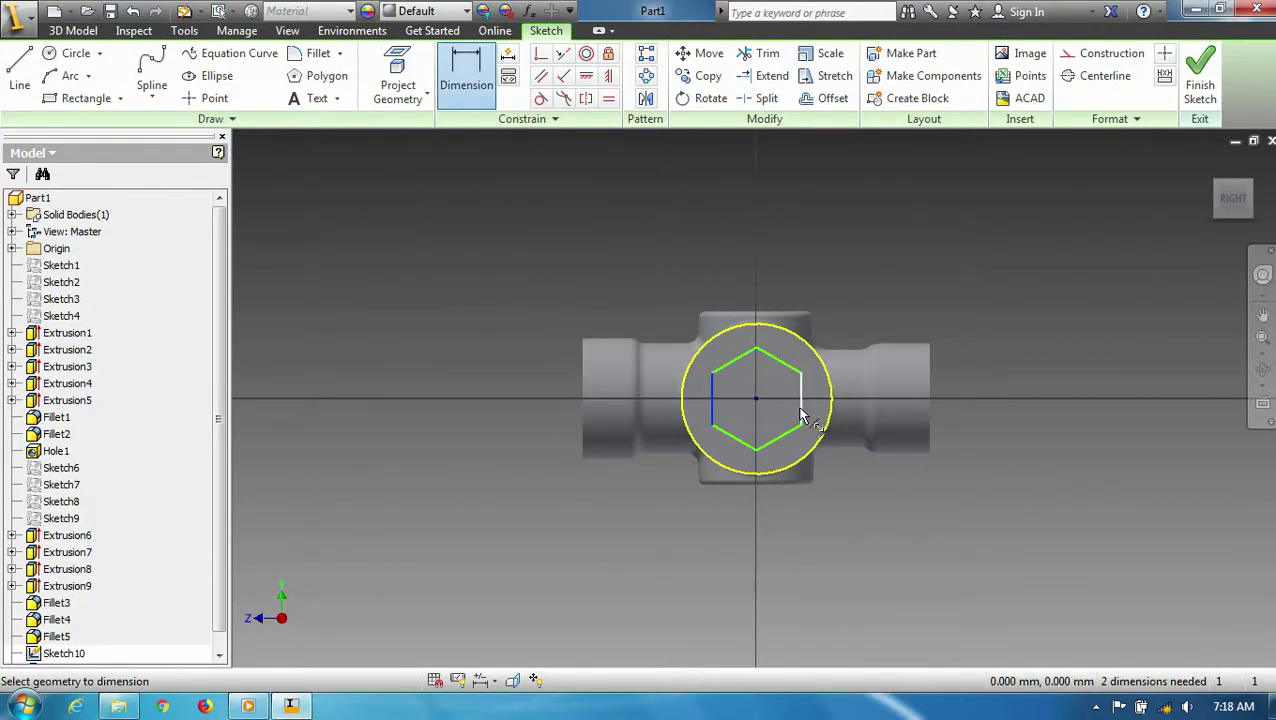
pyautogui.click(650, 527)
pyautogui.write('22')
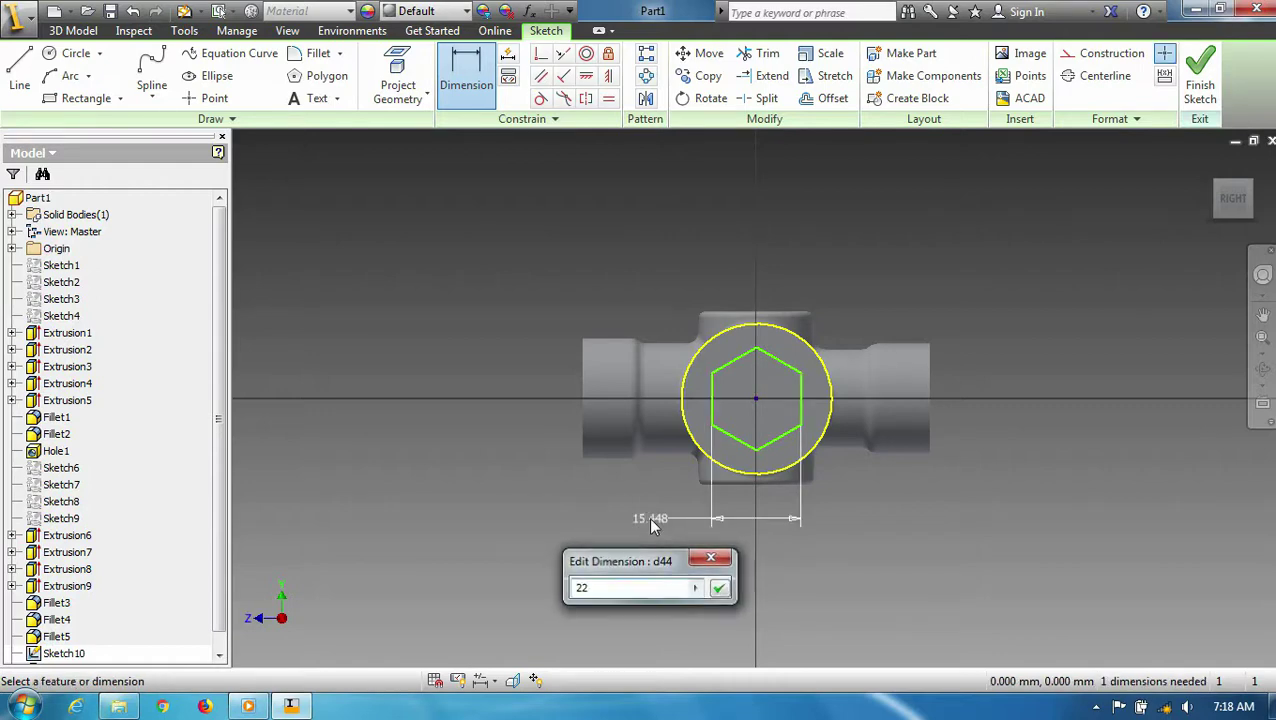
pyautogui.press('Return')
pyautogui.click(1200, 80)
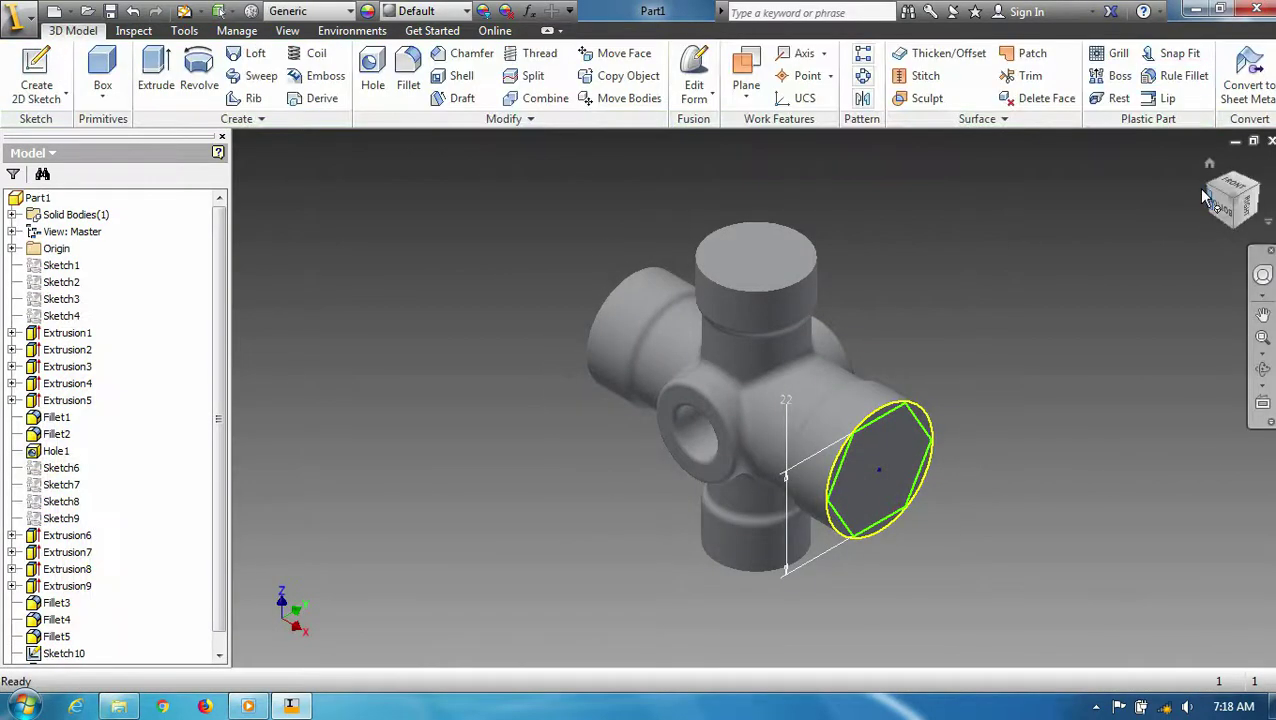
# Sketch a centred hexagon dimensioned 19 wide on another arm's end face
pyautogui.moveTo(1233, 197); pyautogui.dragTo(5, 88)
pyautogui.click(12, 85)
pyautogui.click(664, 353)
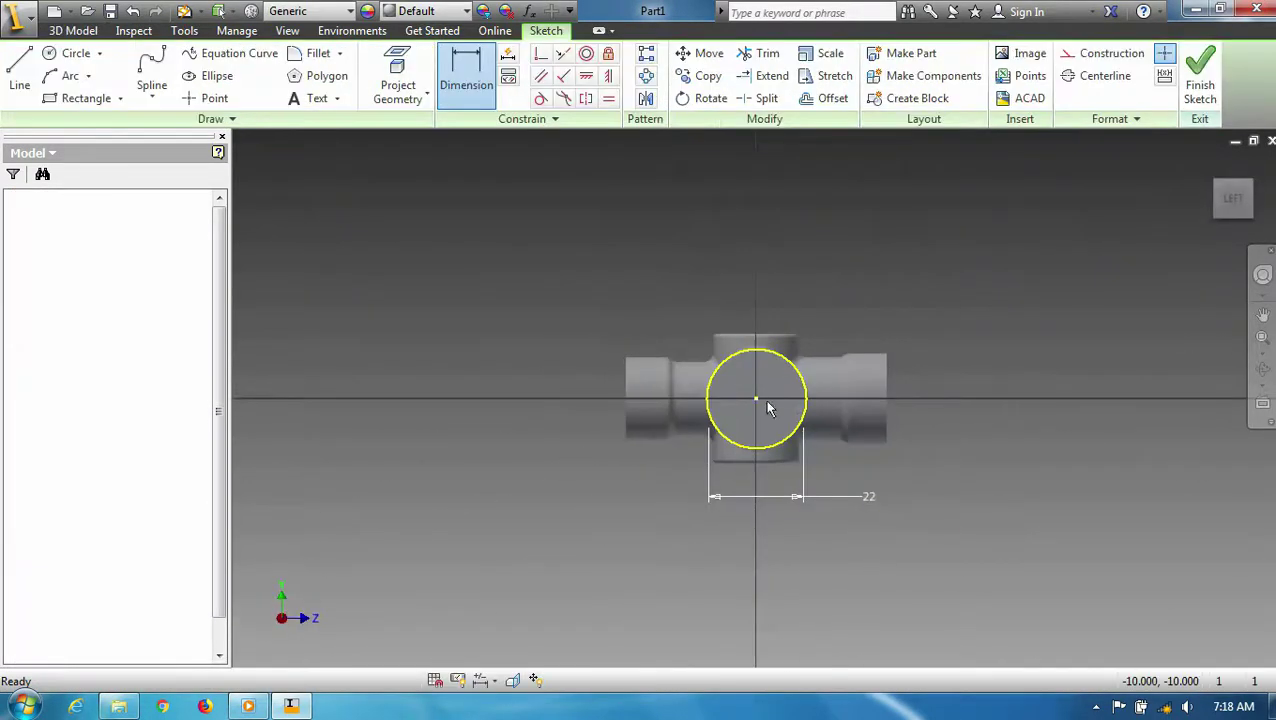
pyautogui.press('c')
pyautogui.click(728, 400)
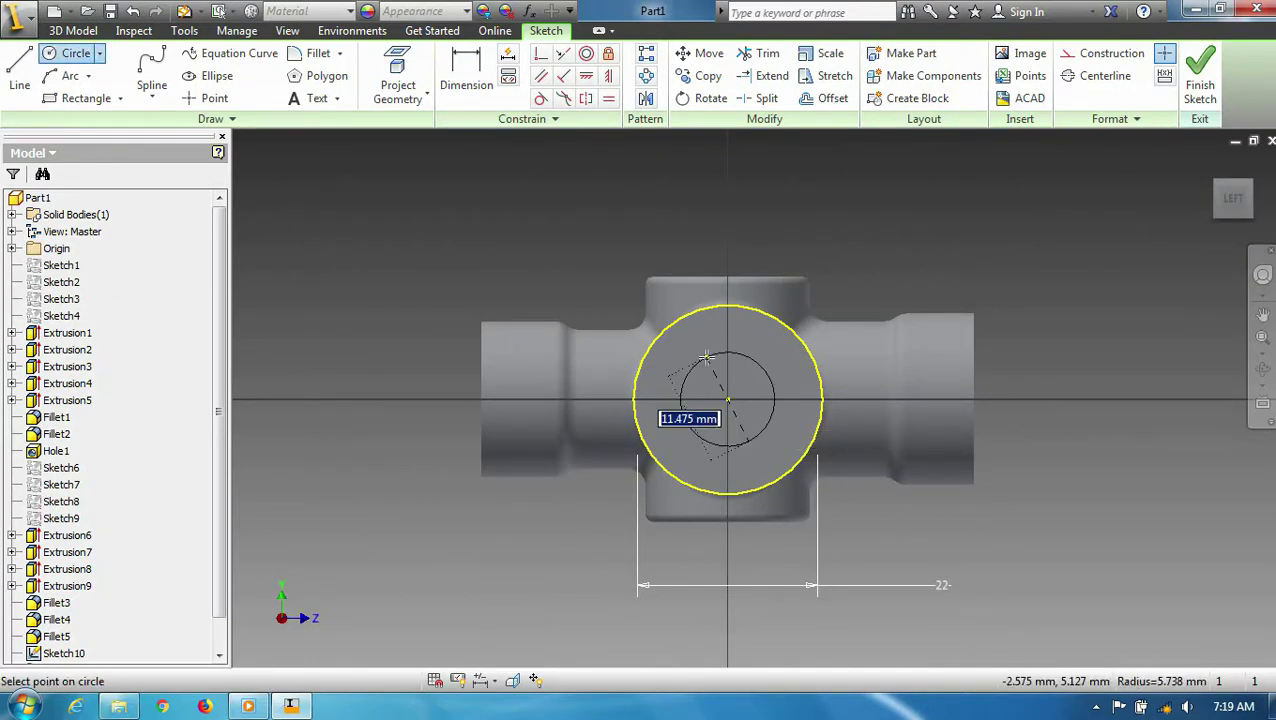
pyautogui.press('Return')
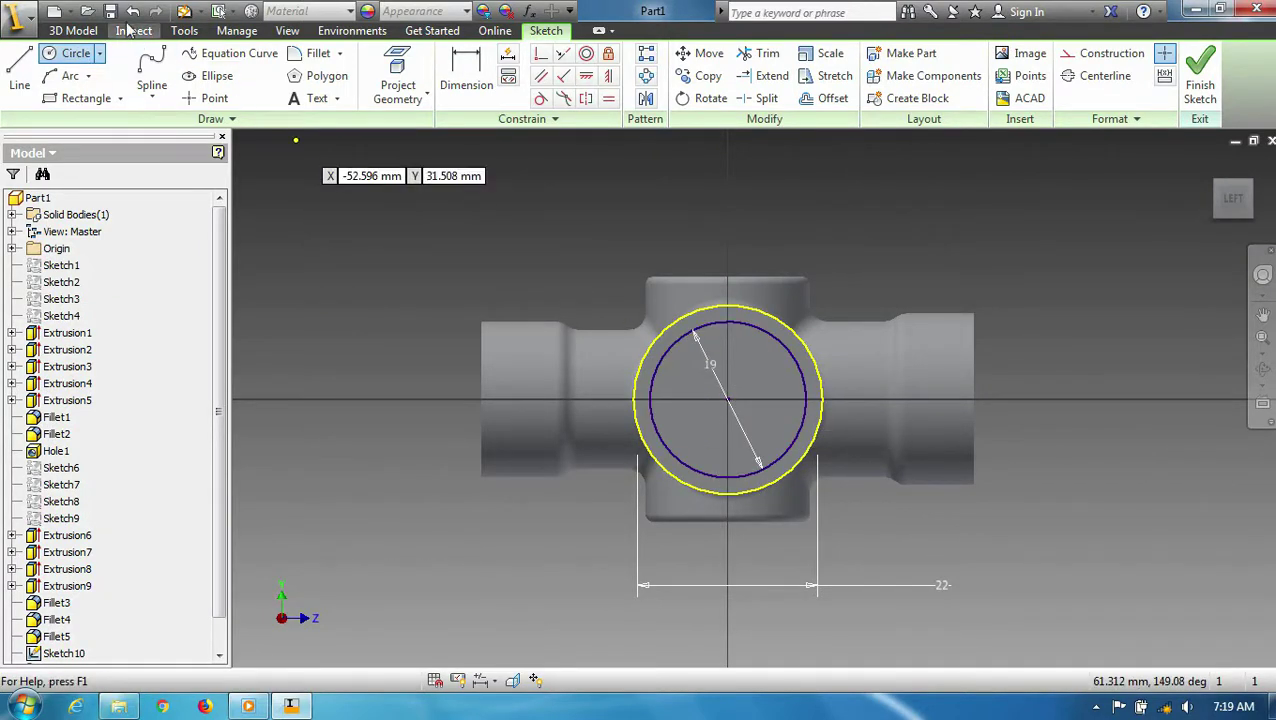
pyautogui.click(133, 11)
pyautogui.click(320, 75)
pyautogui.click(728, 400)
pyautogui.click(792, 400)
pyautogui.press('d')
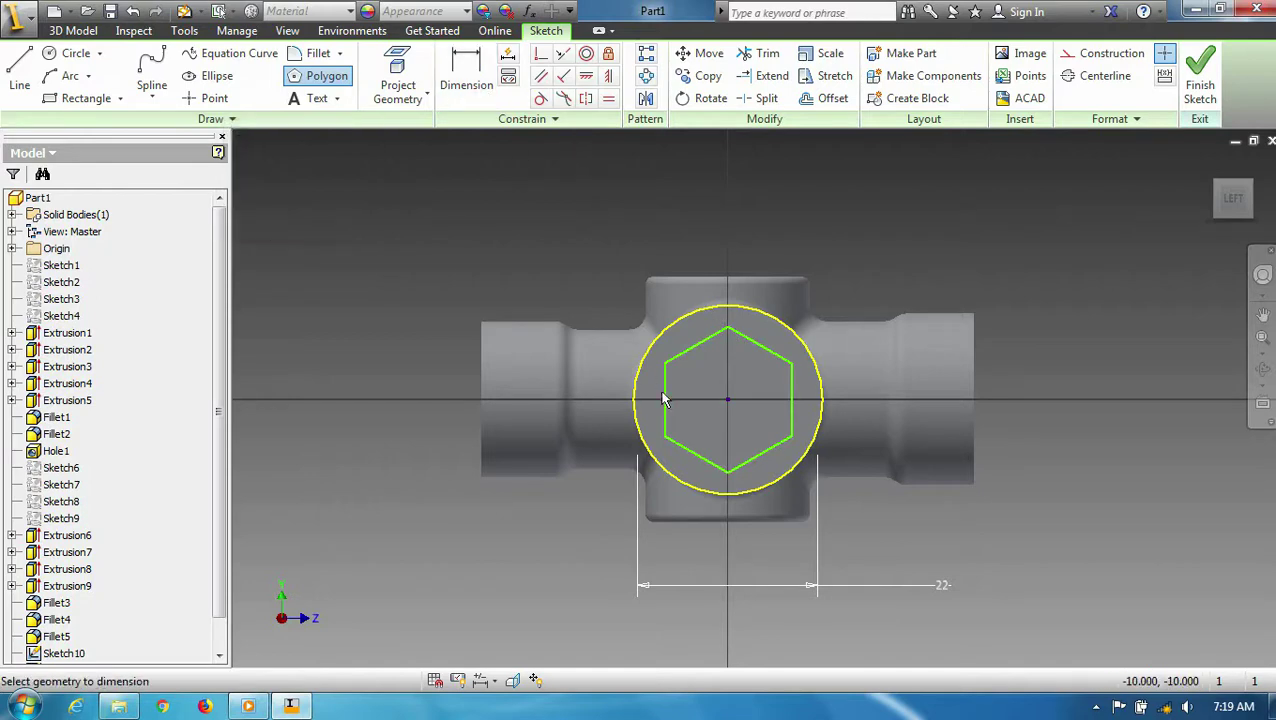
pyautogui.click(725, 632)
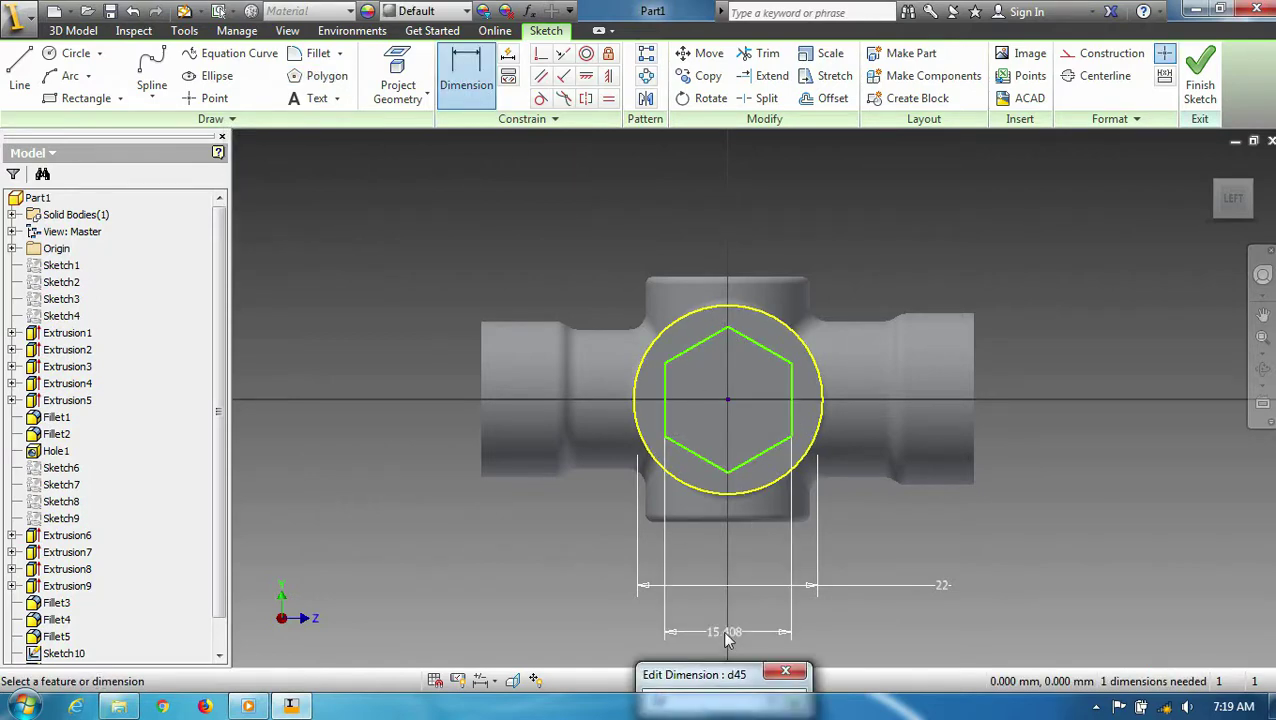
pyautogui.write('19')
pyautogui.press('Return')
pyautogui.click(1200, 85)
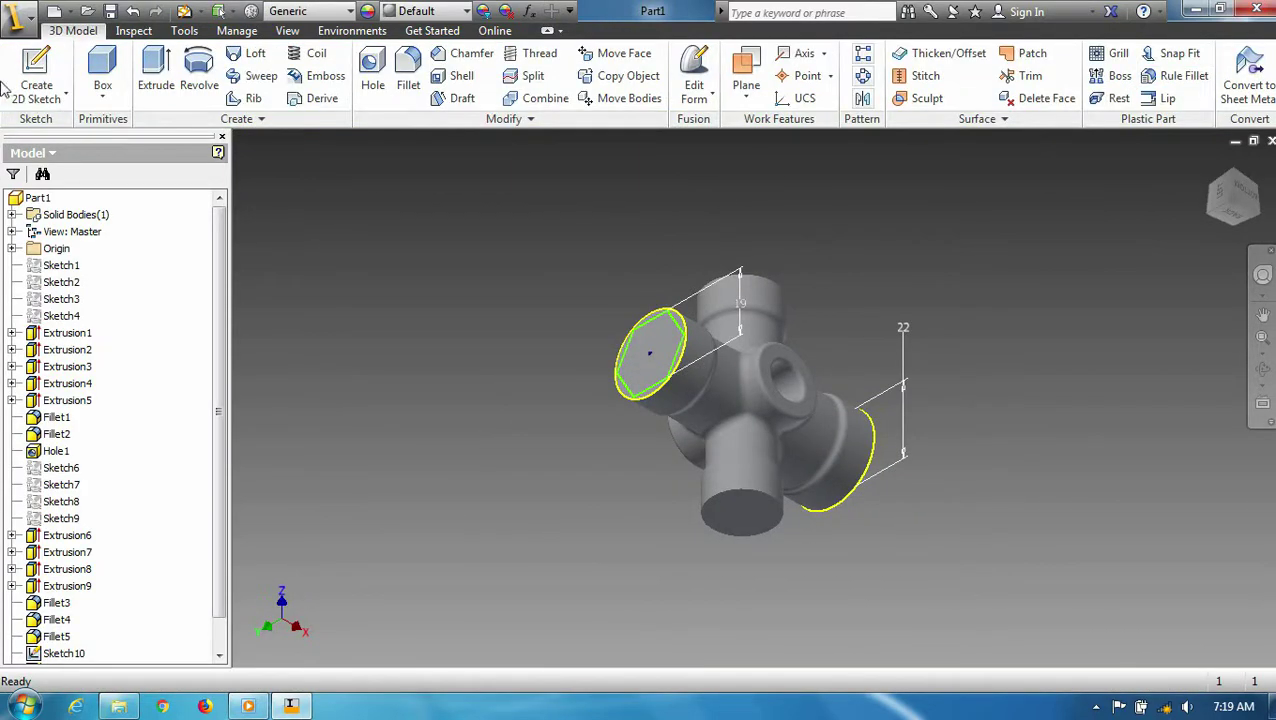
# Sketch a centred hexagon 15 wide on the bottom arm's end face
pyautogui.click(36, 85)
pyautogui.click(748, 518)
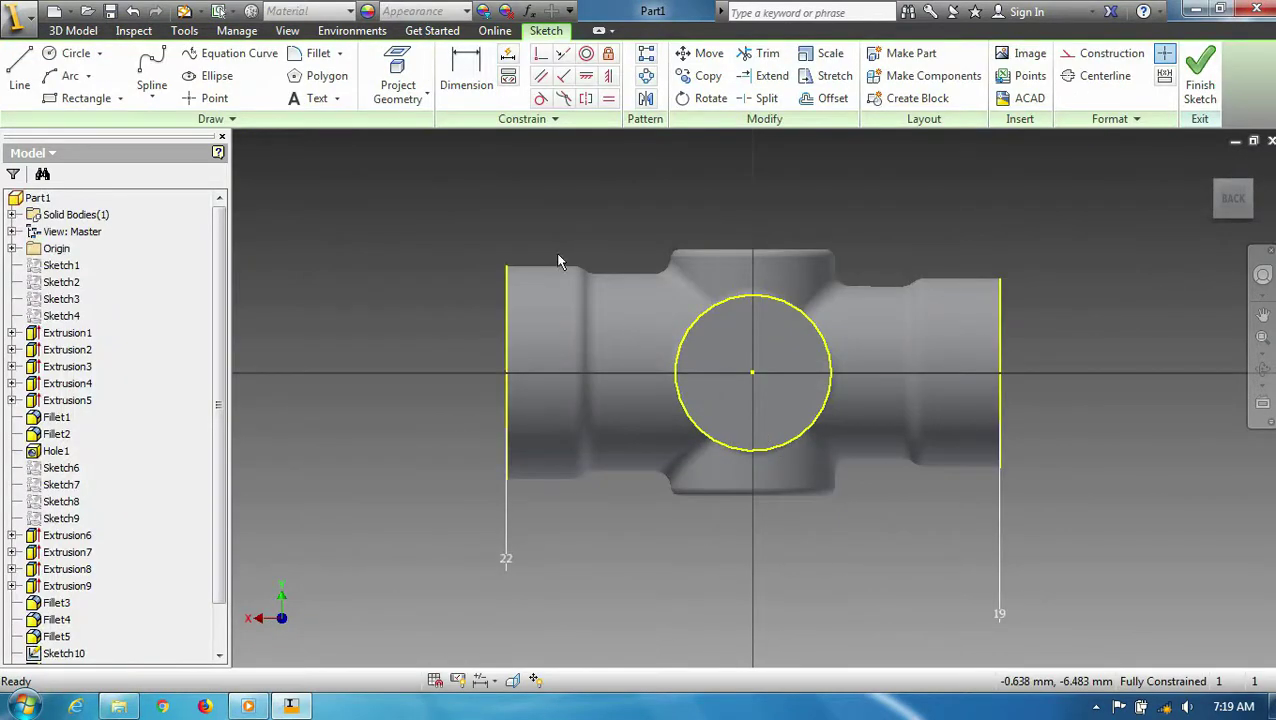
pyautogui.click(318, 76)
pyautogui.write('15')
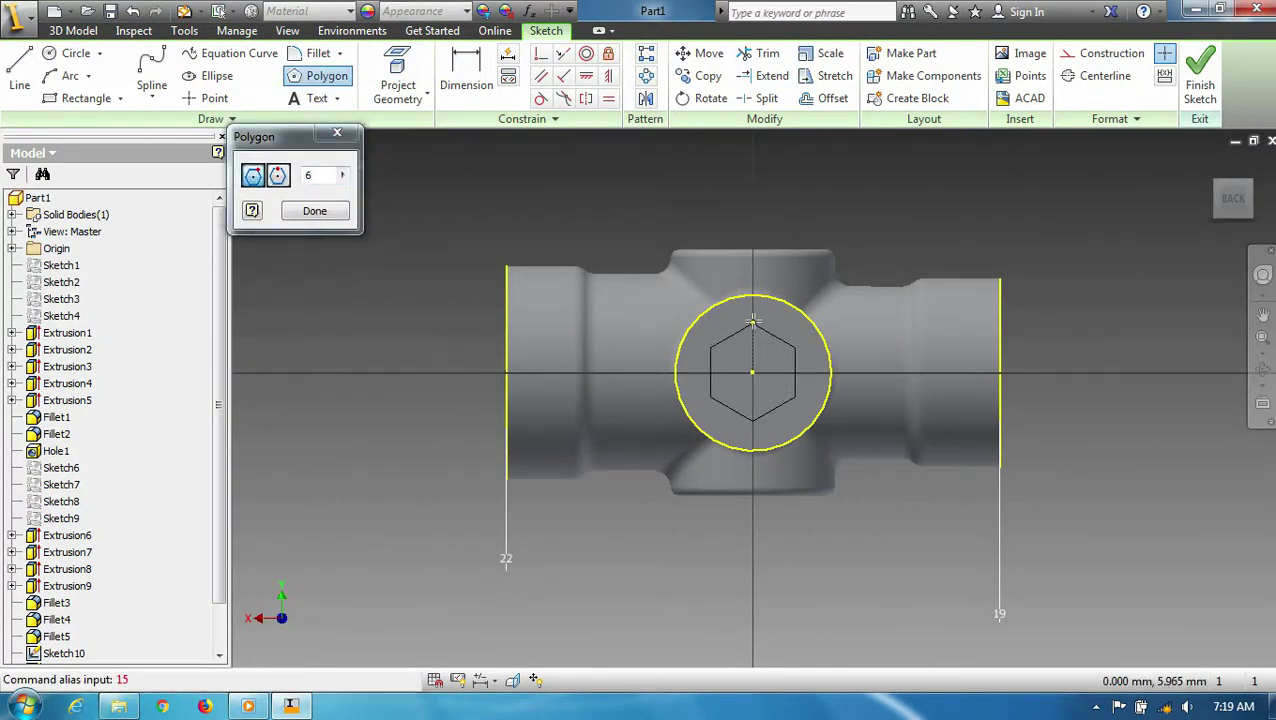
pyautogui.click(753, 320)
pyautogui.press('d')
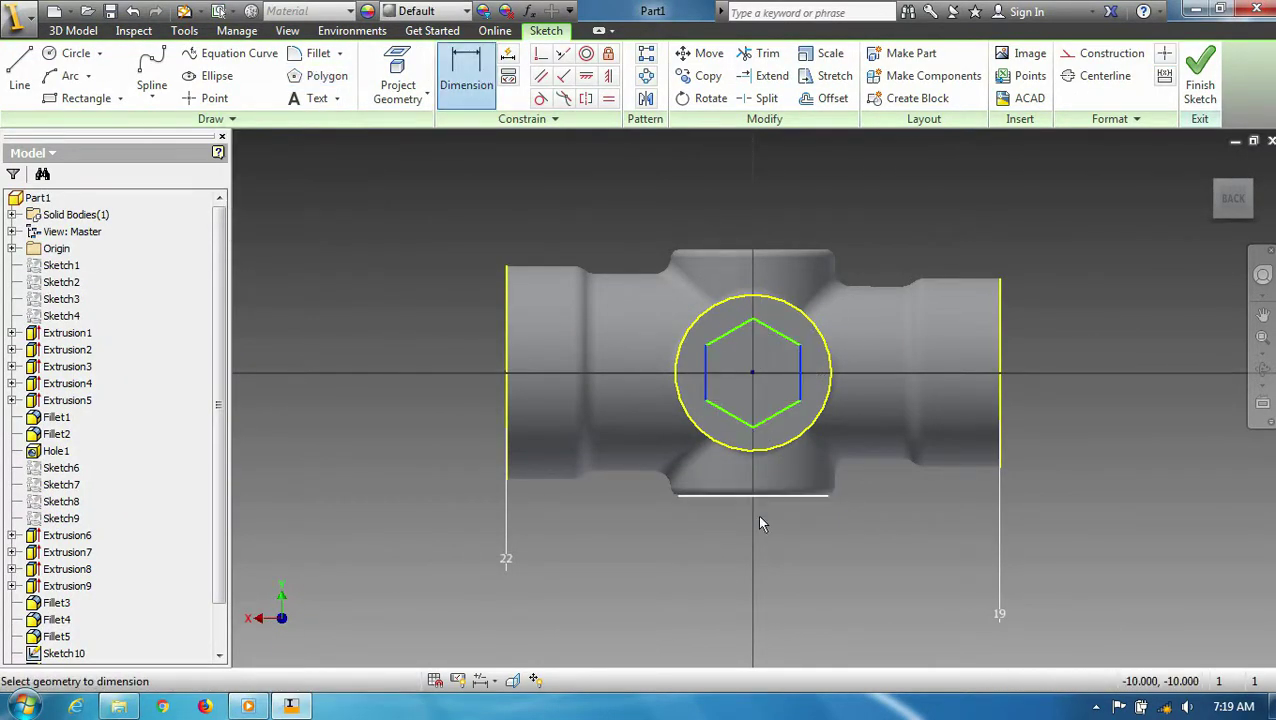
pyautogui.click(757, 538)
pyautogui.write('15')
pyautogui.press('Return')
pyautogui.click(1200, 85)
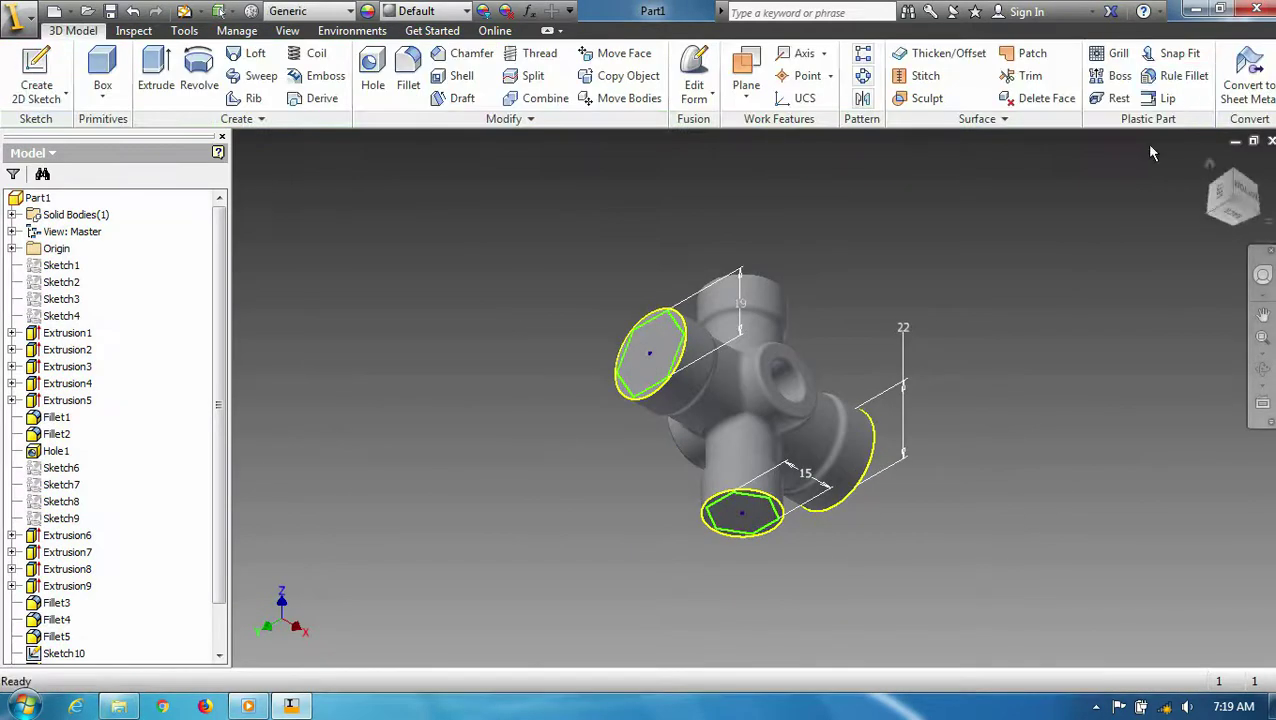
# Sketch a hexagon 17.32 across inside the top arm's end circle
pyautogui.click(1233, 192)
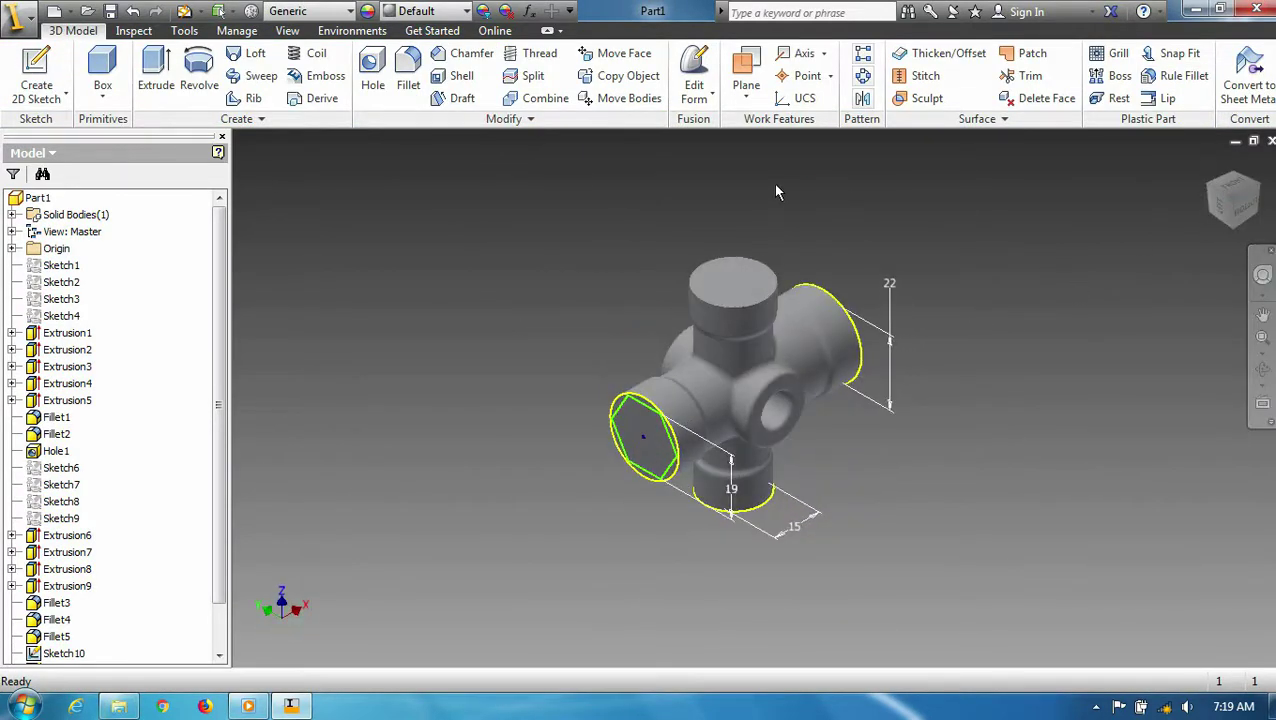
pyautogui.scroll(3, 773, 183)
pyautogui.click(38, 80)
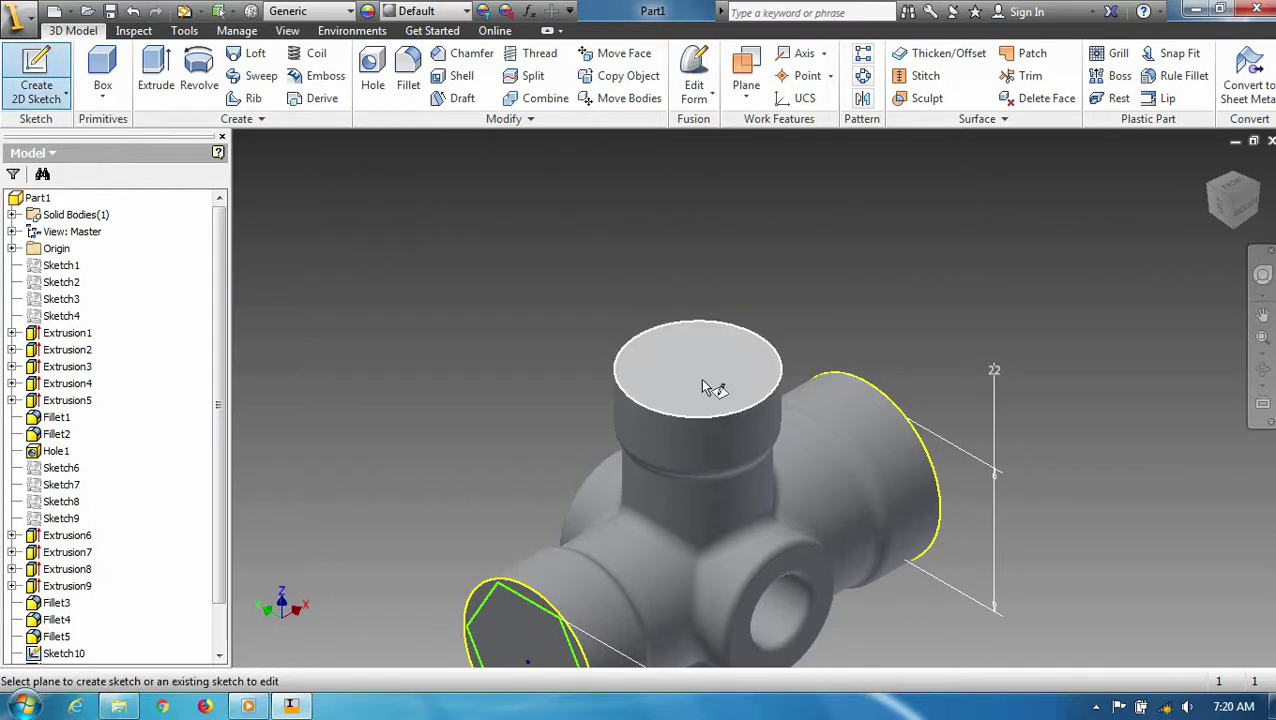
pyautogui.click(712, 384)
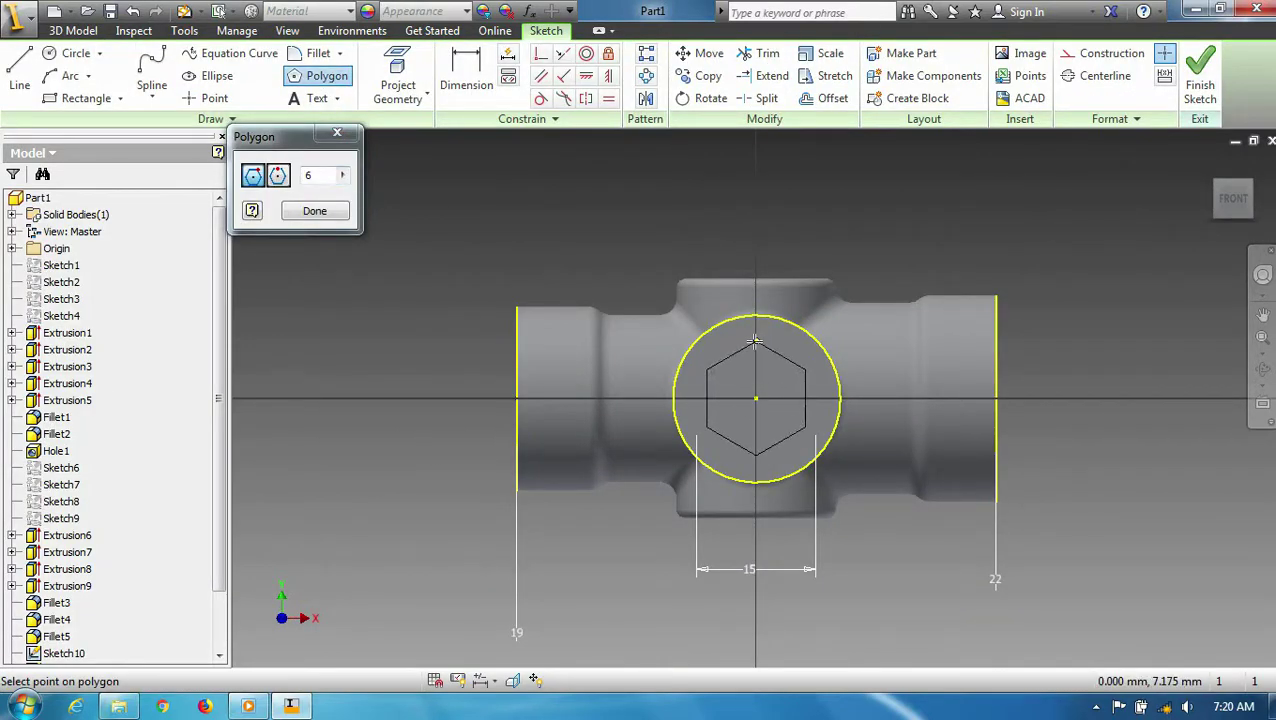
pyautogui.click(755, 341)
pyautogui.press('d')
pyautogui.click(707, 395)
pyautogui.click(757, 630)
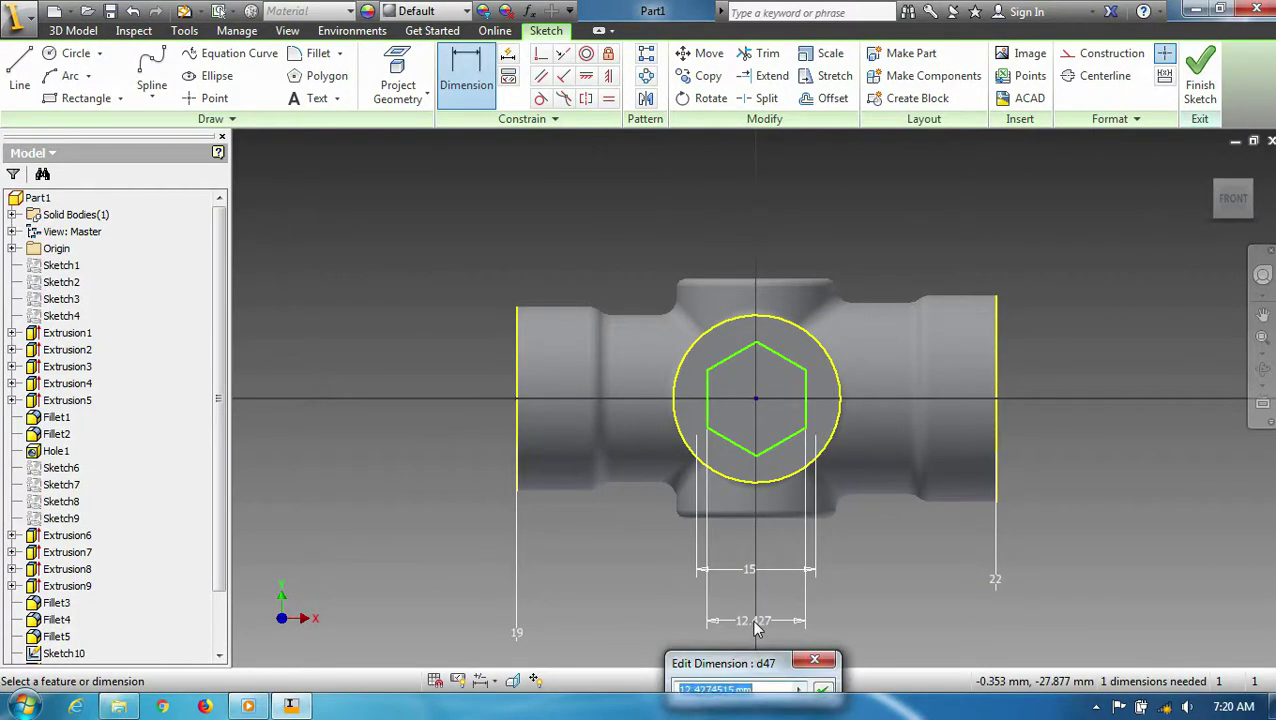
pyautogui.write('17.32')
pyautogui.press('Return')
pyautogui.click(1200, 85)
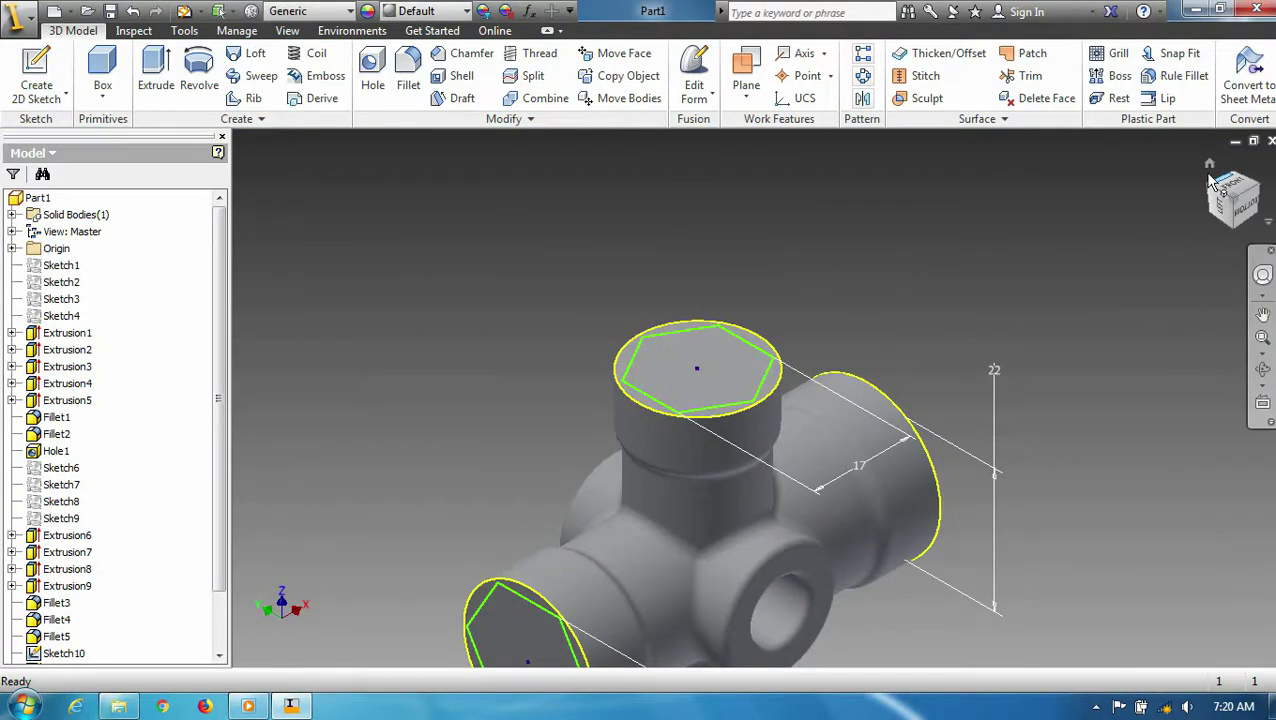
pyautogui.scroll(-5, 905, 493)
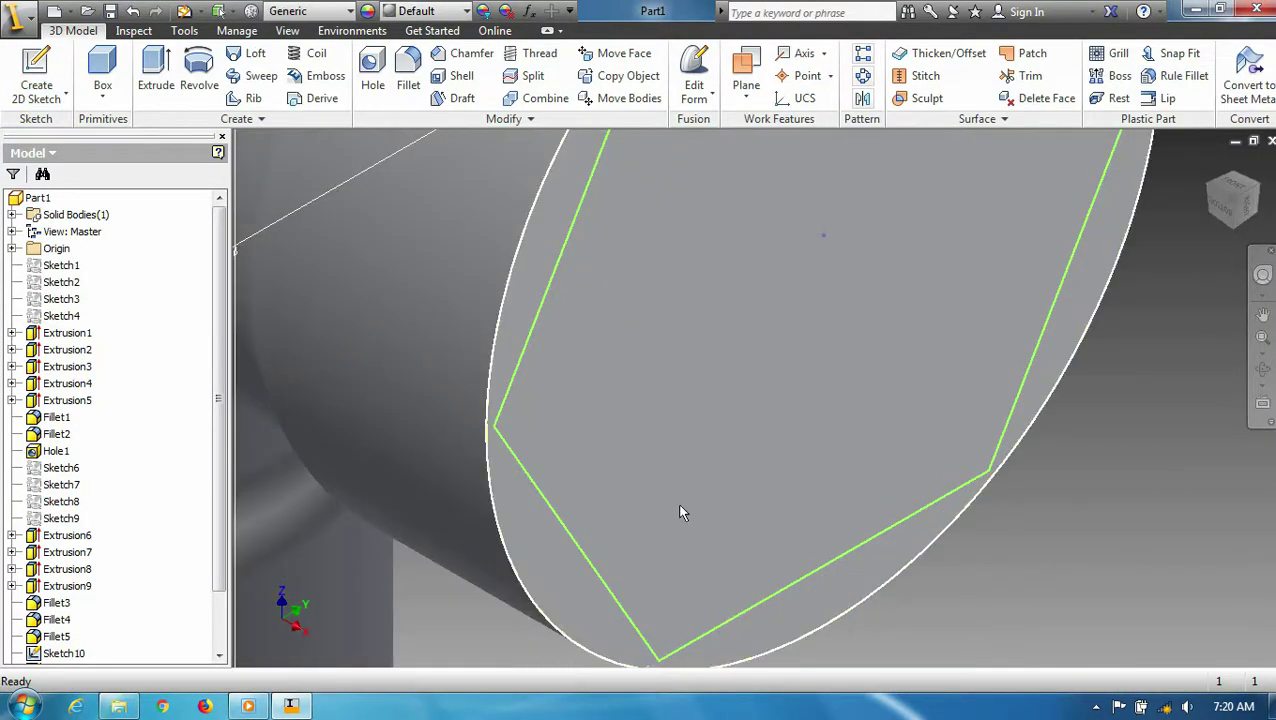
# Extrude the right arm's hexagon as a reversed cut to form its socket
pyautogui.scroll(5, 680, 512)
pyautogui.click(156, 70)
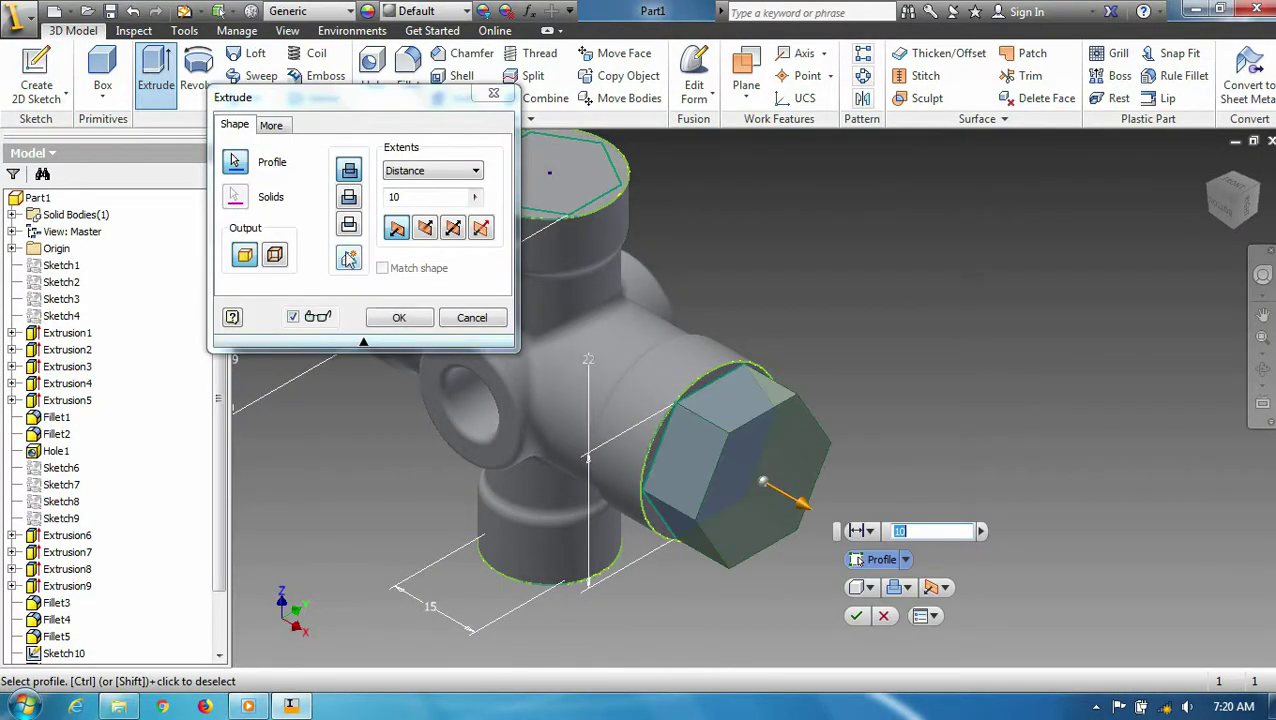
pyautogui.click(424, 228)
pyautogui.click(1225, 205)
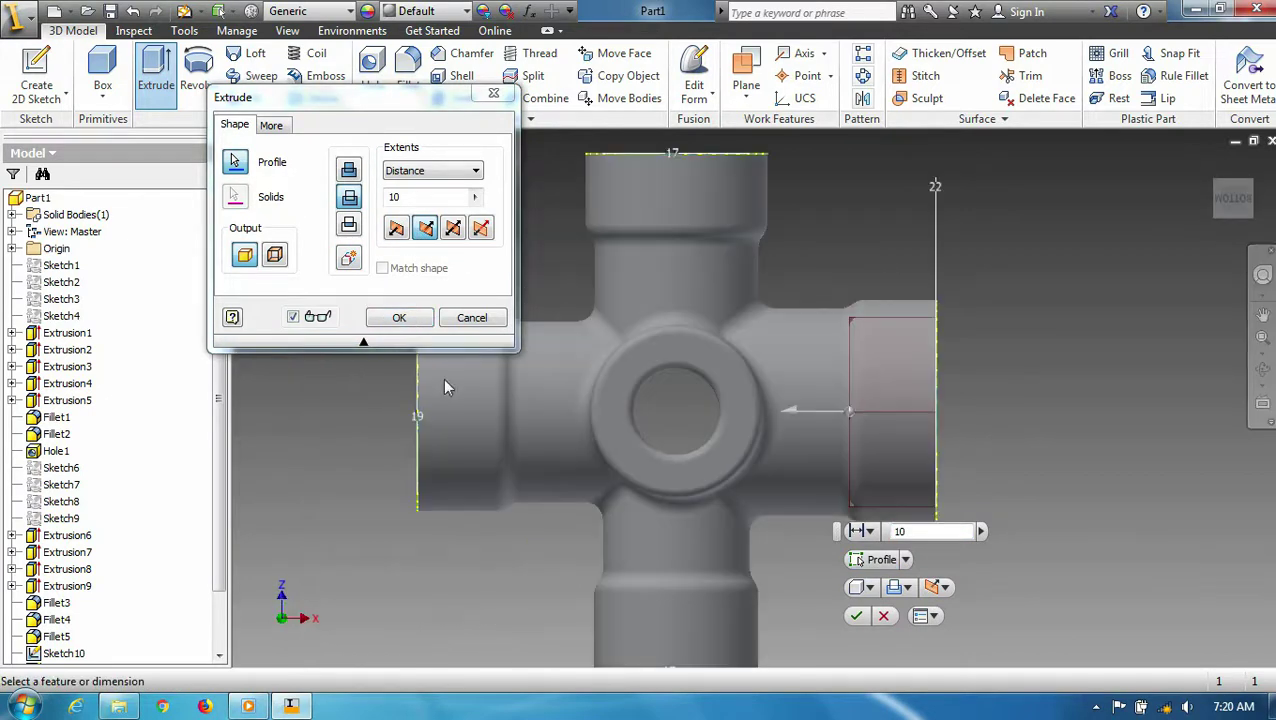
pyautogui.click(399, 317)
pyautogui.click(1207, 172)
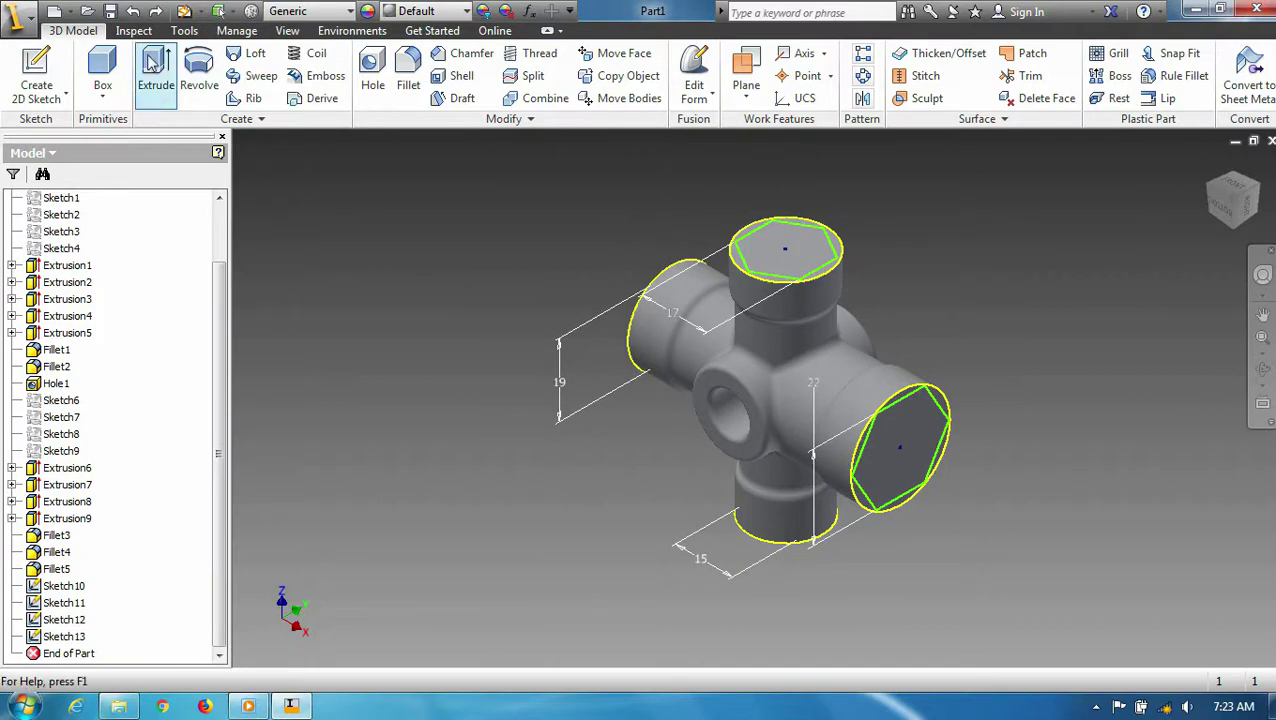
pyautogui.click(152, 62)
pyautogui.click(893, 458)
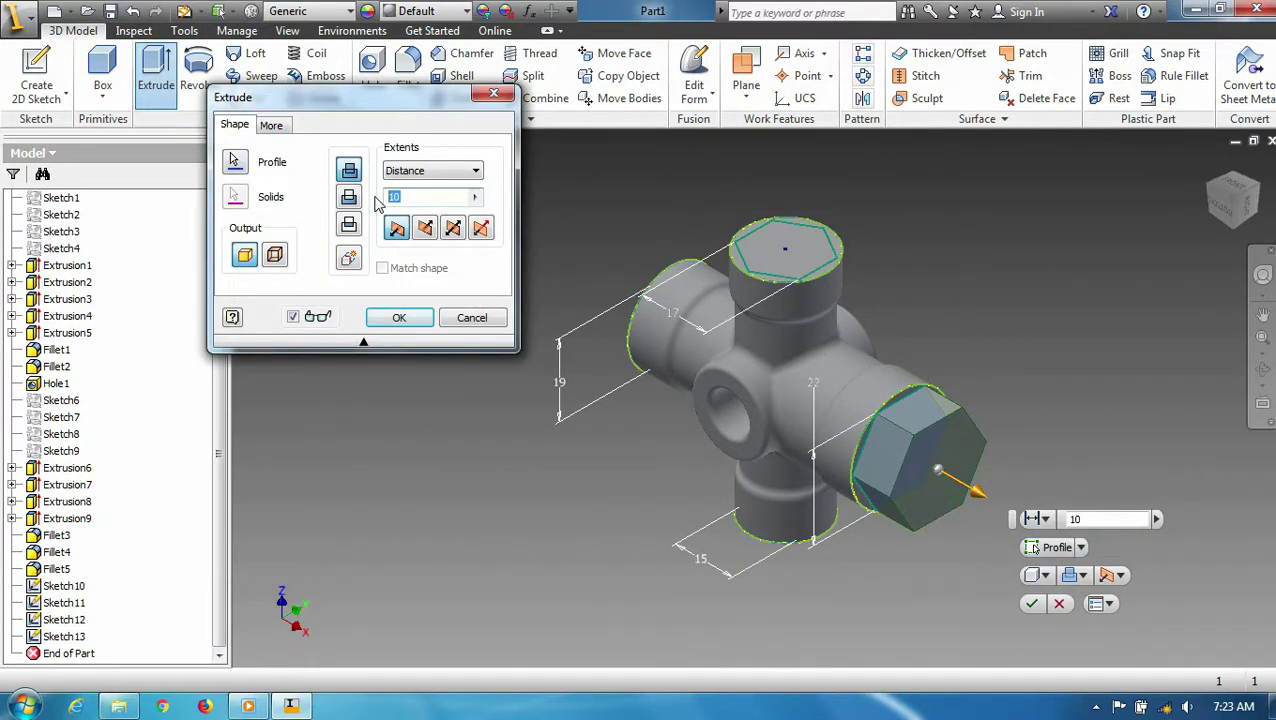
pyautogui.write('8')
pyautogui.click(425, 230)
pyautogui.click(1225, 205)
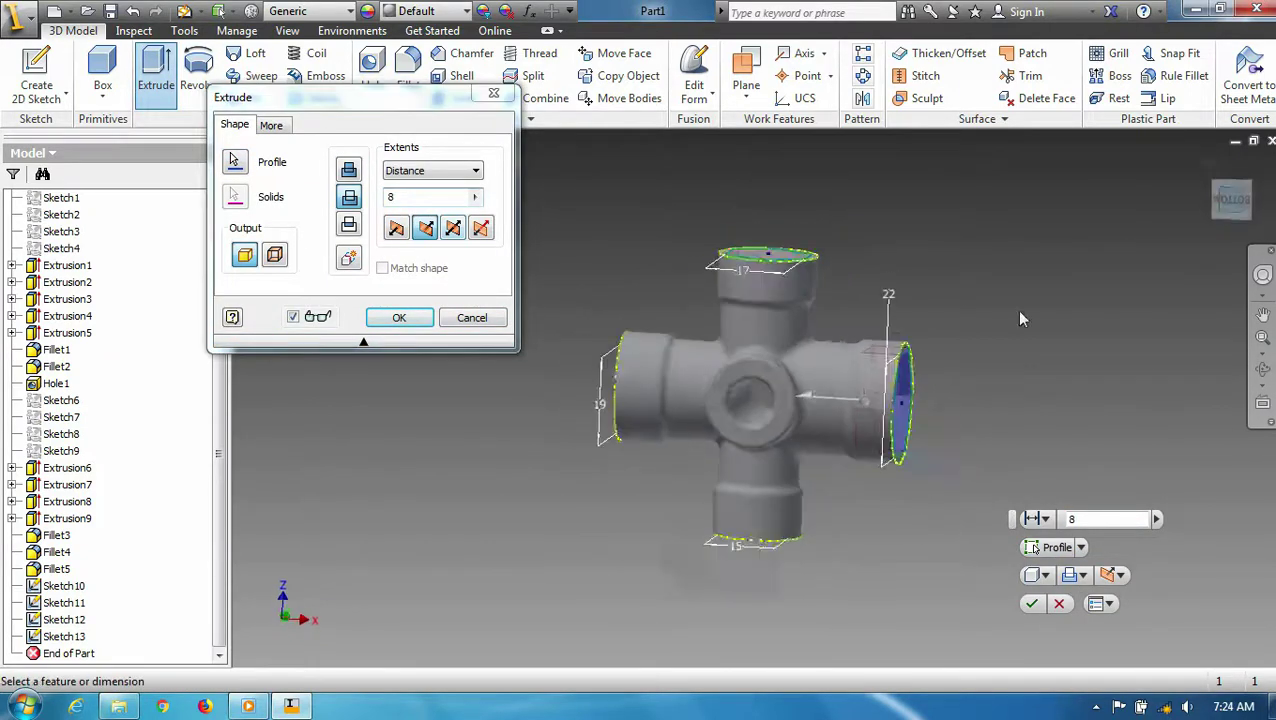
pyautogui.click(401, 198)
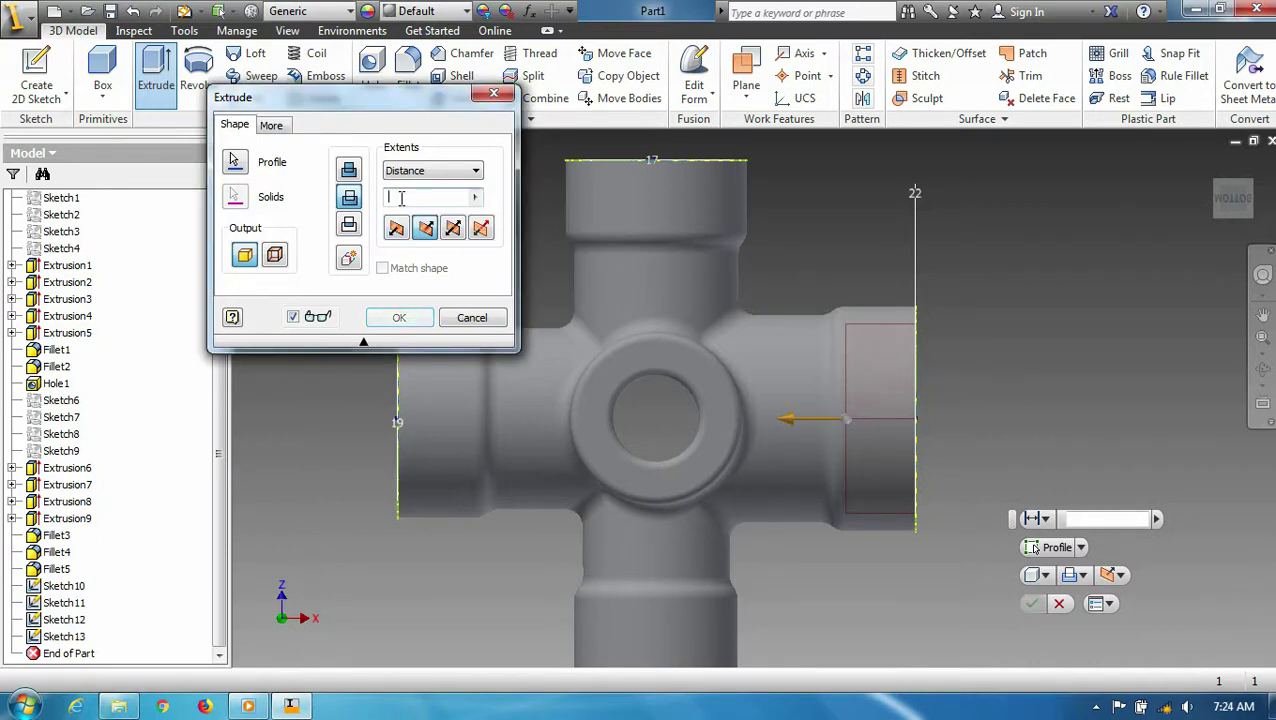
pyautogui.click(1209, 163)
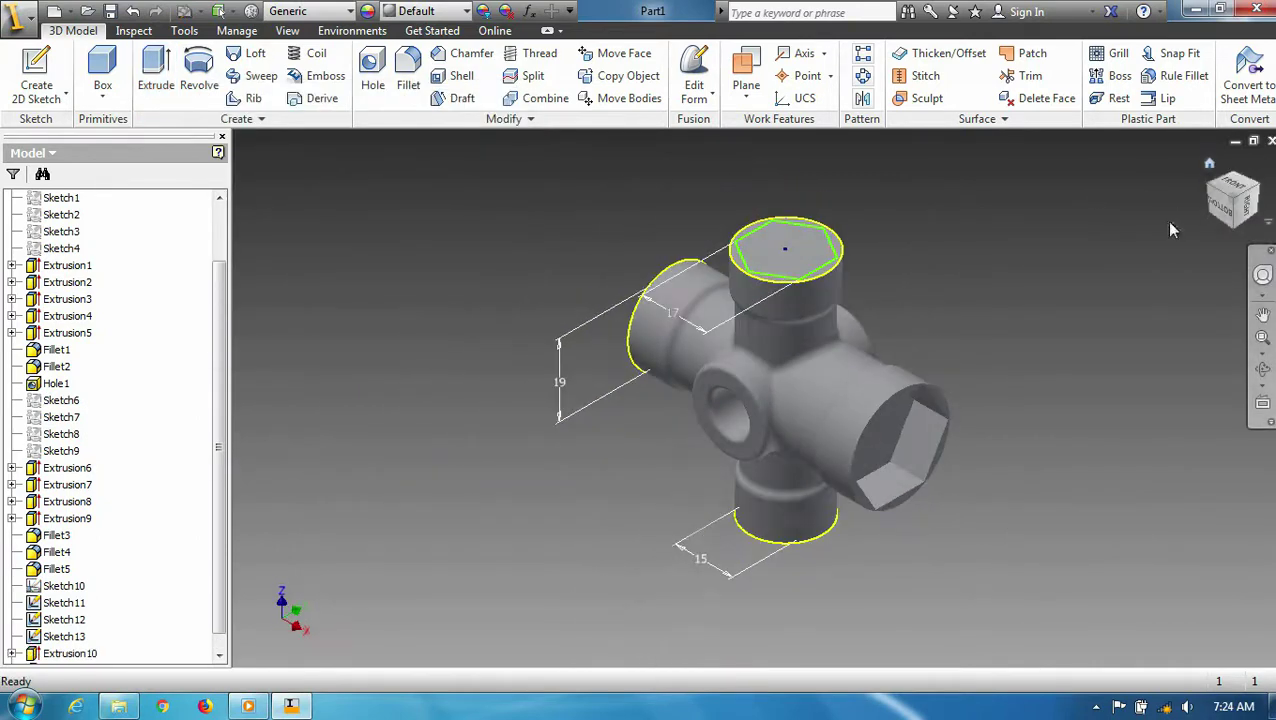
# Cut hexagonal sockets into the top and left arm ends with reversed extrusions
pyautogui.click(156, 70)
pyautogui.click(426, 228)
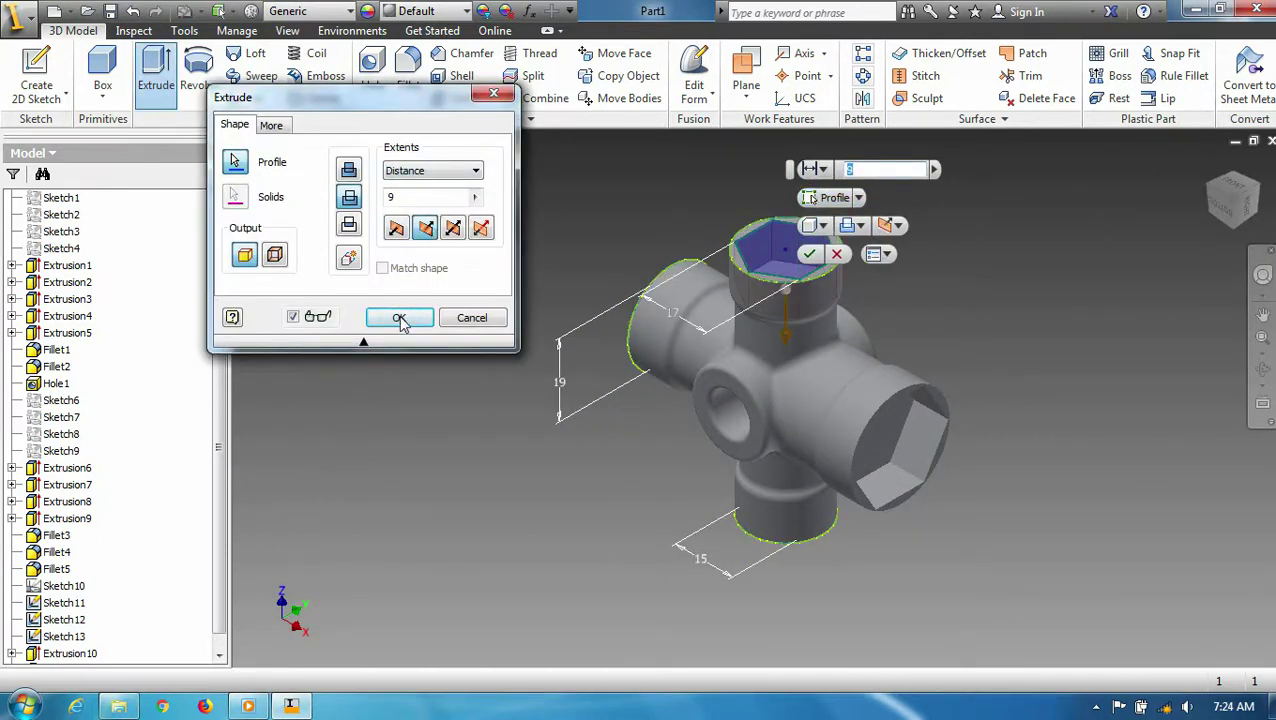
pyautogui.click(399, 317)
pyautogui.click(156, 70)
pyautogui.click(648, 340)
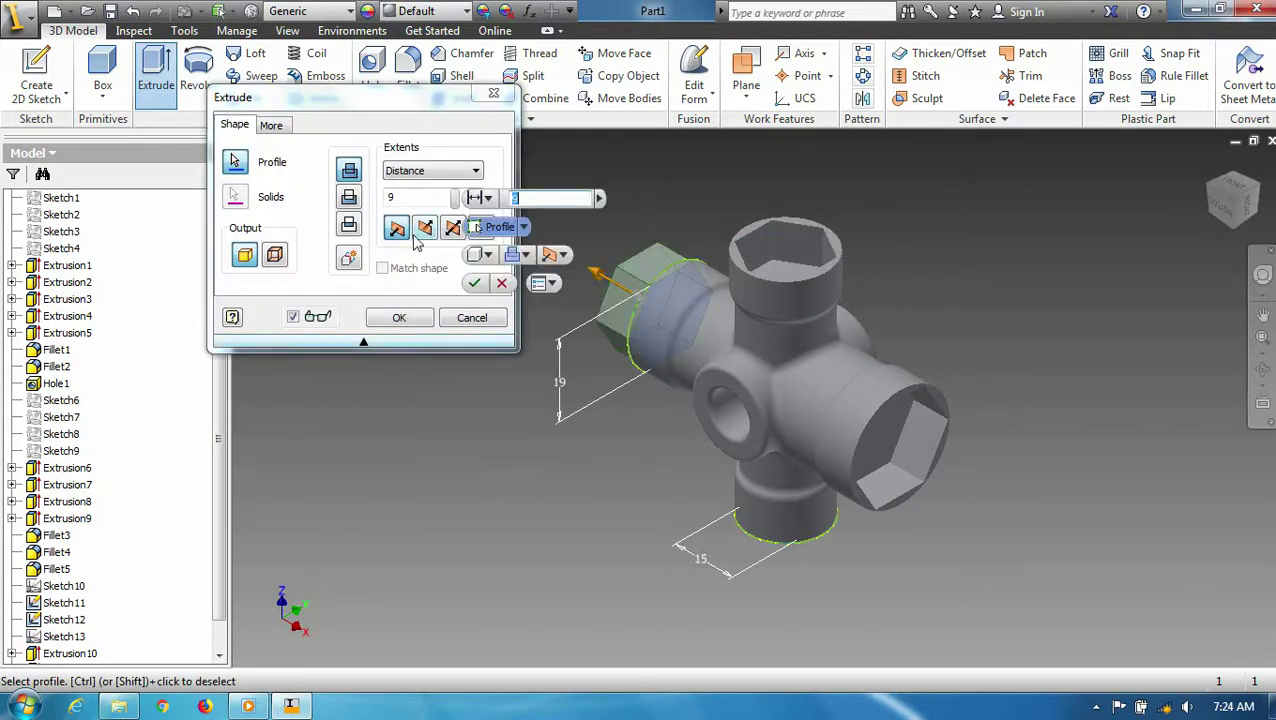
pyautogui.click(426, 228)
# Cut the bottom arm's hexagonal socket, then return to the isometric home view
pyautogui.click(399, 317)
pyautogui.click(1232, 224)
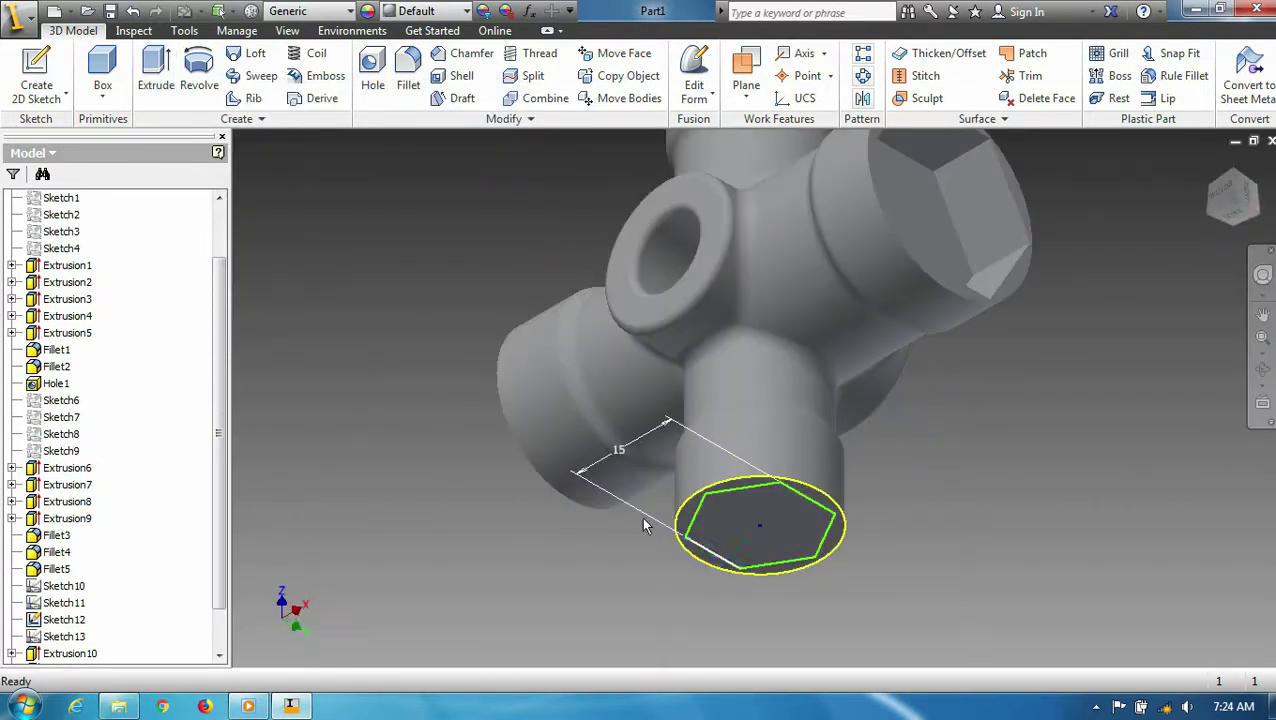
pyautogui.click(156, 70)
pyautogui.click(760, 515)
pyautogui.click(426, 228)
pyautogui.click(399, 317)
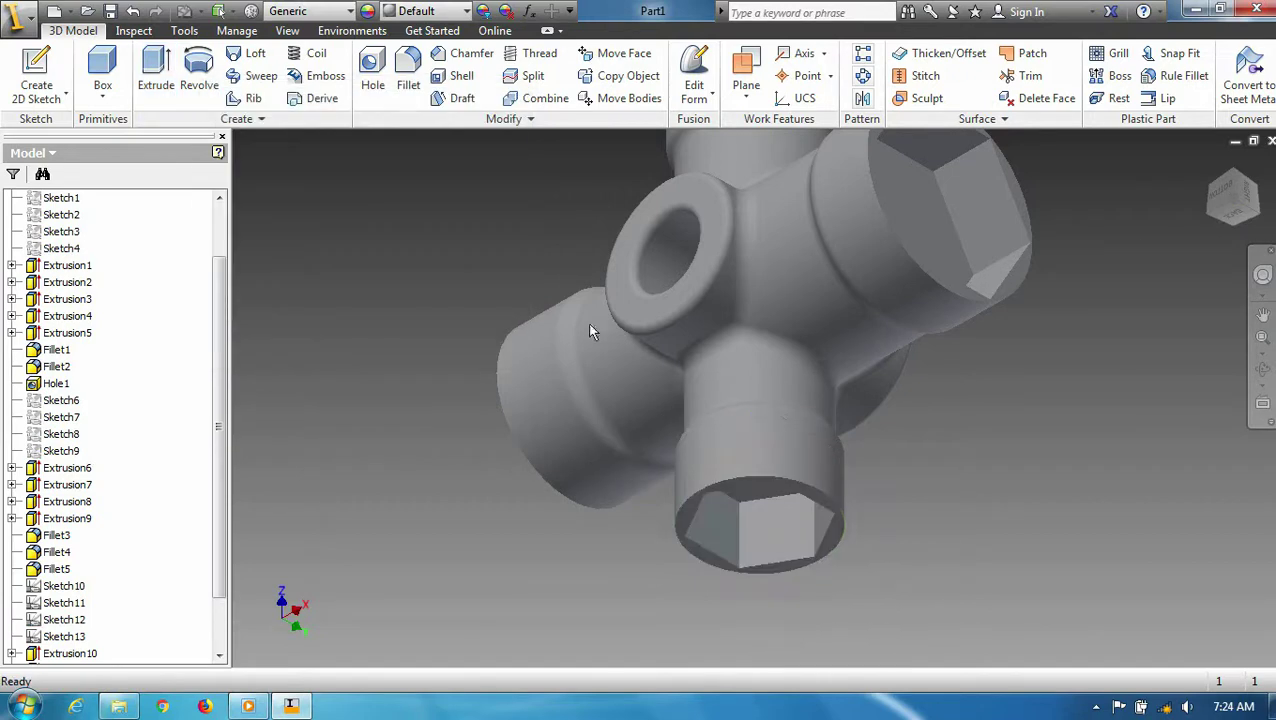
pyautogui.click(1208, 168)
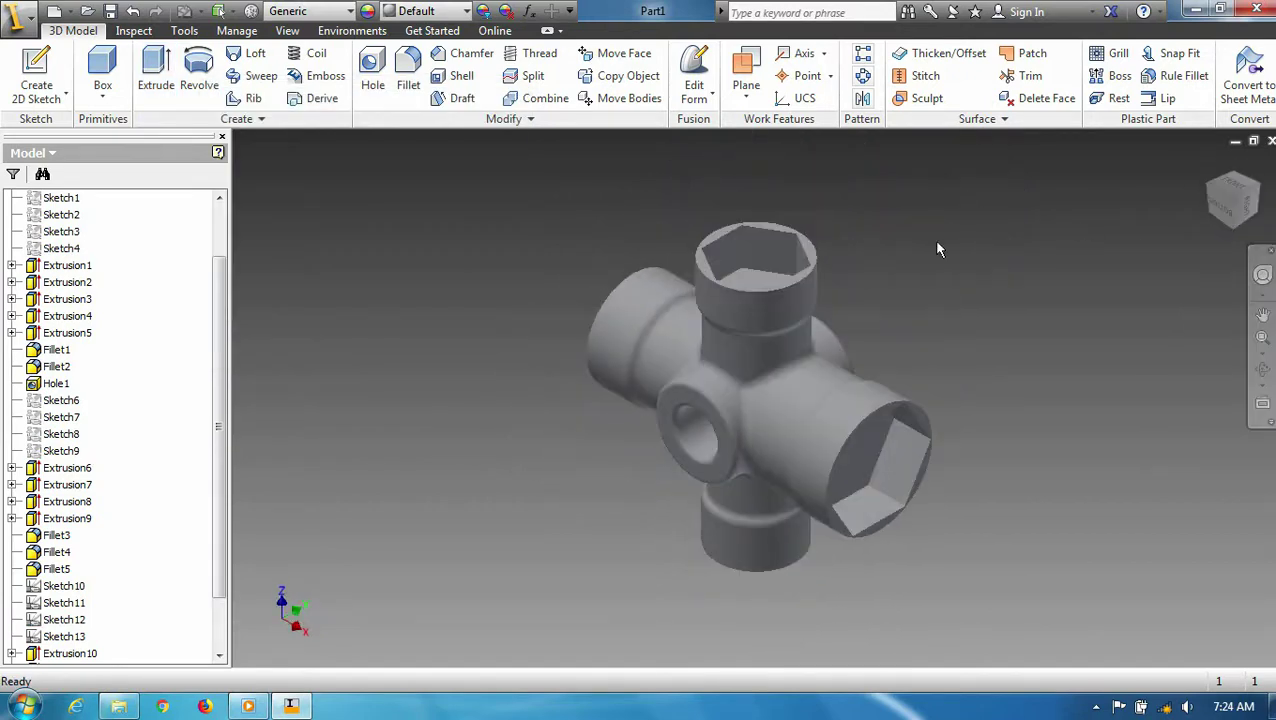
# Apply the Chrome appearance to the part and orbit it with the ViewCube
pyautogui.click(466, 11)
pyautogui.scroll(7, 447, 265)
pyautogui.scroll(-1, 440, 333)
pyautogui.scroll(1, 480, 222)
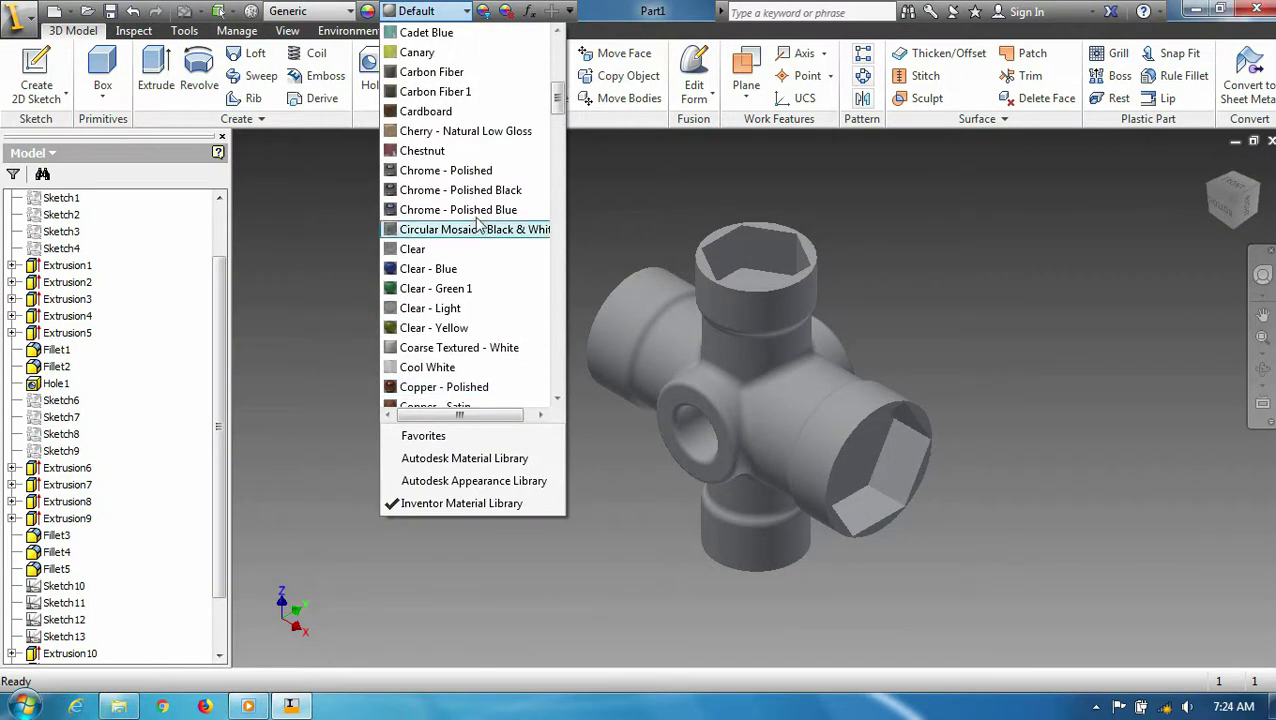
pyautogui.click(493, 171)
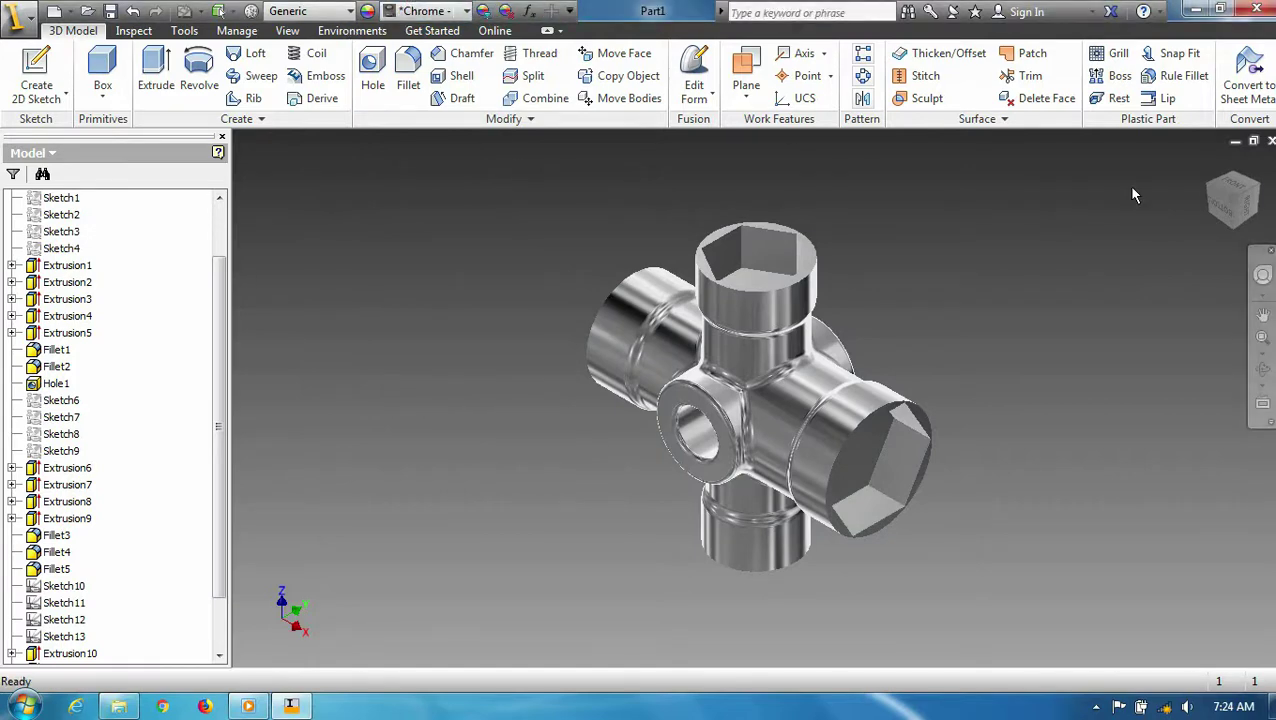
pyautogui.click(1232, 198)
pyautogui.click(1240, 210)
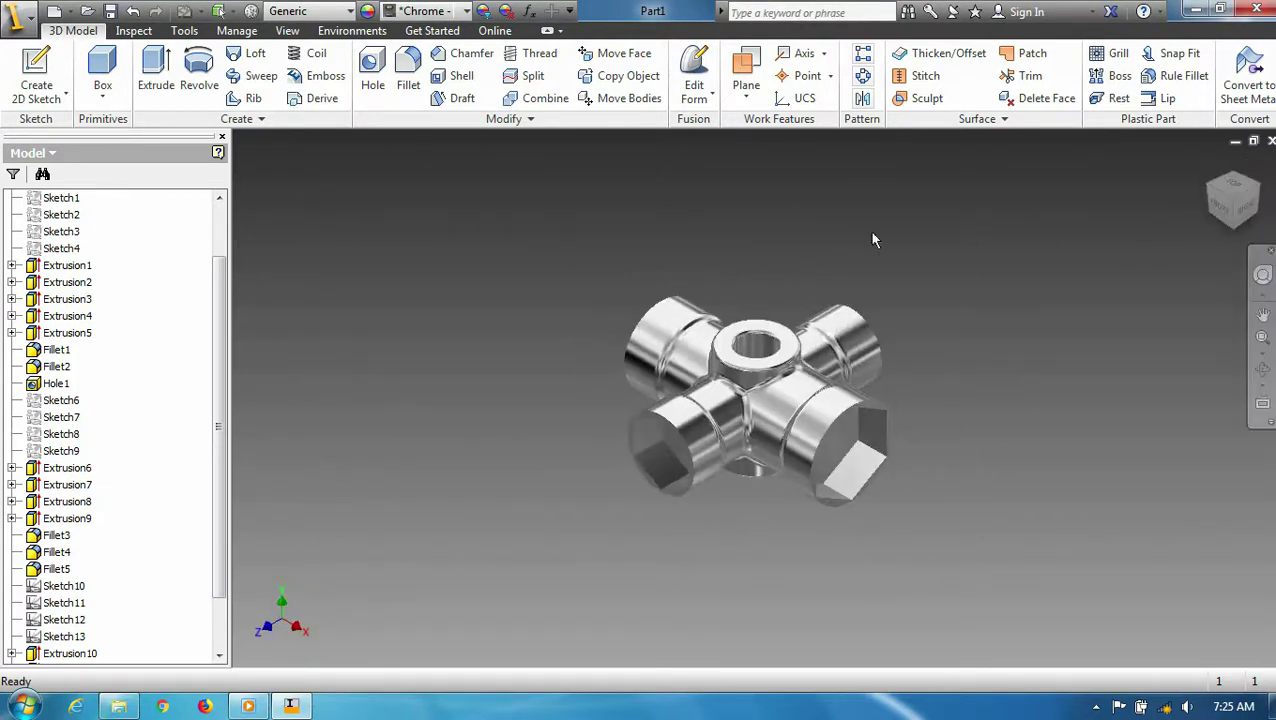
pyautogui.scroll(-1, 858, 285)
pyautogui.scroll(-1, 817, 345)
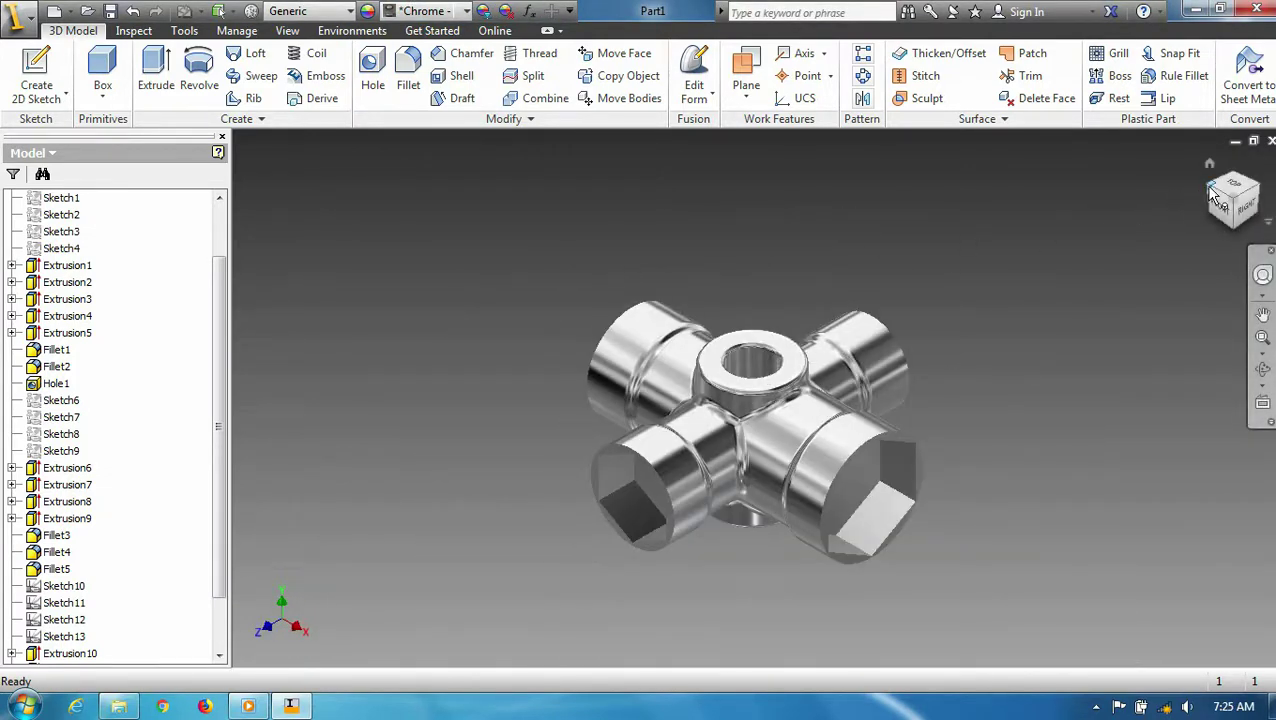
pyautogui.click(1238, 177)
pyautogui.click(1238, 177)
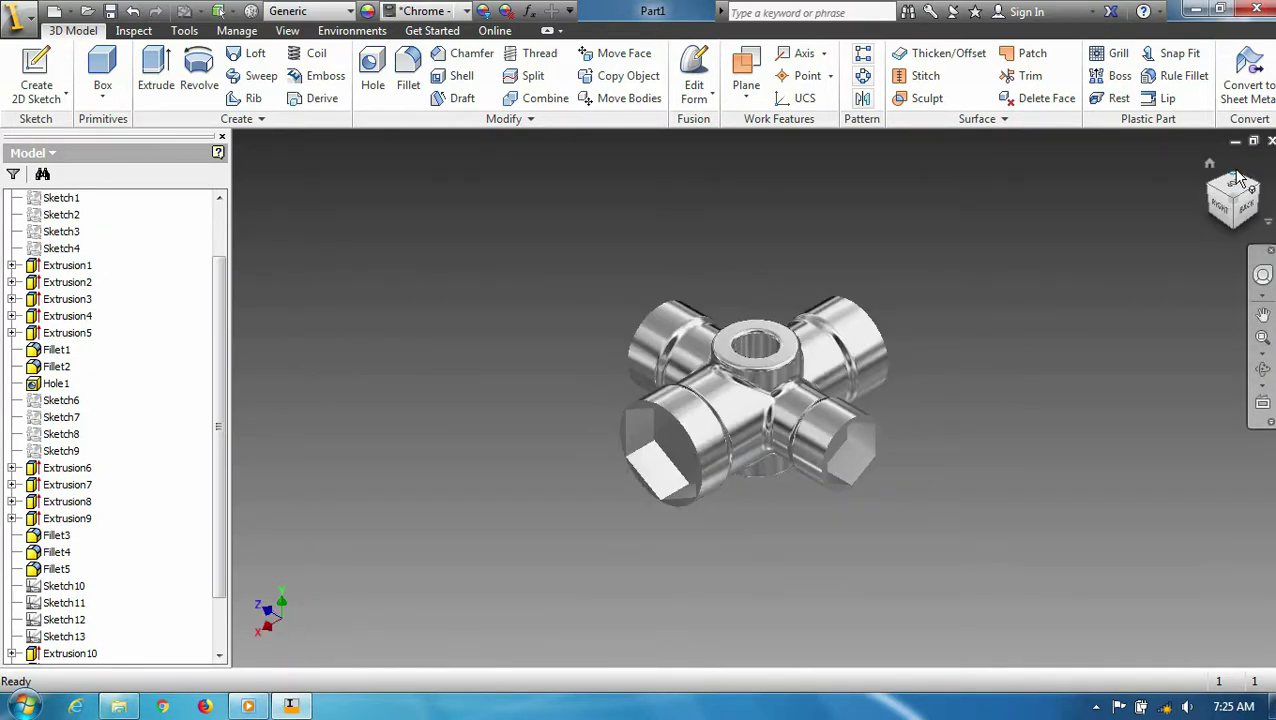
pyautogui.click(1240, 180)
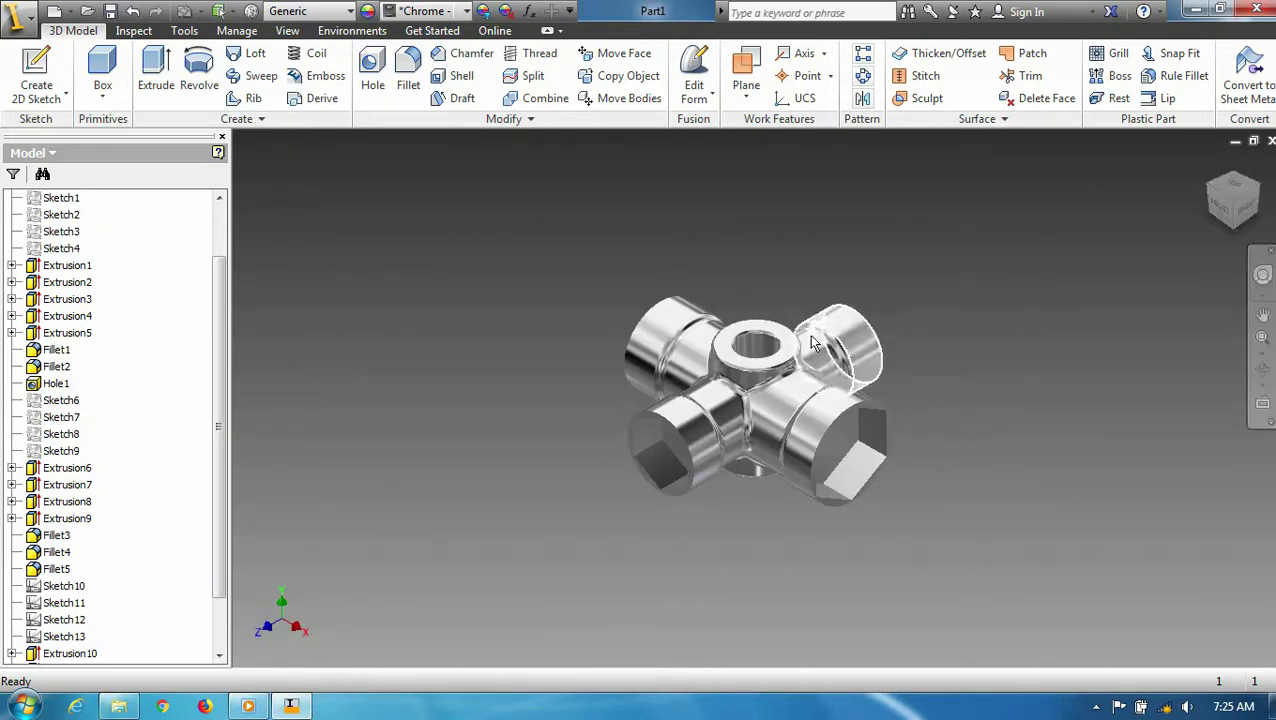
# Turn on shadows, switch the view to Perspective, and enable Ray Tracing
pyautogui.click(287, 30)
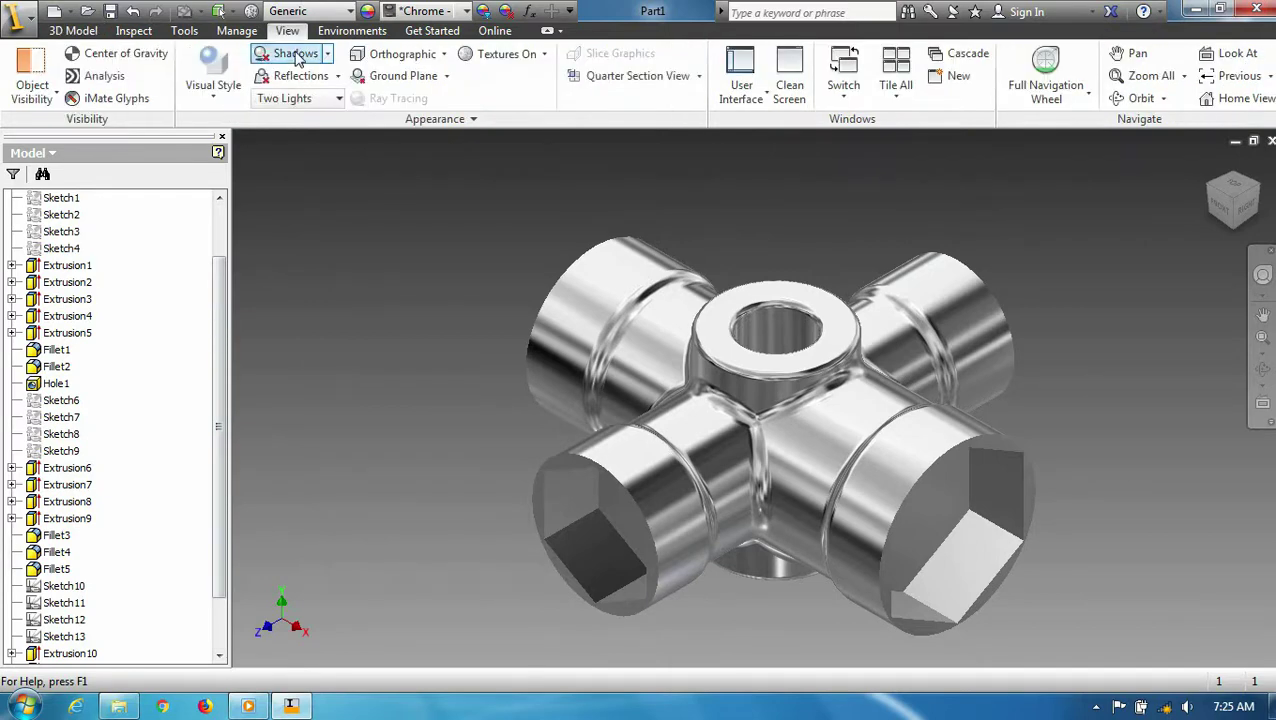
pyautogui.rightClick(1220, 170)
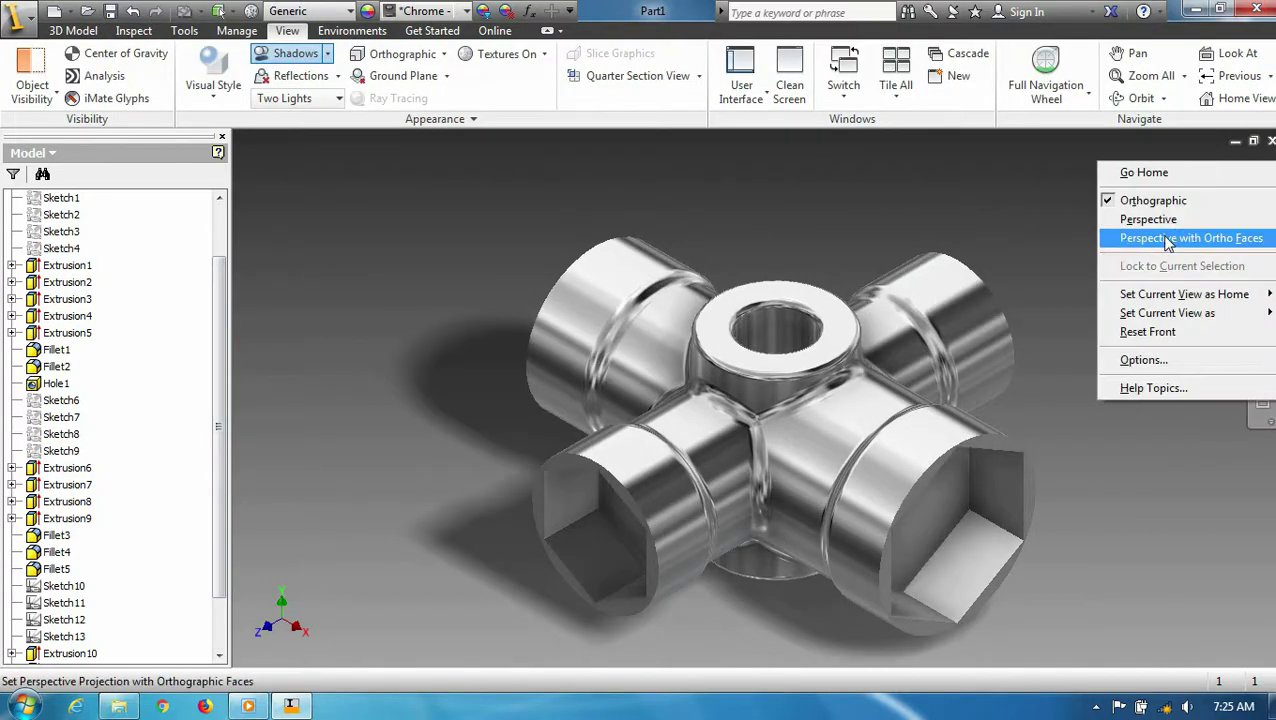
pyautogui.click(1165, 239)
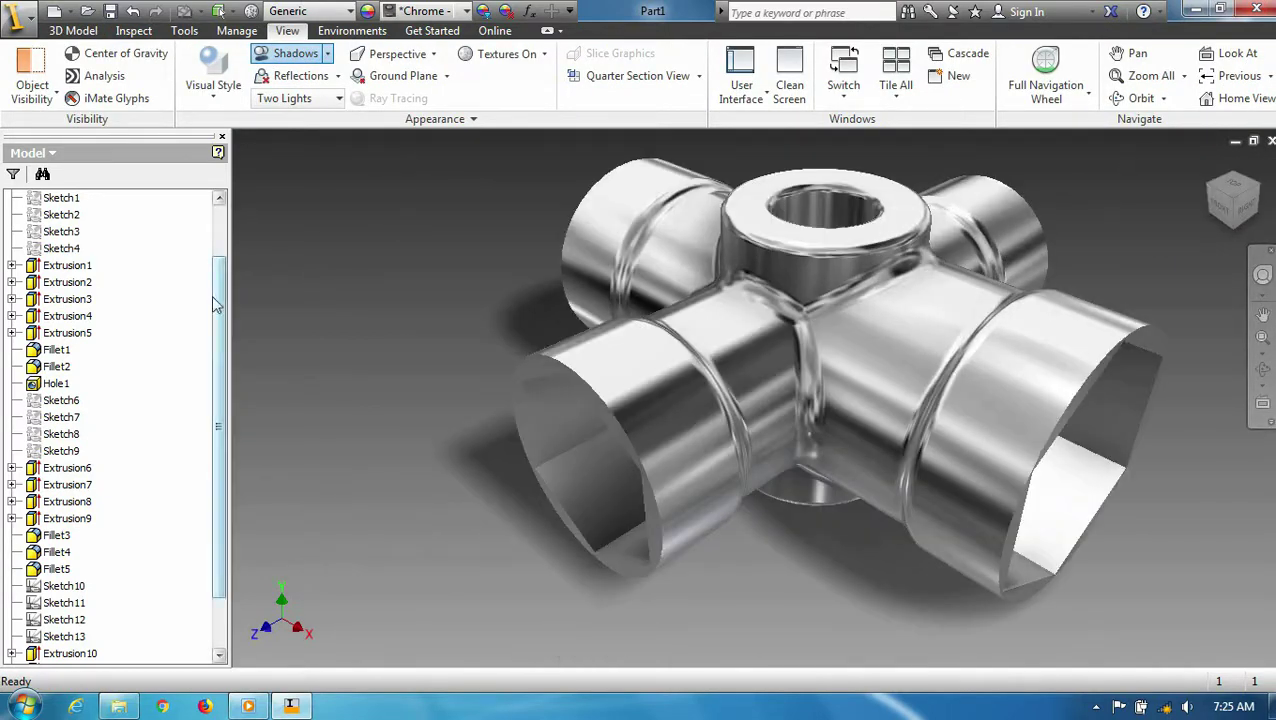
pyautogui.click(210, 85)
pyautogui.click(230, 70)
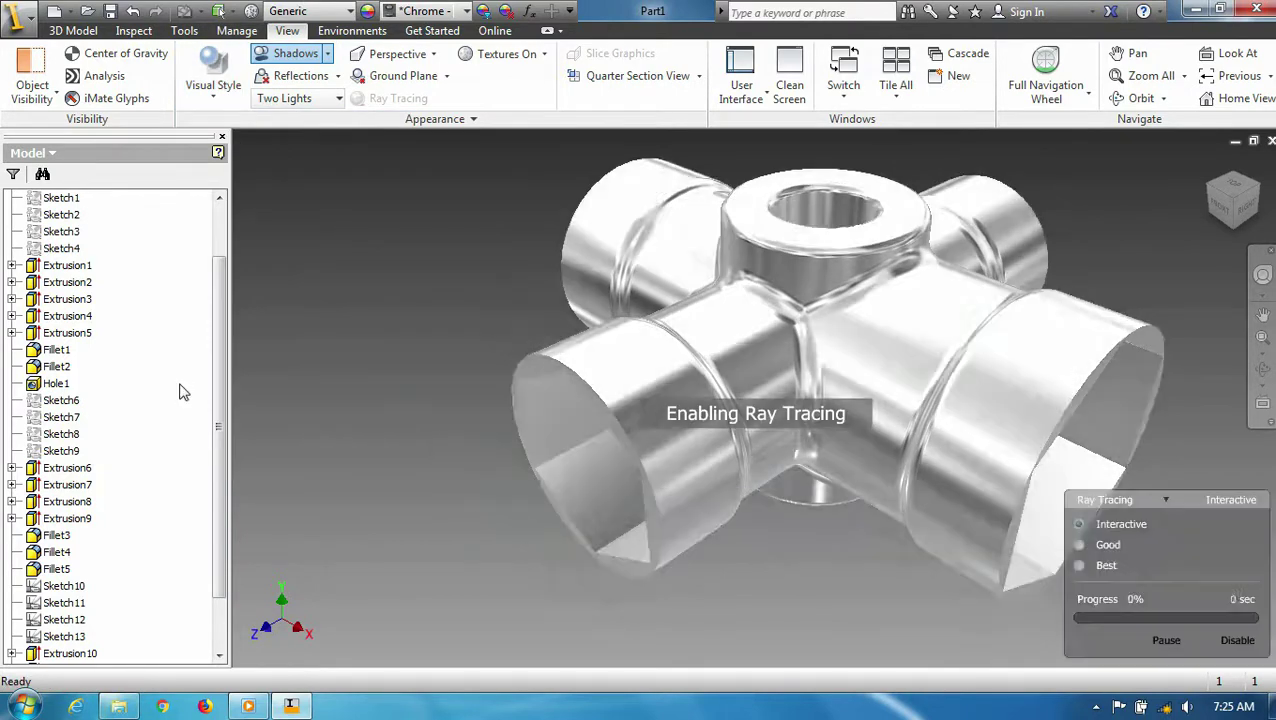
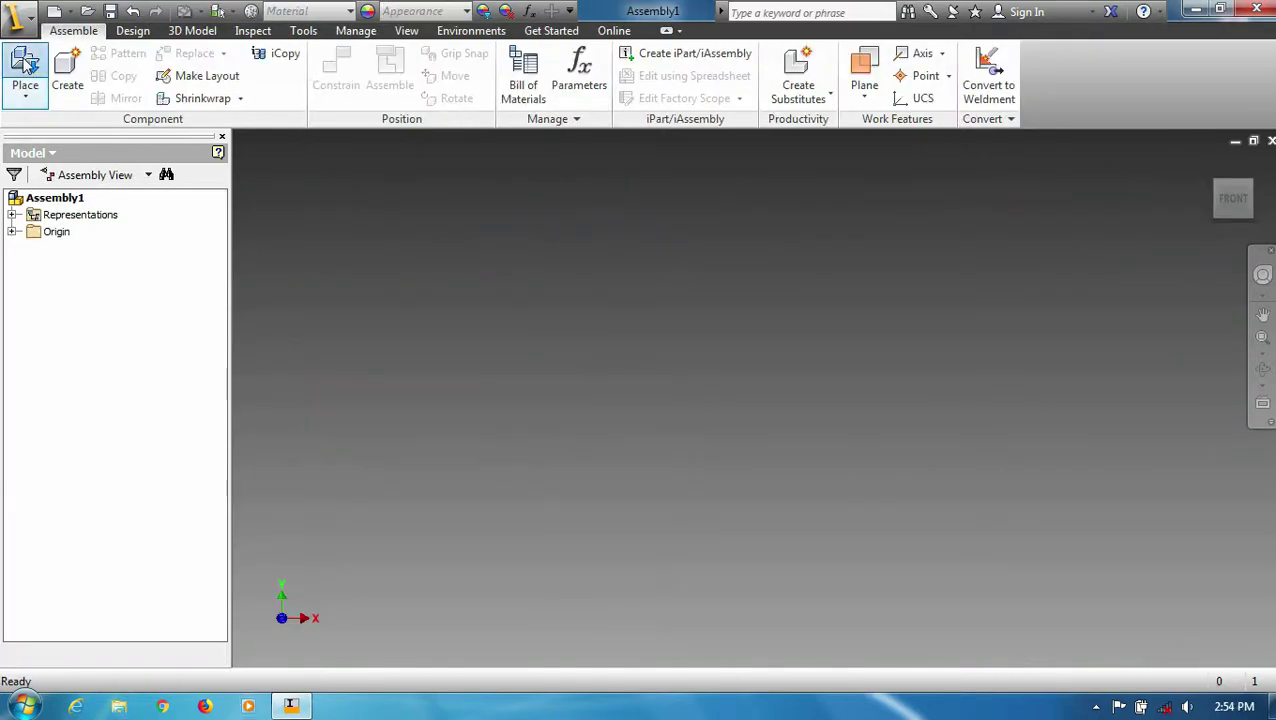
# Place the Part19 B1 linkage arm in the assembly and switch the view to perspective
pyautogui.click(26, 70)
pyautogui.scroll(-5, 785, 340)
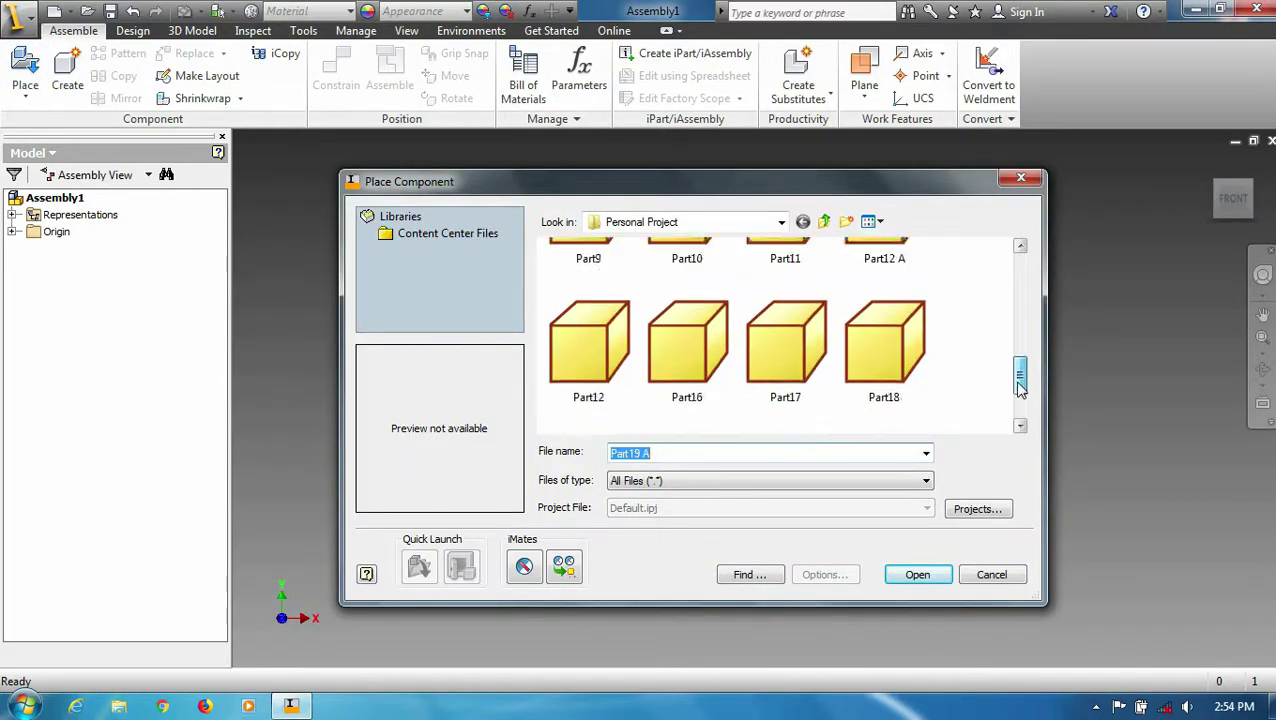
pyautogui.scroll(-5, 785, 340)
pyautogui.click(785, 370)
pyautogui.click(916, 574)
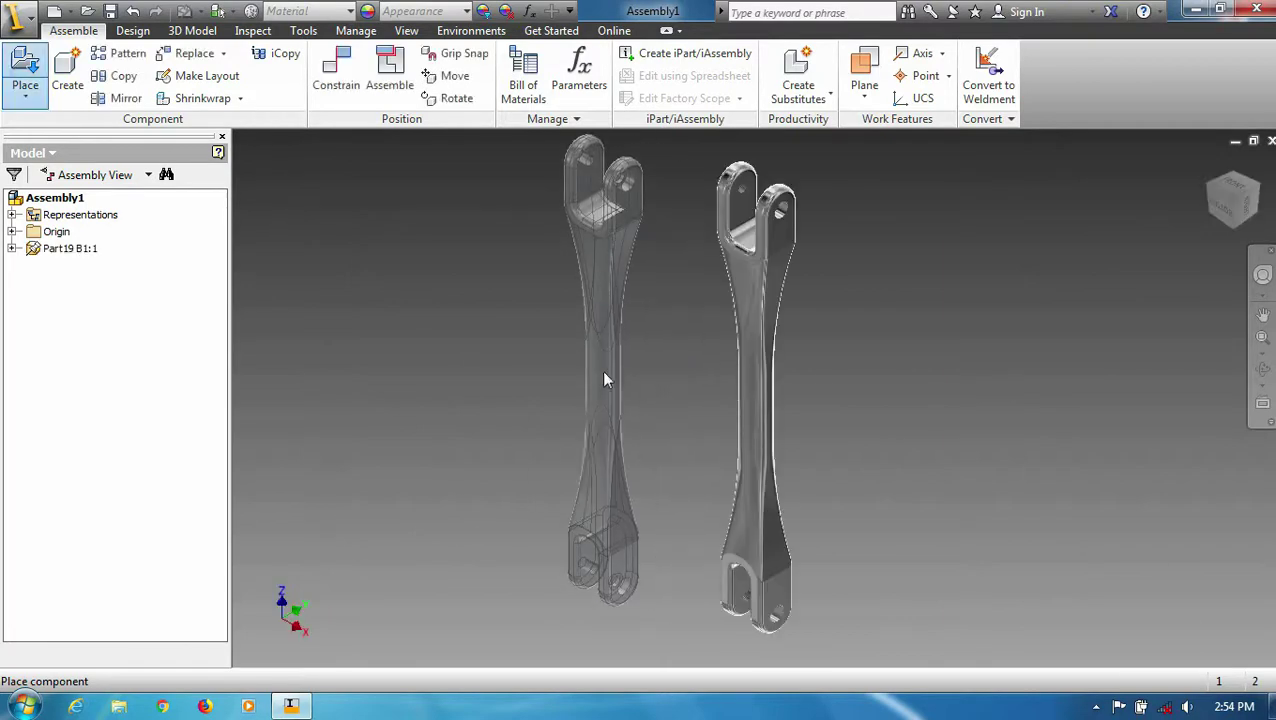
pyautogui.press('Escape')
pyautogui.rightClick(1228, 176)
pyautogui.click(1197, 248)
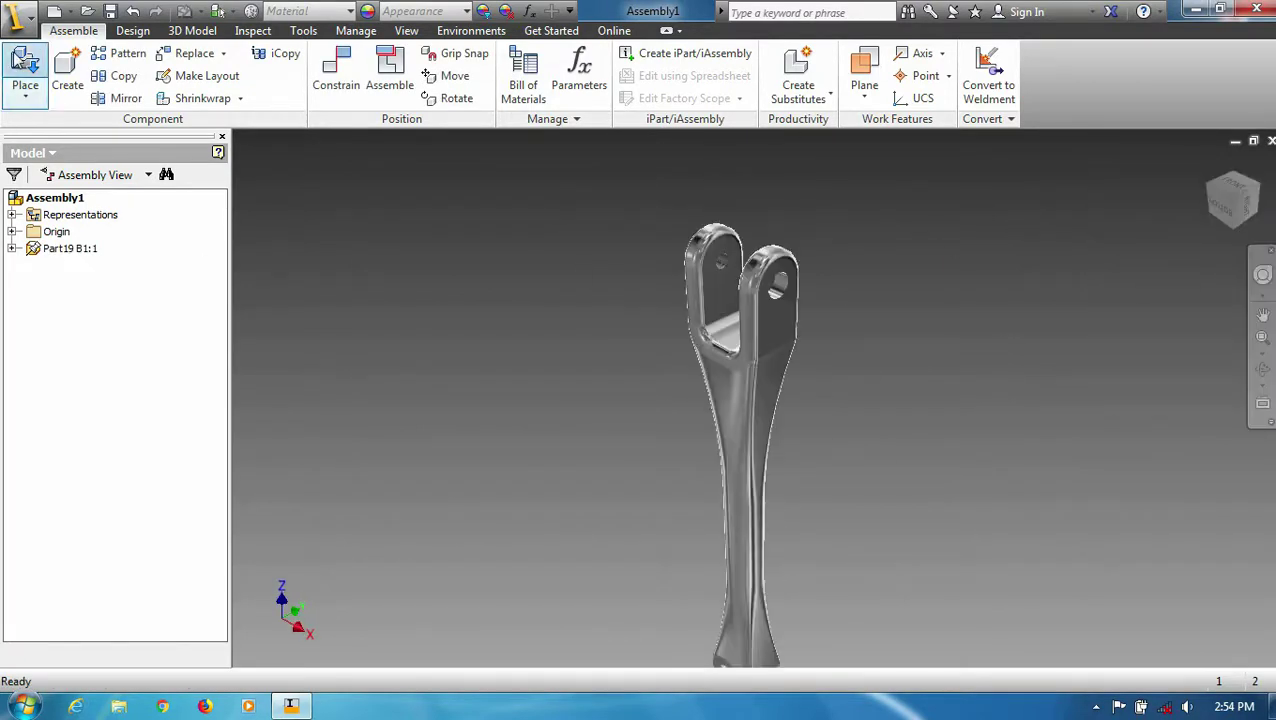
# Place the Part19 A cross joint in the assembly
pyautogui.click(25, 70)
pyautogui.scroll(-10, 1018, 443)
pyautogui.click(589, 370)
pyautogui.click(917, 574)
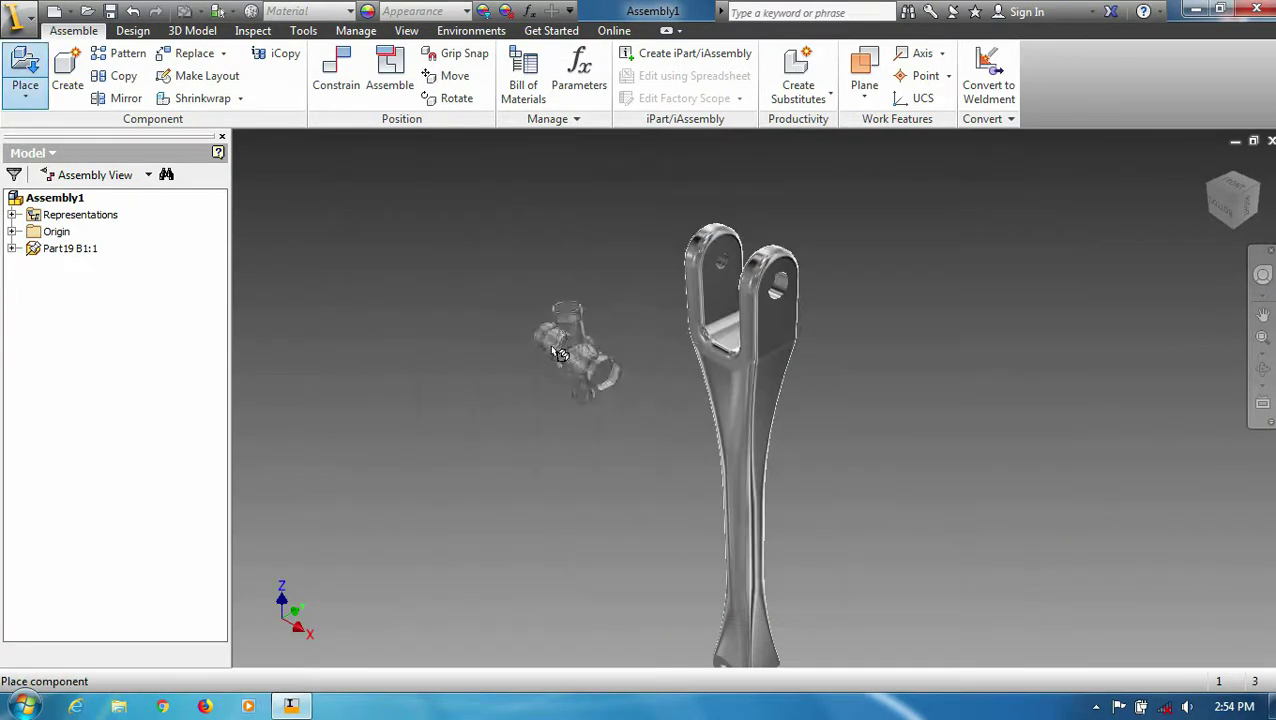
pyautogui.click(550, 318)
pyautogui.press('Escape')
# Place the second cross joint, Part19, in the assembly
pyautogui.press('p')
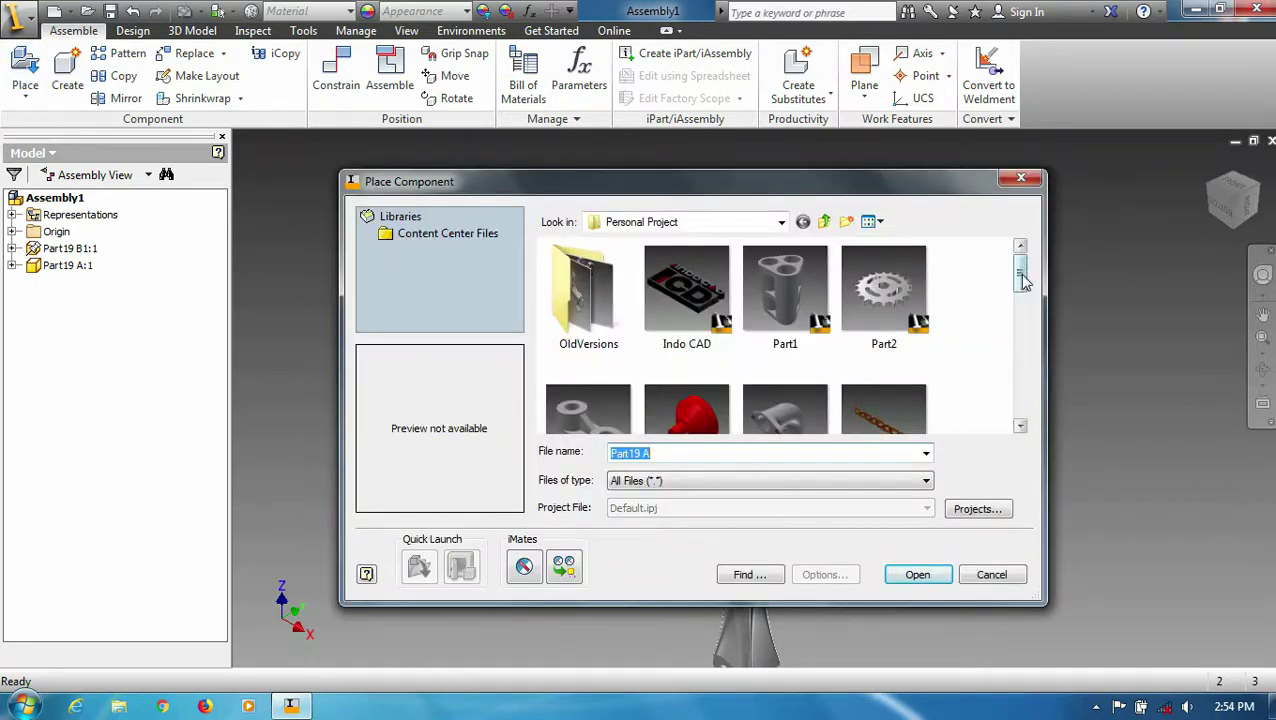
pyautogui.scroll(-8, 880, 397)
pyautogui.scroll(-2, 880, 397)
pyautogui.click(878, 397)
pyautogui.click(917, 574)
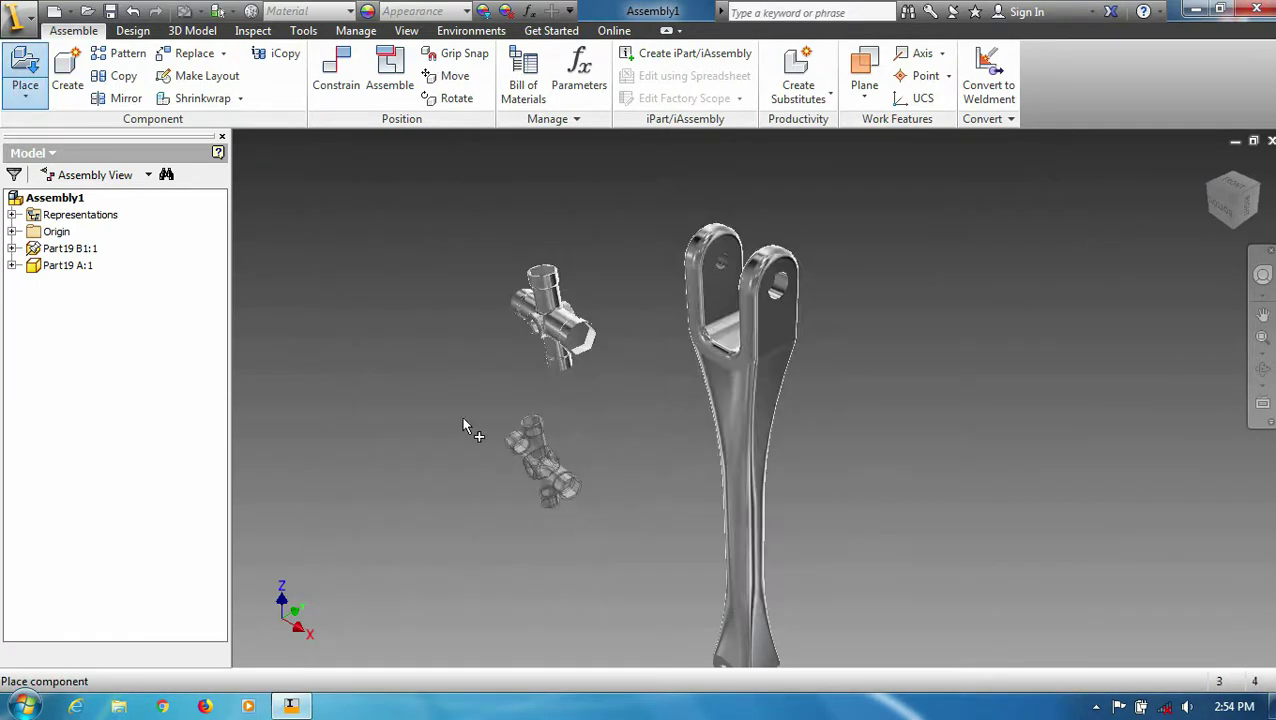
pyautogui.click(540, 458)
pyautogui.rightClick(470, 390)
pyautogui.click(545, 380)
# Place an ISO 4762 M10 x 50 socket-head screw from Content Center
pyautogui.click(25, 90)
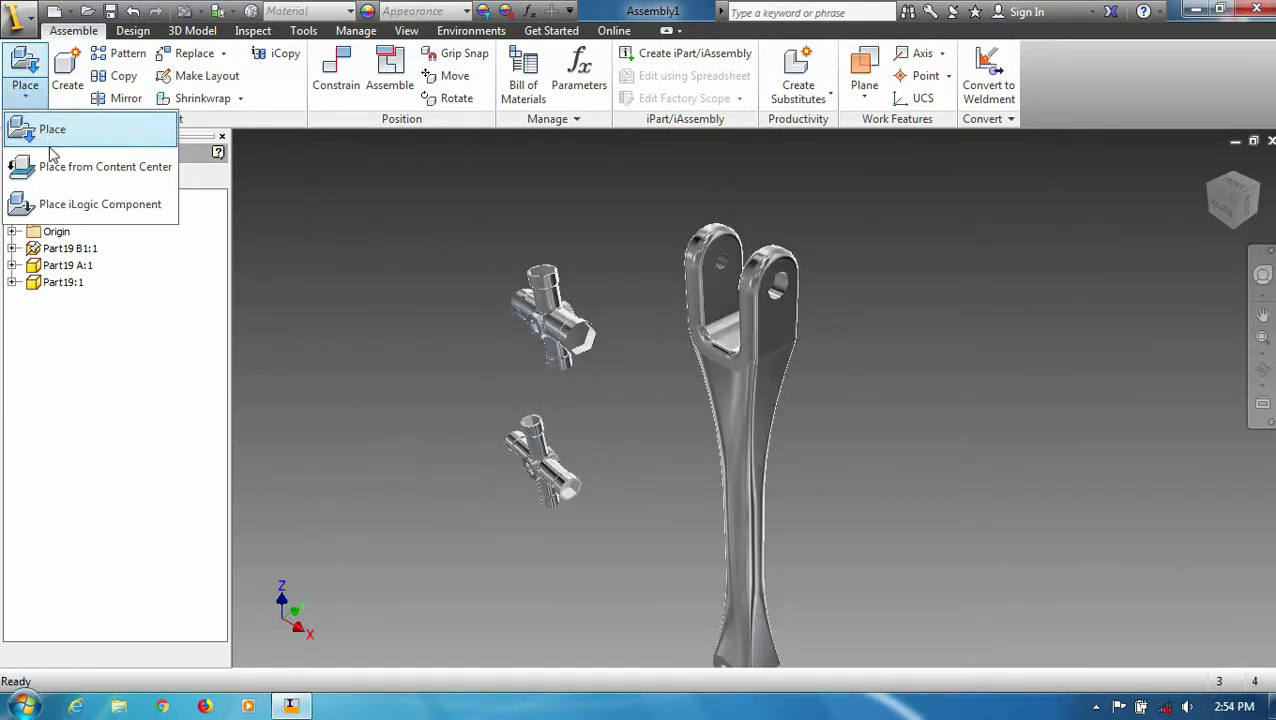
pyautogui.click(45, 135)
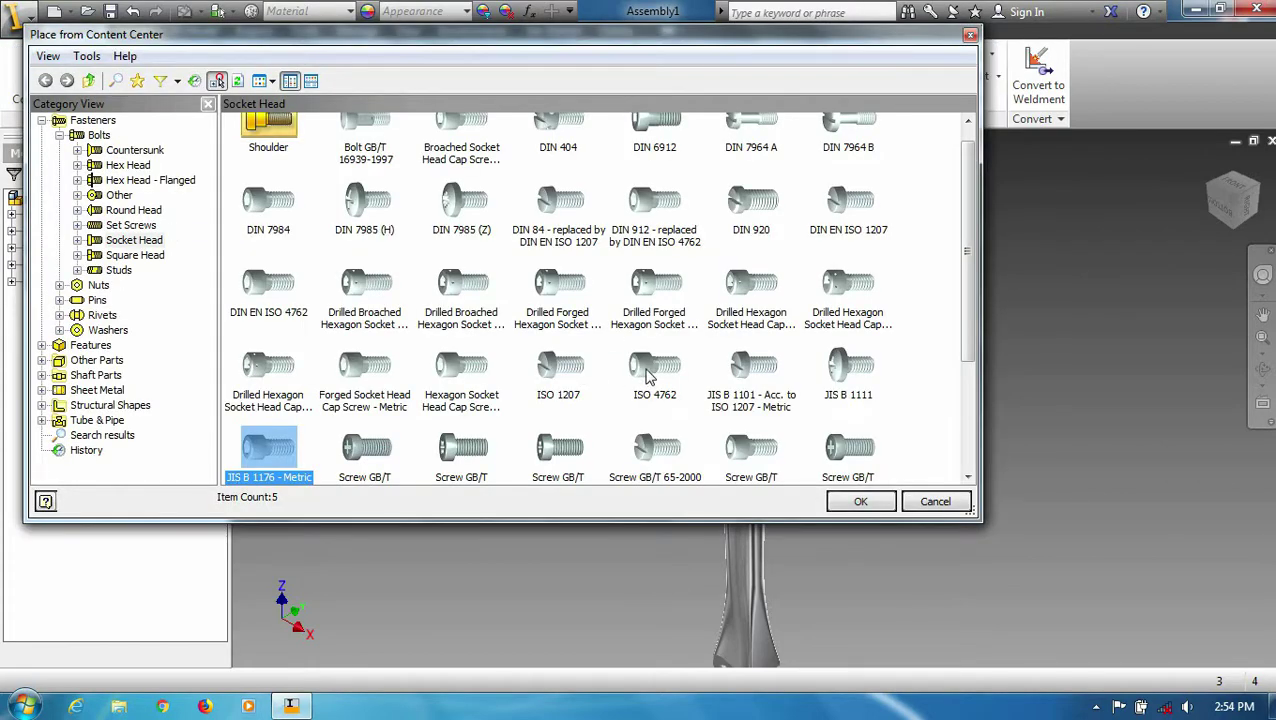
pyautogui.doubleClick(645, 375)
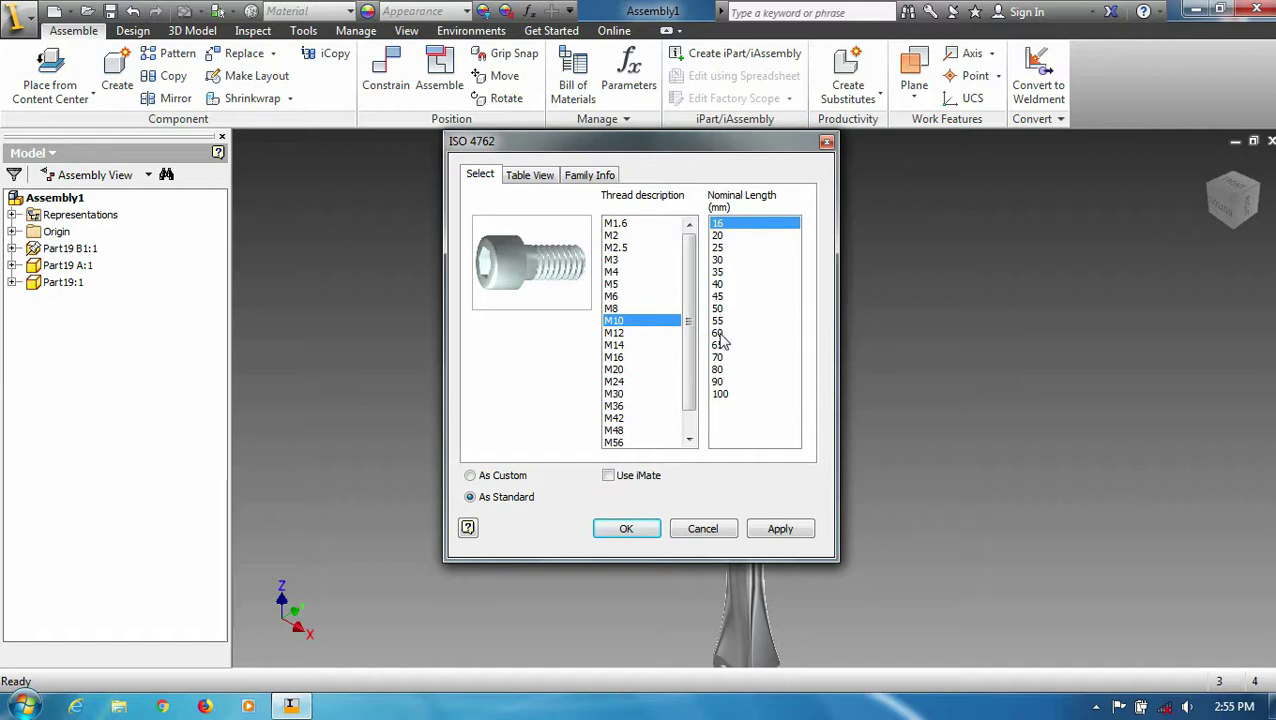
pyautogui.click(775, 522)
pyautogui.rightClick(522, 436)
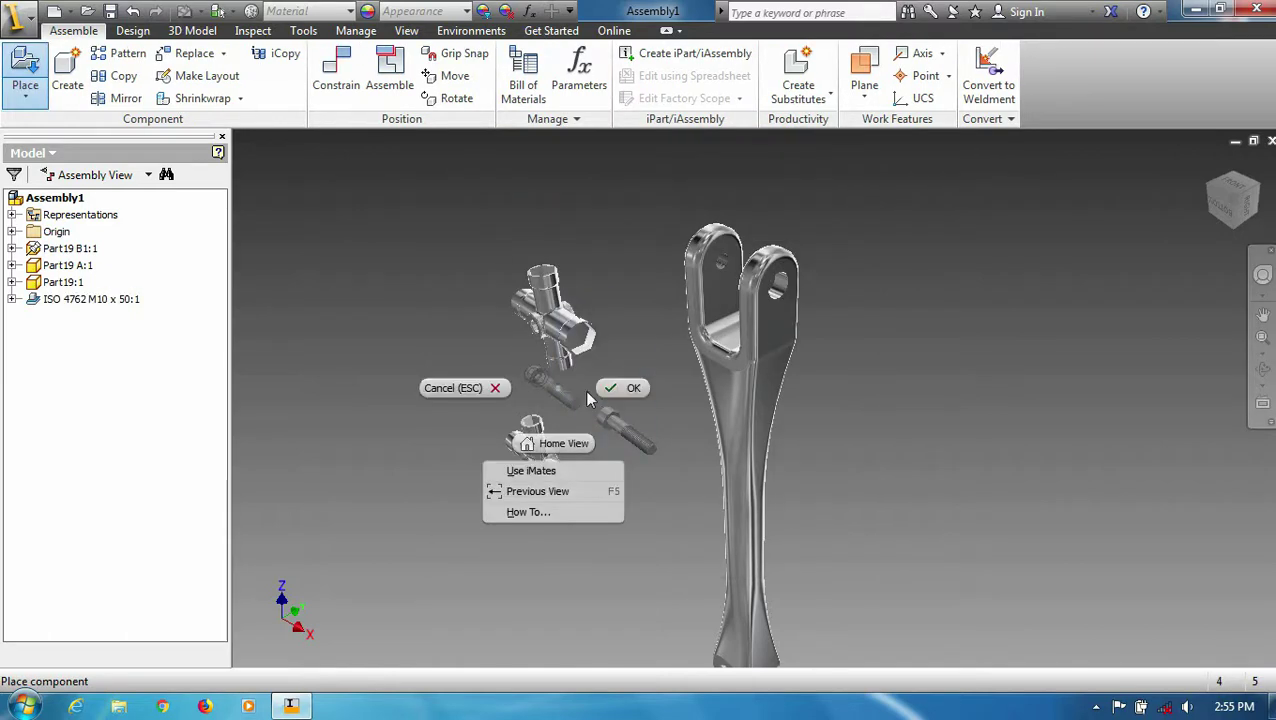
pyautogui.click(555, 441)
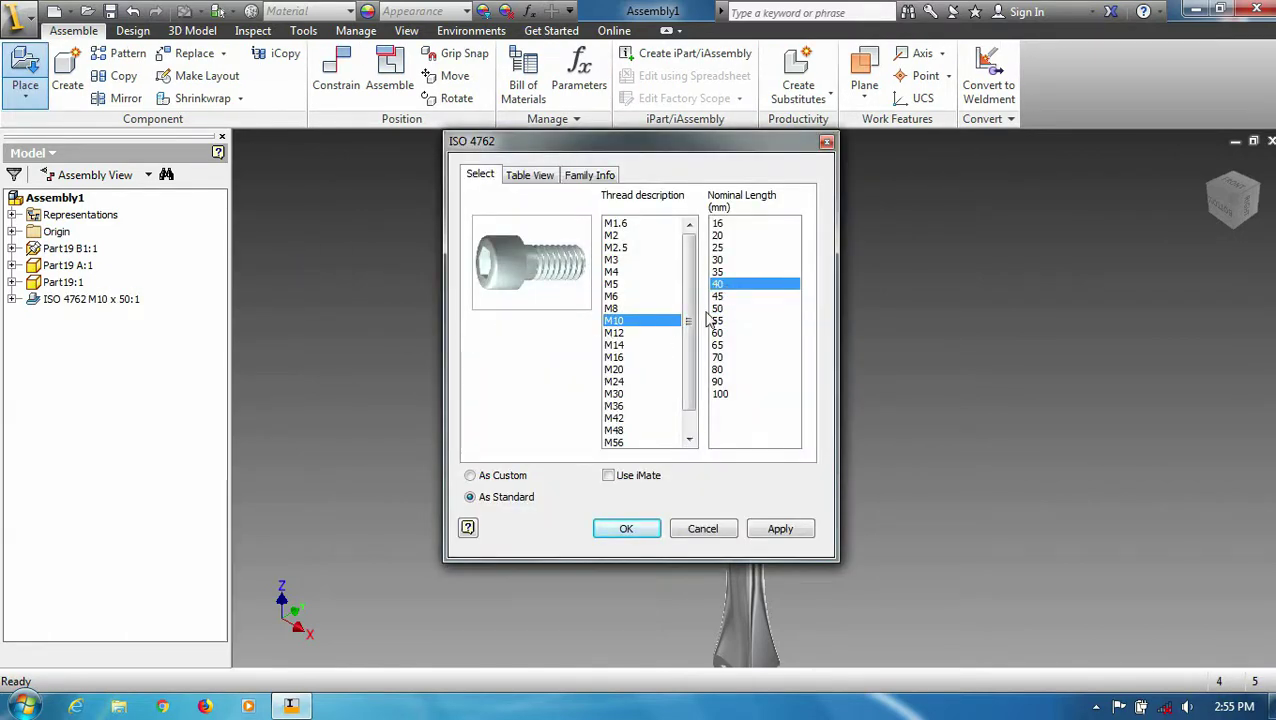
# Place an ISO 4762 M10 x 40 socket-head screw
pyautogui.click(798, 530)
pyautogui.rightClick(540, 412)
pyautogui.click(604, 404)
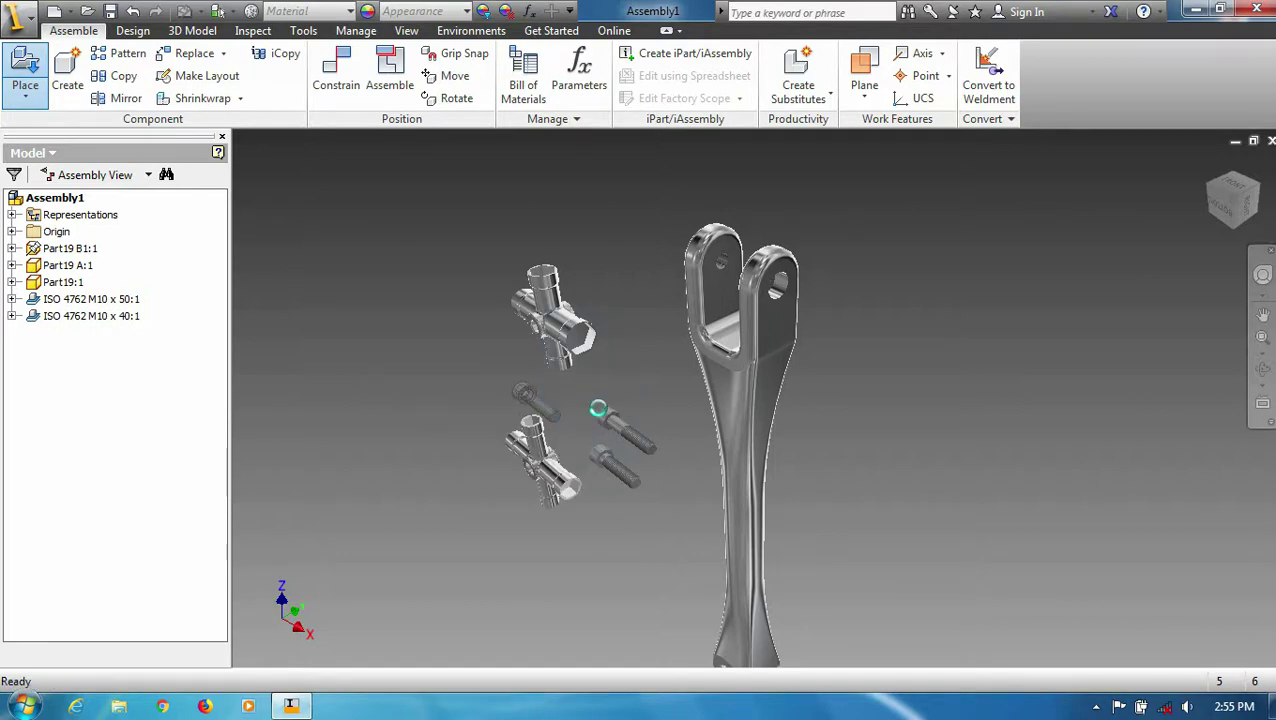
pyautogui.click(703, 529)
pyautogui.press('Escape')
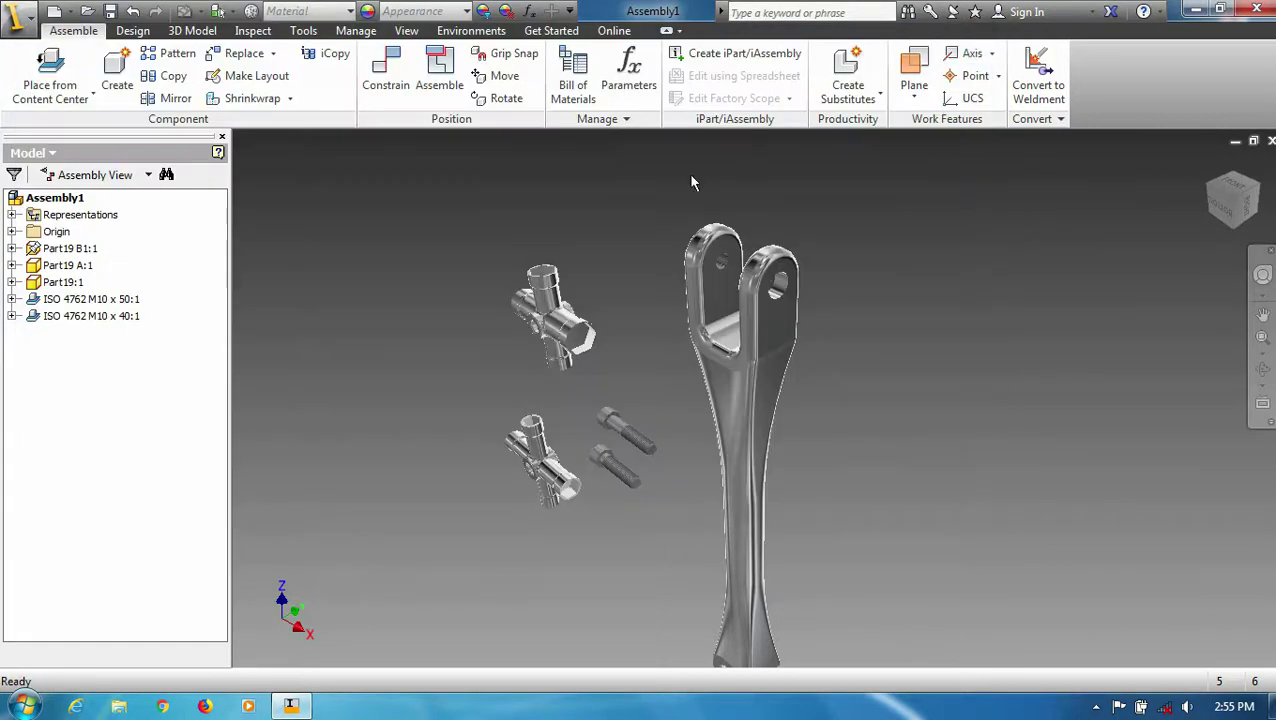
# Give the screws a polished chrome appearance
pyautogui.click(467, 11)
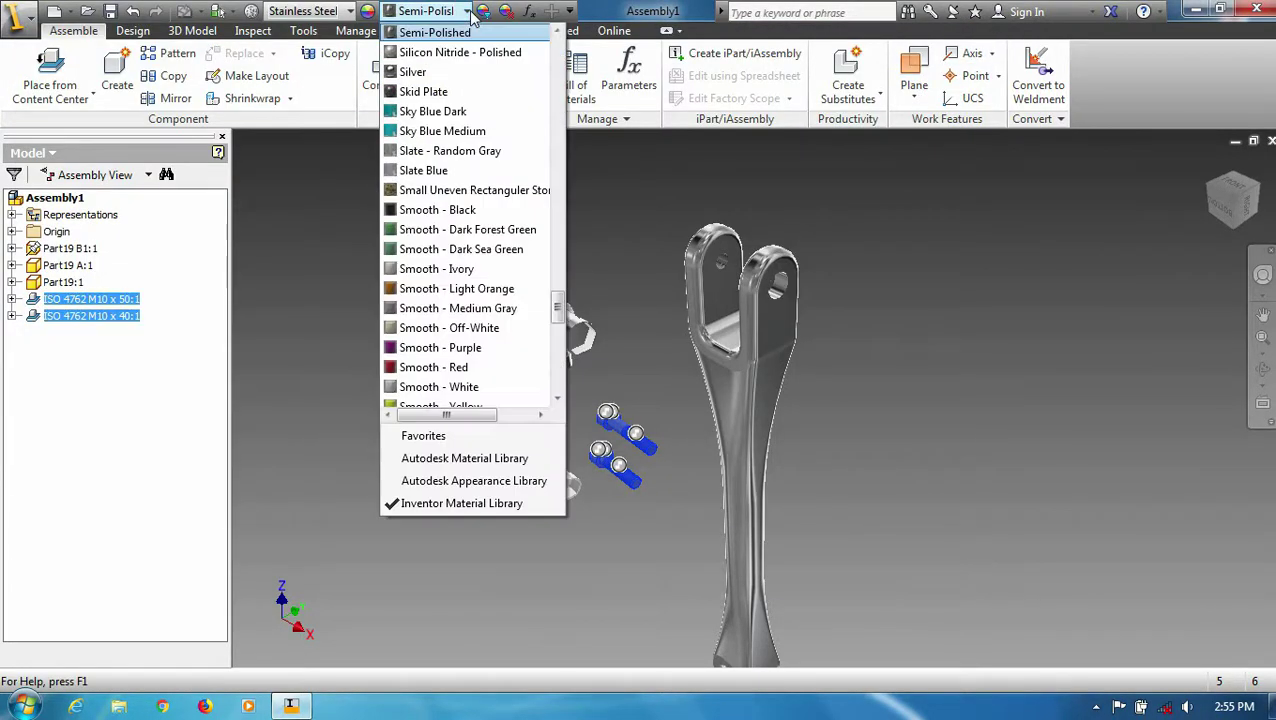
pyautogui.scroll(10, 460, 240)
pyautogui.scroll(-1, 460, 367)
pyautogui.click(447, 111)
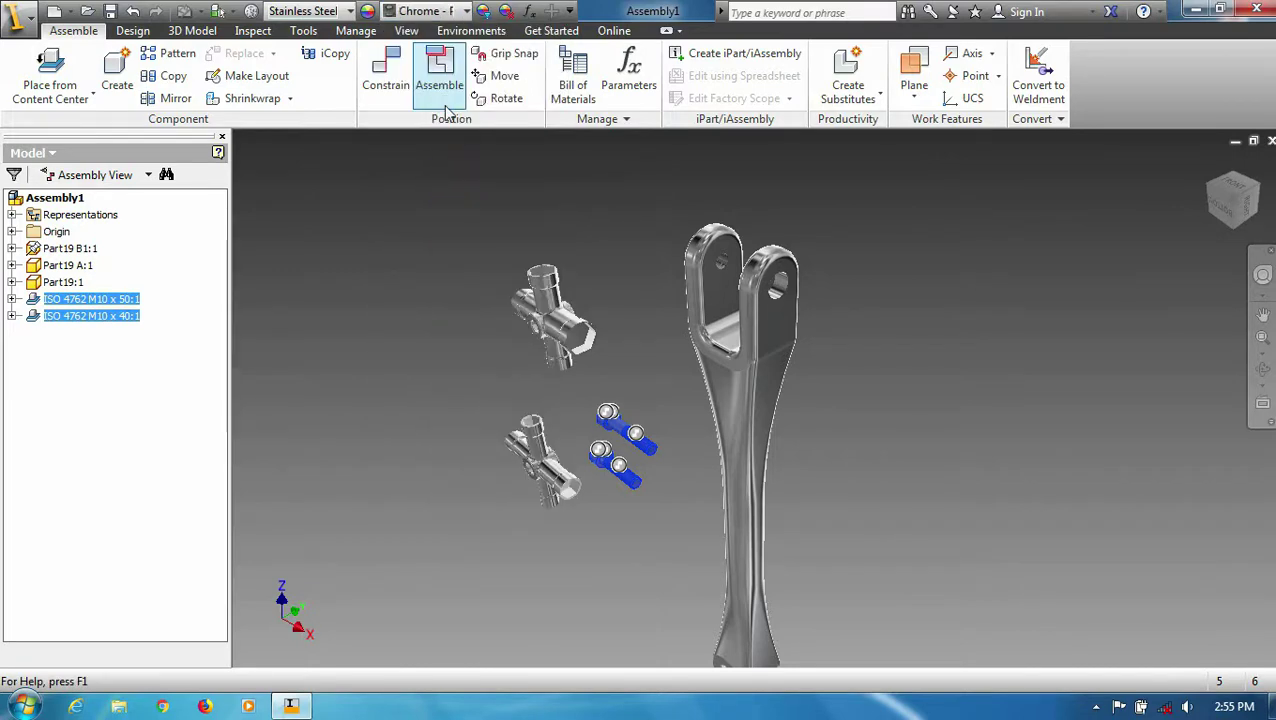
pyautogui.click(491, 352)
pyautogui.scroll(3, 520, 384)
# Apply an insert constraint on the cross joint's circular edge
pyautogui.click(390, 70)
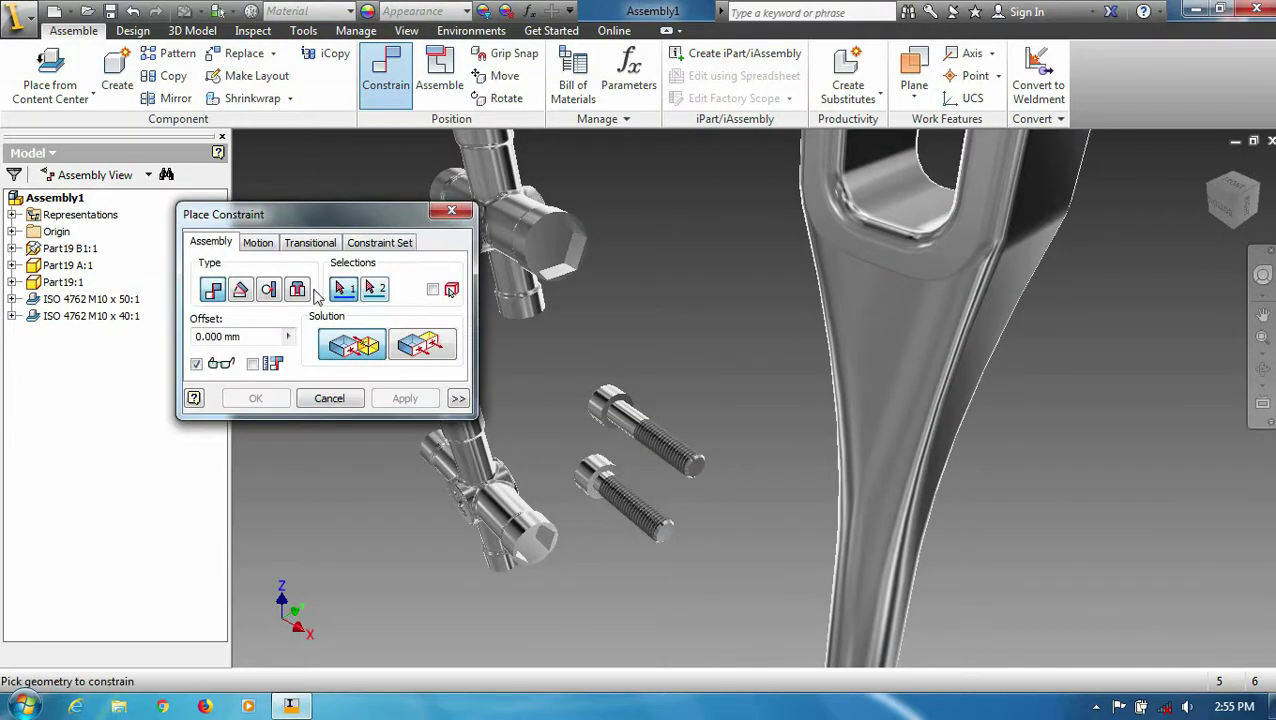
pyautogui.moveTo(250, 178); pyautogui.dragTo(128, 212)
pyautogui.scroll(5, 390, 200)
pyautogui.click(613, 211)
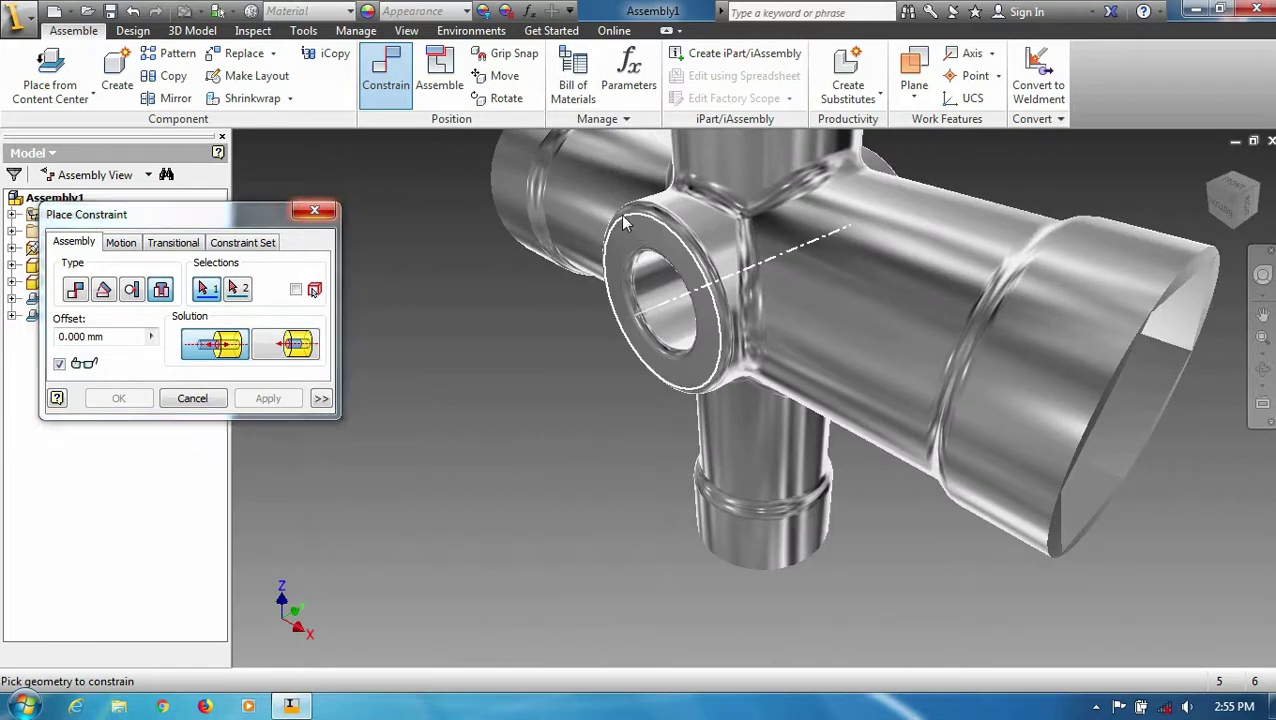
pyautogui.scroll(-5, 700, 190)
pyautogui.scroll(3, 790, 165)
pyautogui.scroll(2, 798, 157)
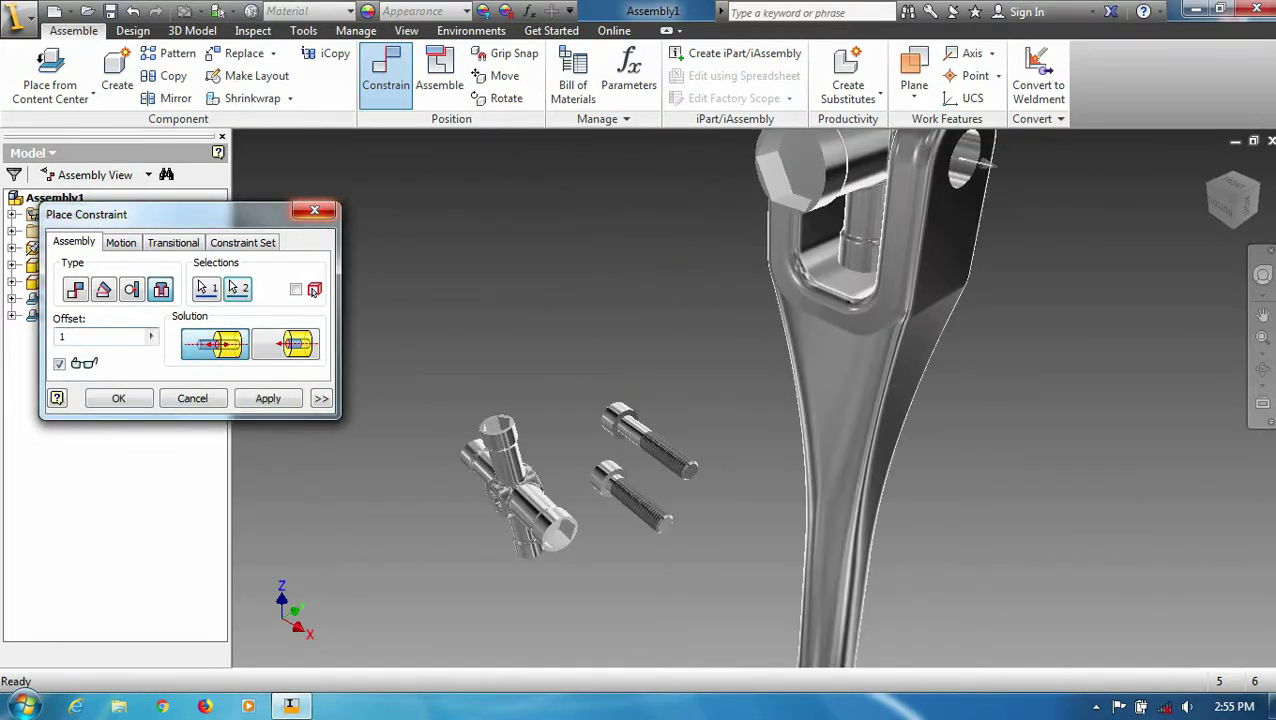
pyautogui.click(262, 398)
# Insert the joint's pin into the wrench hole
pyautogui.scroll(5, 505, 527)
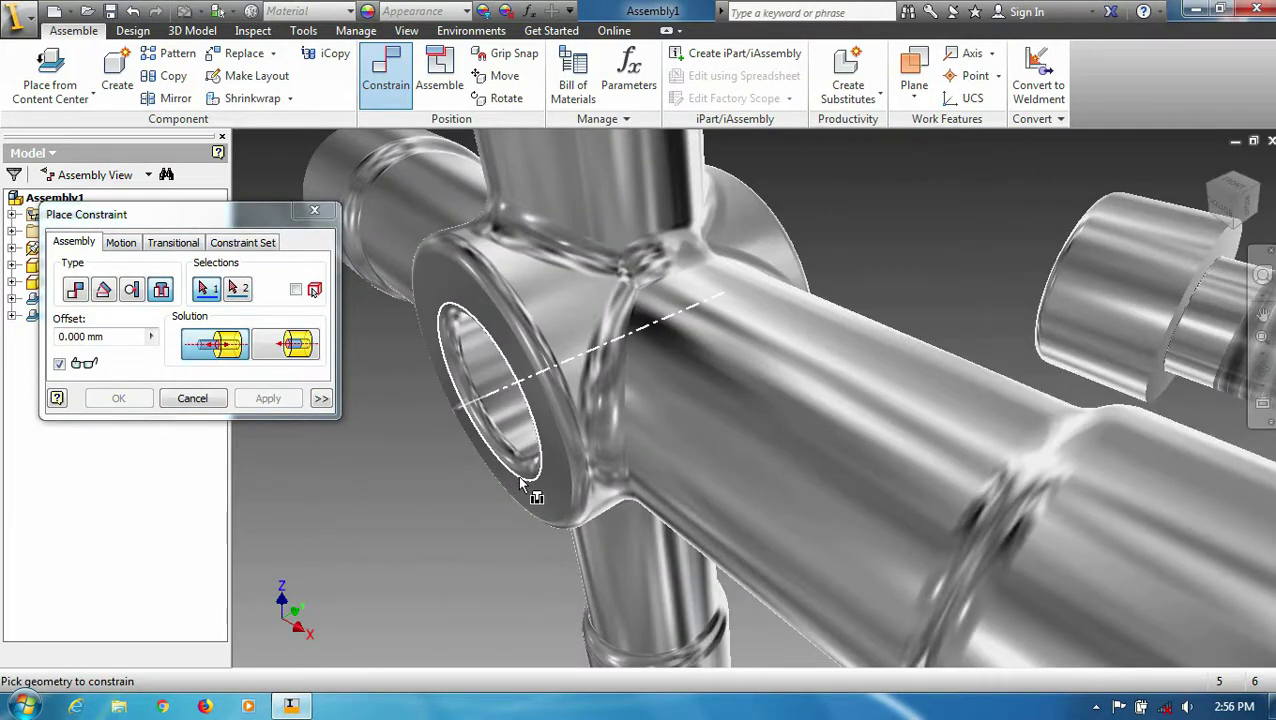
pyautogui.click(513, 497)
pyautogui.scroll(-5, 520, 400)
pyautogui.scroll(5, 703, 583)
pyautogui.click(703, 583)
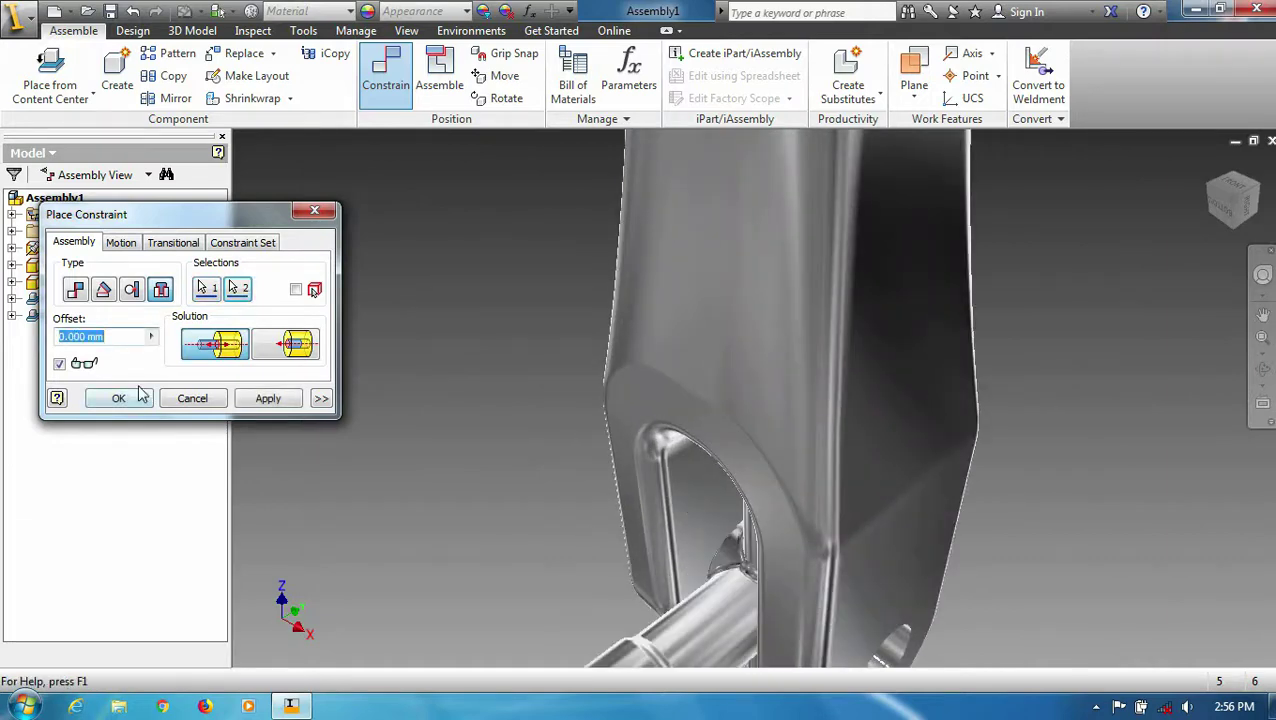
pyautogui.click(245, 398)
# Pick the screw head edge for an insert constraint, using the front view
pyautogui.scroll(-5, 575, 359)
pyautogui.scroll(5, 676, 313)
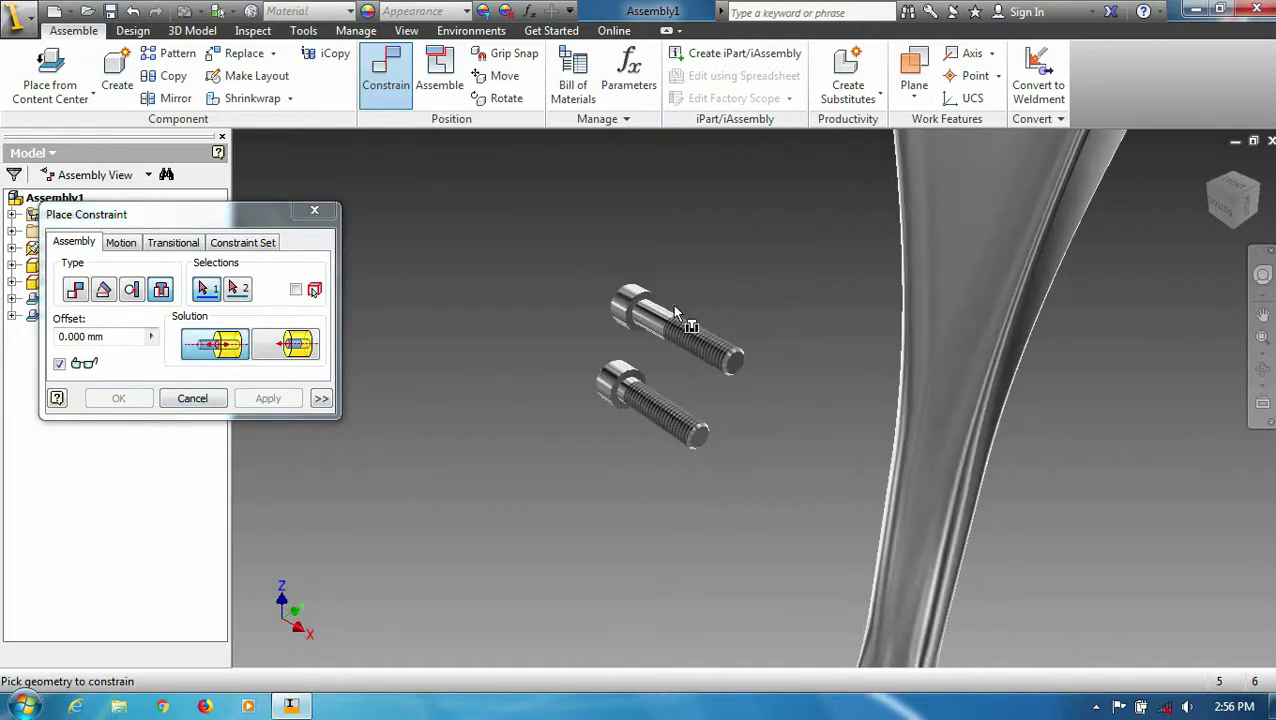
pyautogui.scroll(5, 676, 313)
pyautogui.click(495, 287)
pyautogui.scroll(-5, 584, 515)
pyautogui.scroll(5, 641, 457)
pyautogui.scroll(-2, 643, 458)
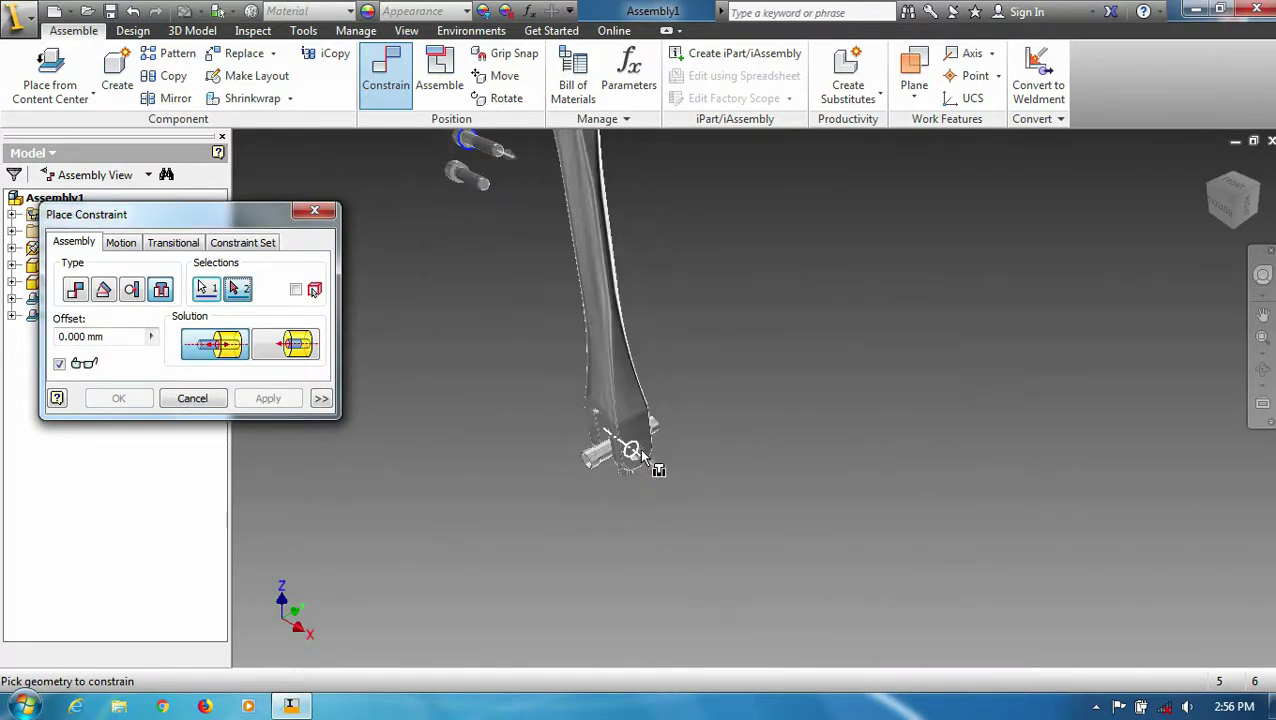
pyautogui.click(1233, 203)
# Seat the screw into the wrench hole with an insert constraint
pyautogui.scroll(-5, 782, 361)
pyautogui.scroll(5, 760, 390)
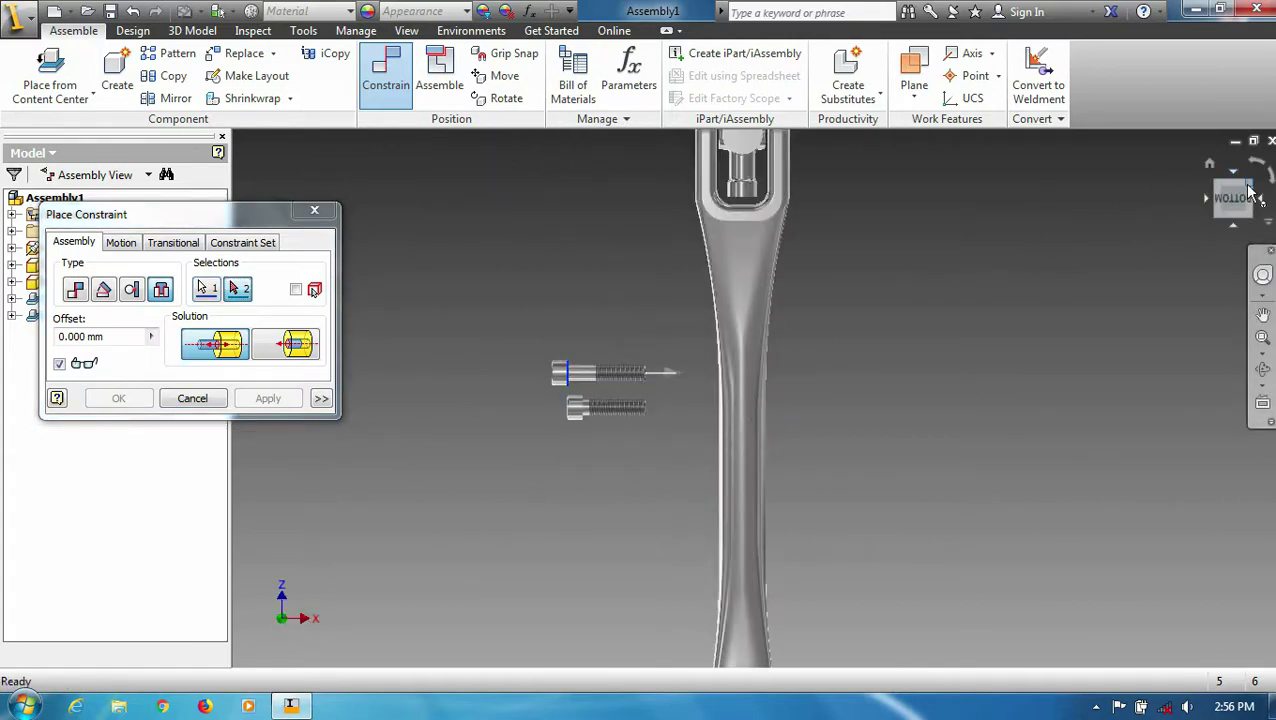
pyautogui.scroll(-5, 900, 330)
pyautogui.scroll(5, 712, 364)
pyautogui.click(632, 211)
pyautogui.scroll(-5, 632, 211)
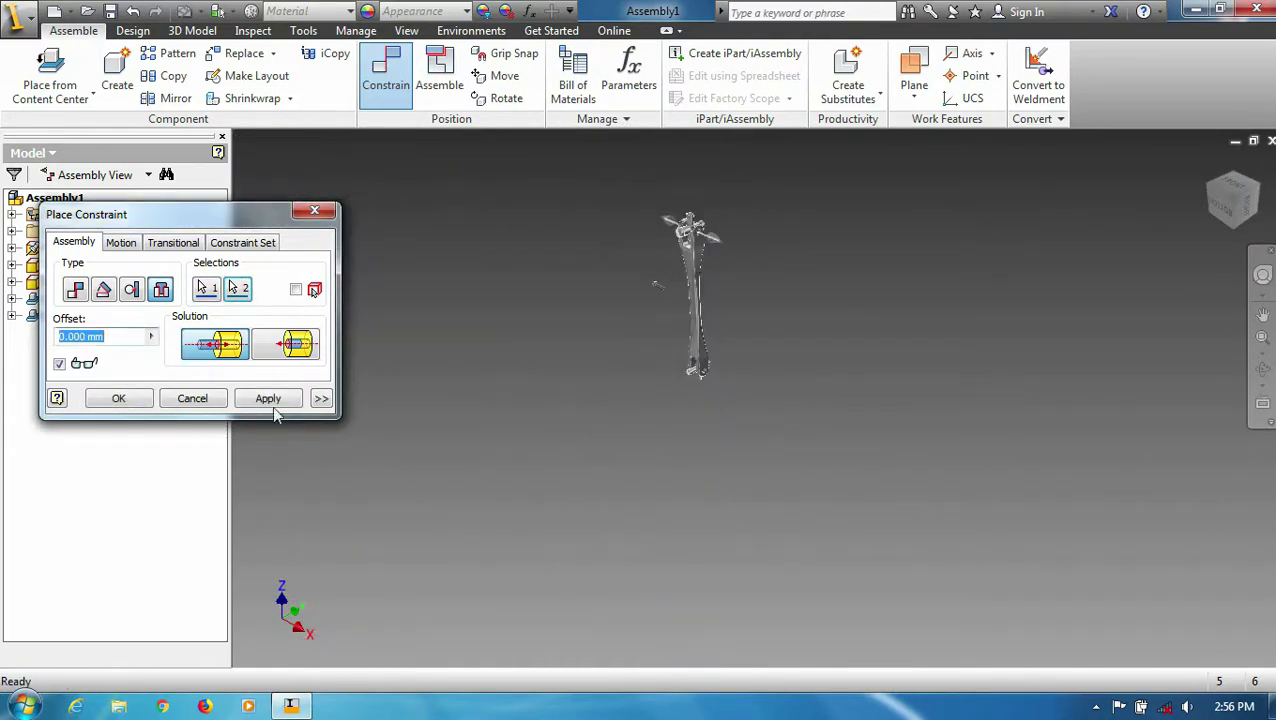
pyautogui.click(270, 400)
# Seat the screw into the fork hole
pyautogui.scroll(5, 690, 310)
pyautogui.scroll(-5, 740, 392)
pyautogui.scroll(5, 688, 500)
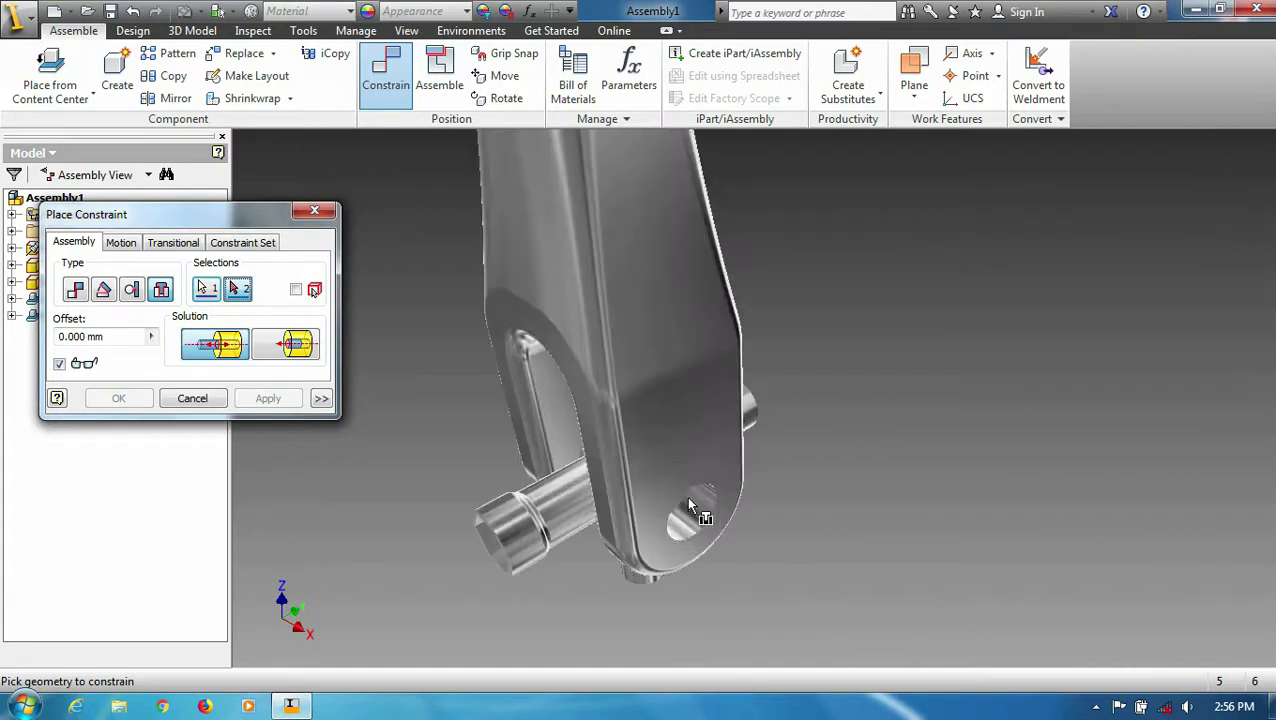
pyautogui.scroll(3, 688, 505)
pyautogui.click(694, 515)
pyautogui.click(268, 398)
# Fit the whole wrench in view, orbit to an angled view, and swing the cross joint
pyautogui.click(192, 398)
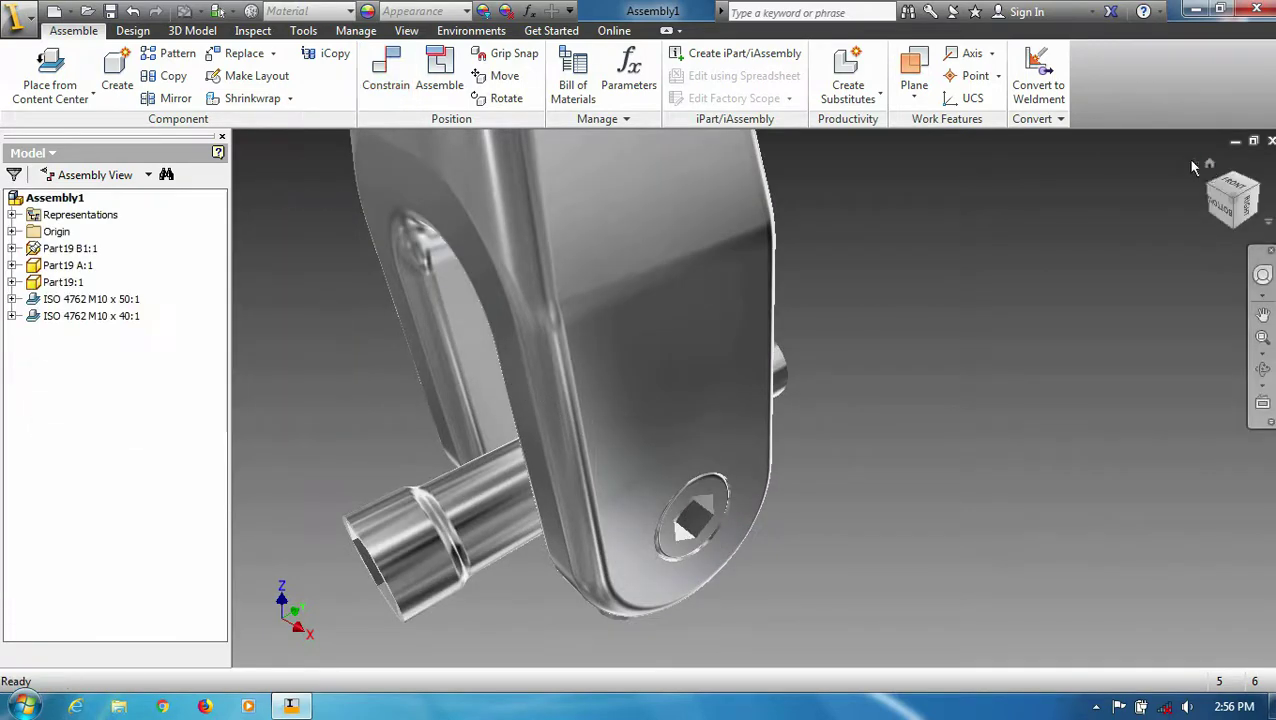
pyautogui.click(1233, 186)
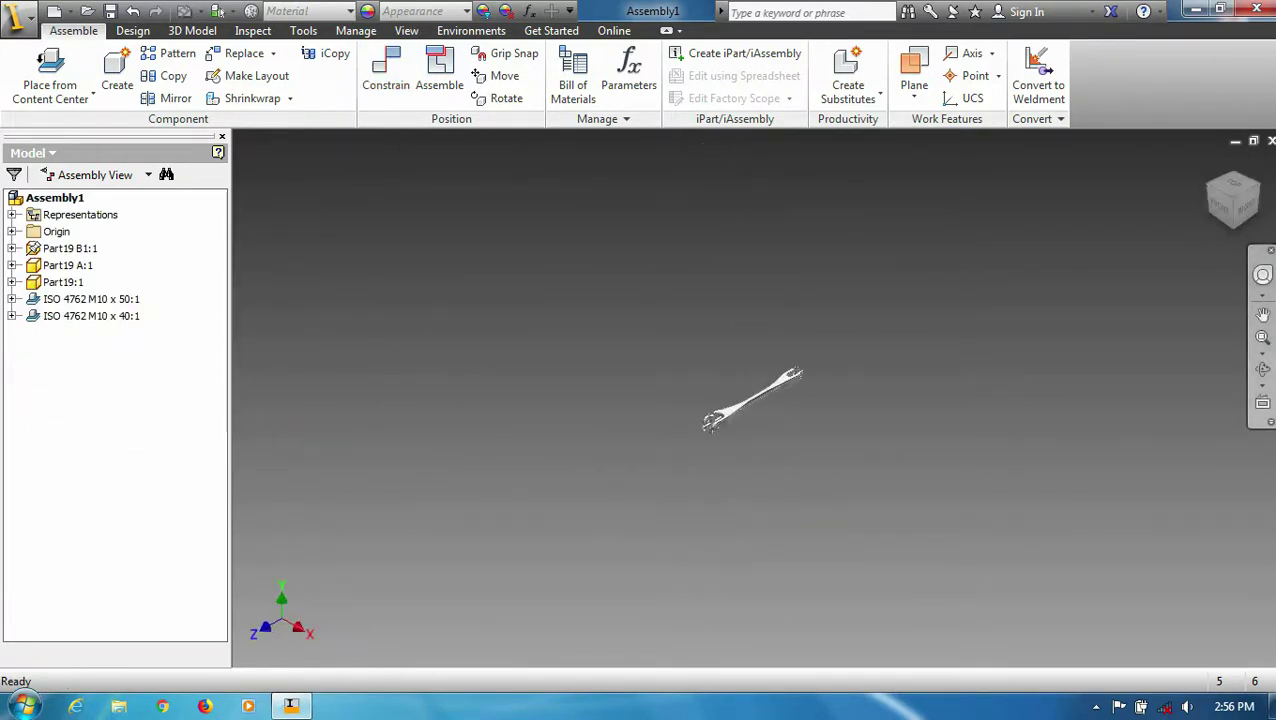
pyautogui.click(1263, 352)
pyautogui.click(1150, 390)
pyautogui.click(1263, 369)
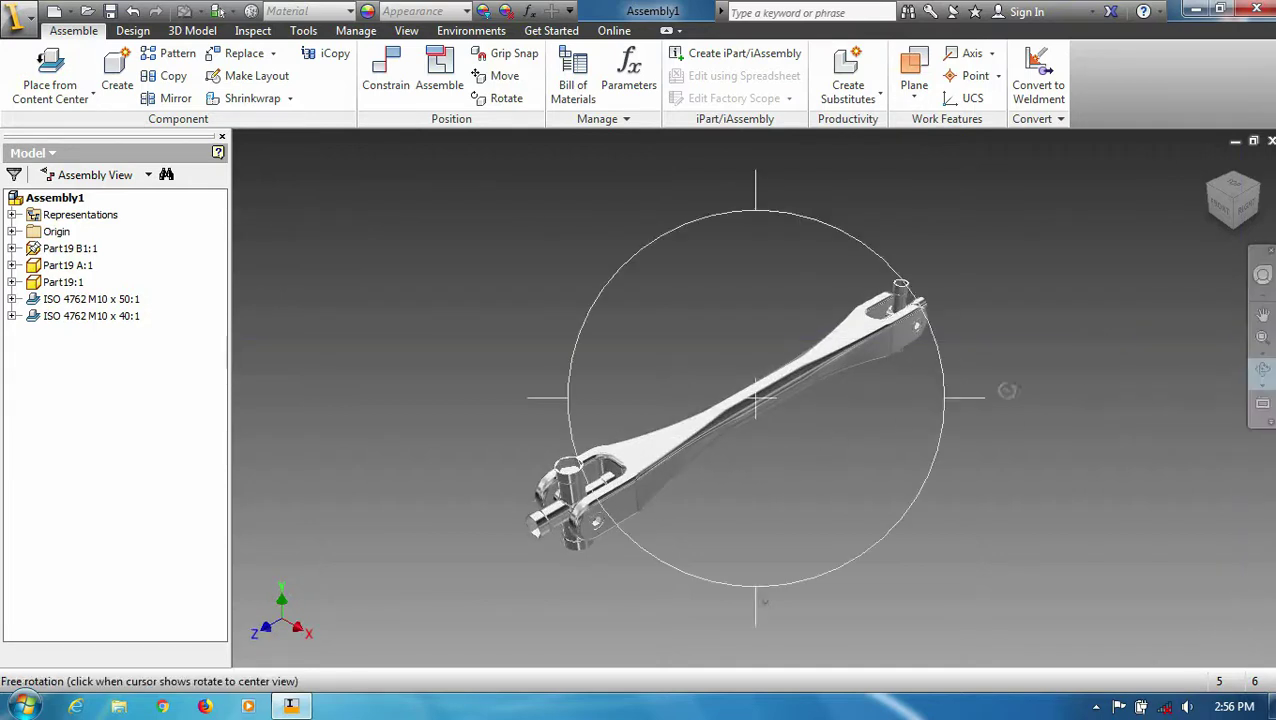
pyautogui.moveTo(763, 585); pyautogui.dragTo(366, 479)
pyautogui.press('Escape')
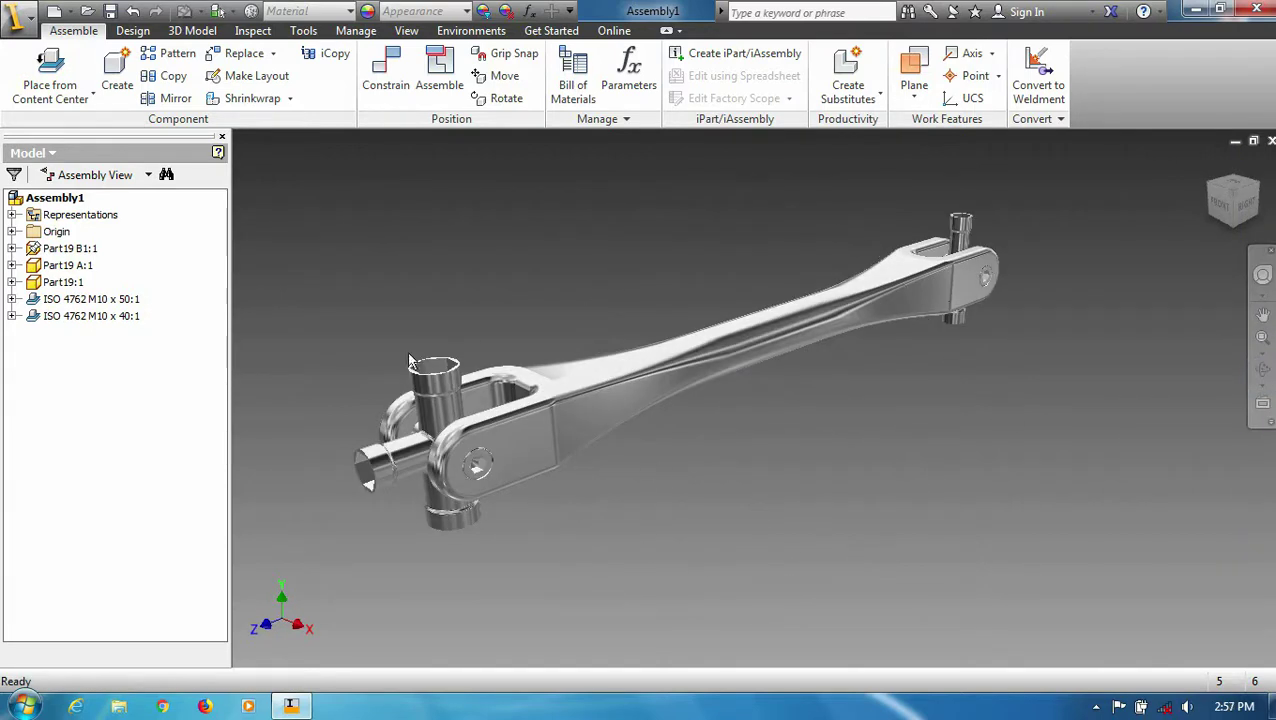
pyautogui.moveTo(447, 388); pyautogui.dragTo(966, 228)
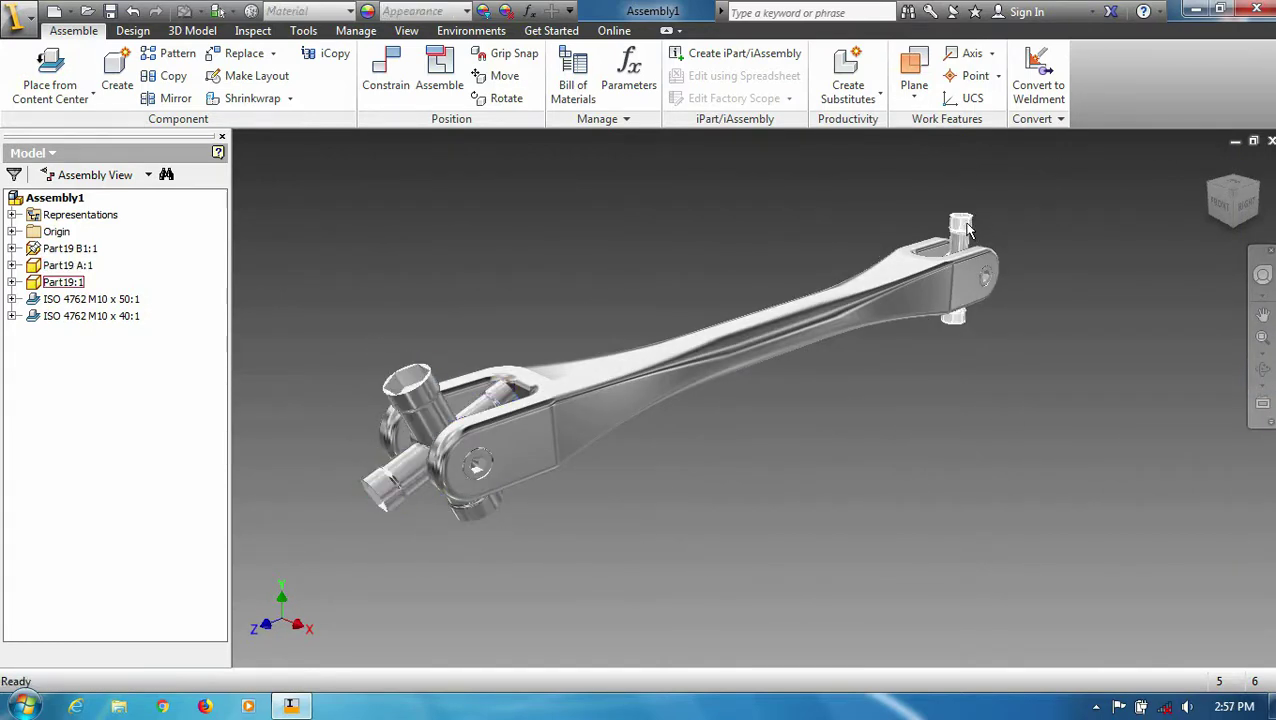
# Turn on ground shadows and switch to the Realistic visual style
pyautogui.click(401, 33)
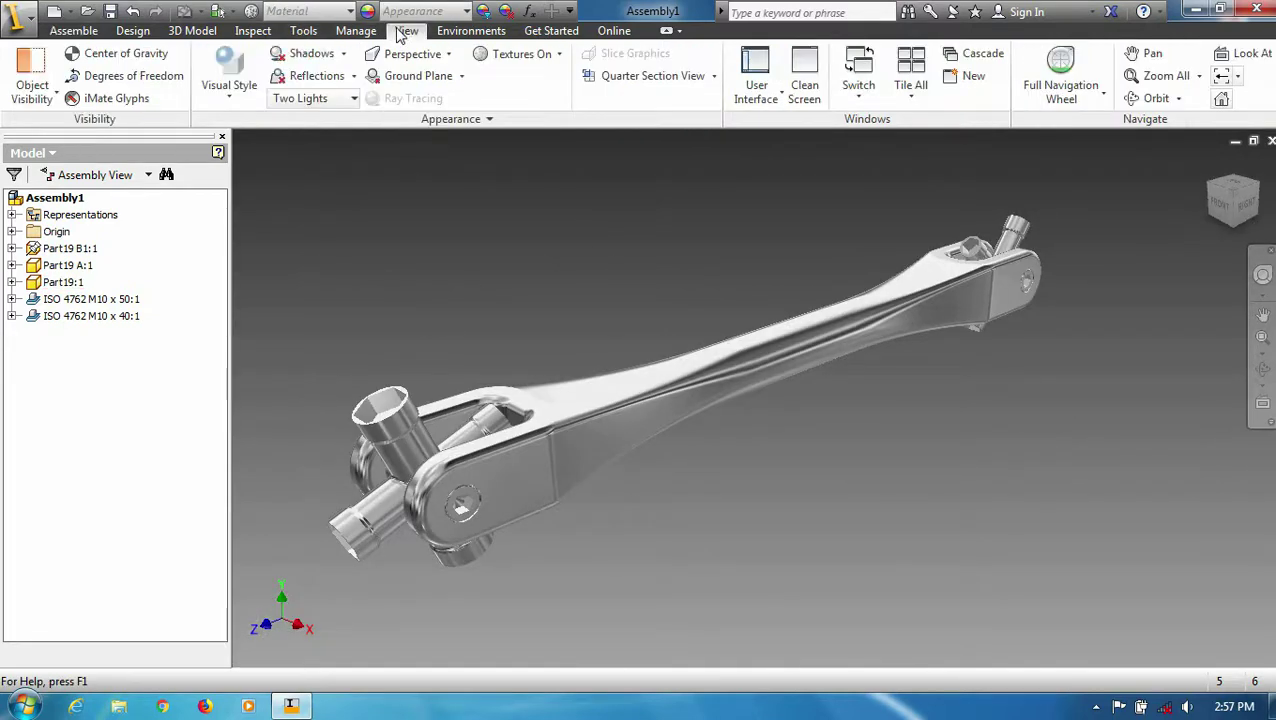
pyautogui.click(322, 54)
pyautogui.click(229, 70)
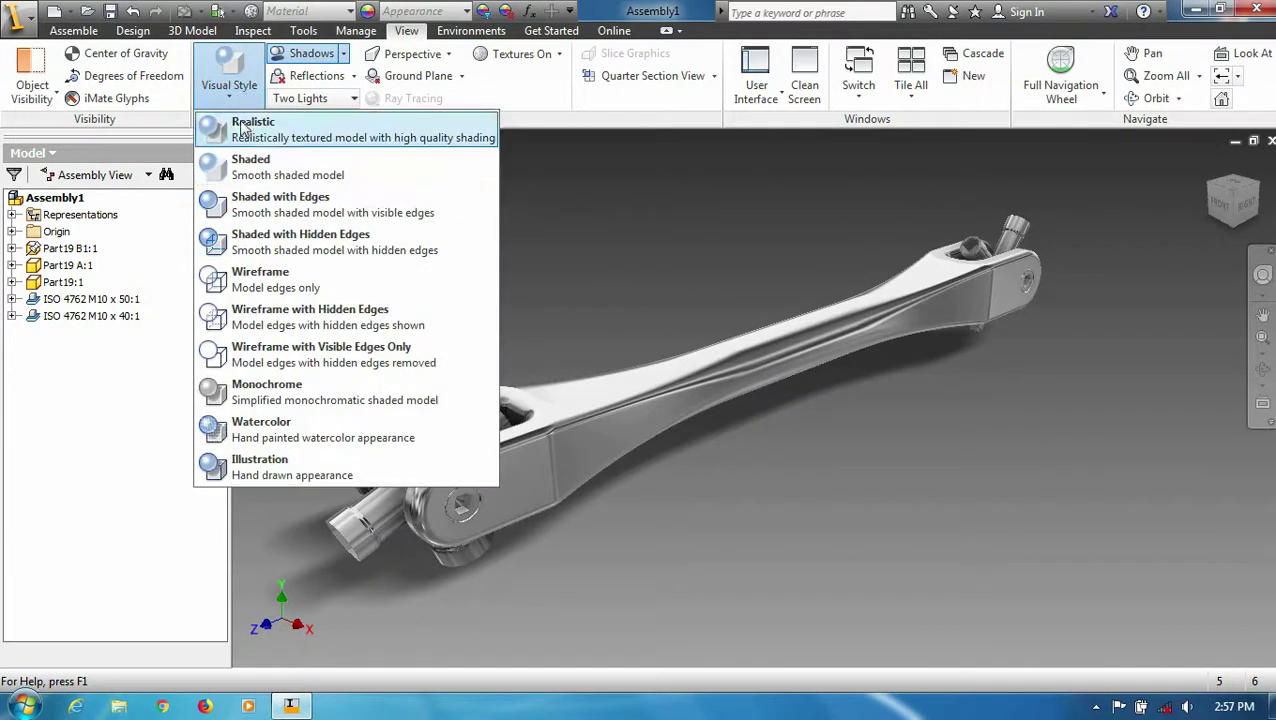
pyautogui.click(250, 117)
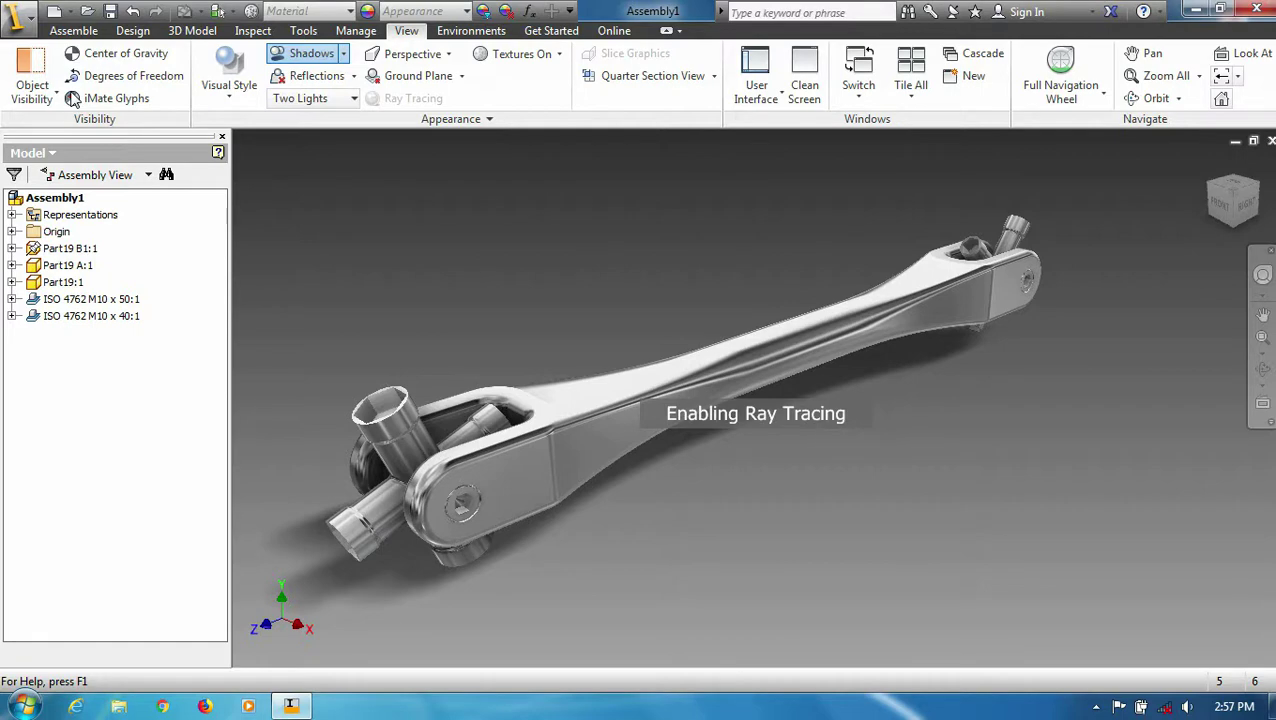